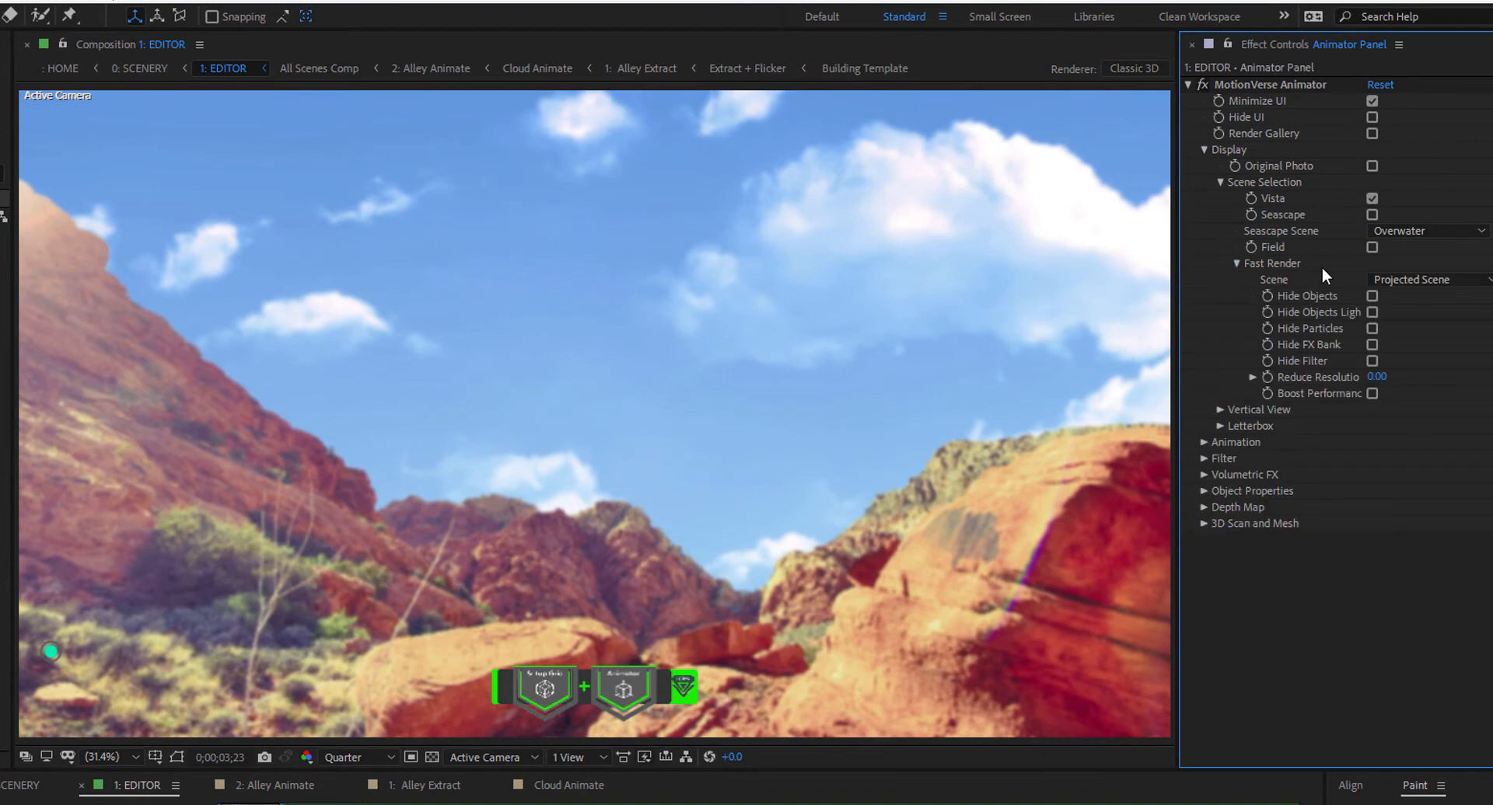
In the Fast Render settings, hide object lights, particles, the FX bank and the filter, and enable Boost Performance
{"action": "left_click_drag", "start_coordinate": [1180, 371], "coordinate": [1134, 375]}
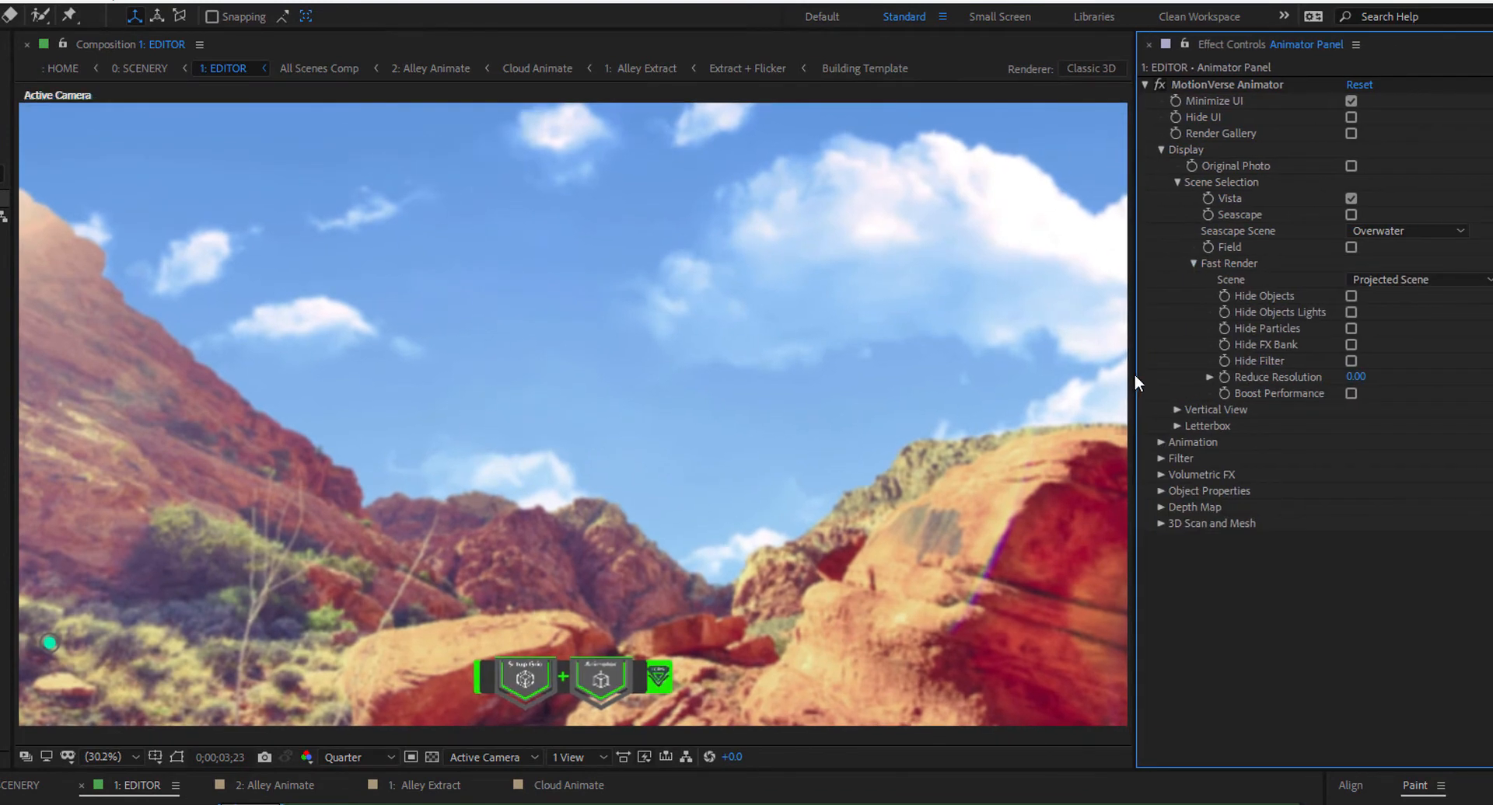
{"action": "left_click", "coordinate": [1350, 361]}
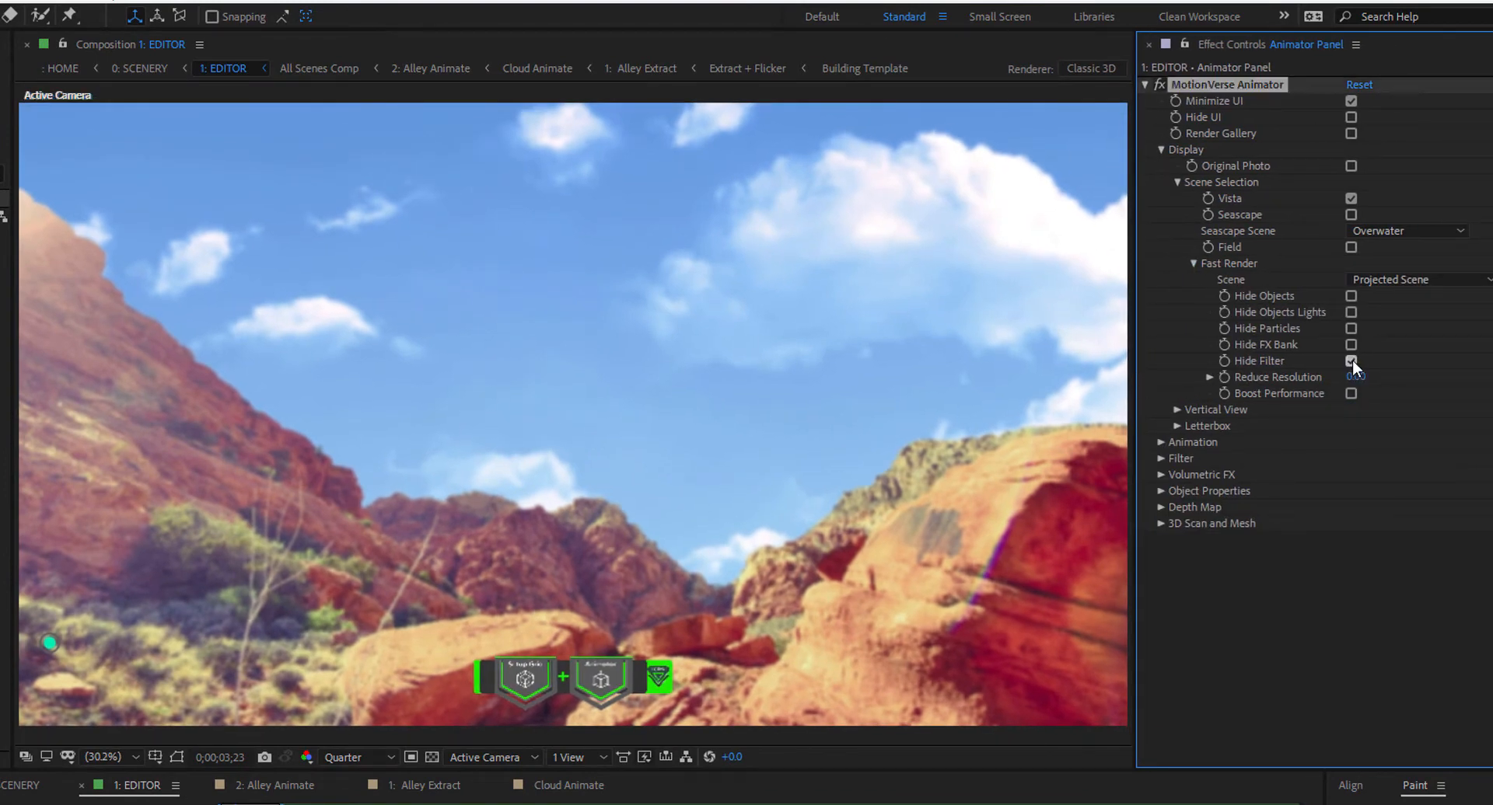
{"action": "left_click", "coordinate": [1351, 313]}
Try a higher Reduce Resolution value for Fast Render and return it to 0.00
{"action": "left_click", "coordinate": [1210, 377]}
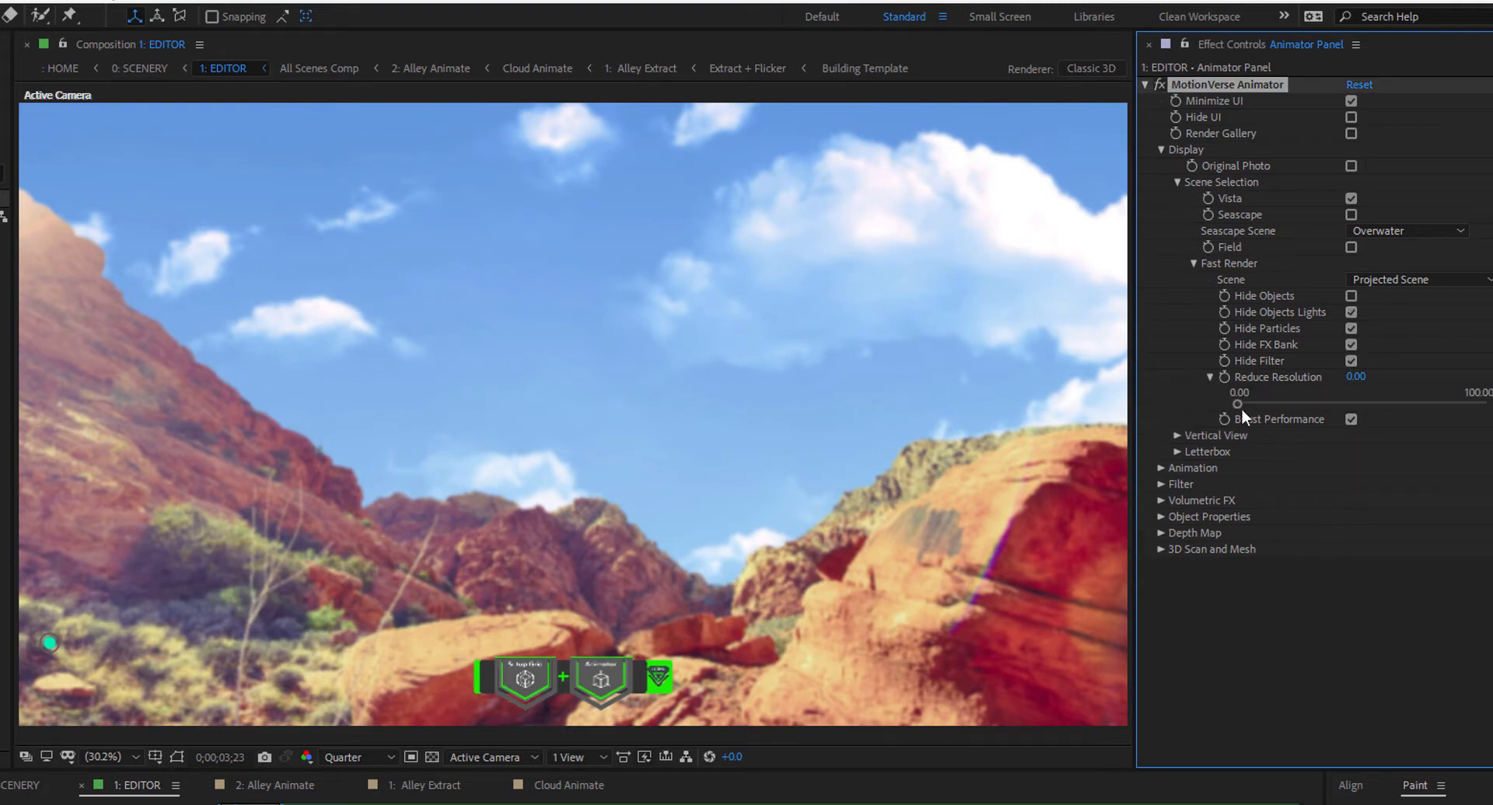
{"action": "mouse_move", "coordinate": [1239, 404]}
{"action": "left_mouse_down"}
{"action": "mouse_move", "coordinate": [1469, 403]}
{"action": "mouse_move", "coordinate": [1233, 400]}
{"action": "left_mouse_up"}
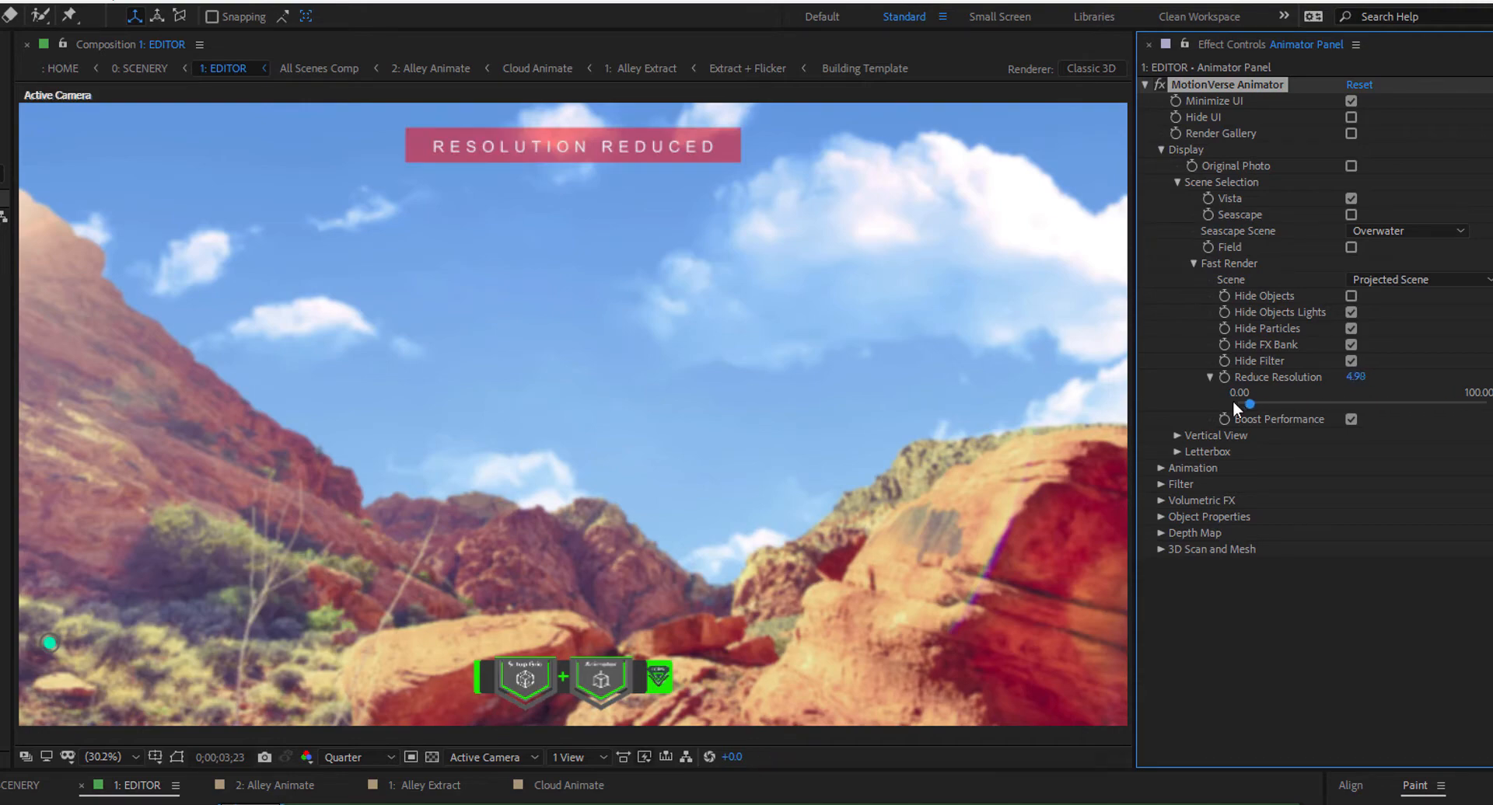
{"action": "left_click", "coordinate": [1210, 377]}
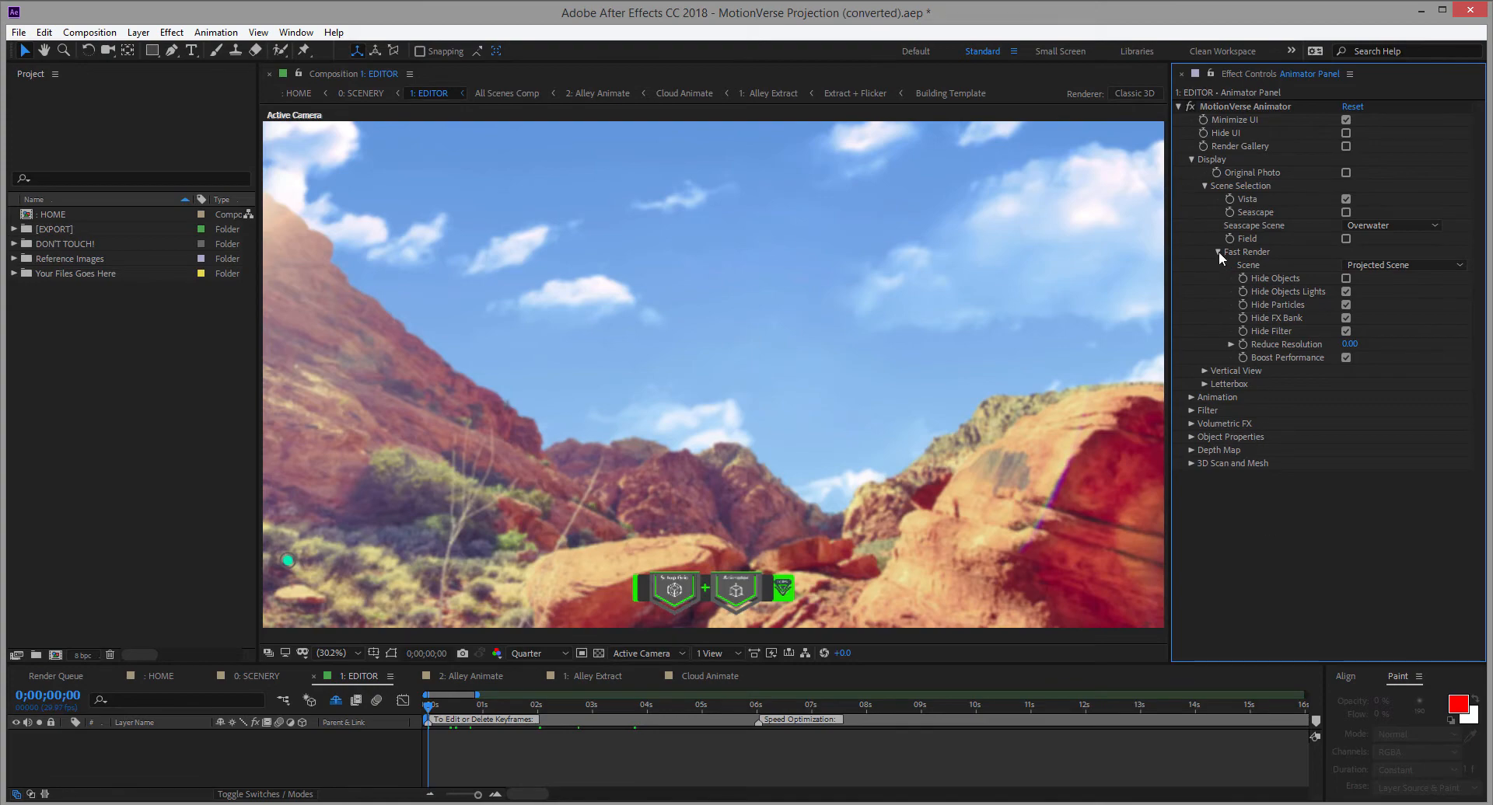
{"action": "left_click", "coordinate": [1218, 252]}
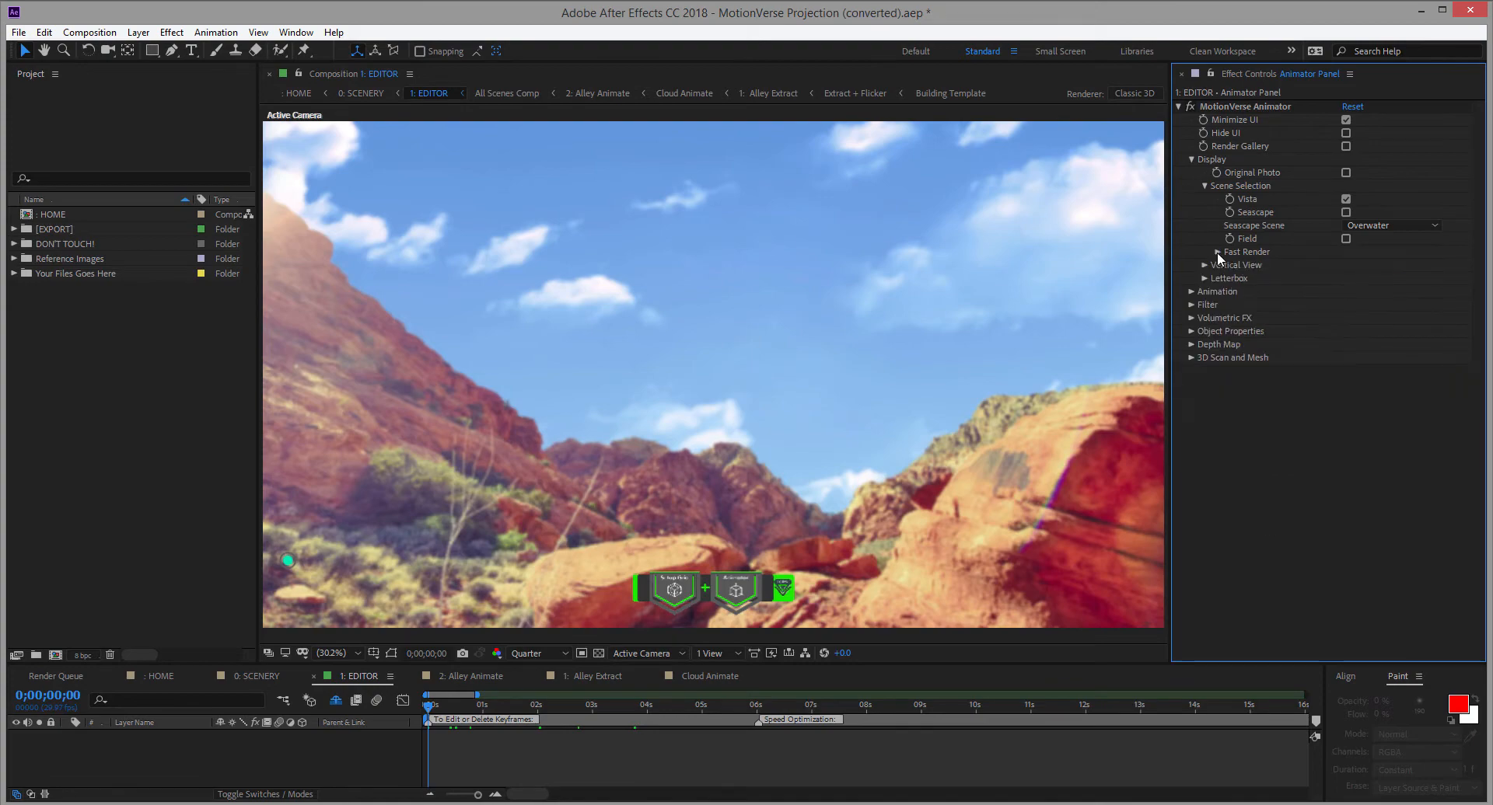
{"action": "left_click", "coordinate": [1205, 185]}
{"action": "left_click", "coordinate": [1191, 159]}
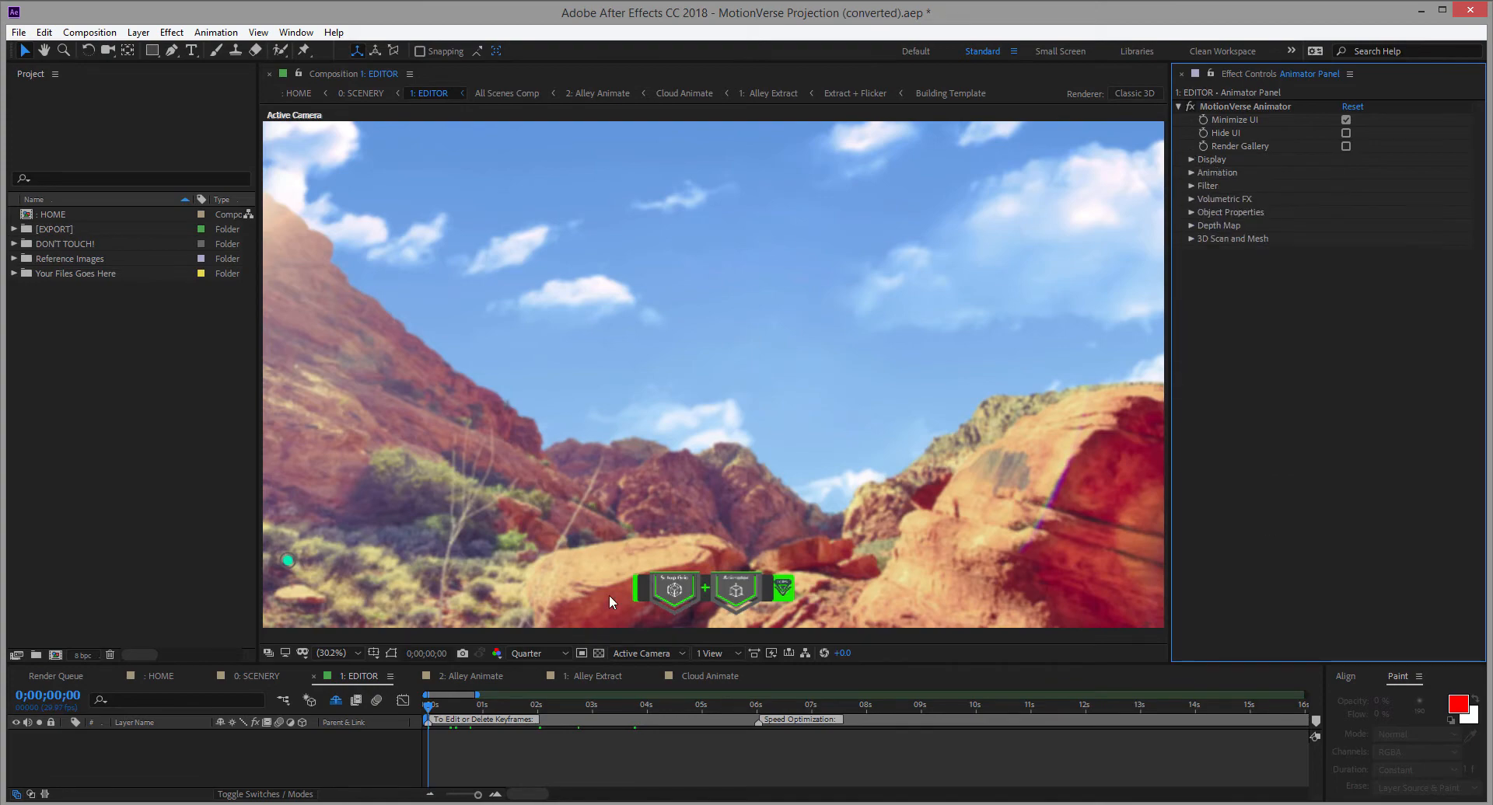
Switch to the Setup Grid controls and turn on Grid Visibility for the projection grid
{"action": "left_click", "coordinate": [373, 753]}
{"action": "left_click", "coordinate": [673, 595]}
{"action": "left_click", "coordinate": [1179, 106]}
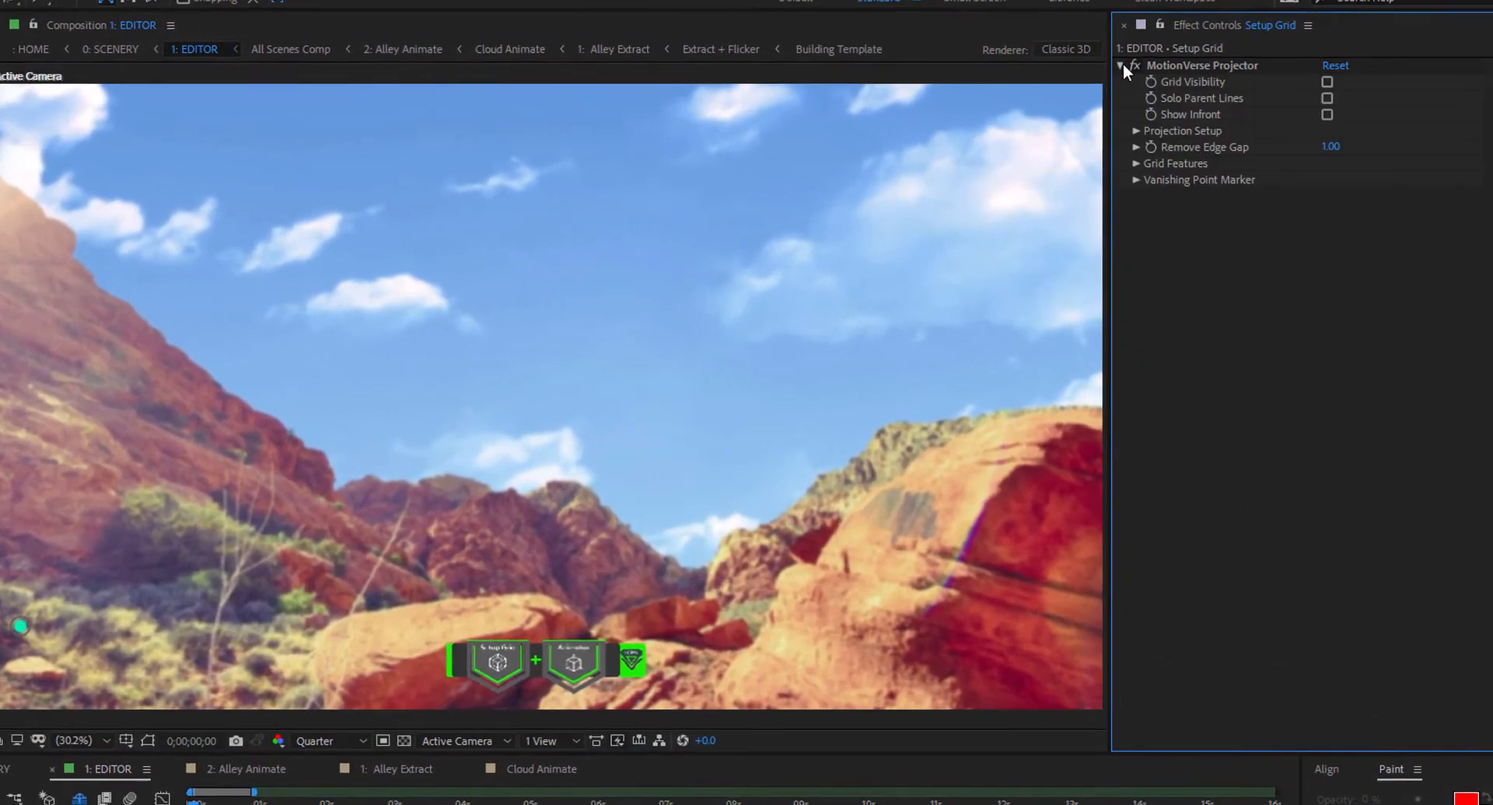
{"action": "left_click", "coordinate": [1327, 82]}
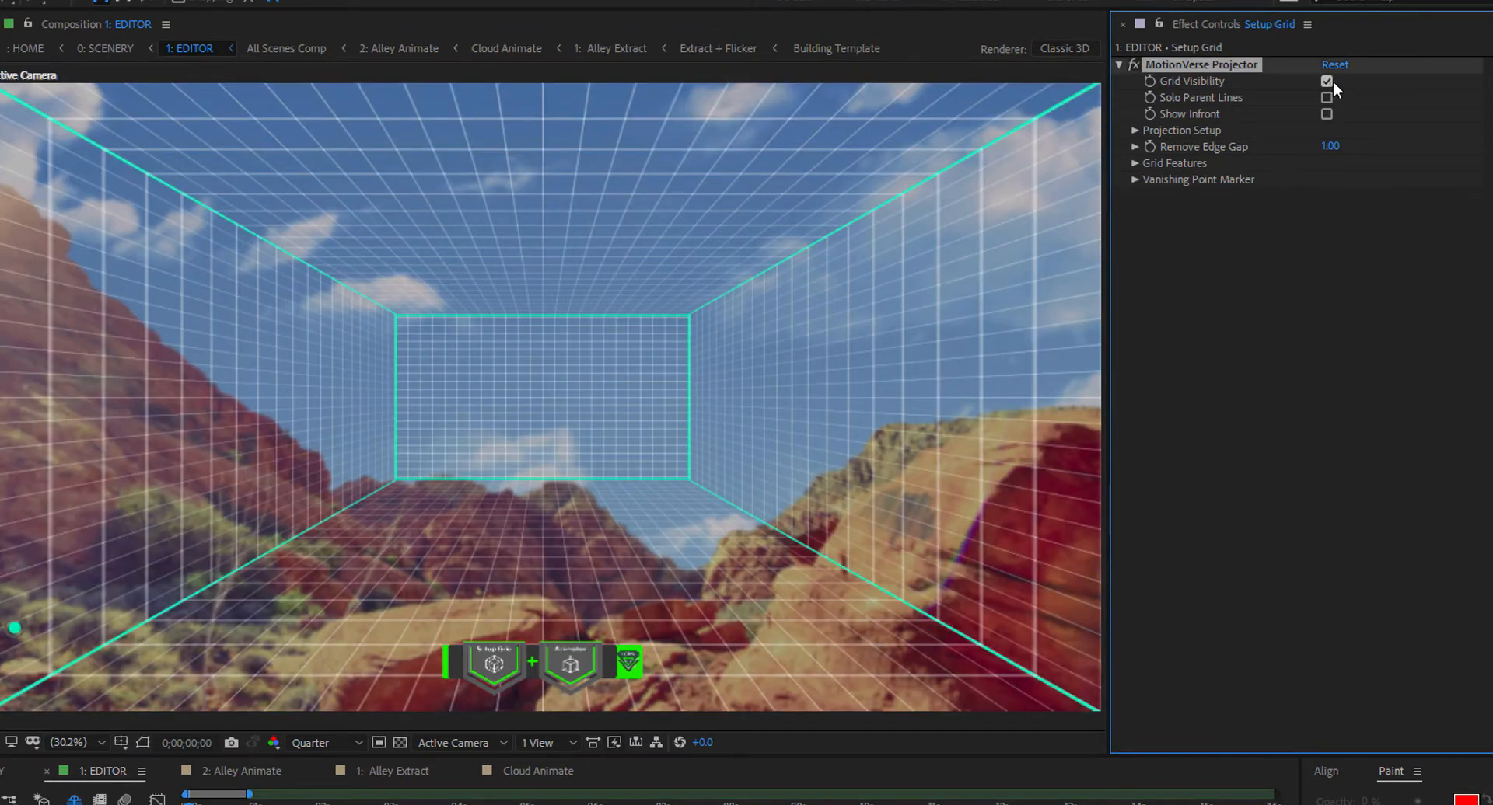
Set the grid's projection Rotate XY to -2.0, 3.0, Scale Z to 114.58 and Position XY to 156.0, 0.0
{"action": "left_click", "coordinate": [1137, 132]}
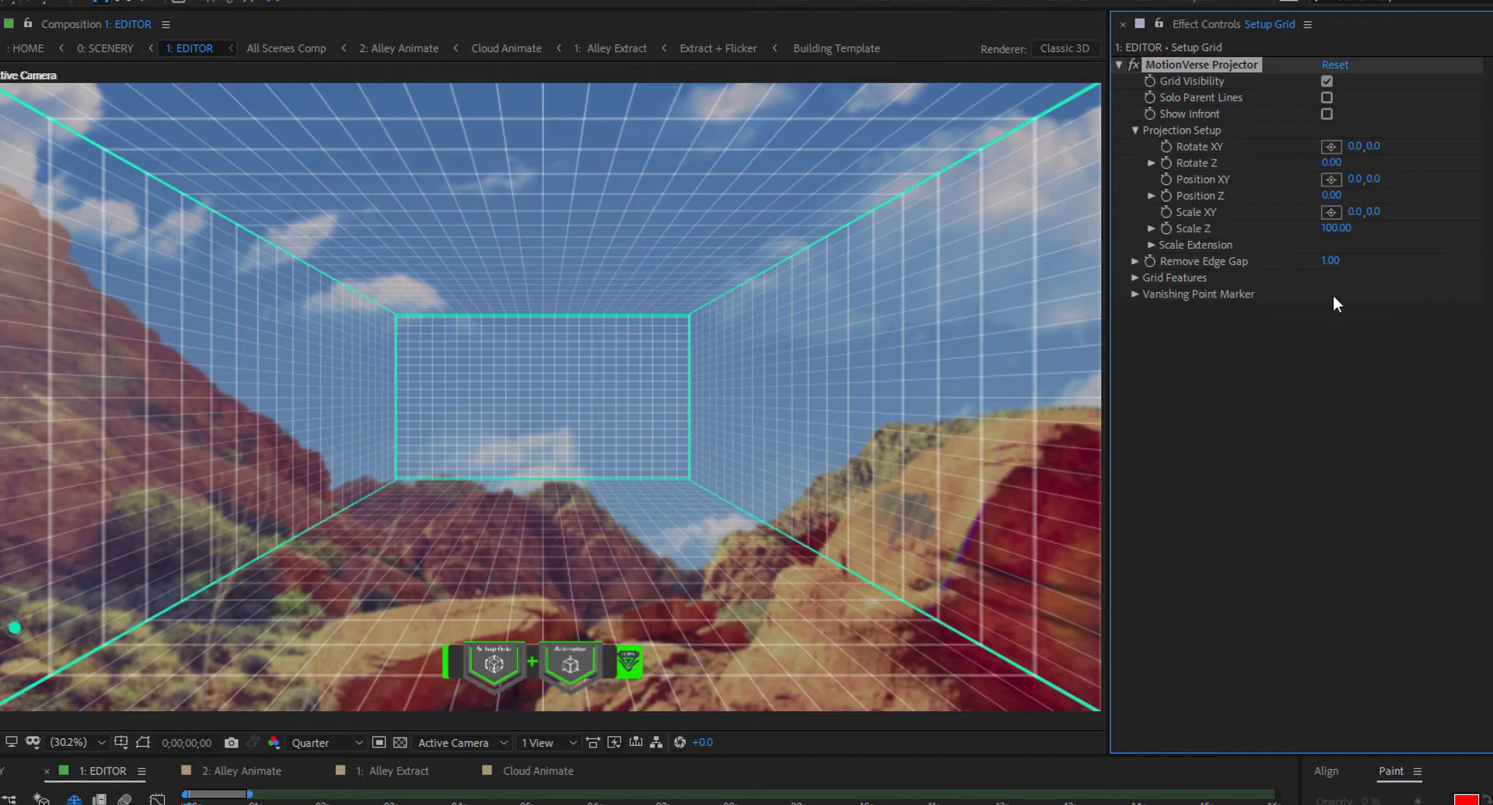
{"action": "left_click_drag", "start_coordinate": [1353, 146], "coordinate": [1349, 148]}
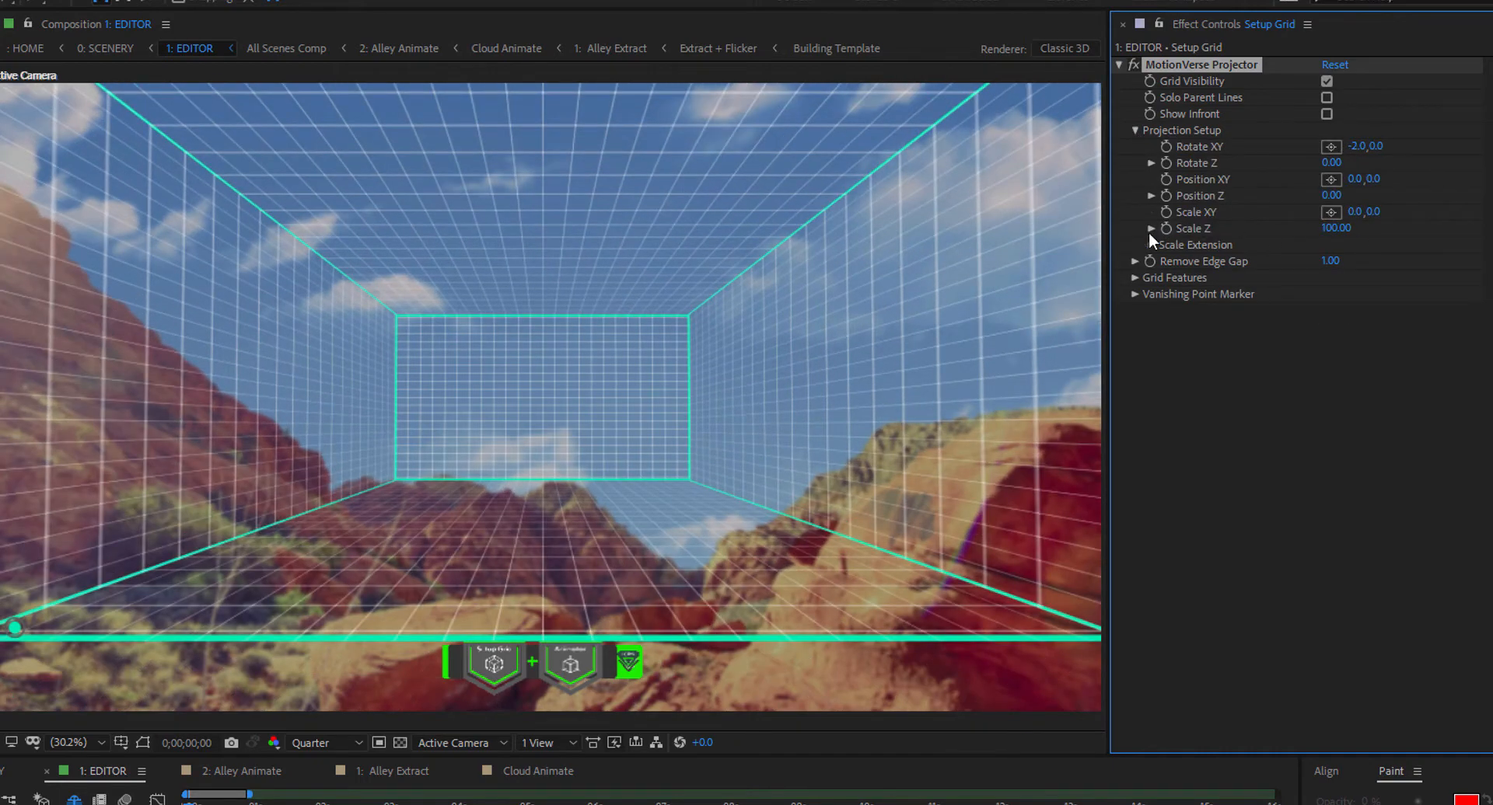
{"action": "left_click", "coordinate": [1151, 228]}
{"action": "left_click_drag", "start_coordinate": [1322, 254], "coordinate": [1404, 224]}
{"action": "left_click_drag", "start_coordinate": [1355, 179], "coordinate": [1384, 148]}
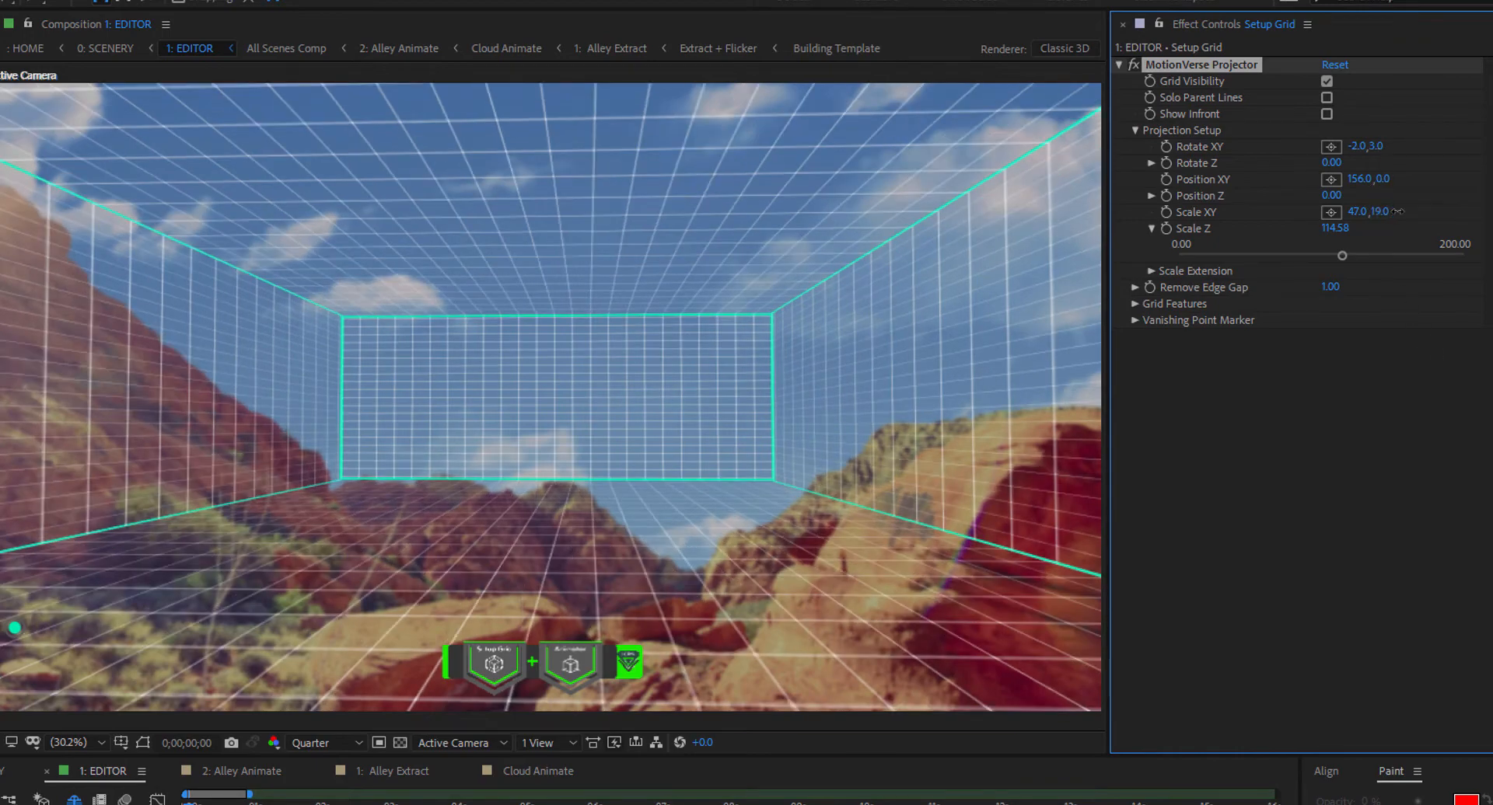
Refine the grid's projection with Scale XY 47.0, 105.0, Position XY 156.0, -1310.0 and Scale Z 122.03
{"action": "left_click_drag", "start_coordinate": [1397, 211], "coordinate": [1286, 195]}
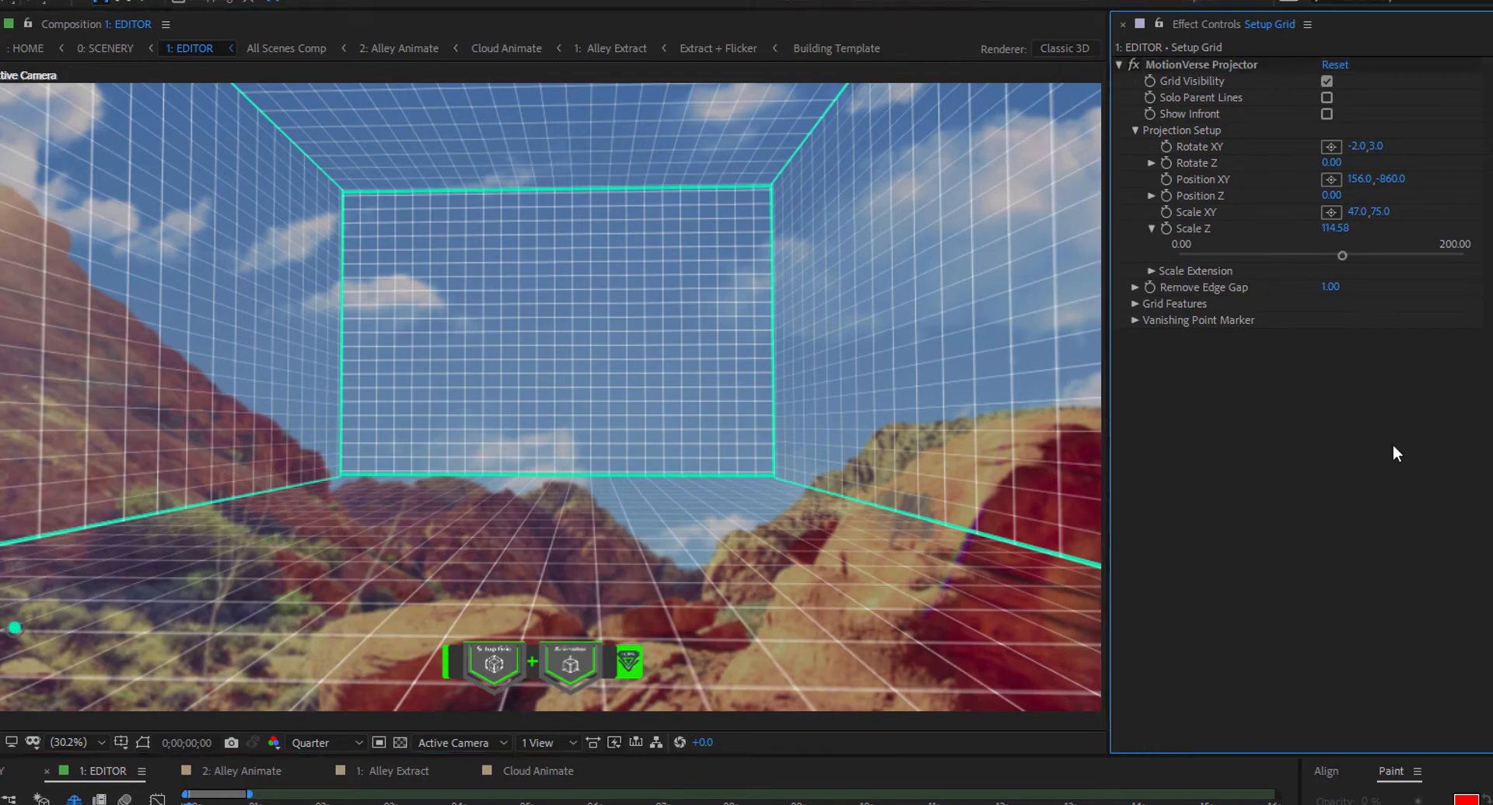
{"action": "left_click_drag", "start_coordinate": [1383, 212], "coordinate": [1345, 187]}
{"action": "left_click_drag", "start_coordinate": [1342, 255], "coordinate": [1353, 255]}
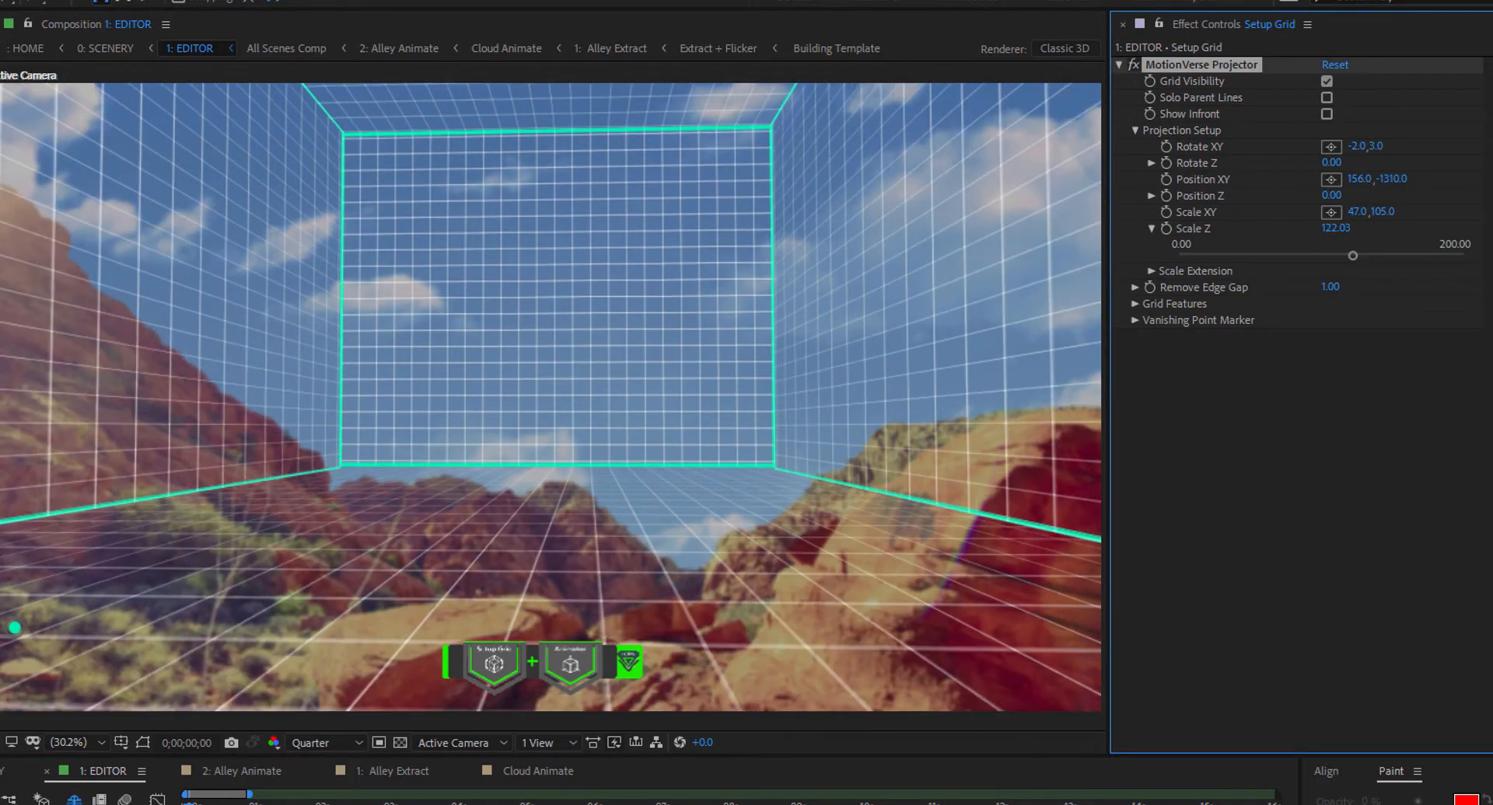
{"action": "left_click", "coordinate": [1135, 130]}
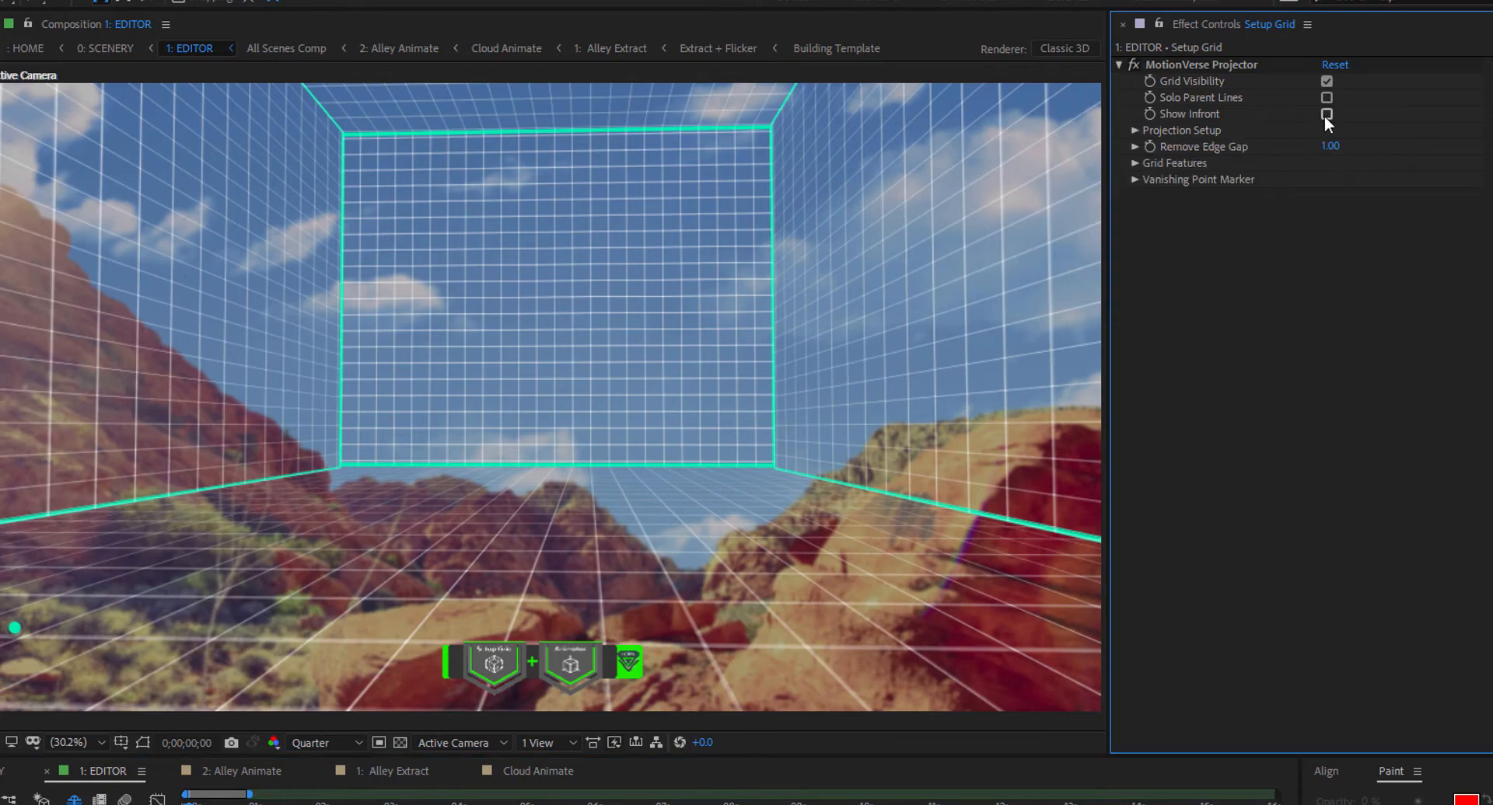
Check the grid's parent lines alone, then hide the grid and switch back to the Animator Panel controls
{"action": "left_click", "coordinate": [1324, 98]}
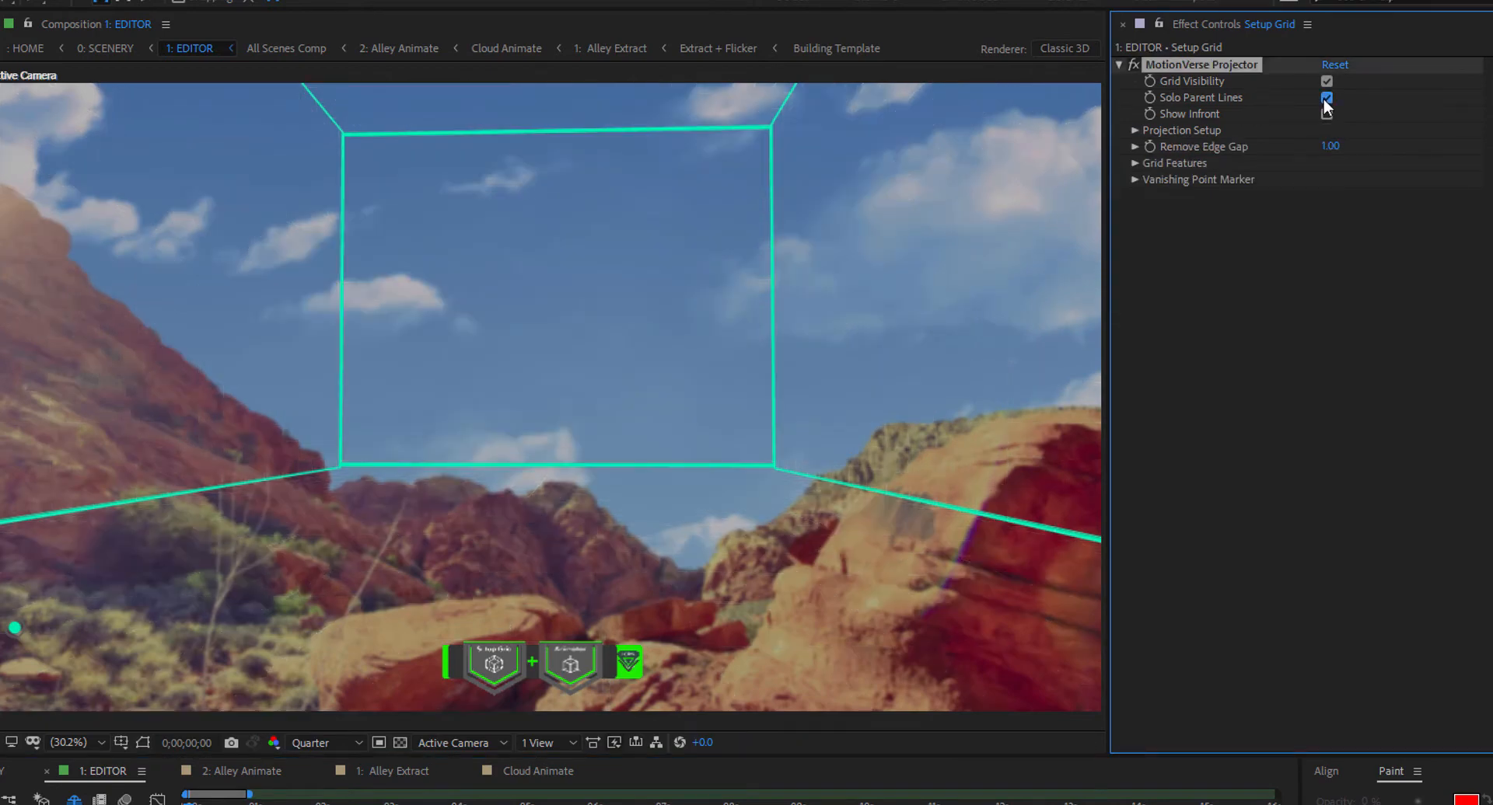
{"action": "left_click", "coordinate": [1325, 81]}
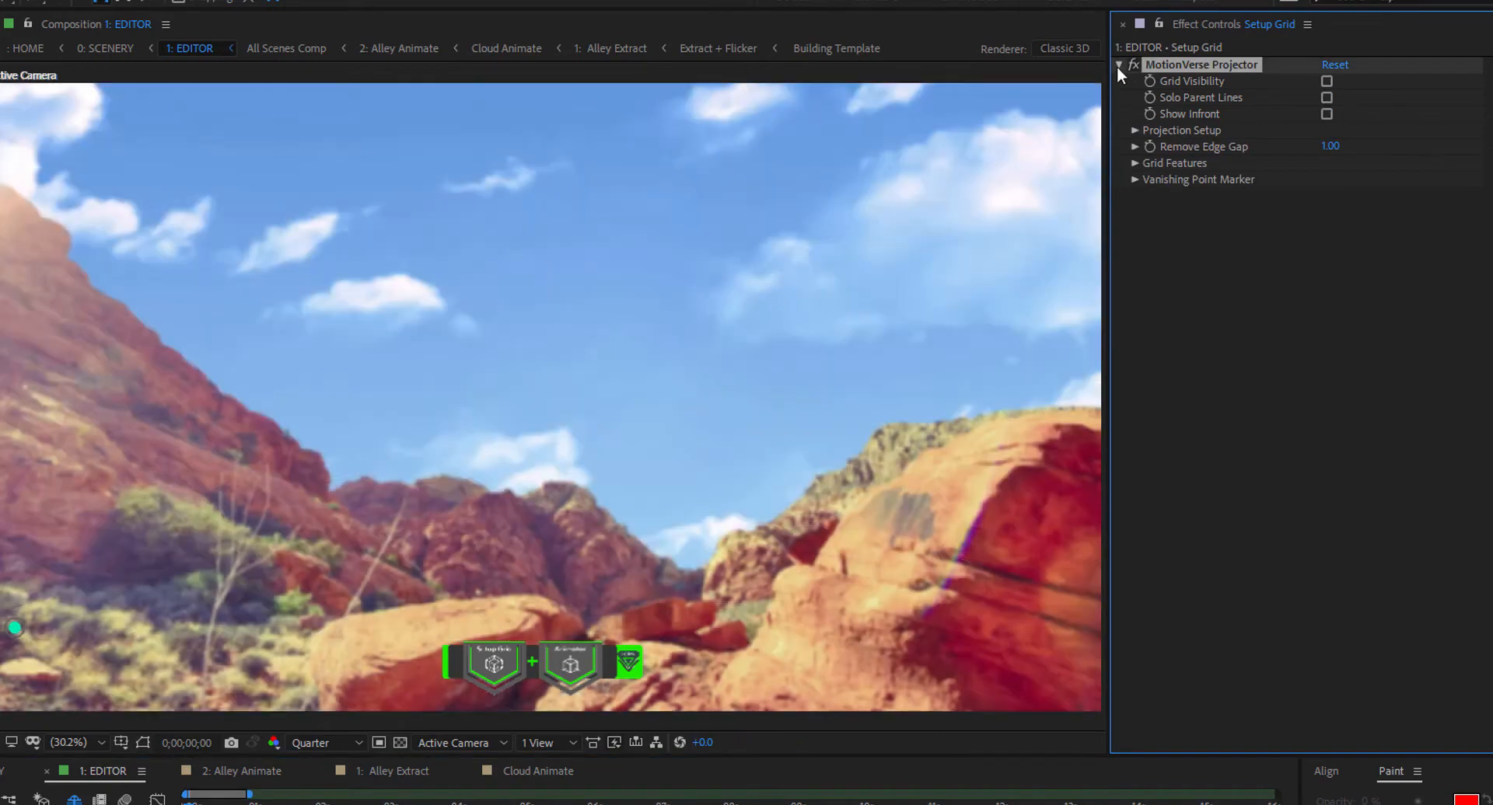
{"action": "left_click", "coordinate": [1118, 66]}
{"action": "left_click", "coordinate": [571, 670]}
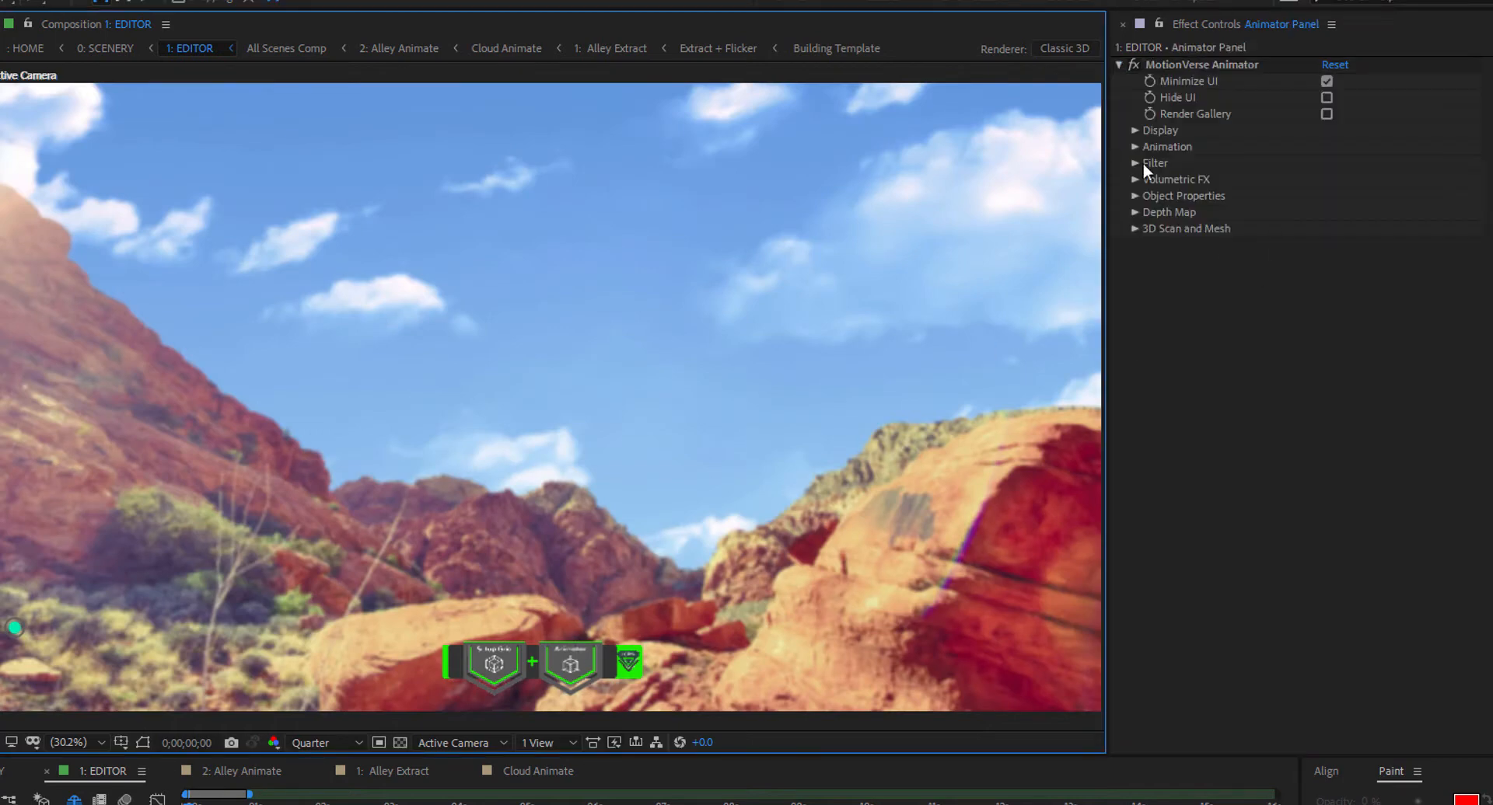
Try the Zoom Lens setting of the animated camera and return it to 0.00
{"action": "left_click", "coordinate": [1135, 147]}
{"action": "left_click", "coordinate": [1151, 163]}
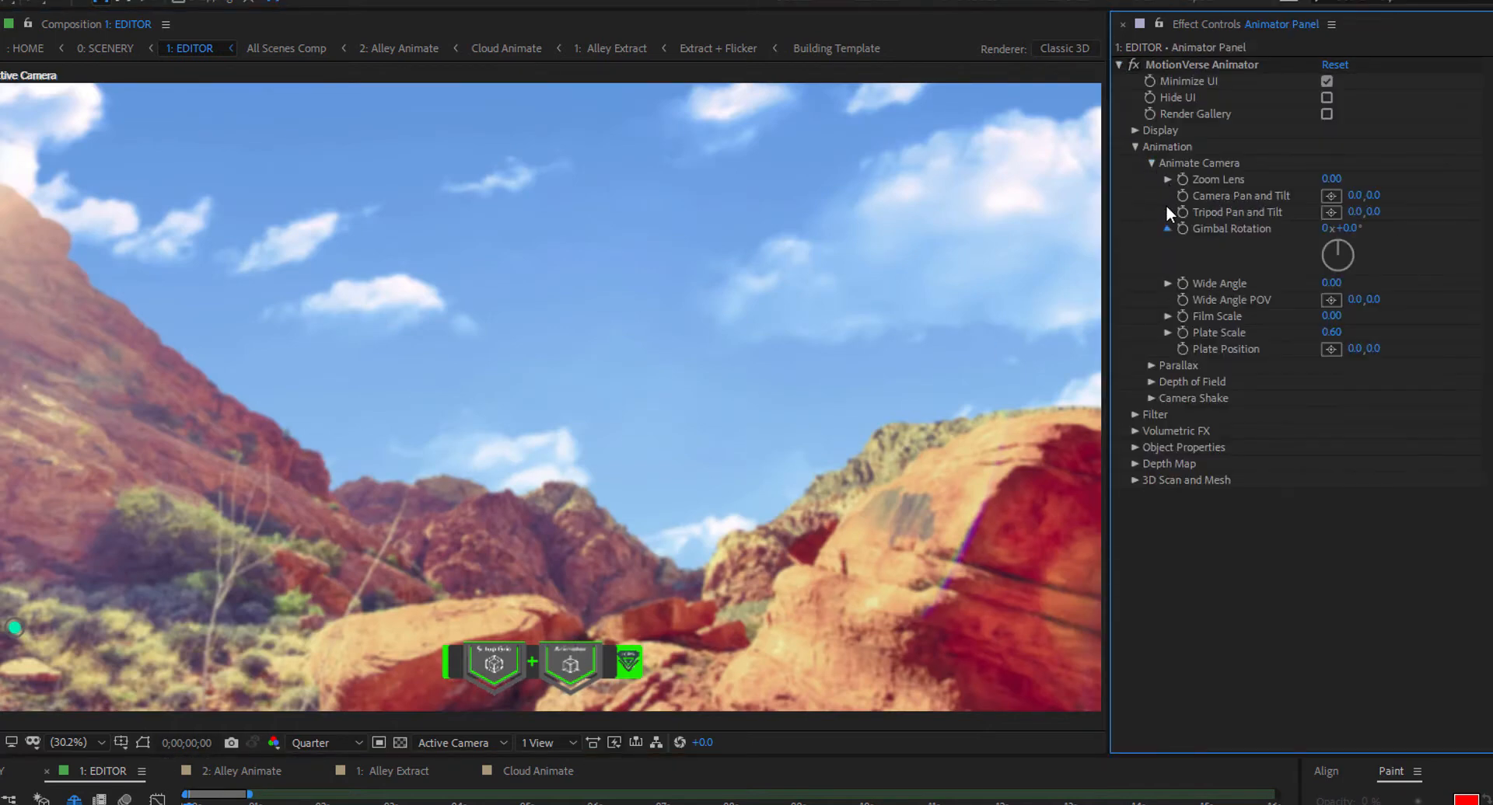
{"action": "left_click", "coordinate": [1167, 228]}
{"action": "left_click", "coordinate": [1167, 180]}
{"action": "left_click_drag", "start_coordinate": [1201, 206], "coordinate": [1167, 208]}
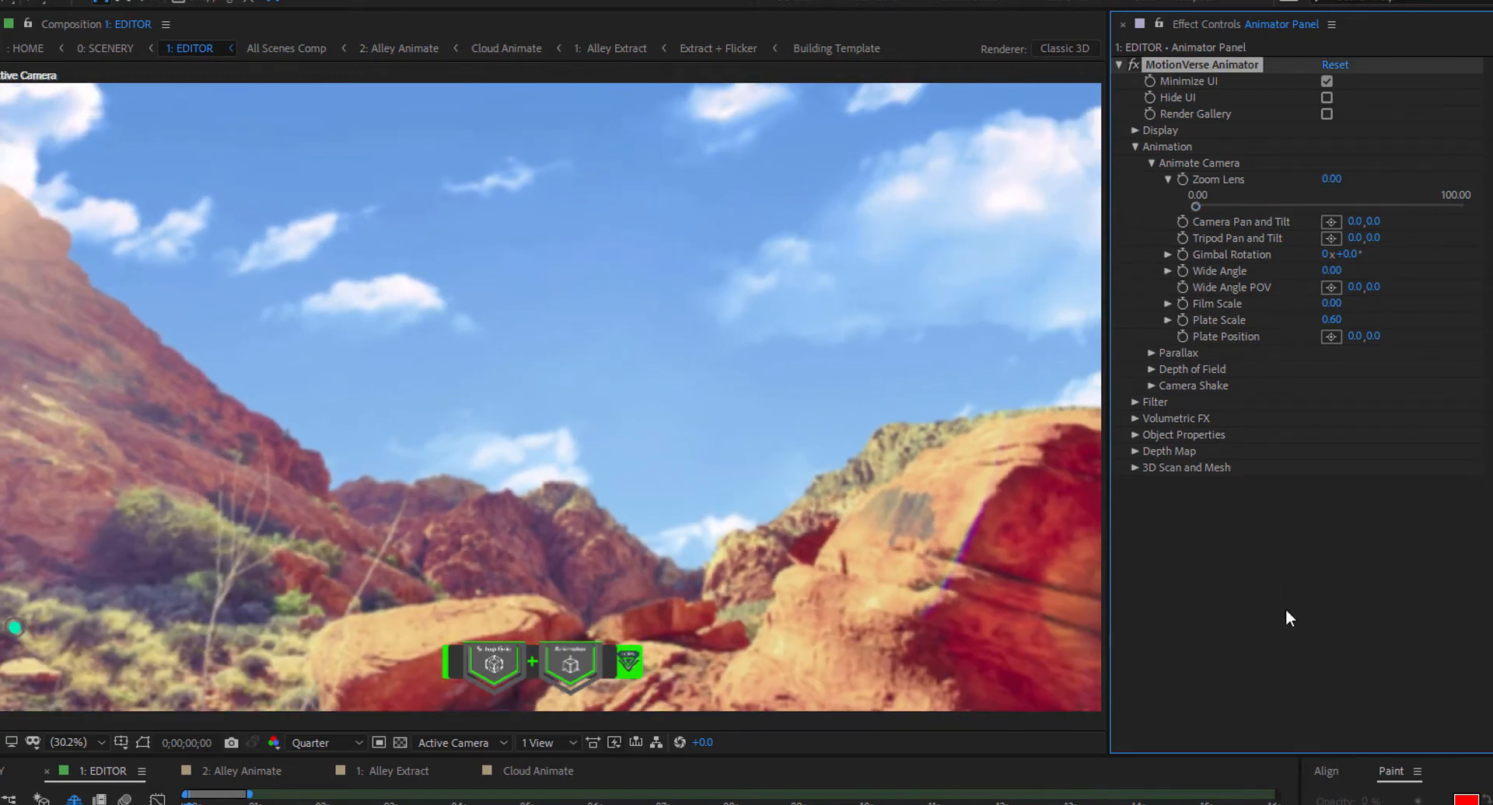
{"action": "left_click", "coordinate": [1277, 618]}
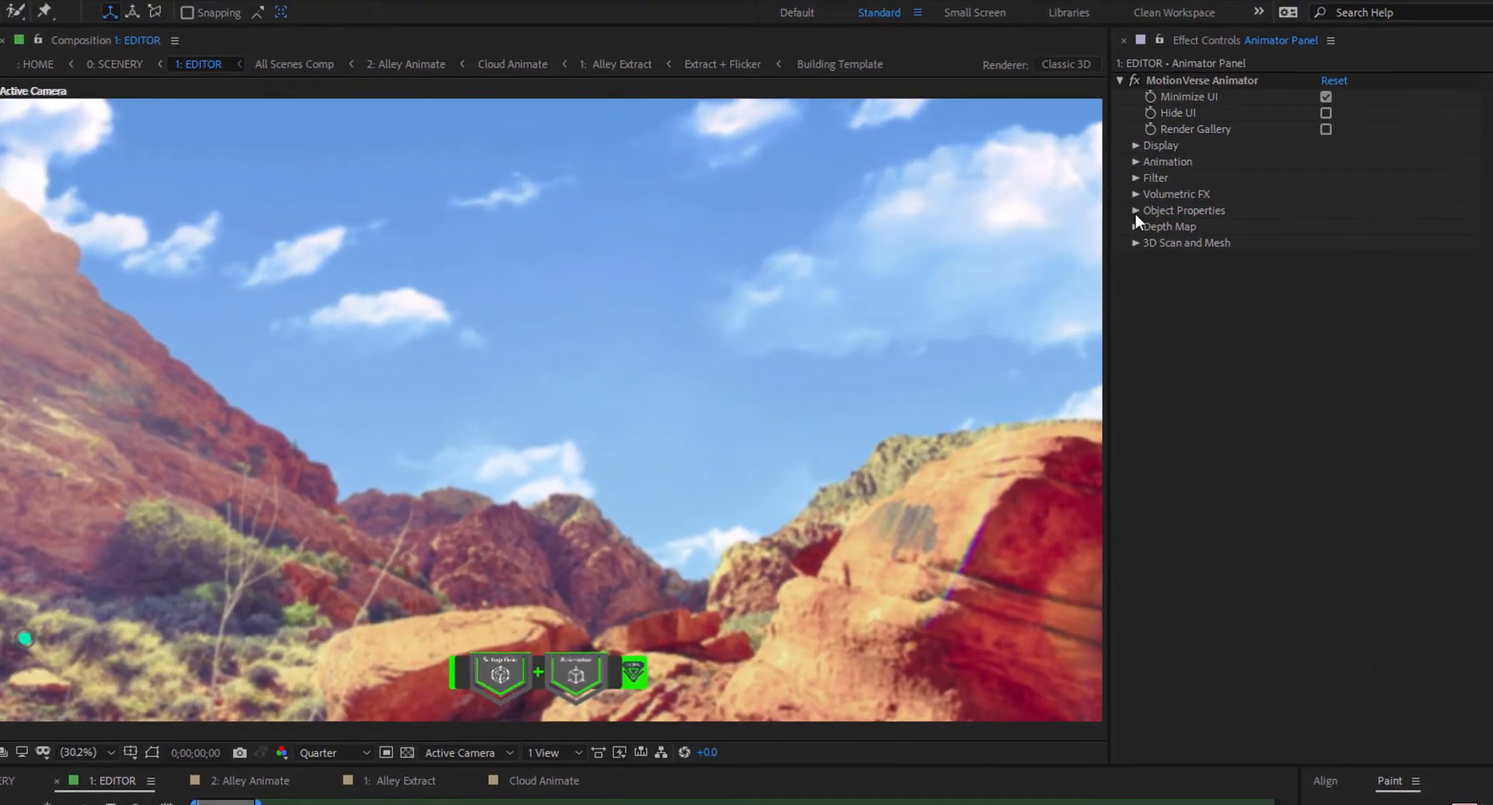
Make the foreground object visible by enabling Object 0 Visibility in the object properties
{"action": "left_click", "coordinate": [1191, 212]}
{"action": "left_click", "coordinate": [1151, 276]}
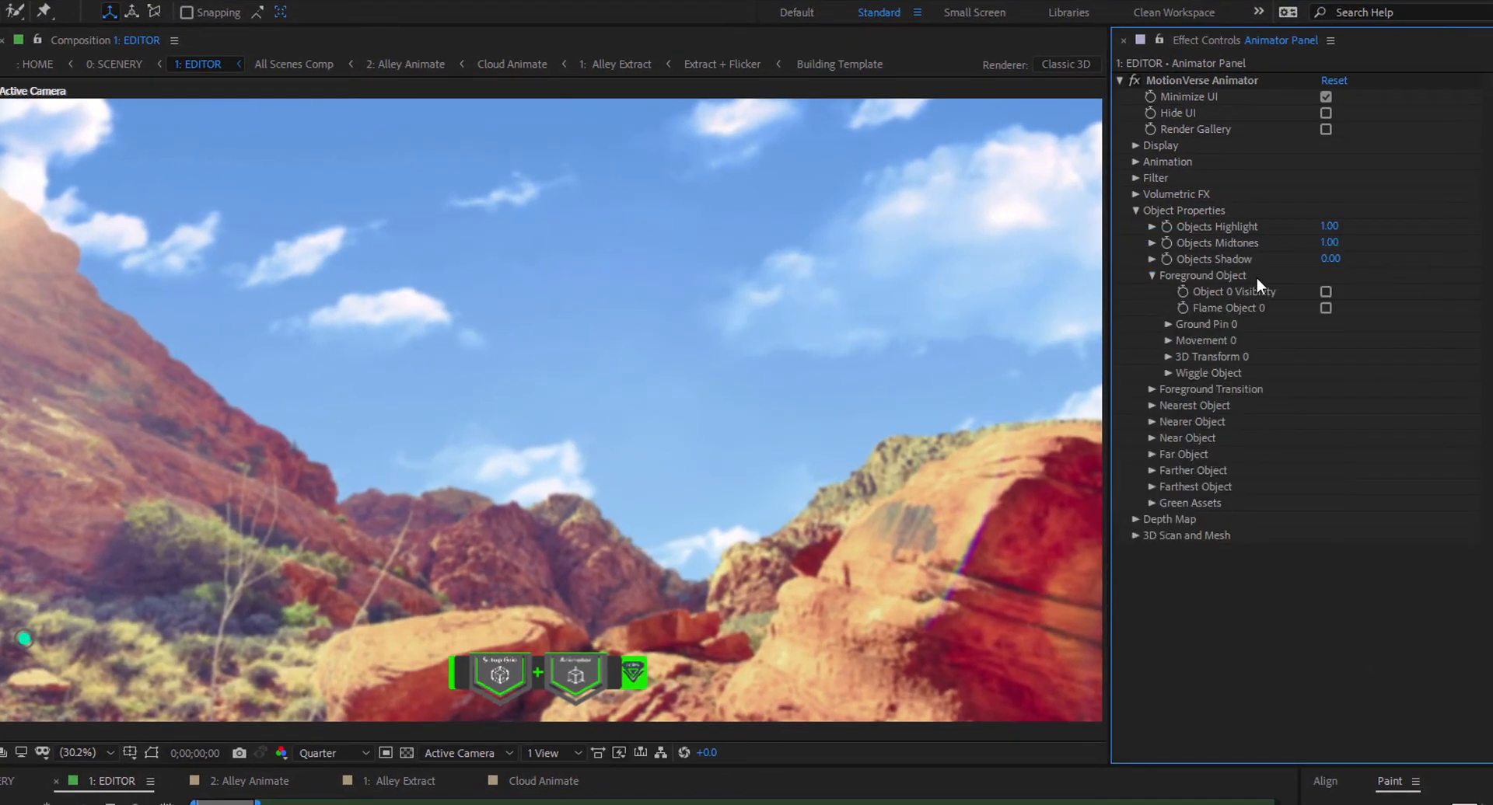
{"action": "left_click", "coordinate": [1325, 291]}
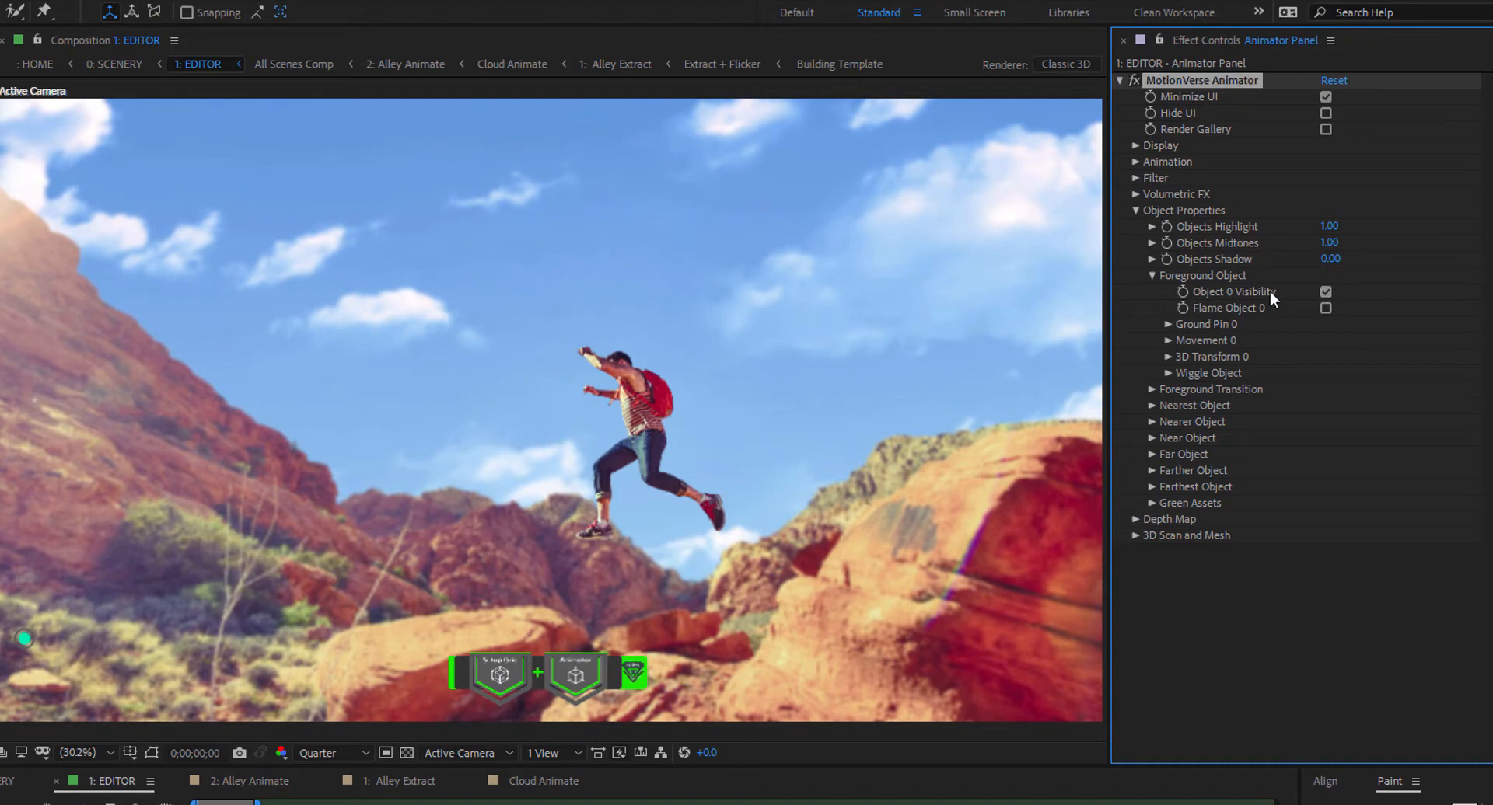
{"action": "left_click", "coordinate": [1152, 274]}
{"action": "left_click", "coordinate": [1135, 211]}
Enable the depth map and briefly preview it with Map Visual Display
{"action": "left_click", "coordinate": [1135, 227]}
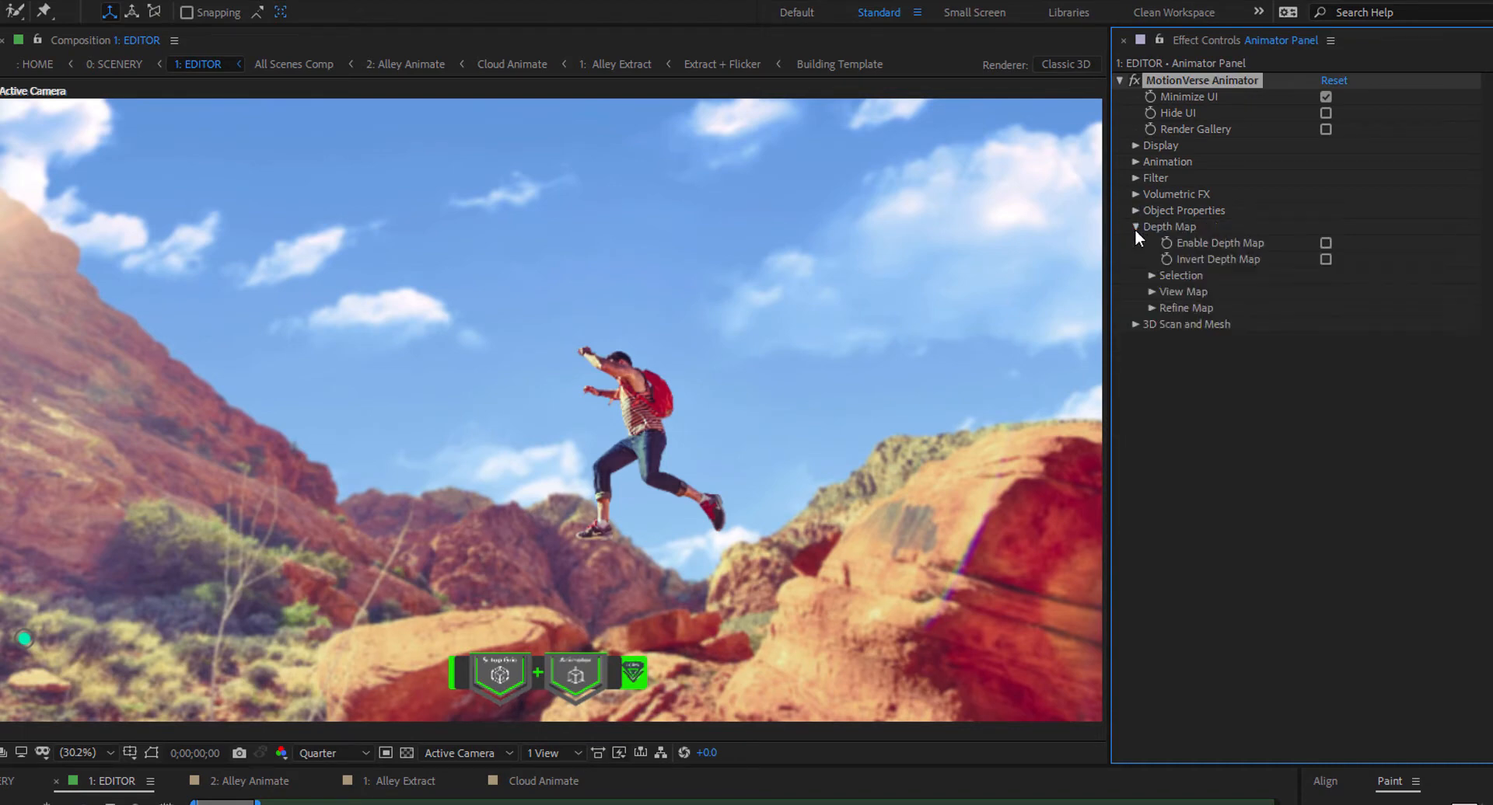
{"action": "left_click", "coordinate": [1153, 292]}
{"action": "left_click", "coordinate": [1325, 309]}
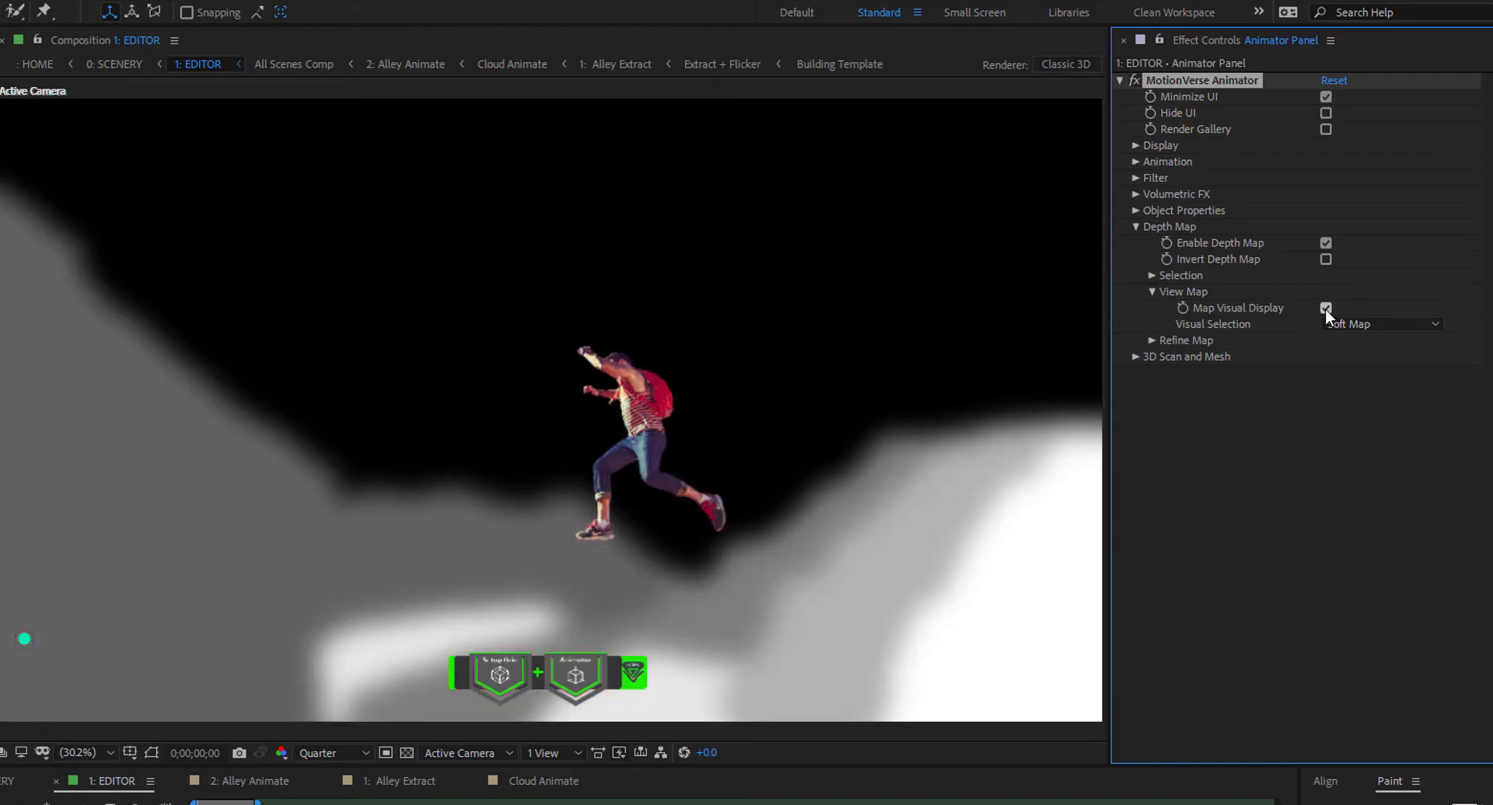
{"action": "left_click", "coordinate": [1325, 310]}
Choose Photoshop DMap as the depth map selection
{"action": "left_click", "coordinate": [1151, 276]}
{"action": "left_click", "coordinate": [1380, 294]}
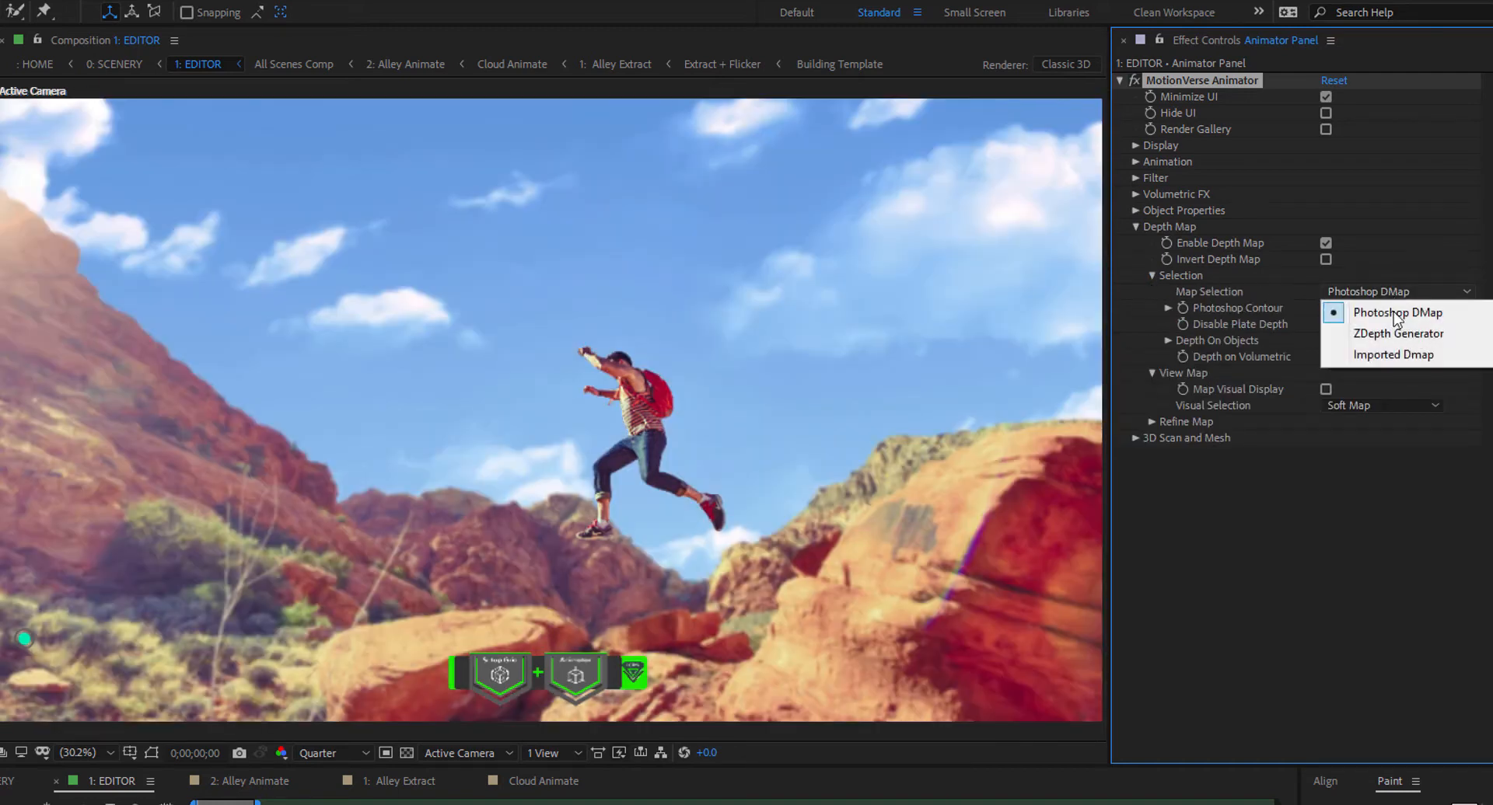
{"action": "left_click", "coordinate": [1391, 313]}
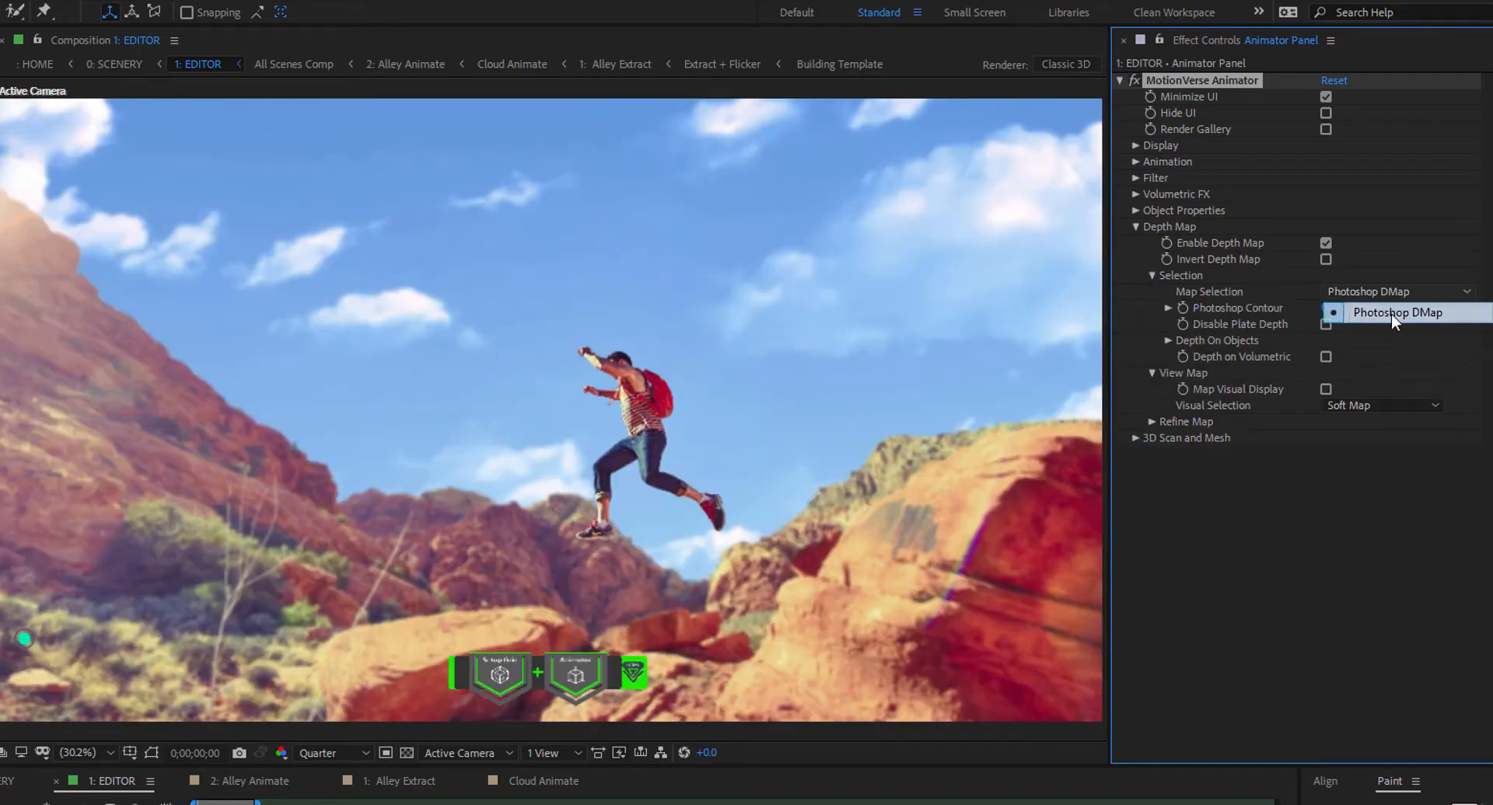
{"action": "left_click", "coordinate": [1152, 276]}
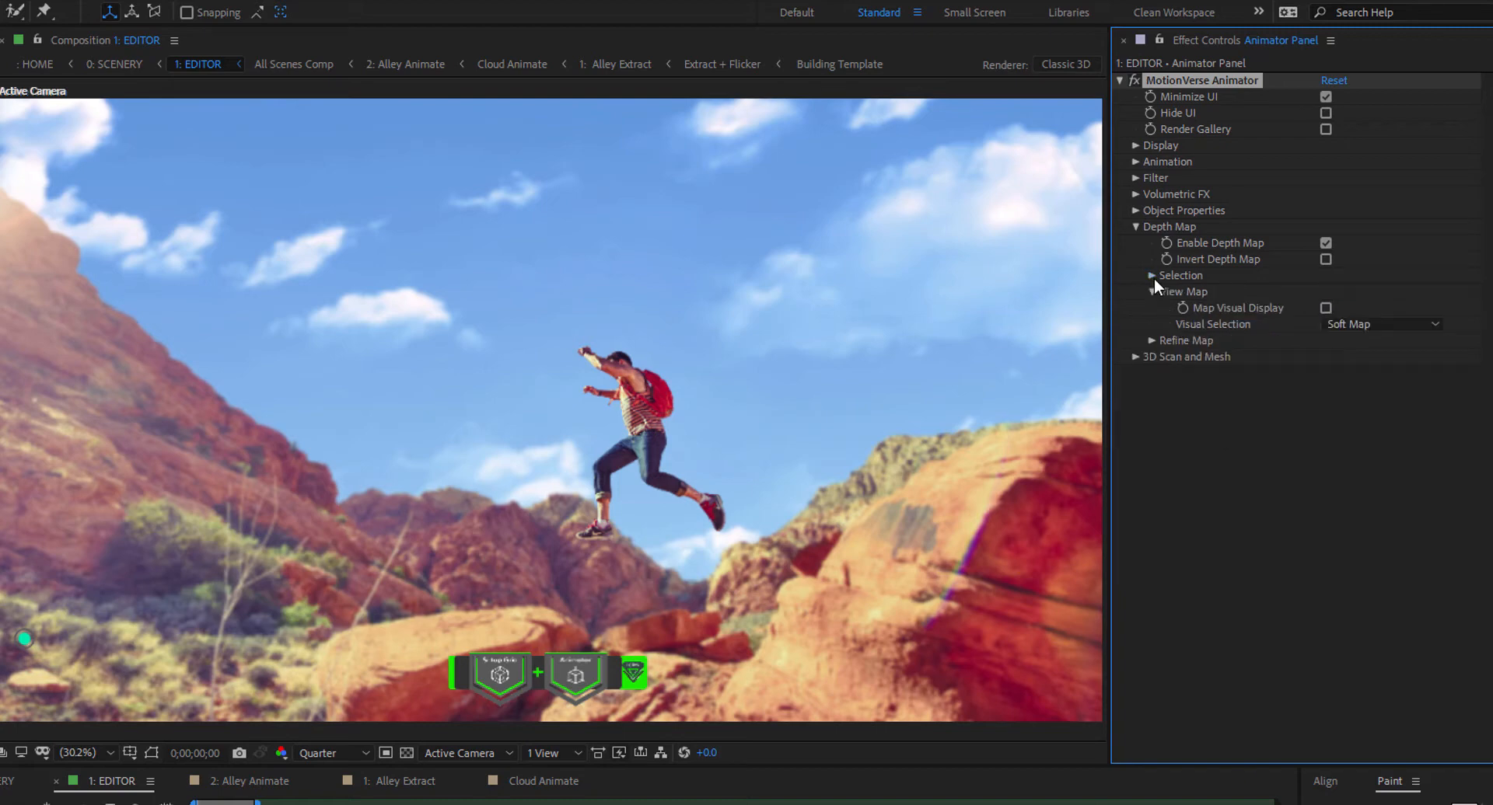
Display the depth map in the viewer using the Sharp Map visual selection
{"action": "left_click", "coordinate": [1325, 308]}
{"action": "left_click", "coordinate": [1351, 323]}
{"action": "left_click", "coordinate": [1361, 348]}
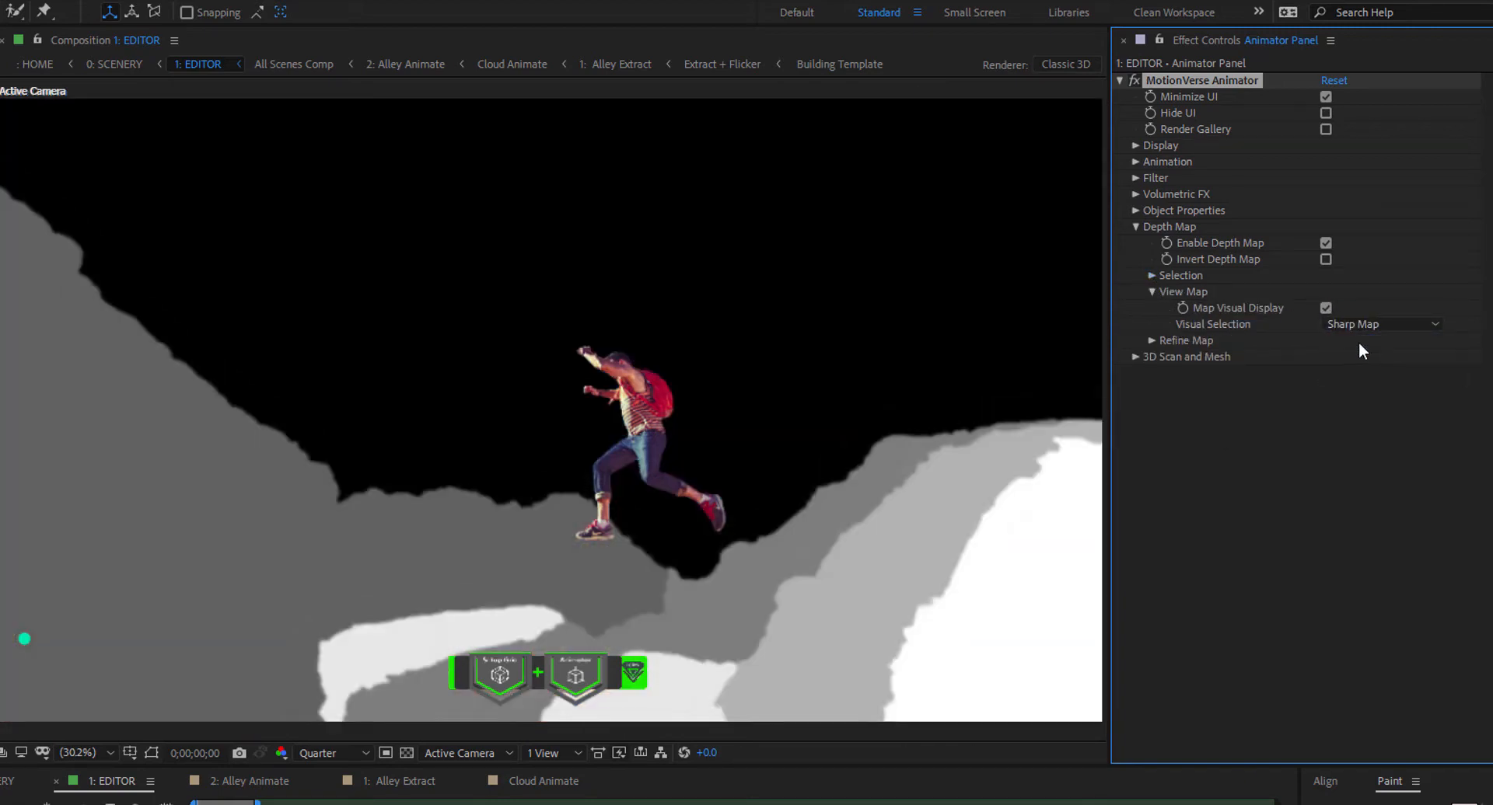
Raise the depth map's Photoshop Contour to 100.00
{"action": "left_click", "coordinate": [1153, 279]}
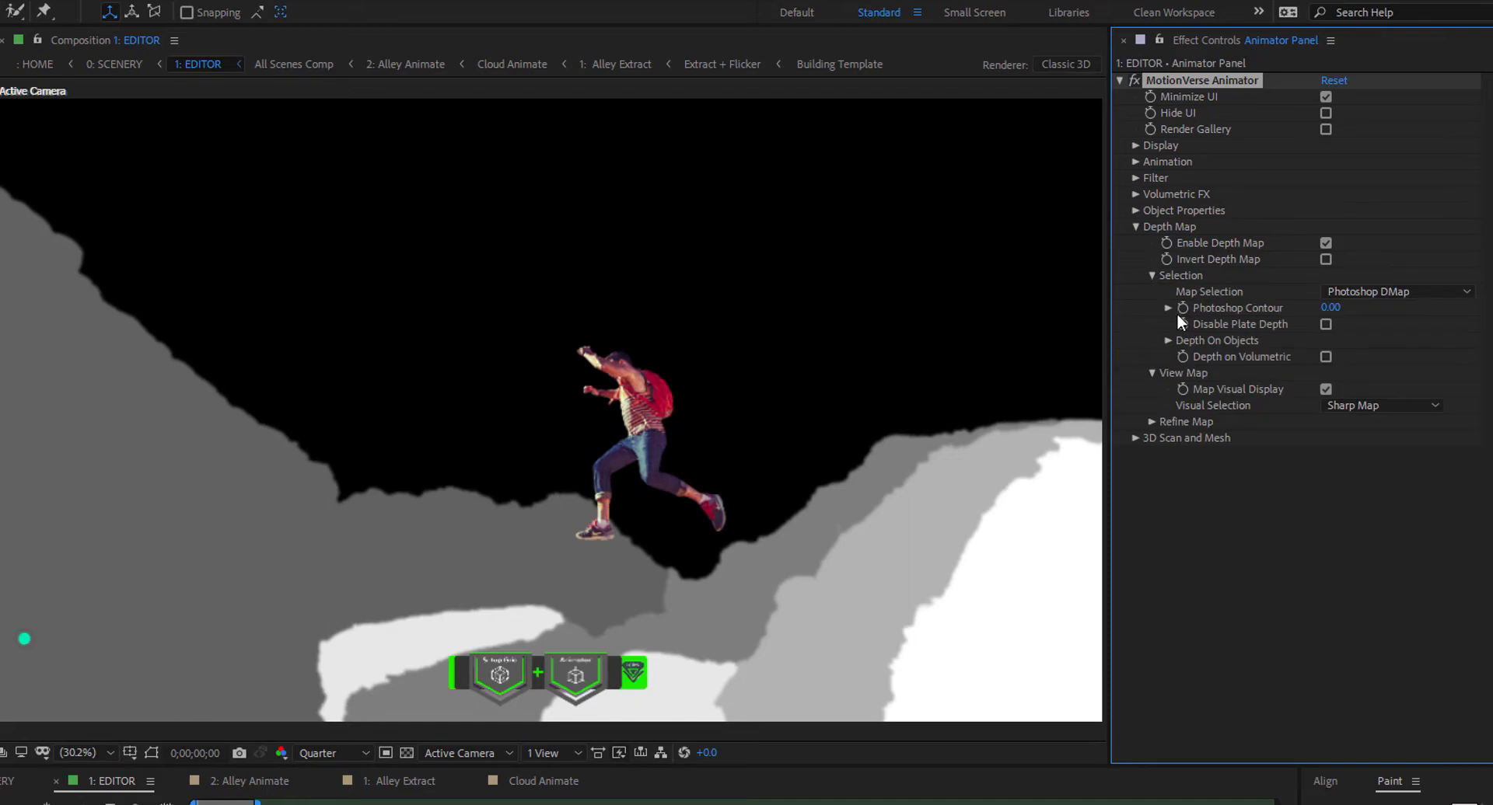
{"action": "left_click", "coordinate": [1168, 309]}
{"action": "left_click_drag", "start_coordinate": [1211, 332], "coordinate": [1460, 335]}
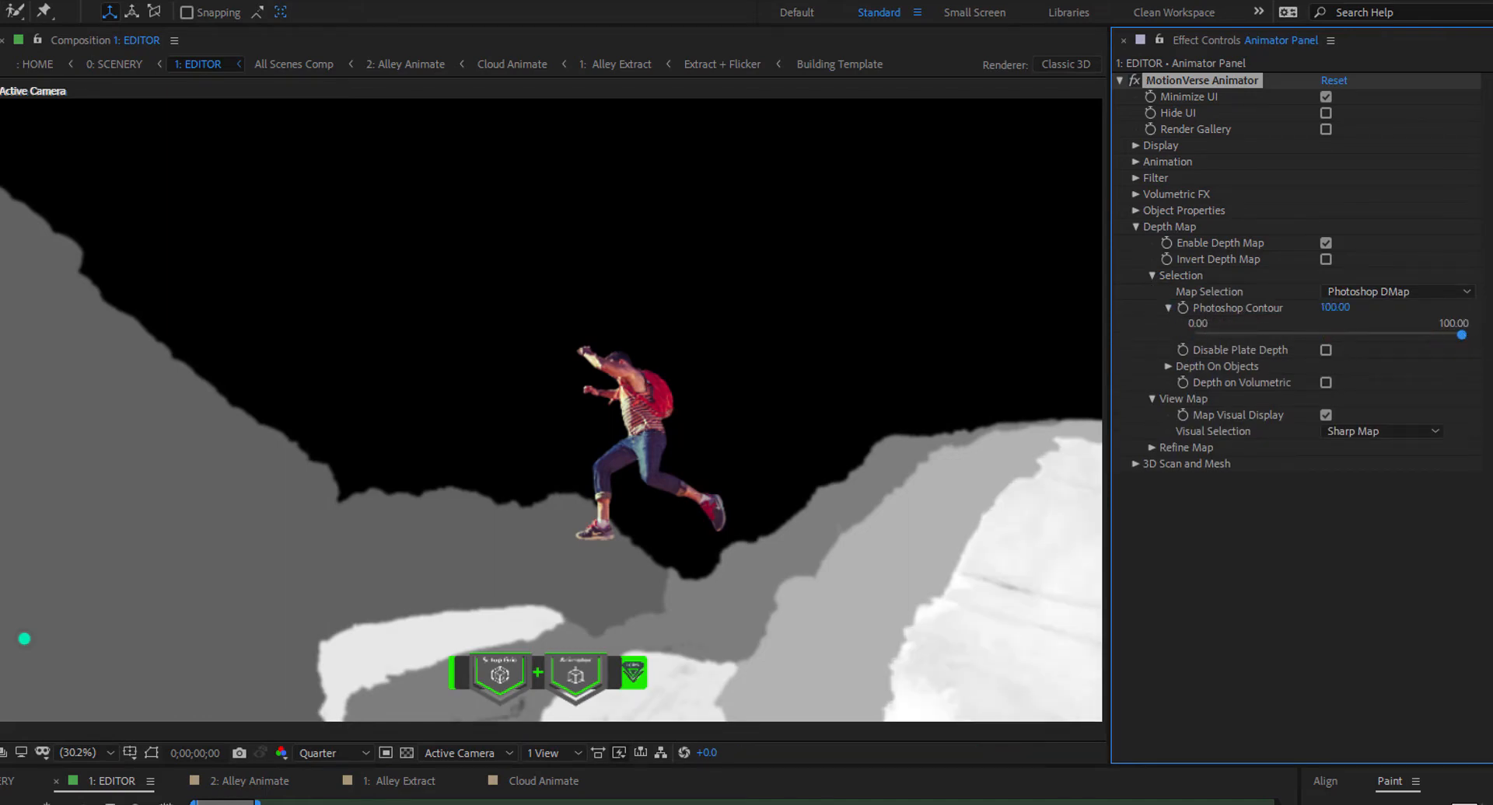
Set the depth map's visual selection to Soft Map and turn off Map Visual Display
{"action": "left_click", "coordinate": [1378, 431]}
{"action": "left_click", "coordinate": [1373, 474]}
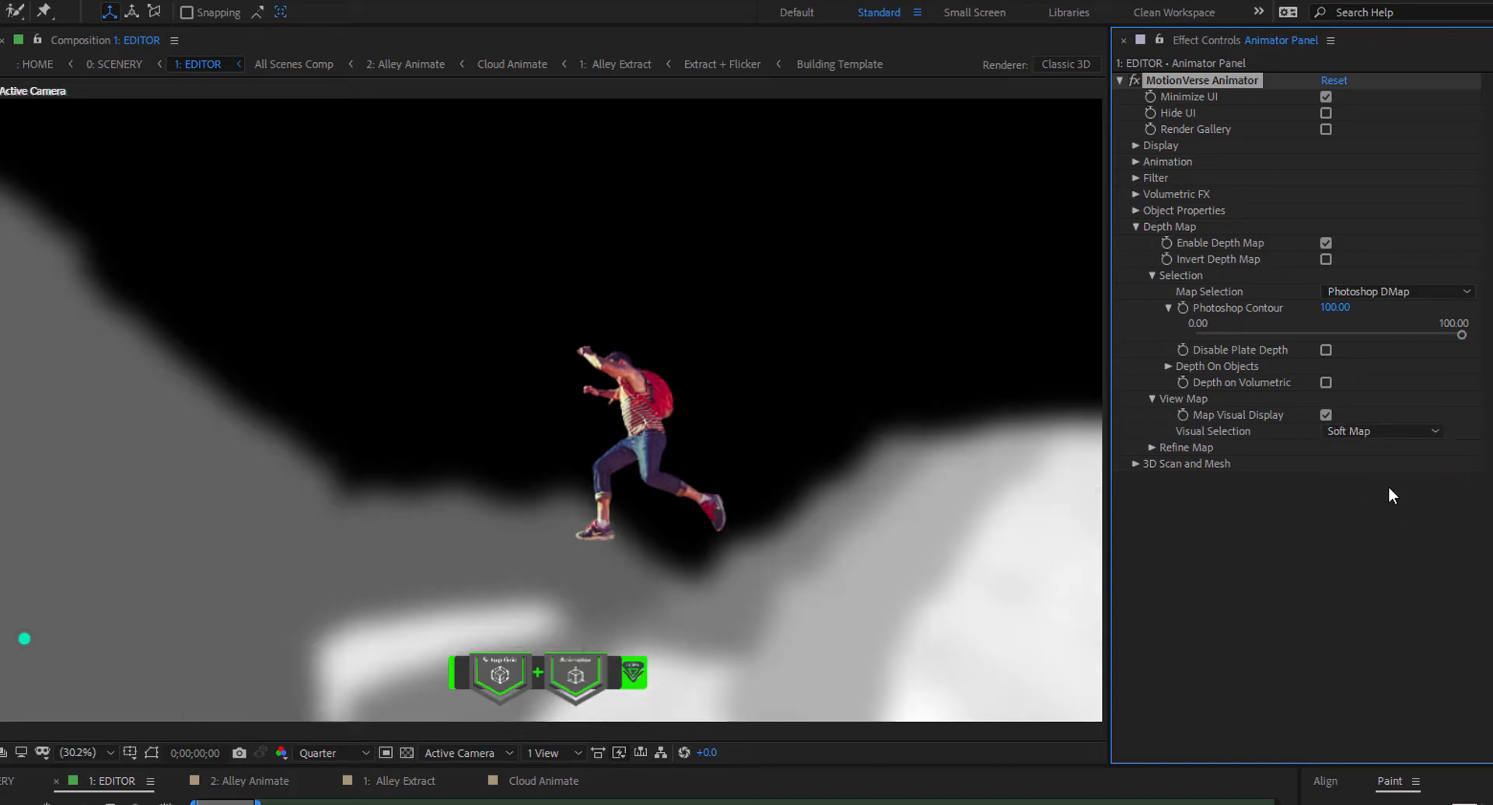
{"action": "left_click", "coordinate": [1168, 310]}
{"action": "left_click", "coordinate": [1151, 276]}
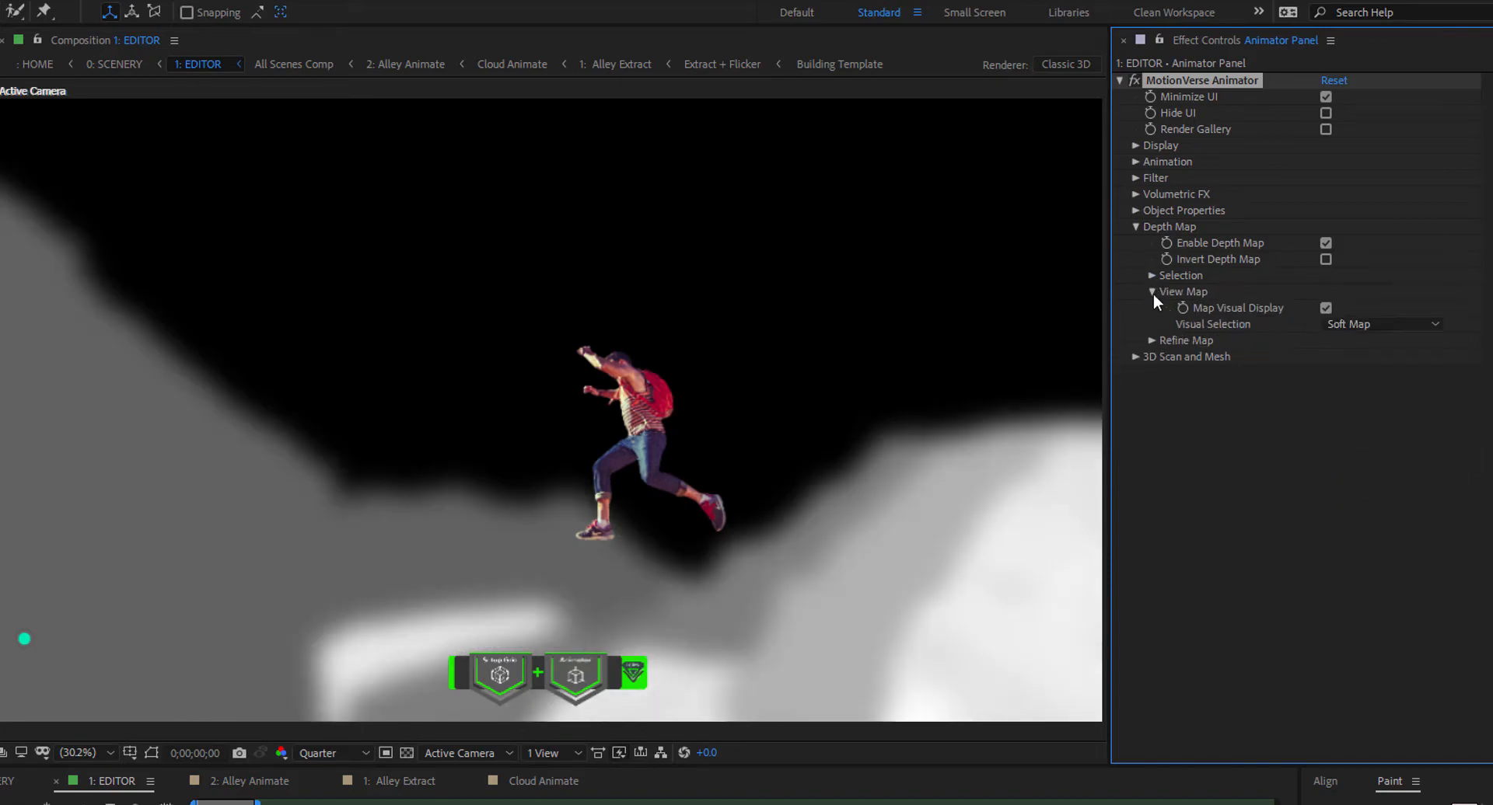
{"action": "left_click", "coordinate": [1325, 308]}
{"action": "left_click", "coordinate": [1153, 292]}
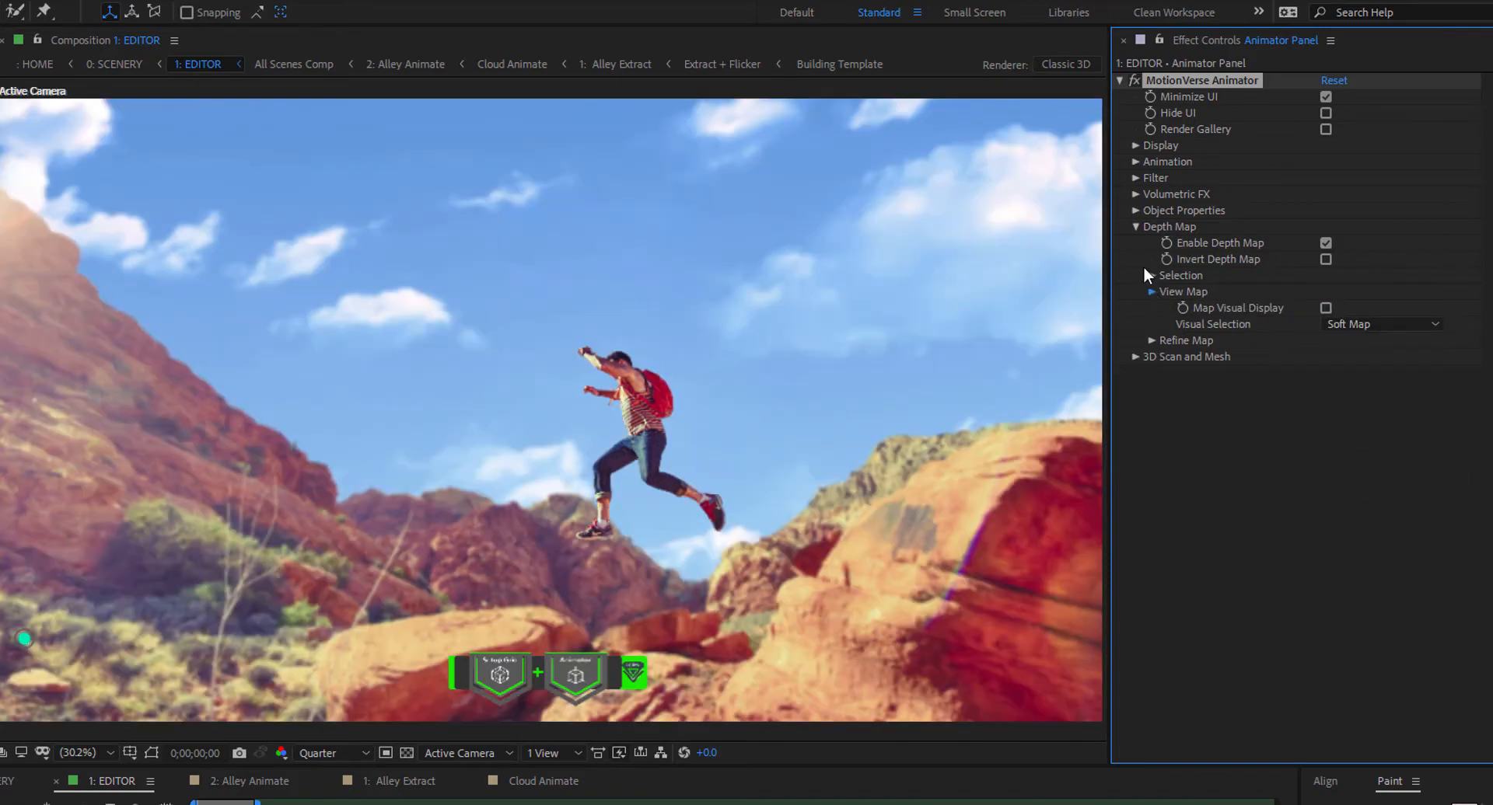
{"action": "left_click", "coordinate": [1136, 226]}
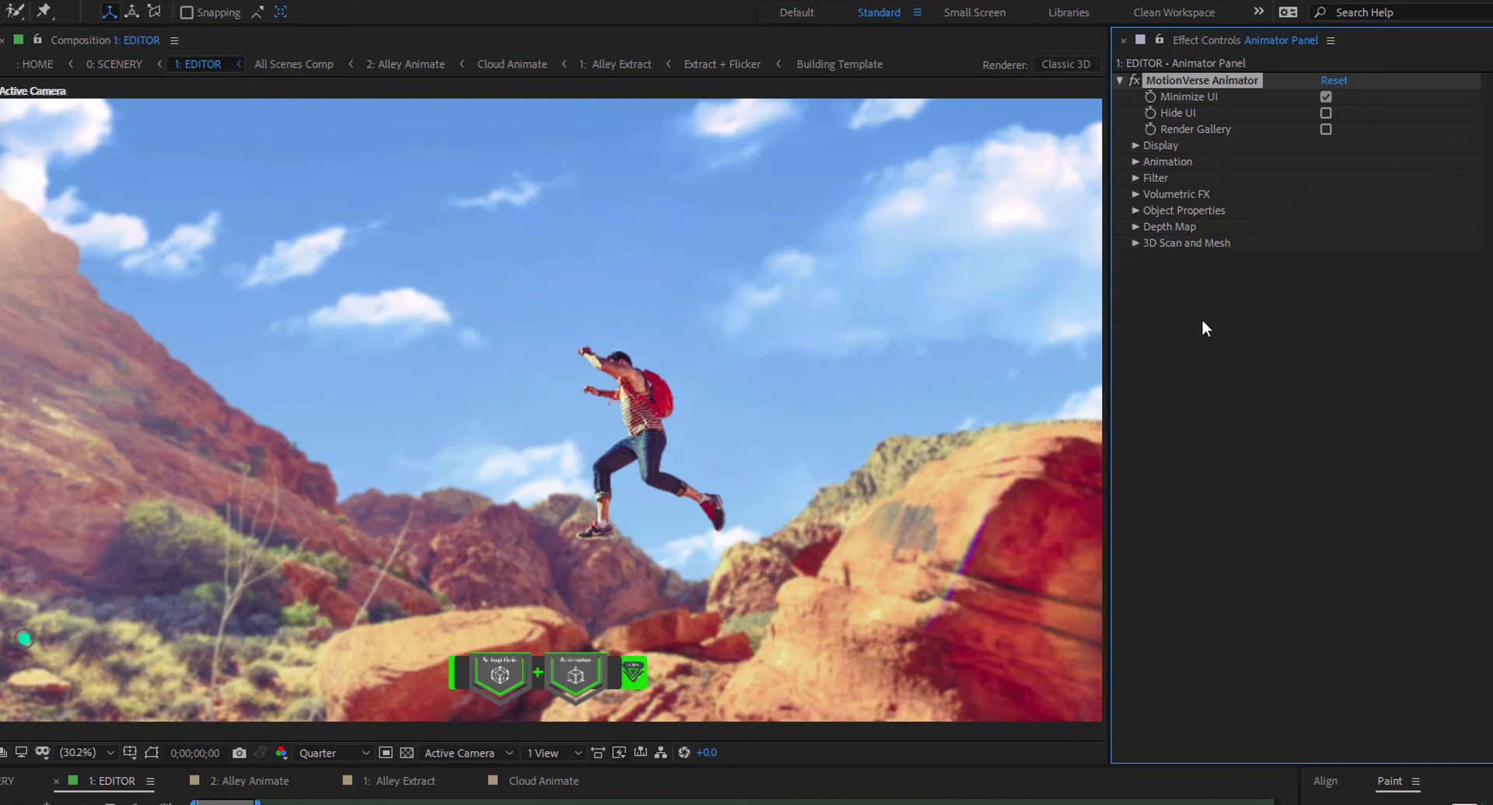
Try a higher Increase Y Depth in the depth map refinement and toggle the depth map off and on to compare
{"action": "left_click", "coordinate": [1137, 226]}
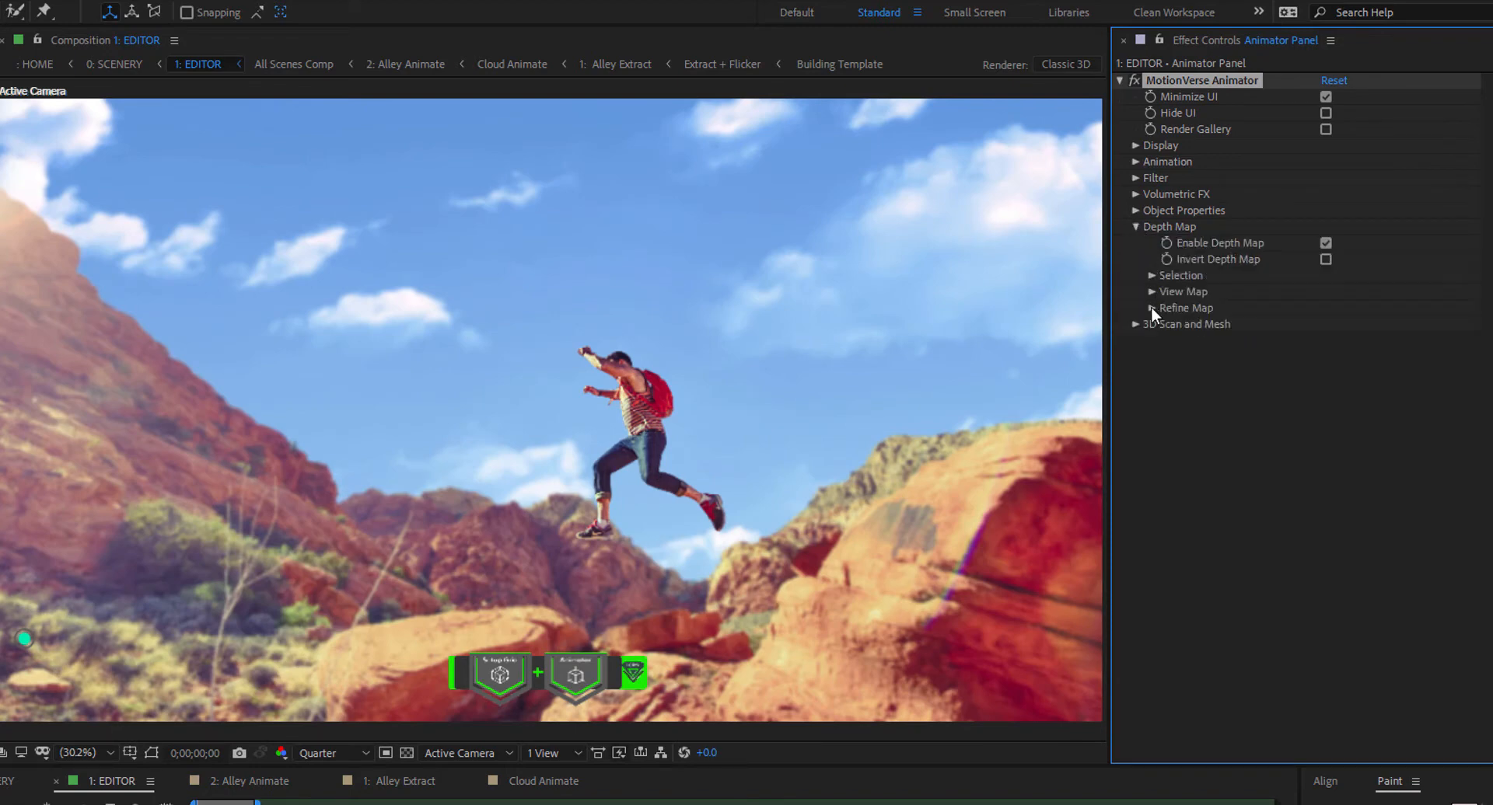
{"action": "left_click", "coordinate": [1151, 308]}
{"action": "left_click", "coordinate": [1168, 372]}
{"action": "left_click", "coordinate": [1168, 414]}
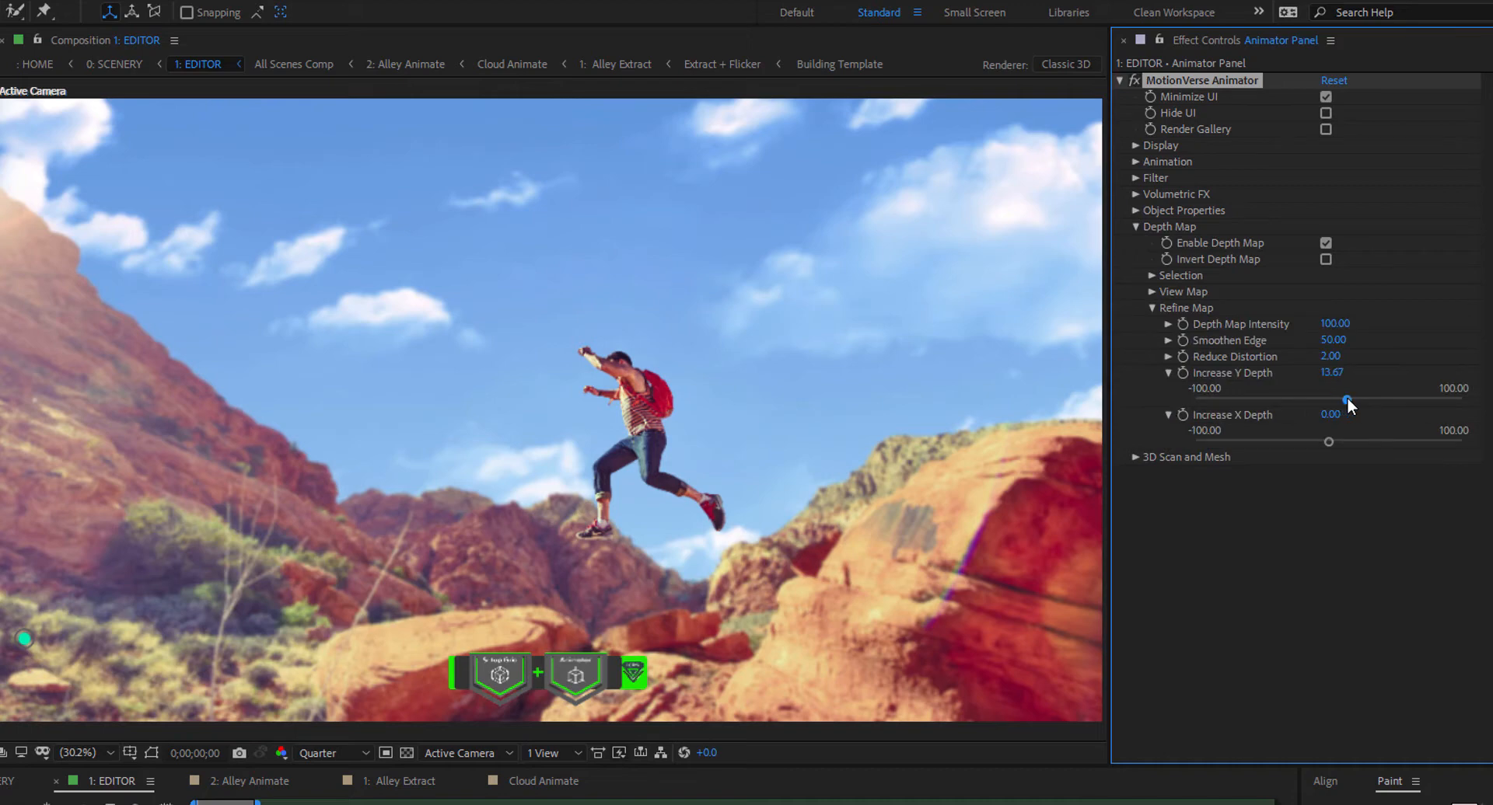
{"action": "left_click_drag", "start_coordinate": [1347, 398], "coordinate": [1420, 403]}
{"action": "left_click", "coordinate": [1326, 241]}
{"action": "left_click", "coordinate": [1326, 244]}
Set the depth map's Increase Y Depth back to 0.00
{"action": "left_click", "coordinate": [1337, 374]}
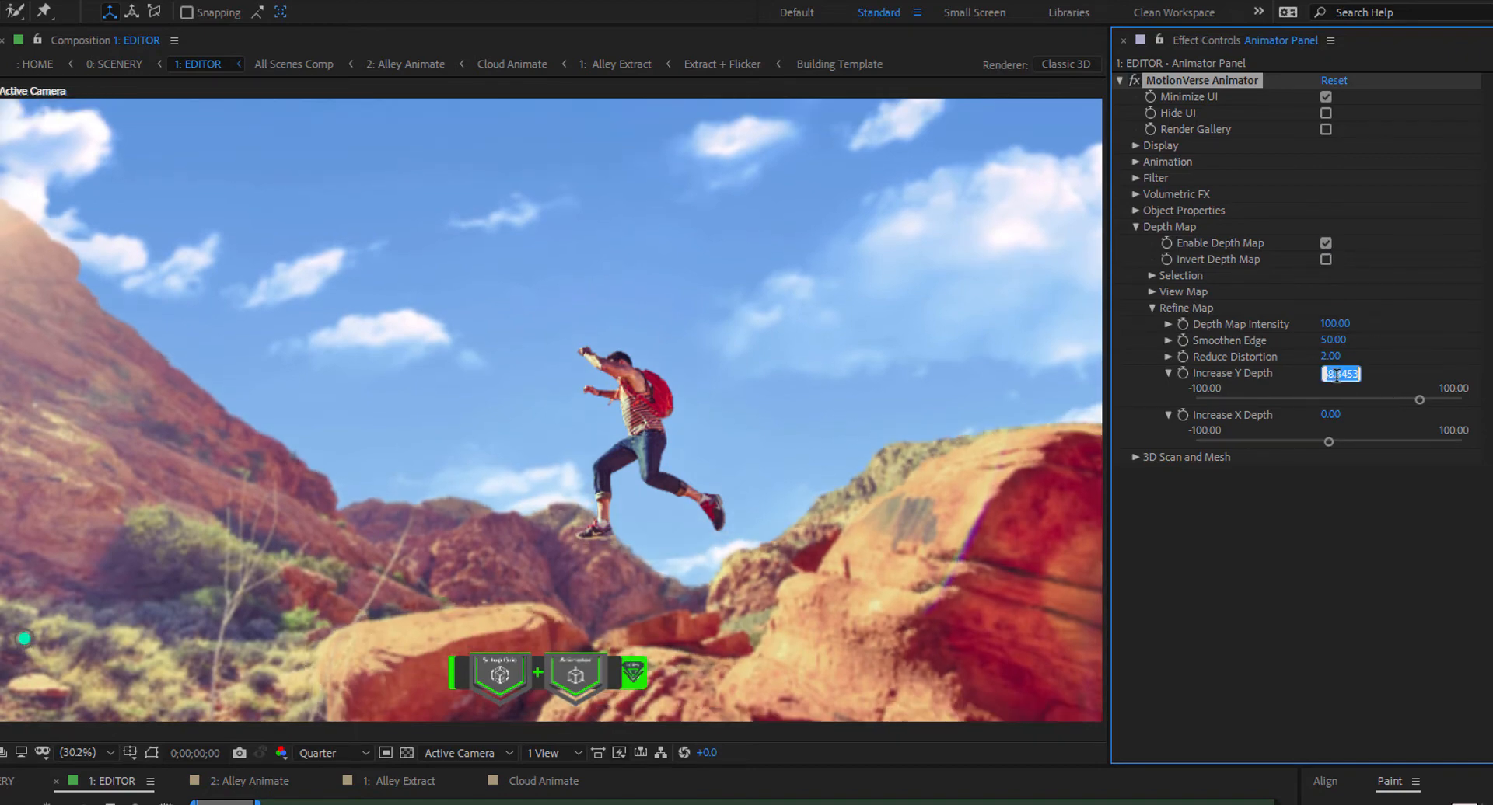
{"action": "left_click", "coordinate": [1291, 481]}
{"action": "left_click", "coordinate": [1167, 373]}
{"action": "left_click", "coordinate": [1167, 389]}
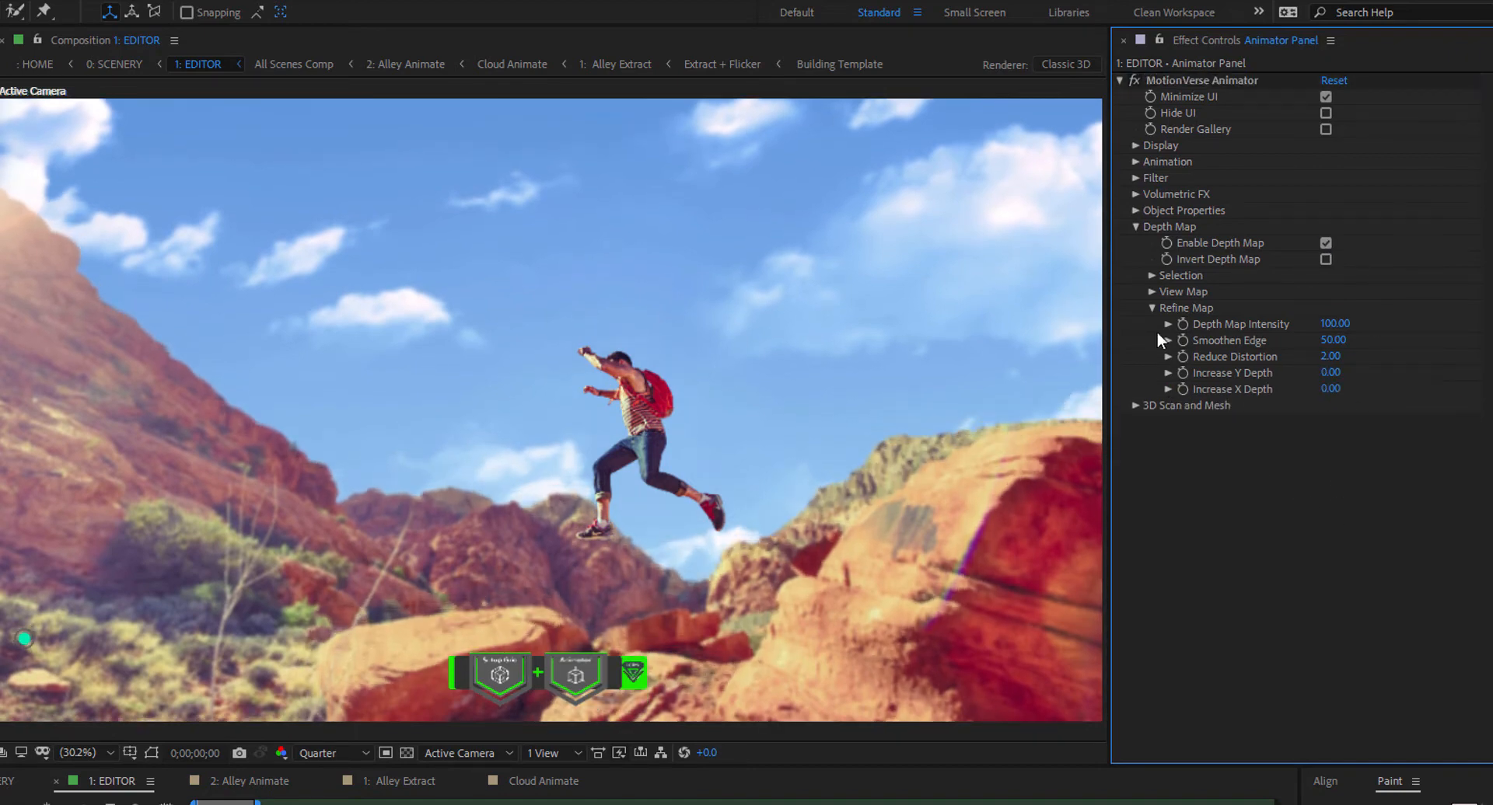
{"action": "left_click", "coordinate": [1151, 308]}
{"action": "left_click", "coordinate": [1135, 227]}
End the composition's work area at 0;00;06;01 and return to the first frame
{"action": "left_click", "coordinate": [1136, 161]}
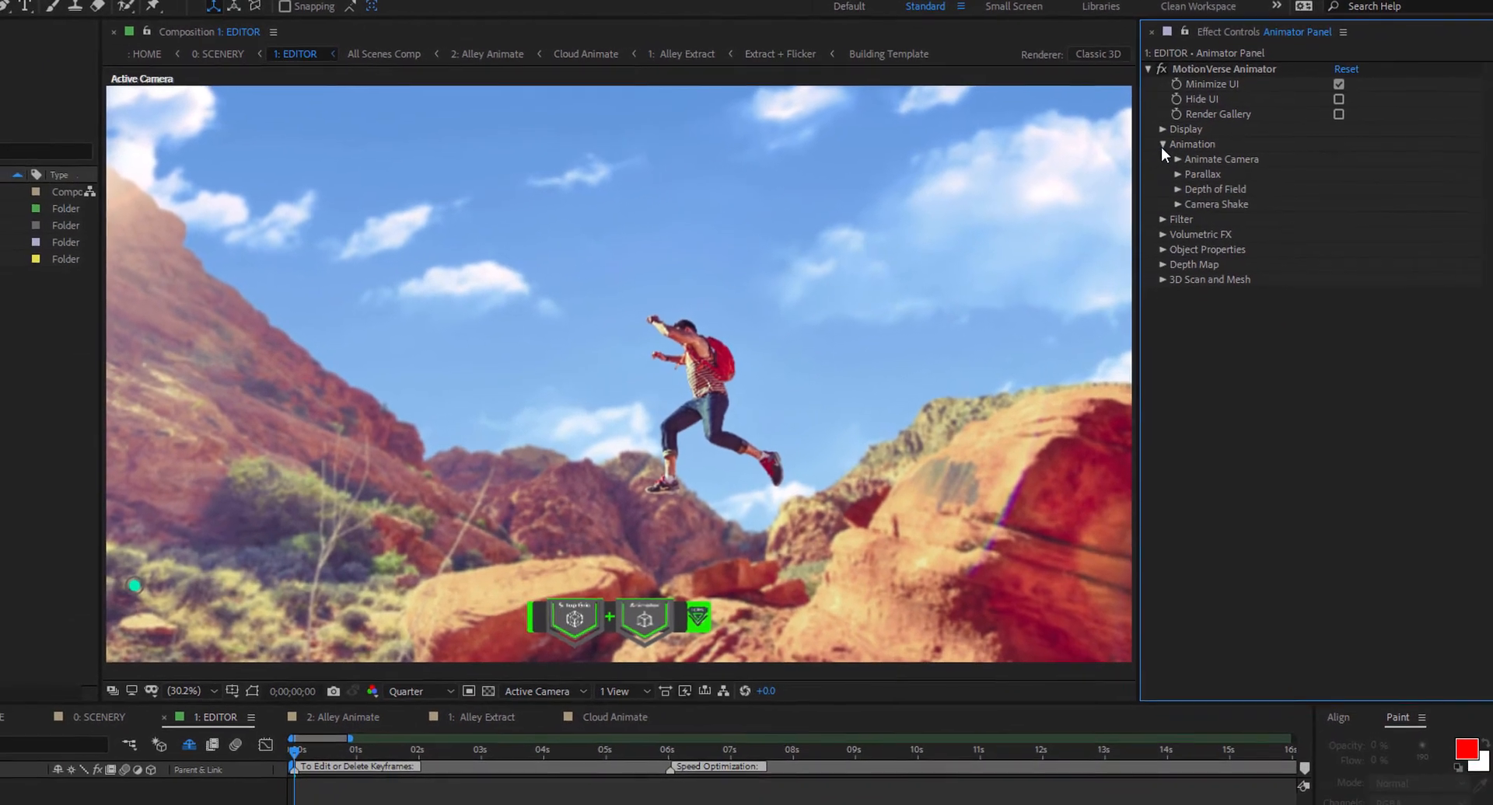
{"action": "left_click_drag", "start_coordinate": [304, 746], "coordinate": [675, 749]}
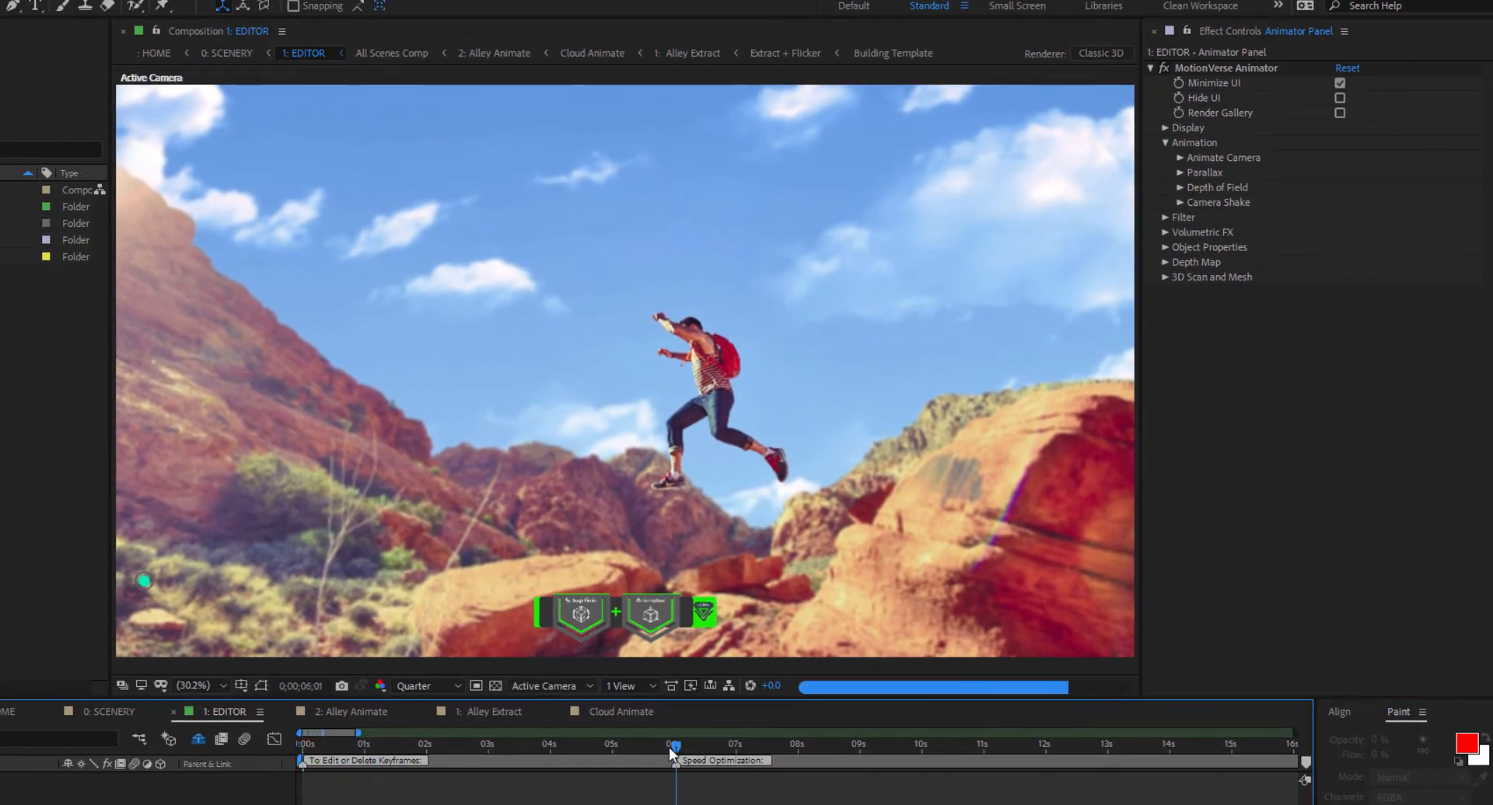
{"action": "key", "text": "n"}
{"action": "left_click_drag", "start_coordinate": [469, 747], "coordinate": [185, 791]}
Enable keyframing at the first frame for Zoom Lens, Camera Pan and Tilt, Tripod Pan and Tilt, and Gimbal Rotation
{"action": "left_click", "coordinate": [1179, 158]}
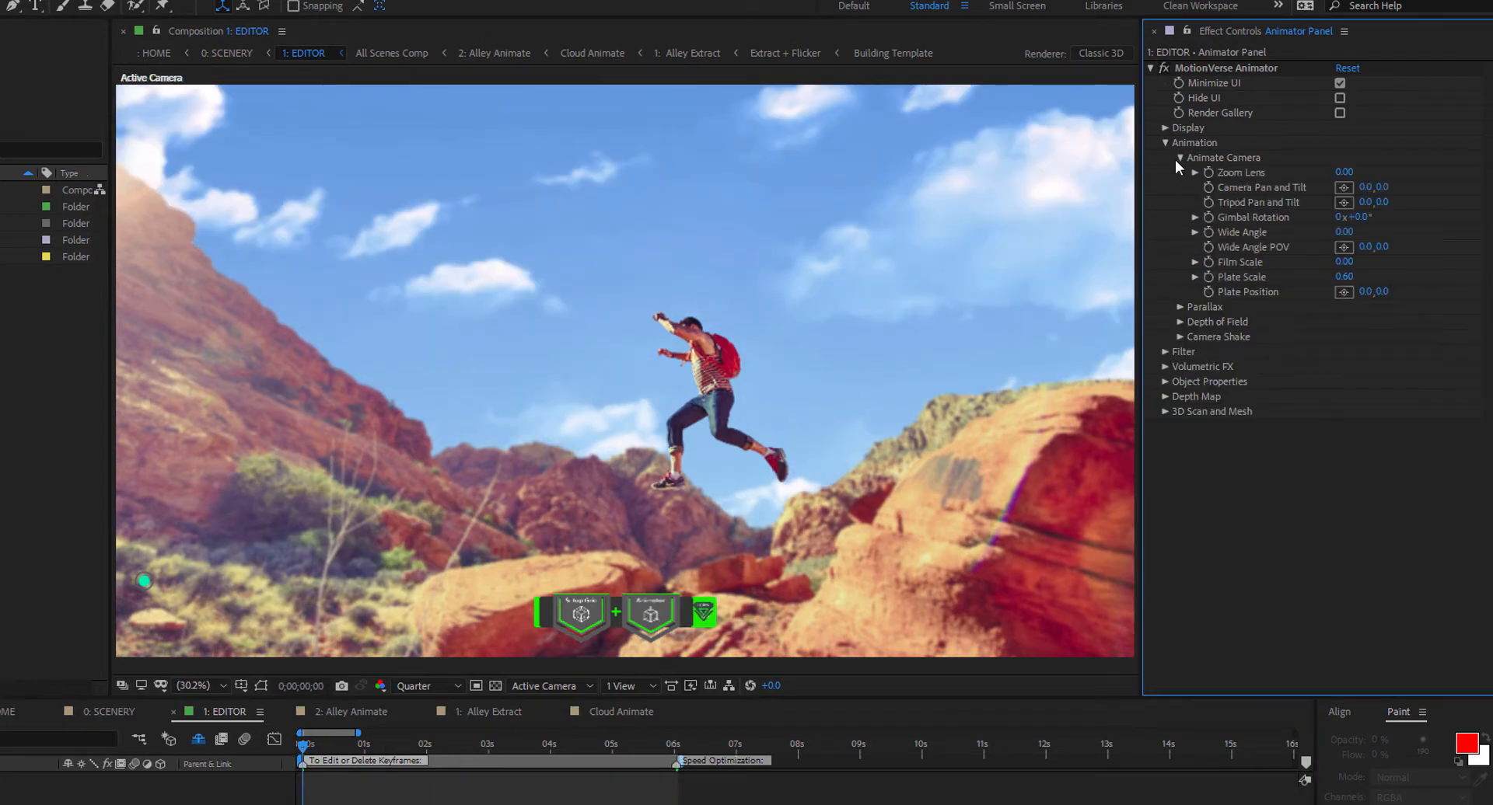
{"action": "left_click", "coordinate": [1208, 173]}
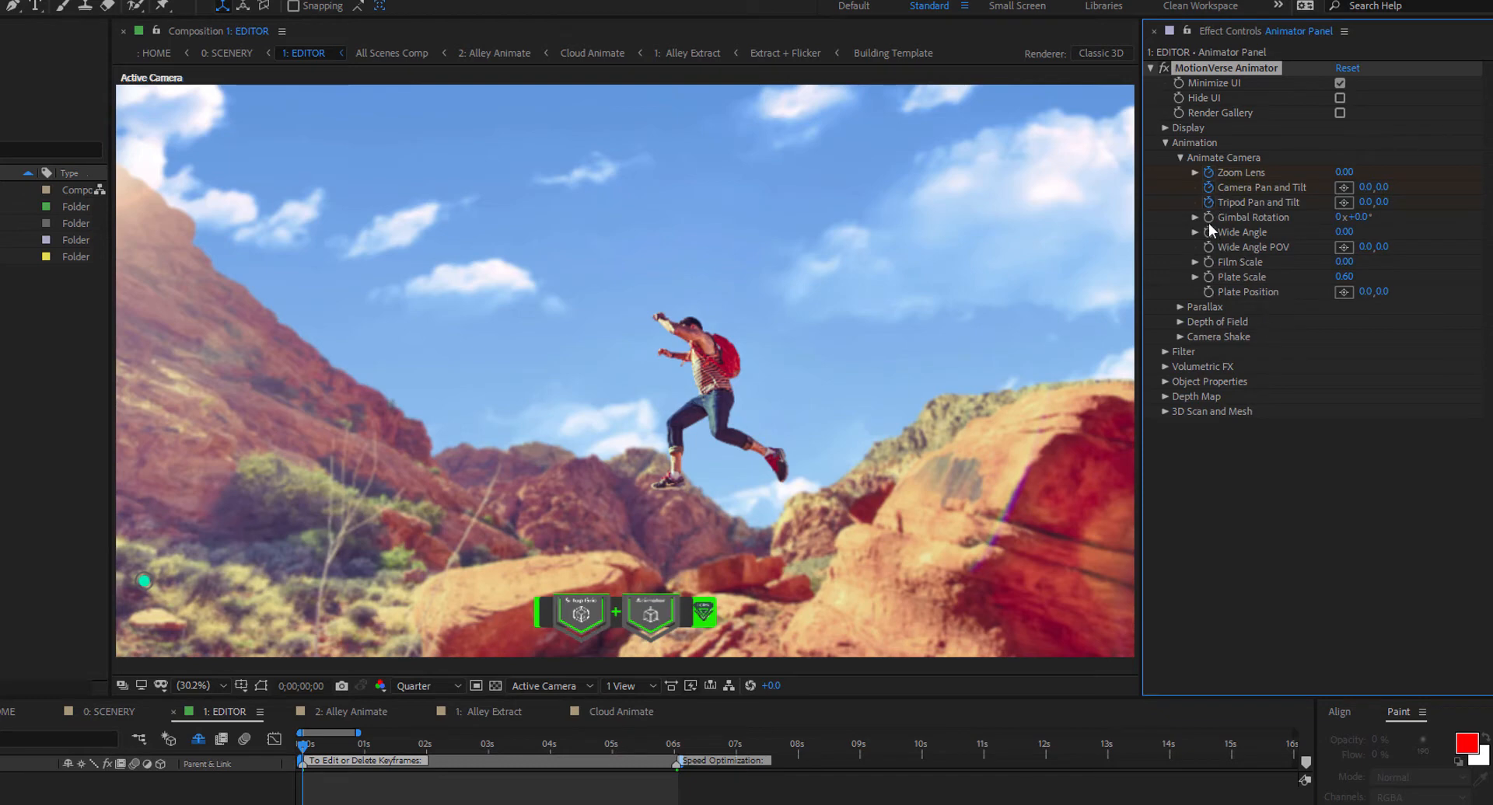
At 0;00;06;01, set Camera Pan and Tilt to 70.0, 86.0
{"action": "left_click", "coordinate": [678, 755]}
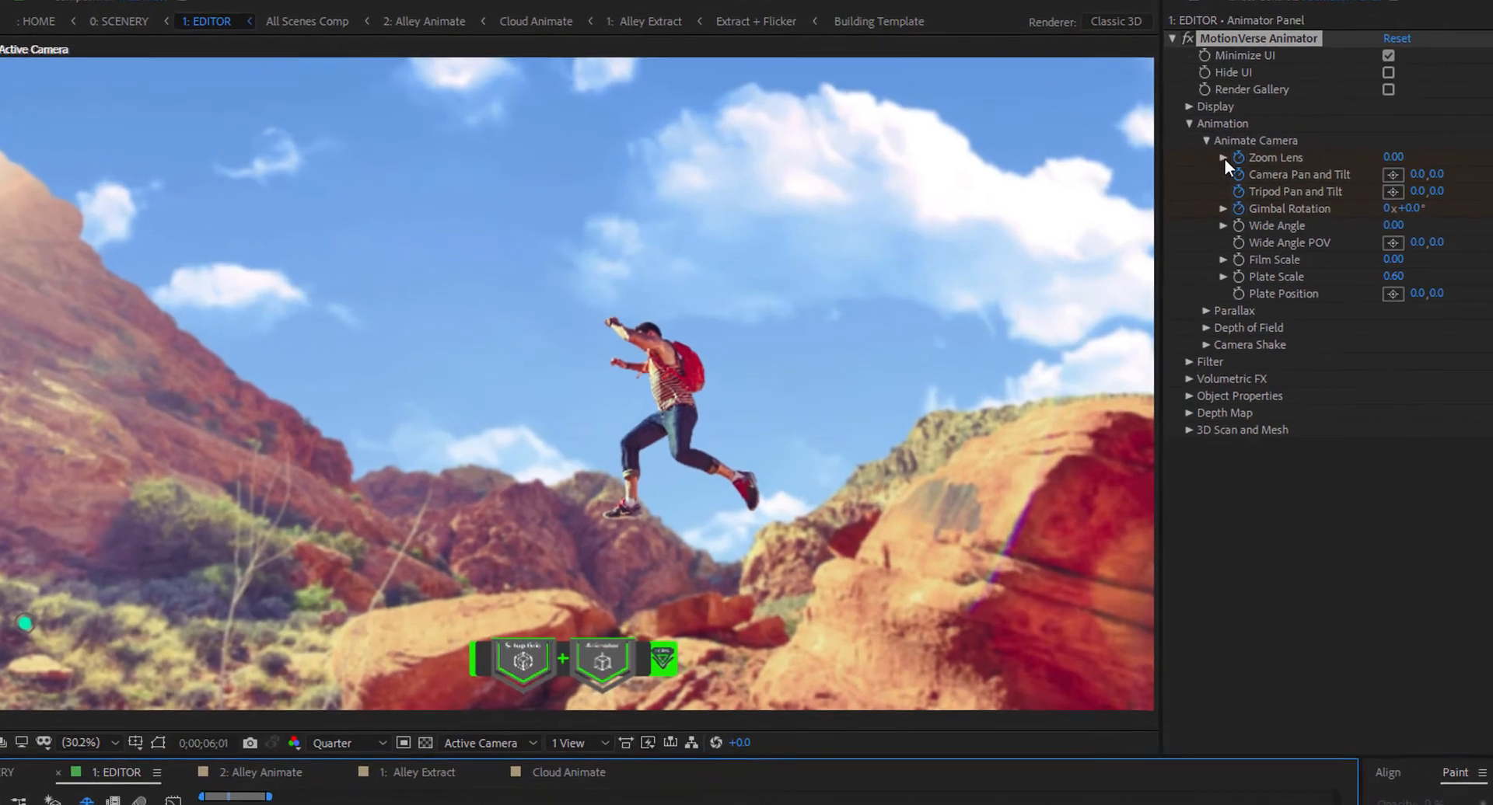
{"action": "left_click", "coordinate": [1195, 173]}
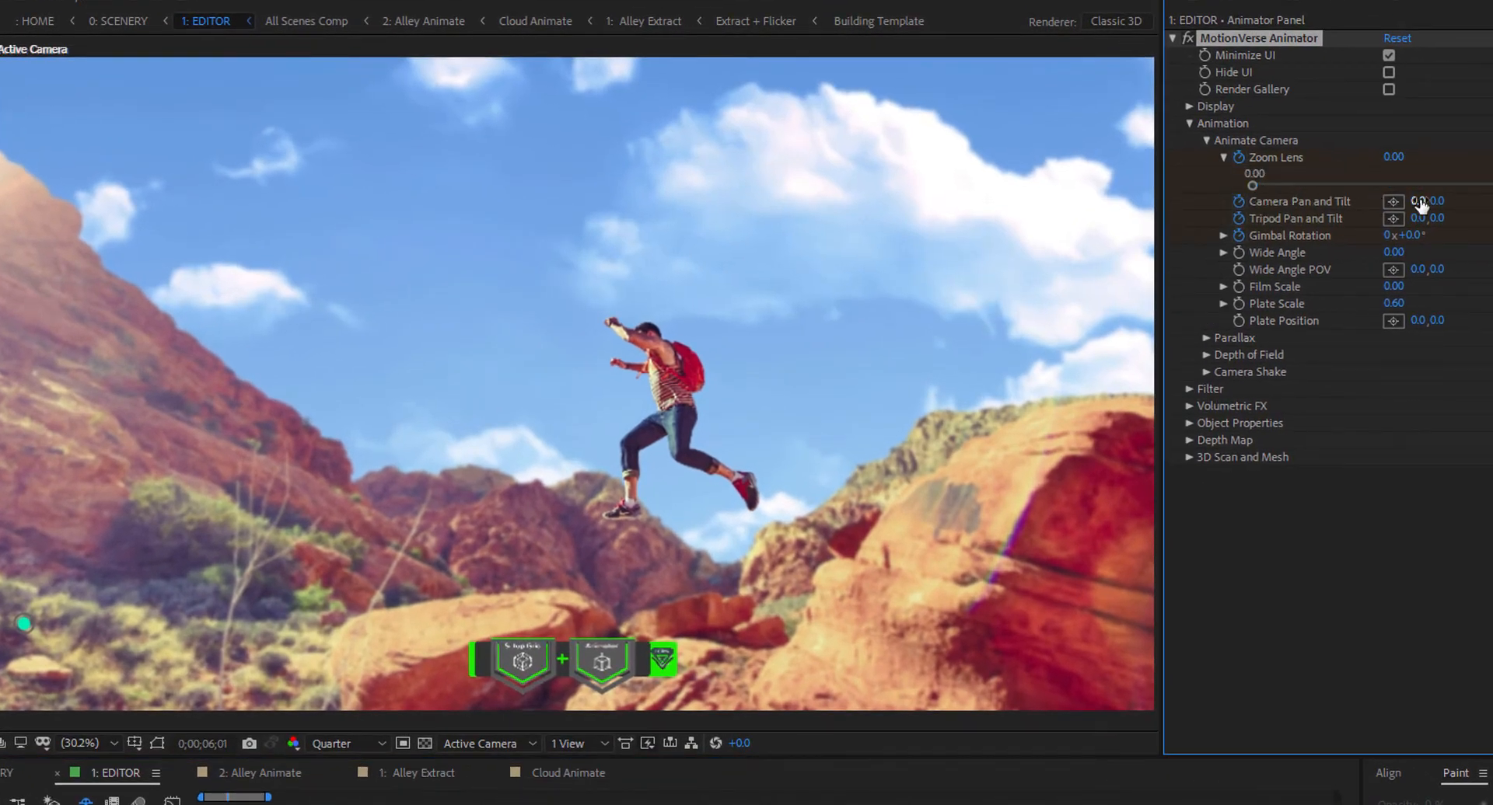
{"action": "left_click_drag", "start_coordinate": [1417, 200], "coordinate": [1453, 212]}
Raise the depth map's Smoothen Edge to 100.00 and toggle the depth map off and on to compare
{"action": "left_click", "coordinate": [1207, 356]}
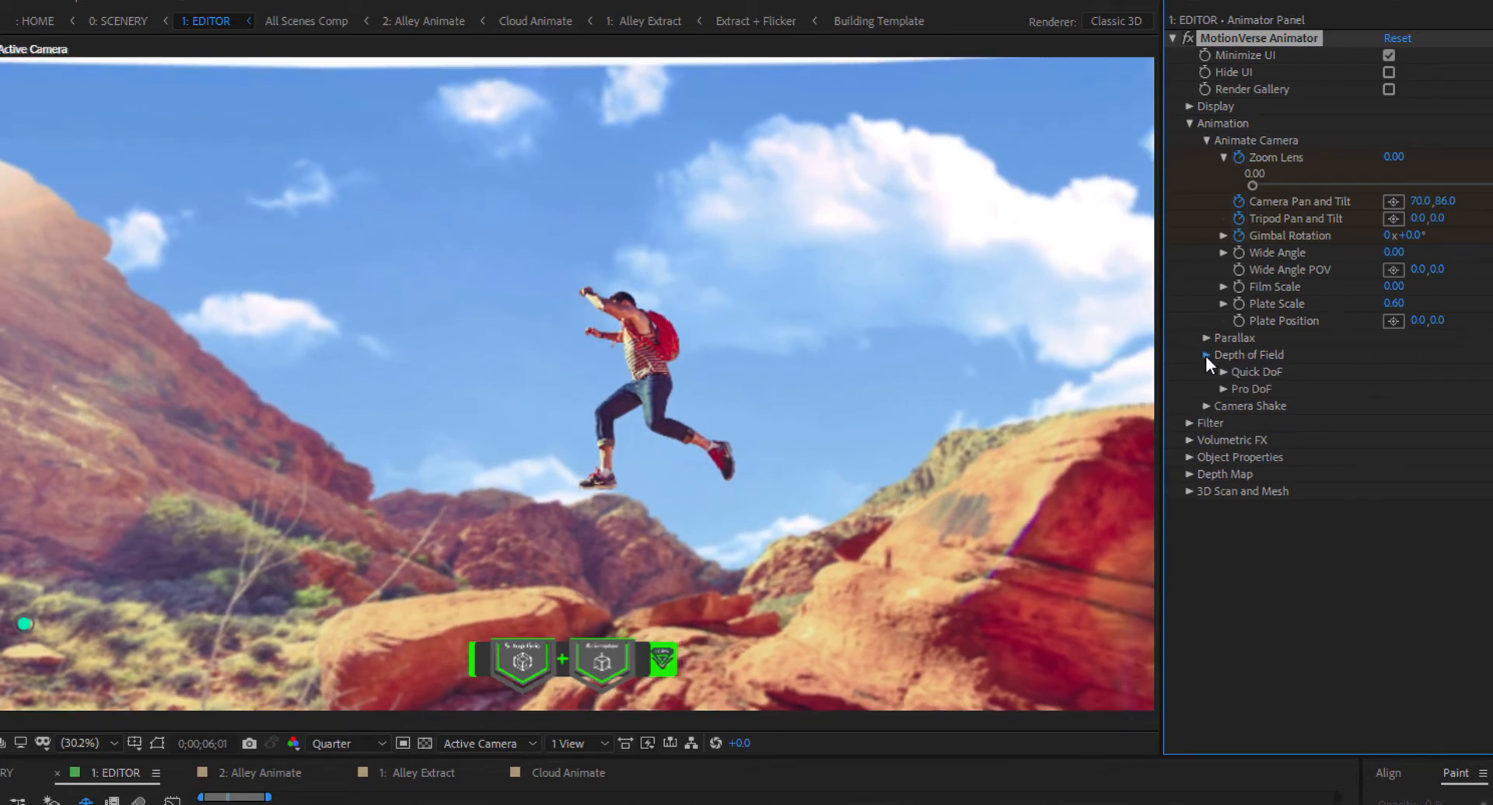
{"action": "left_click", "coordinate": [1207, 355]}
{"action": "left_click", "coordinate": [1189, 440]}
{"action": "left_click", "coordinate": [1205, 528]}
{"action": "left_click", "coordinate": [1224, 559]}
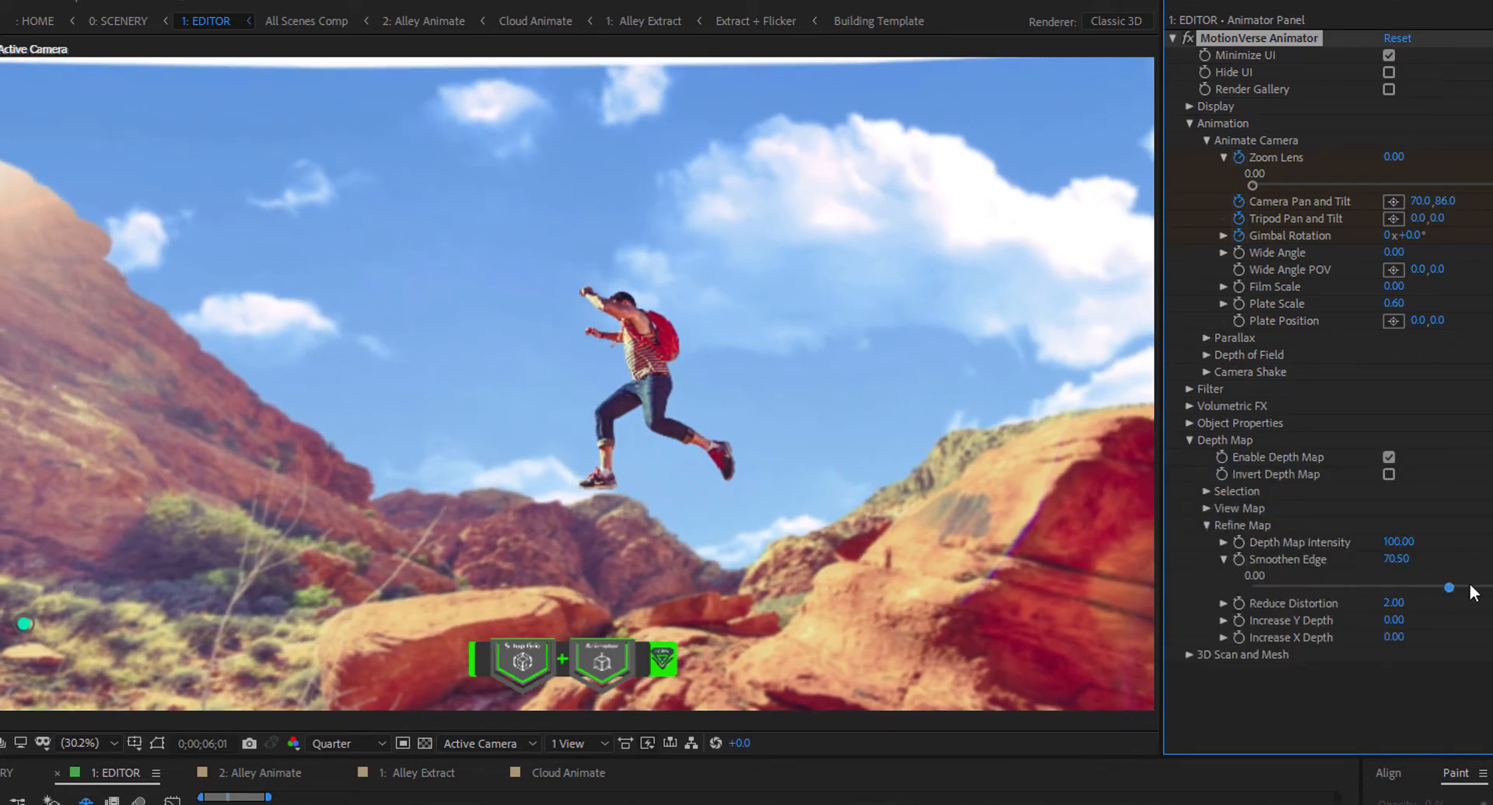
{"action": "left_click", "coordinate": [1224, 560]}
{"action": "left_click", "coordinate": [1388, 458]}
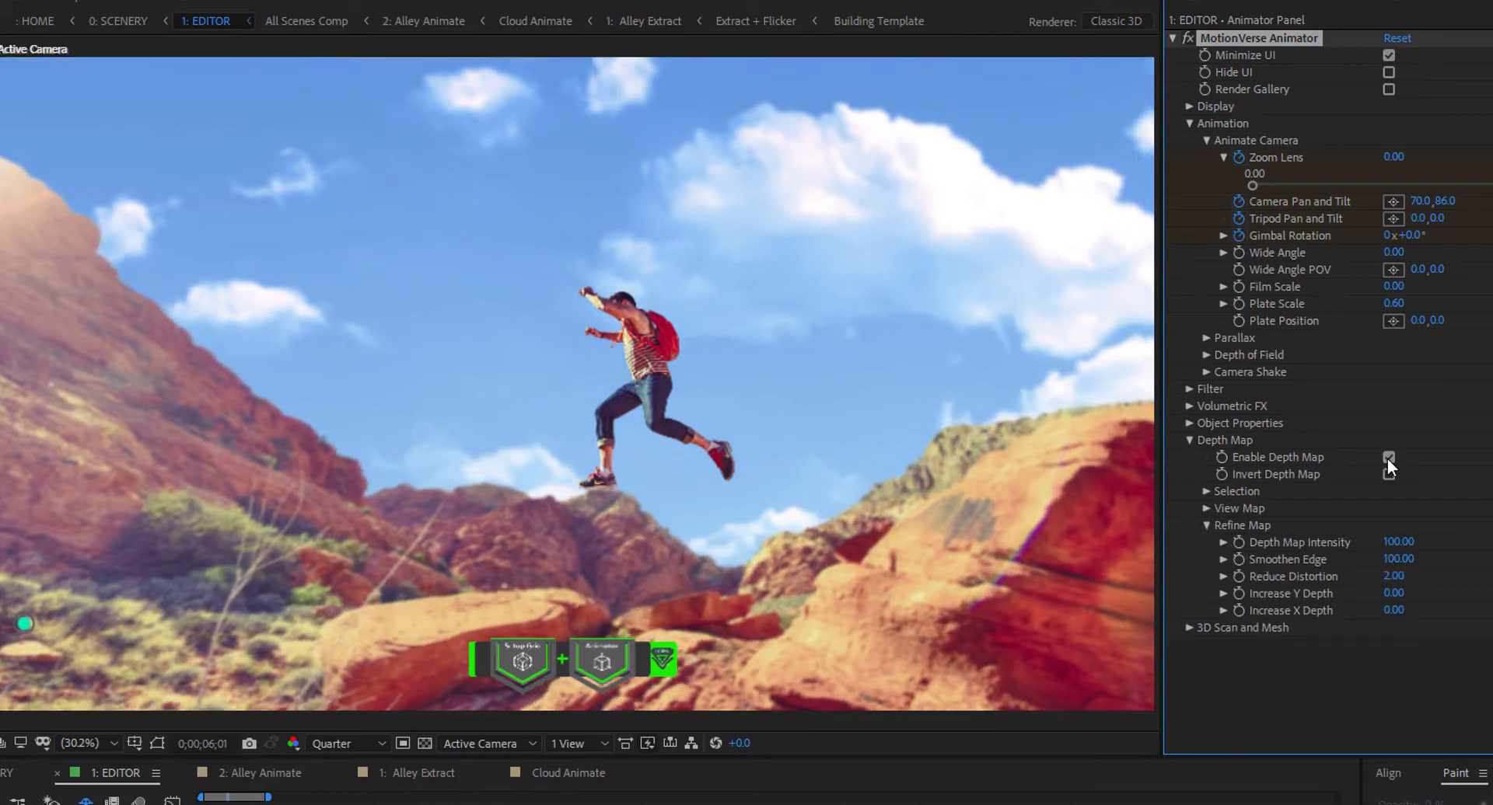
{"action": "left_click", "coordinate": [1387, 458]}
{"action": "left_click", "coordinate": [1205, 526]}
{"action": "left_click", "coordinate": [1189, 441]}
Set the end keyframes to Zoom Lens 18.71, Camera Pan and Tilt 70.0, 20.0, Tripod Pan and Tilt 176.0, -193.0, and Gimbal Rotation 3.0°
{"action": "left_click_drag", "start_coordinate": [1266, 188], "coordinate": [1305, 191]}
{"action": "left_click_drag", "start_coordinate": [1435, 219], "coordinate": [1237, 228]}
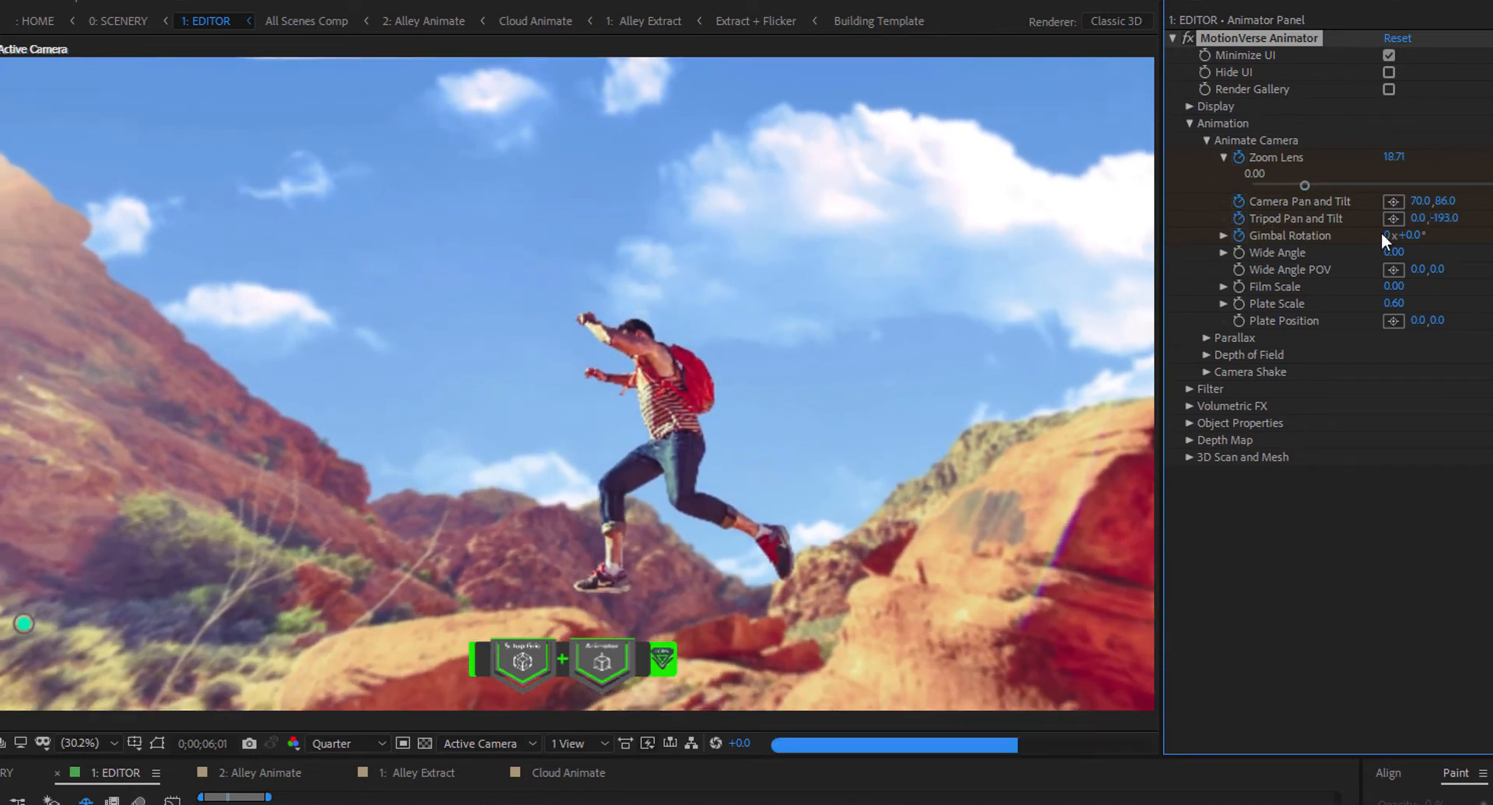
{"action": "left_click", "coordinate": [1418, 236]}
{"action": "type", "text": "3"}
{"action": "left_click", "coordinate": [1406, 498]}
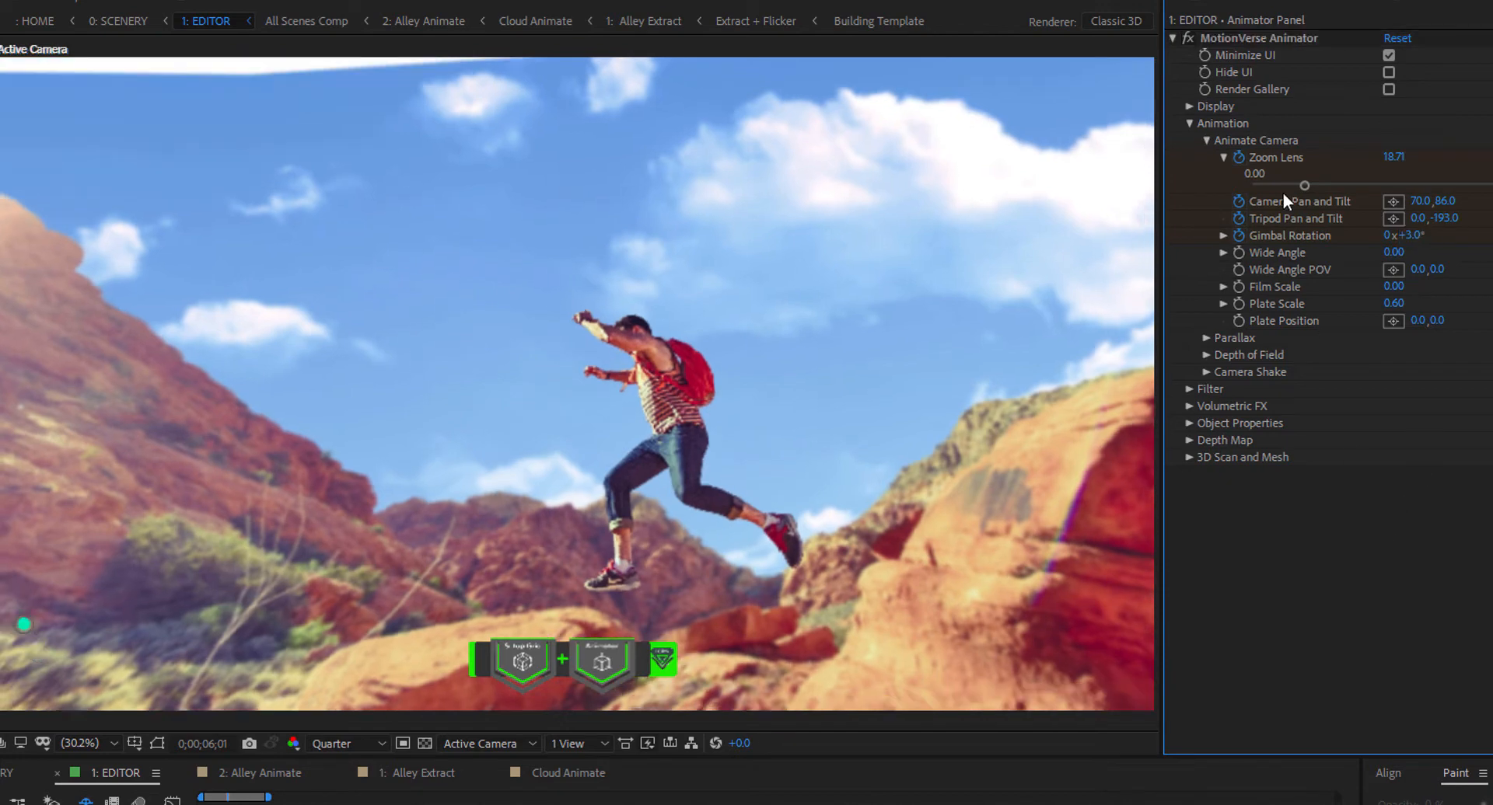
{"action": "left_click_drag", "start_coordinate": [1421, 218], "coordinate": [1370, 219]}
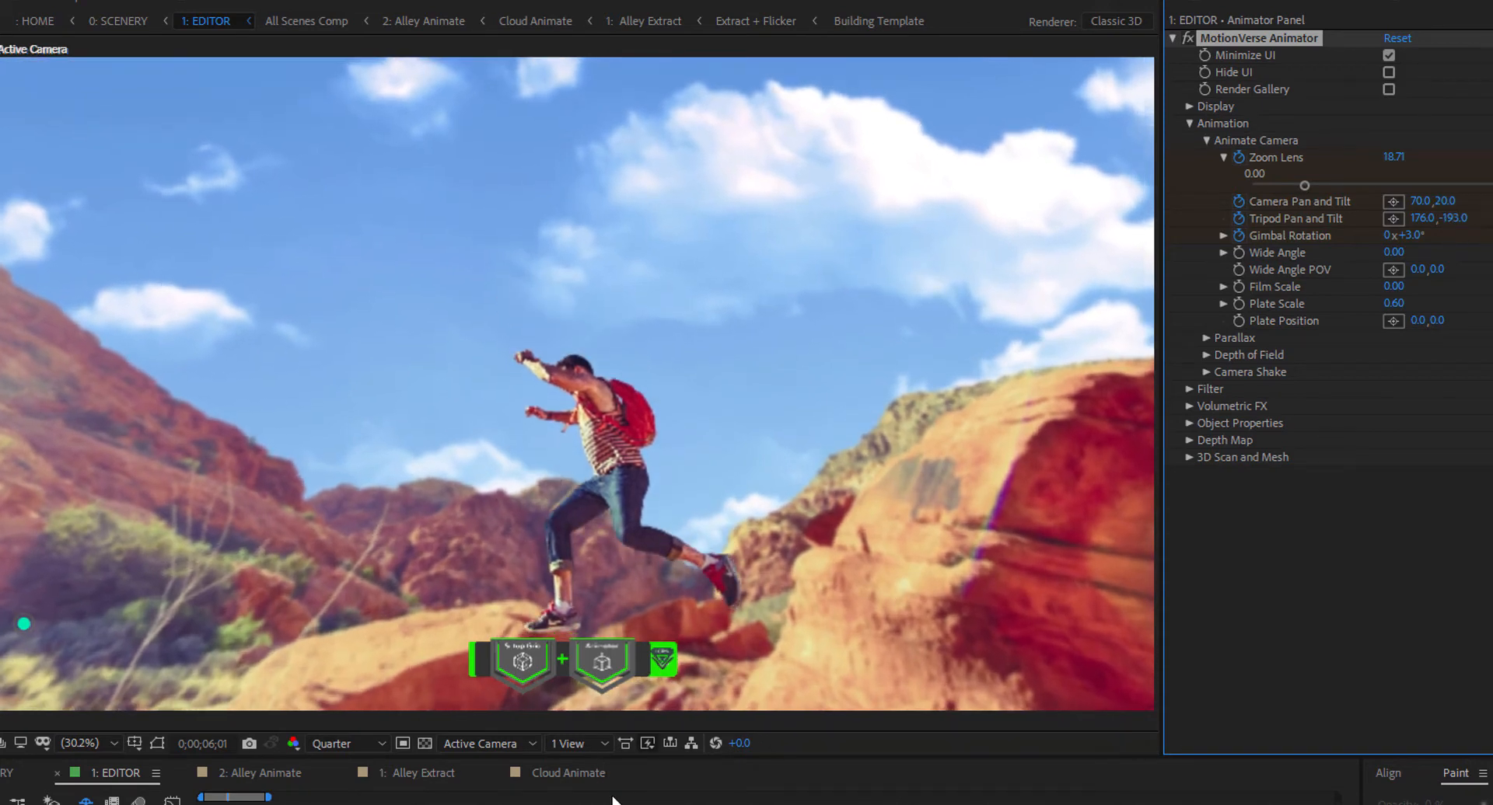
Keyframe Increase Y Depth and Increase X Depth from the first frame, ending at about 36.69 and 68.35 at 0;00;06;01
{"action": "left_click_drag", "start_coordinate": [628, 803], "coordinate": [201, 804]}
{"action": "key", "text": "space"}
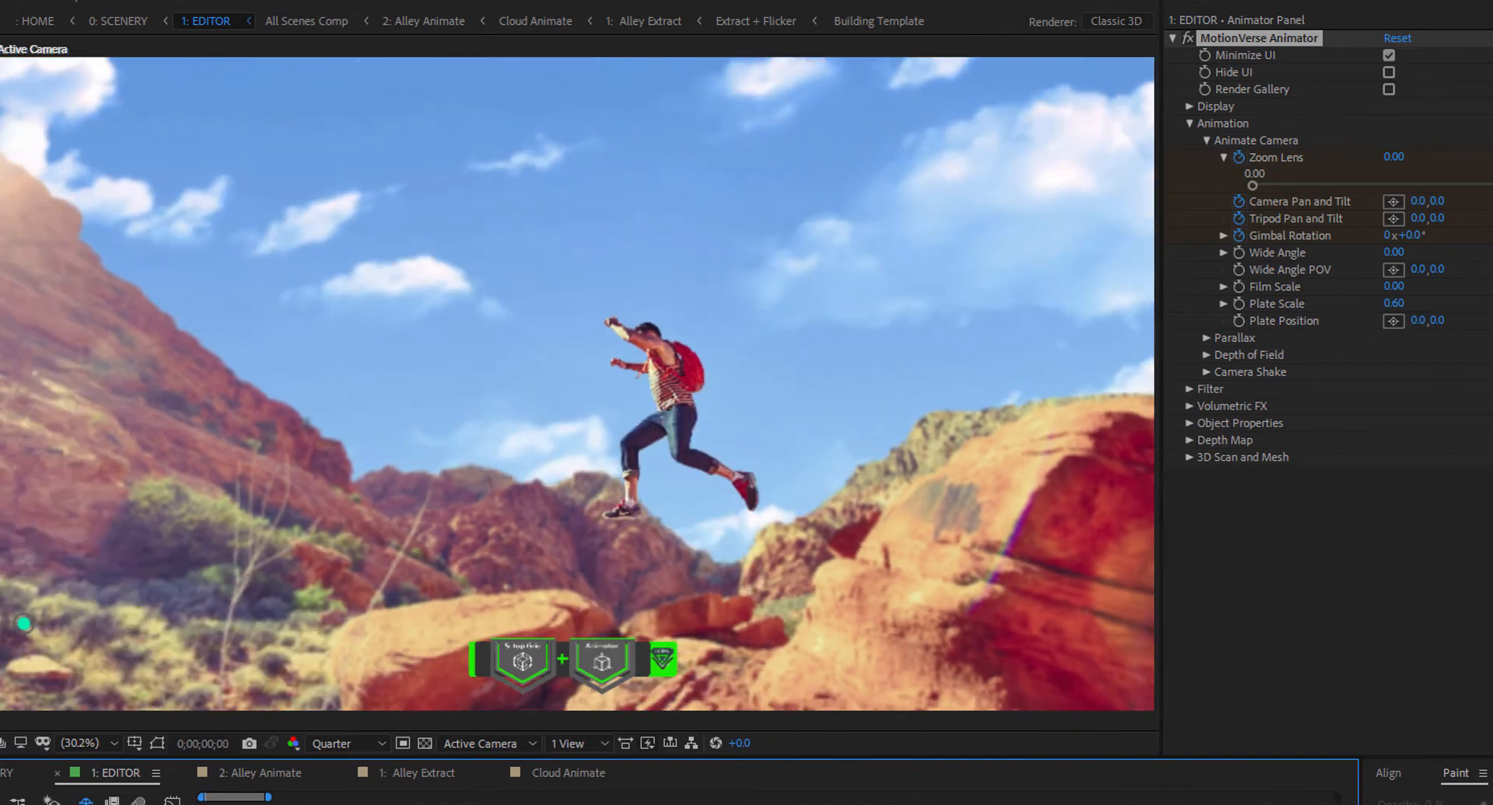
{"action": "left_click", "coordinate": [1189, 440]}
{"action": "left_click", "coordinate": [1205, 527]}
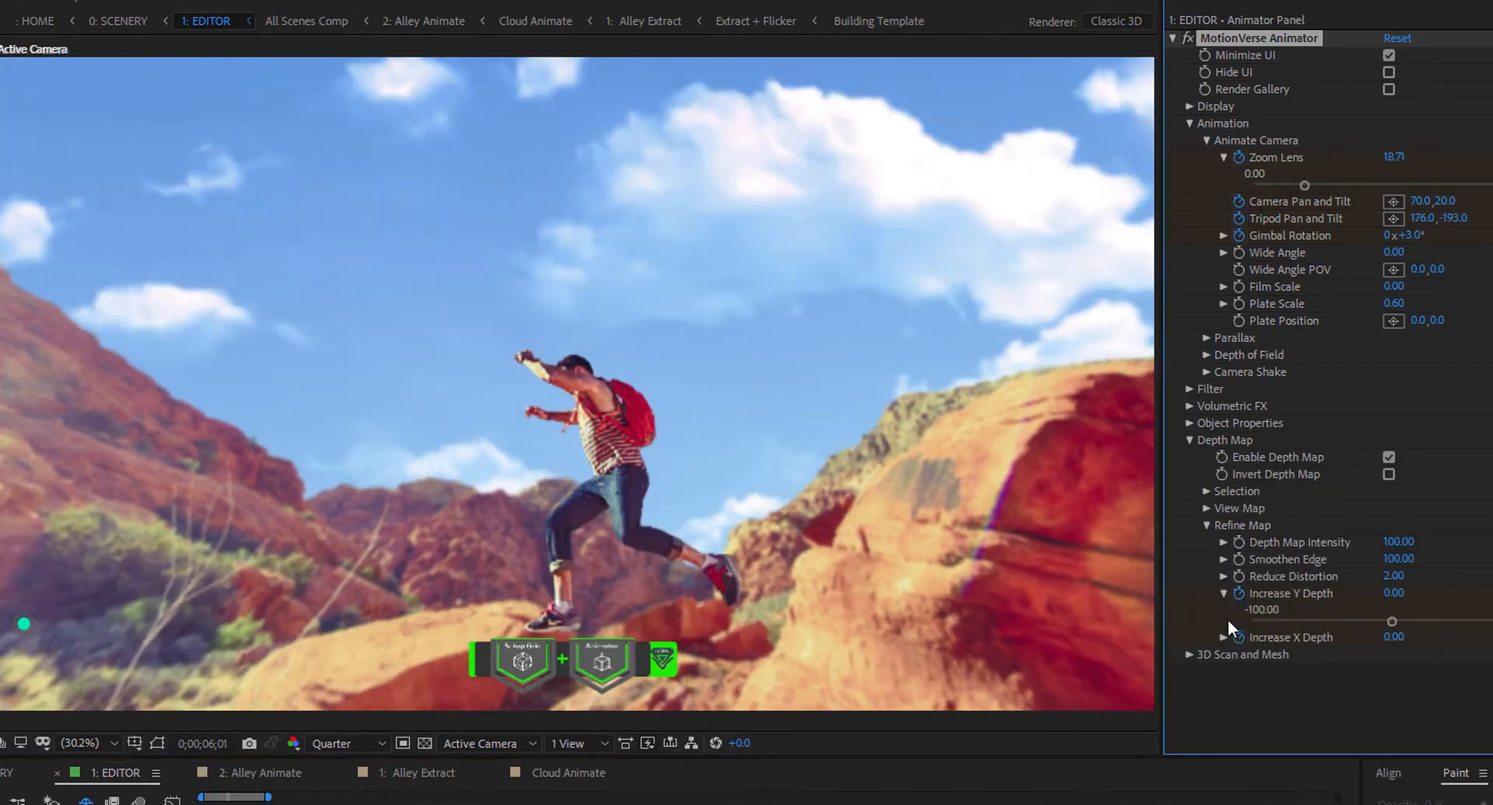
{"action": "left_click_drag", "start_coordinate": [1391, 622], "coordinate": [1481, 666]}
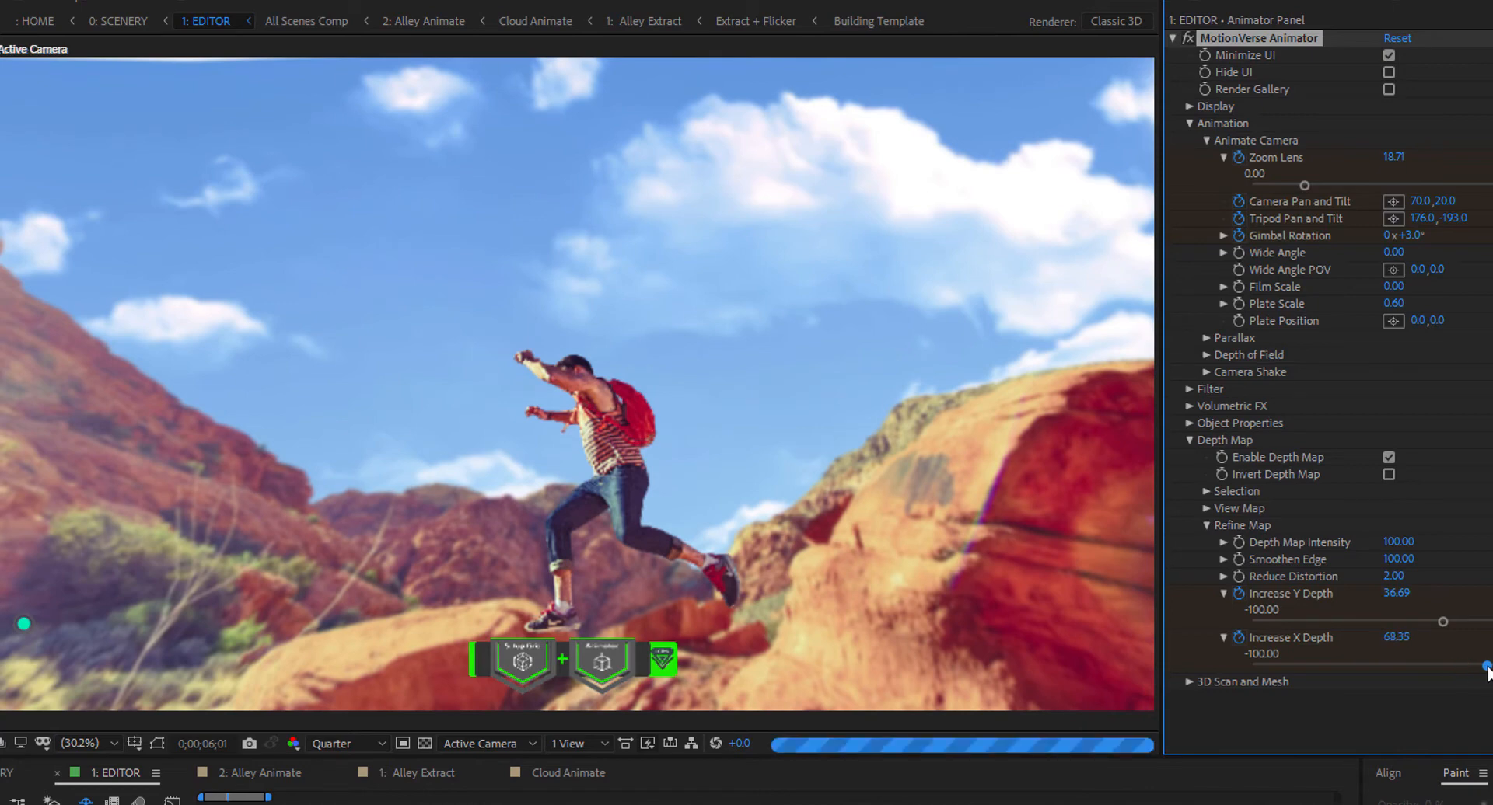
{"action": "left_click", "coordinate": [1188, 440]}
Set the Plate Scale to 0.74 and preview the camera animation from the first frame
{"action": "left_click", "coordinate": [1224, 303]}
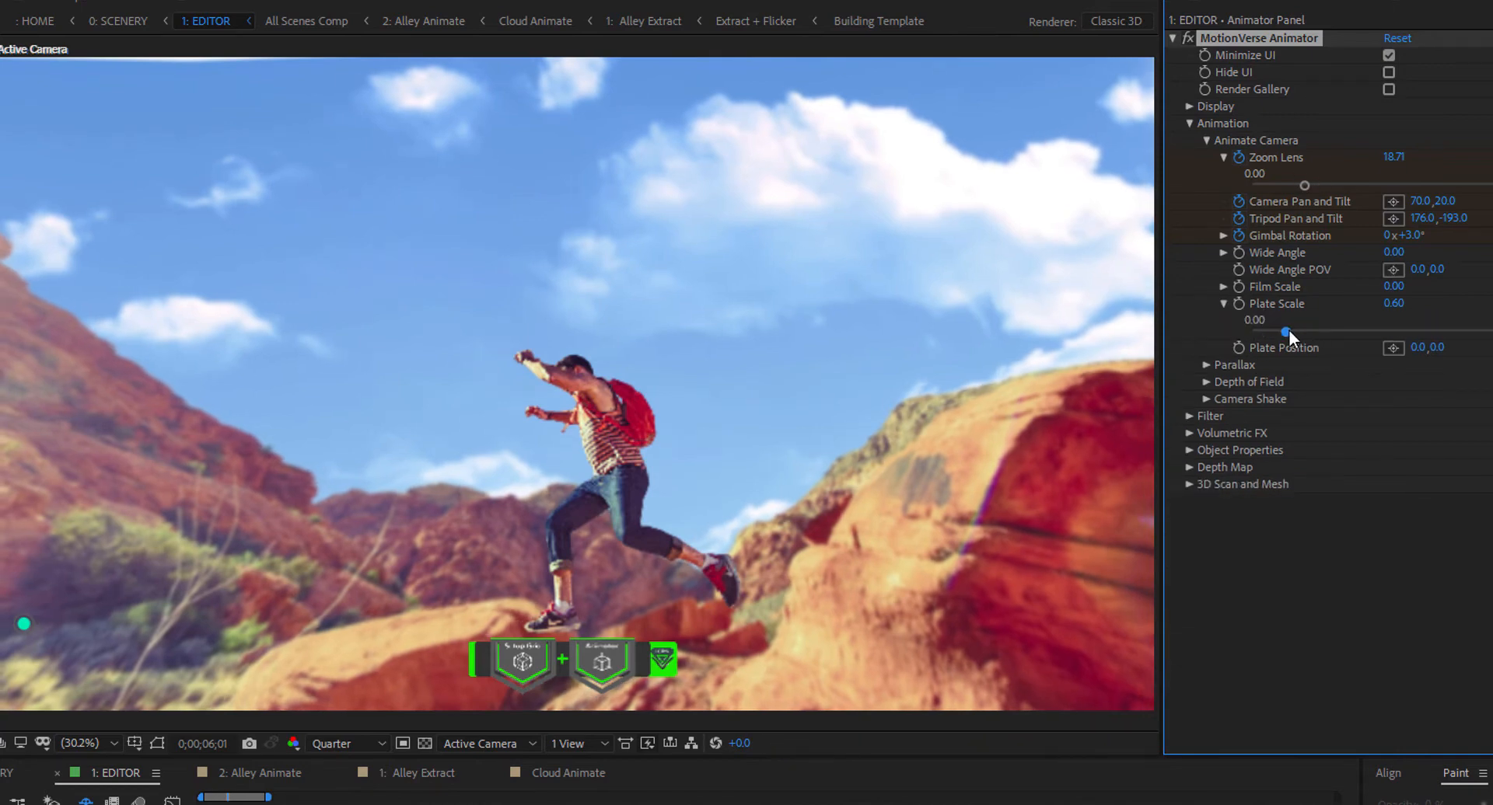
{"action": "left_click_drag", "start_coordinate": [1287, 331], "coordinate": [1293, 330]}
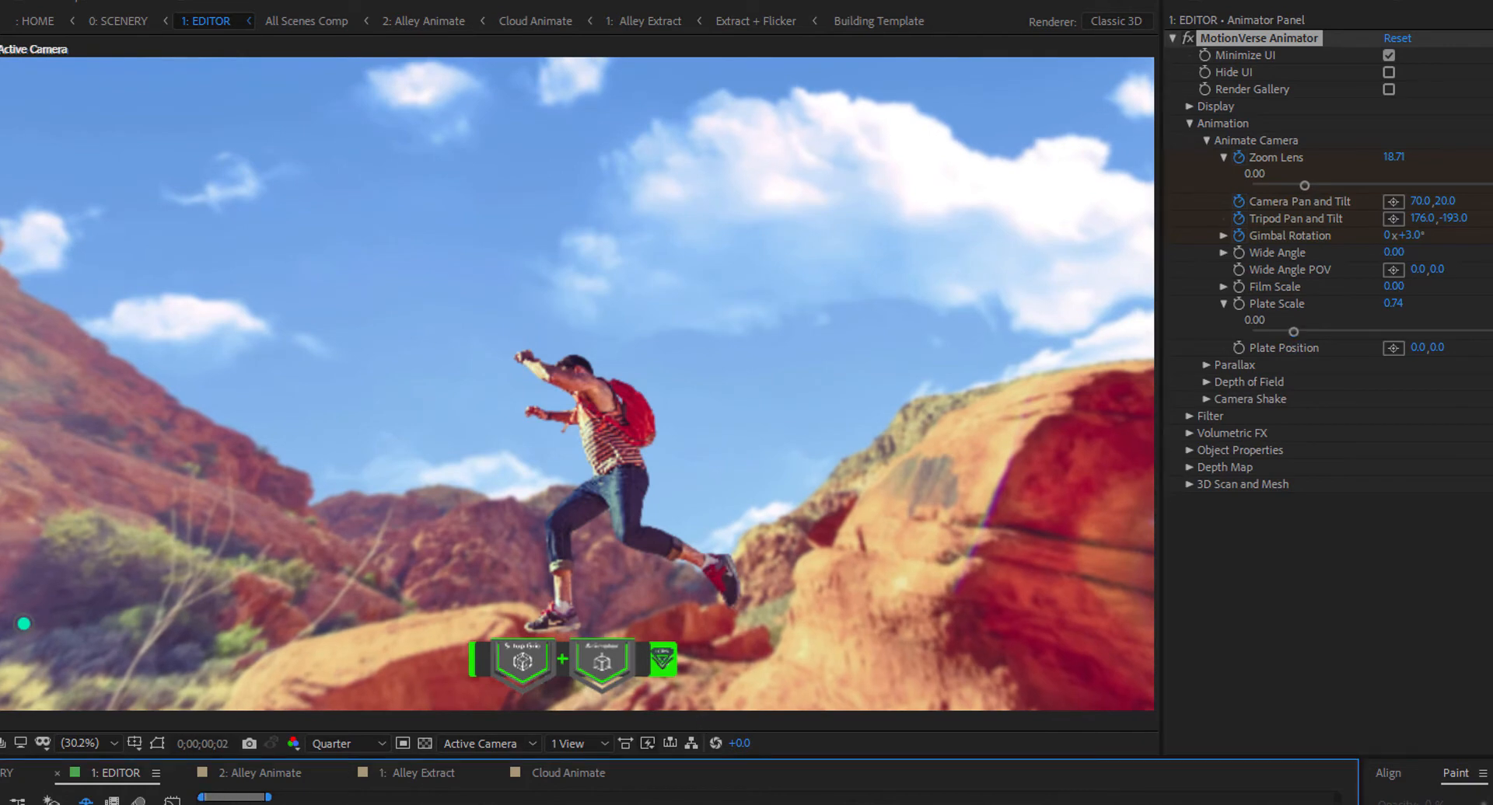
{"action": "key", "text": "Home"}
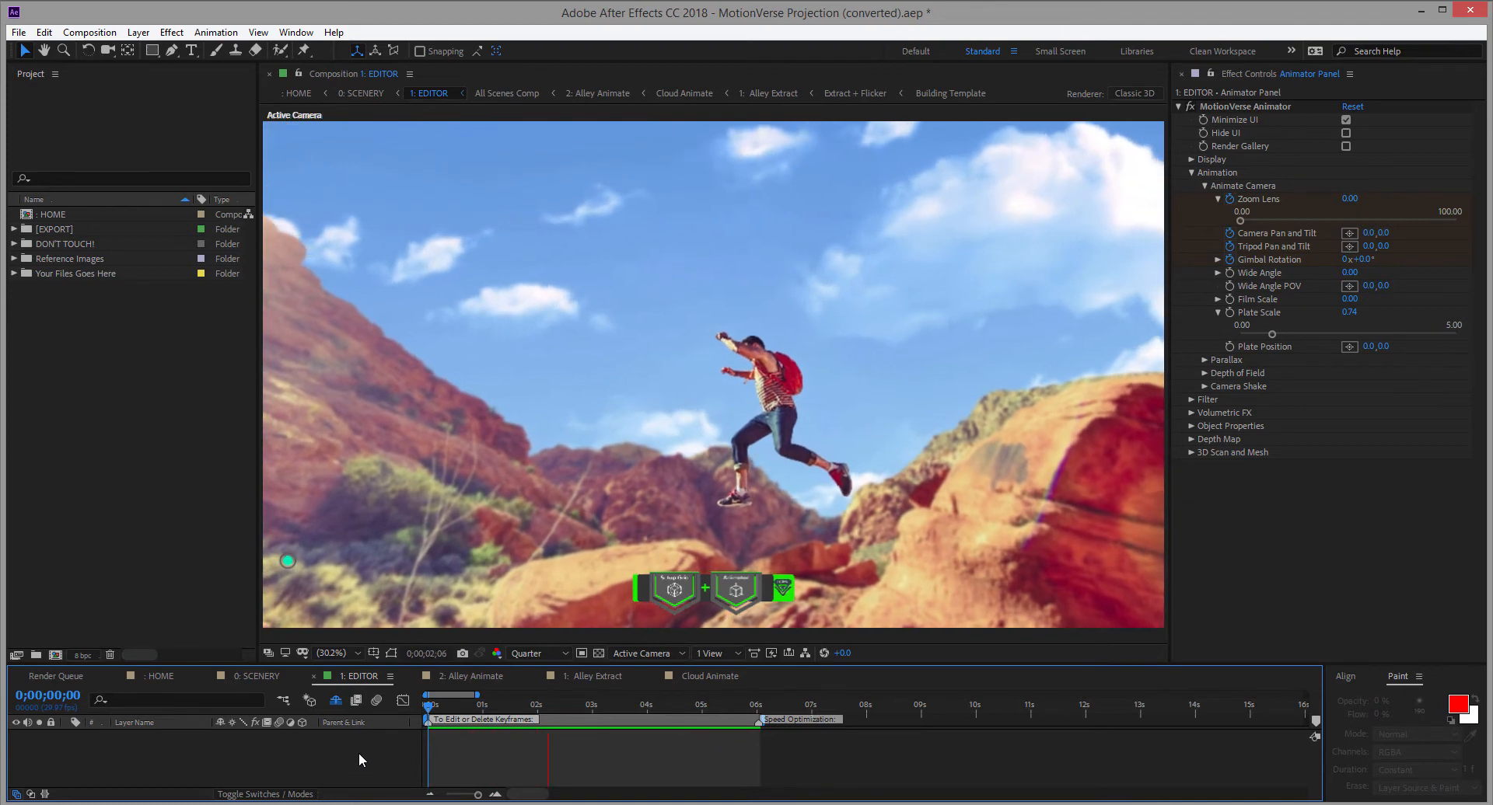
{"action": "key", "text": "space"}
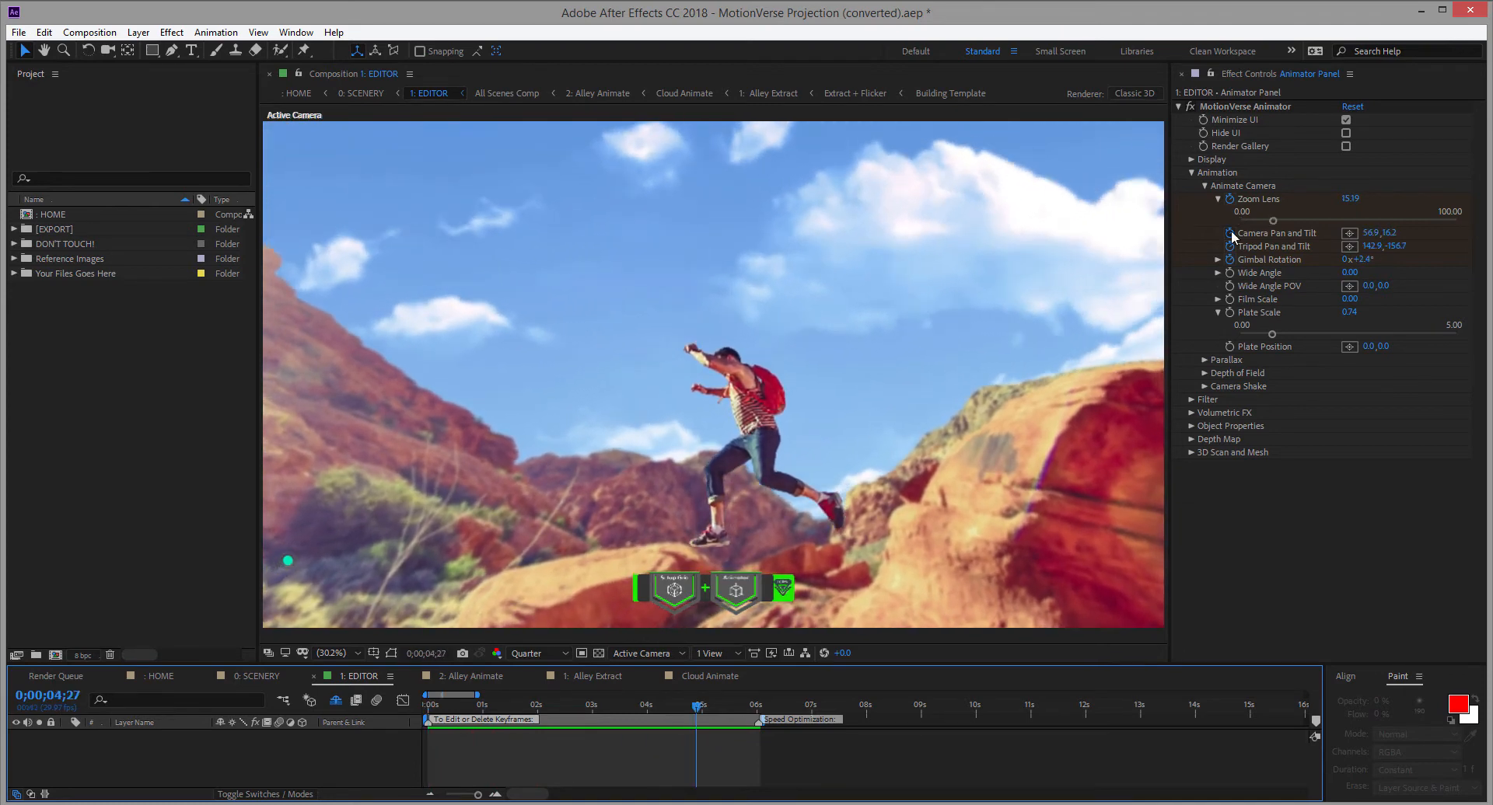
Turn off Minimize UI and open the Object 0 Foreground M composition
{"action": "left_click", "coordinate": [1191, 174]}
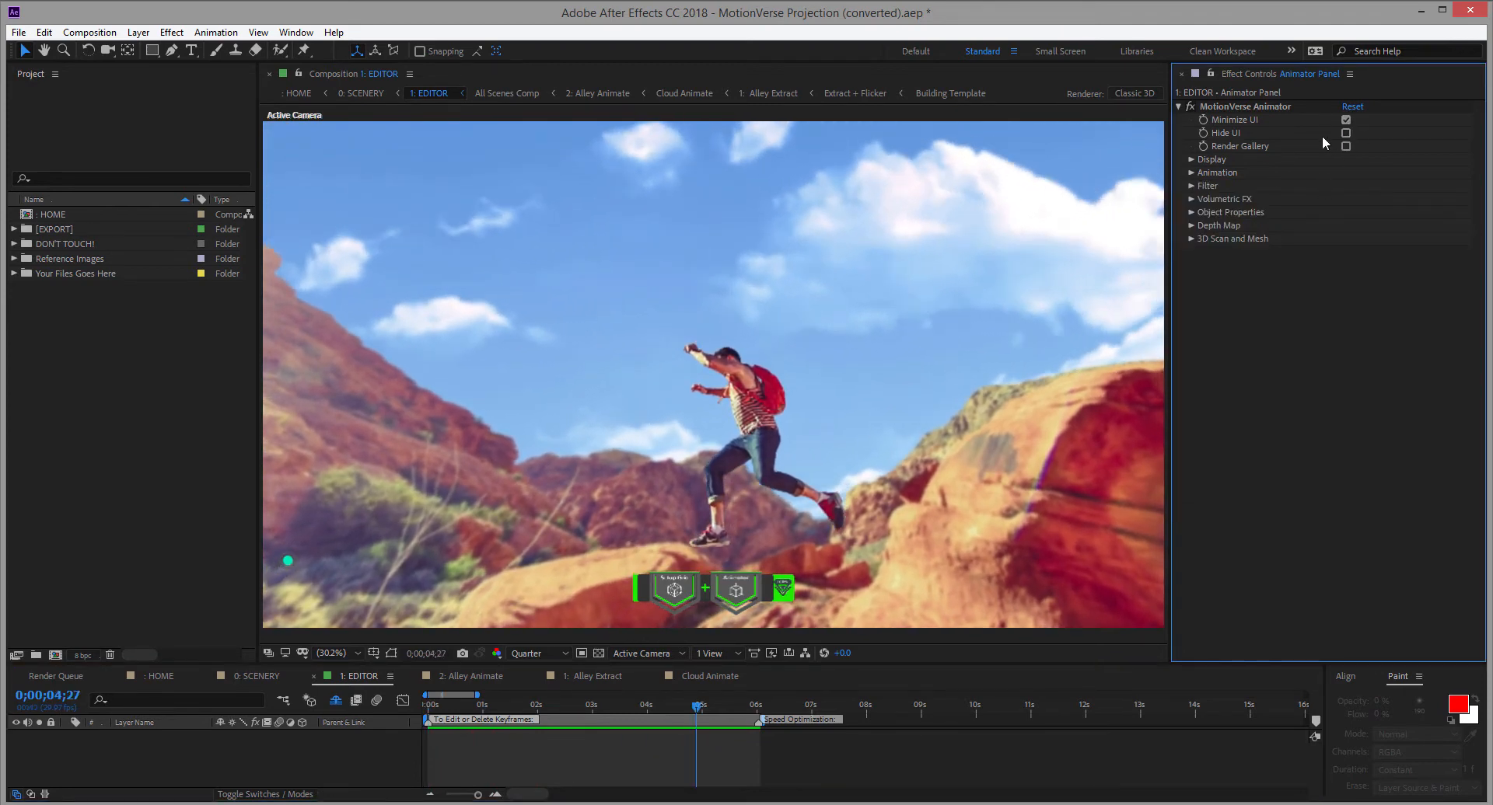
{"action": "left_click", "coordinate": [1345, 120]}
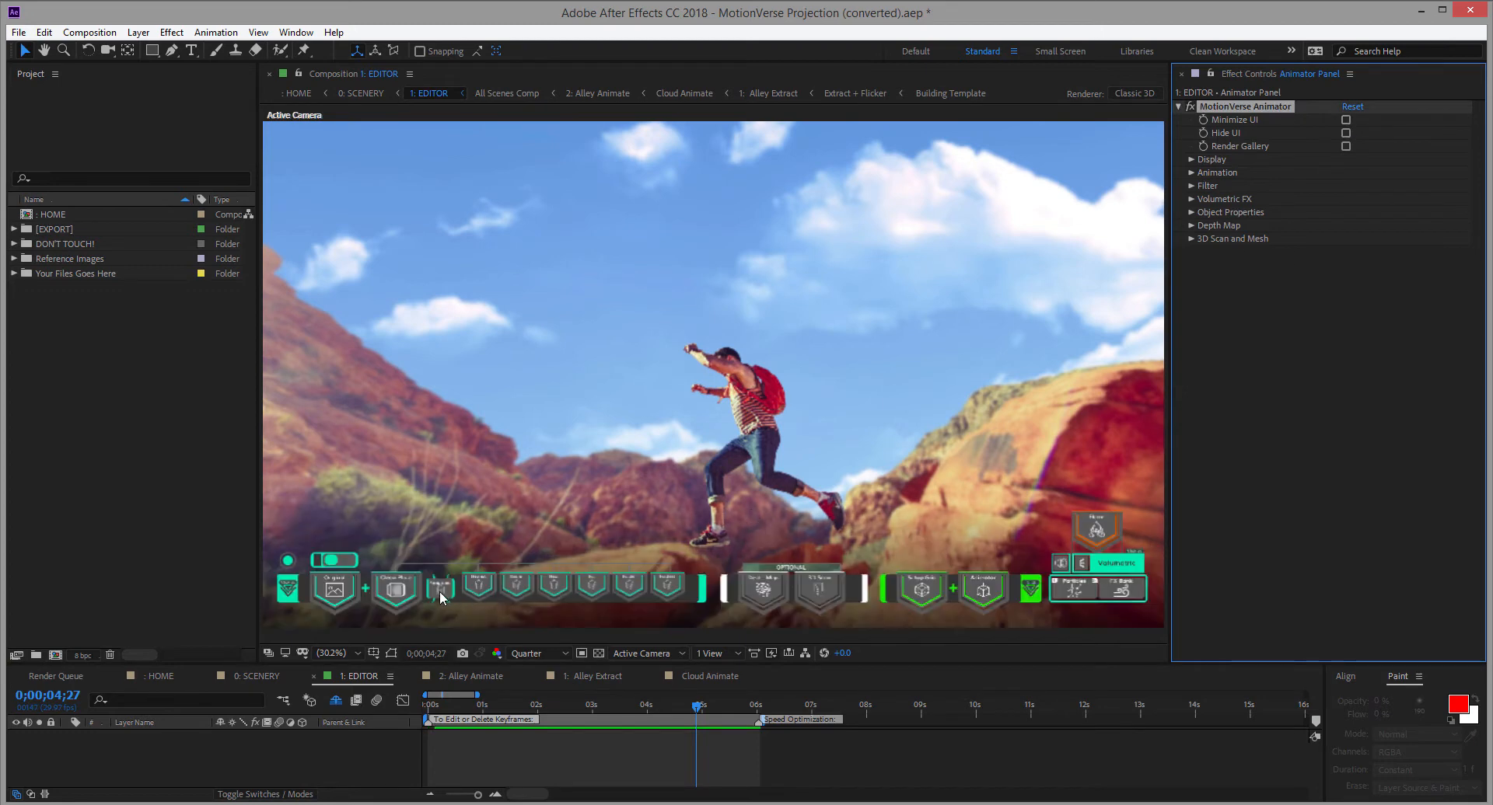
{"action": "double_click", "coordinate": [440, 591]}
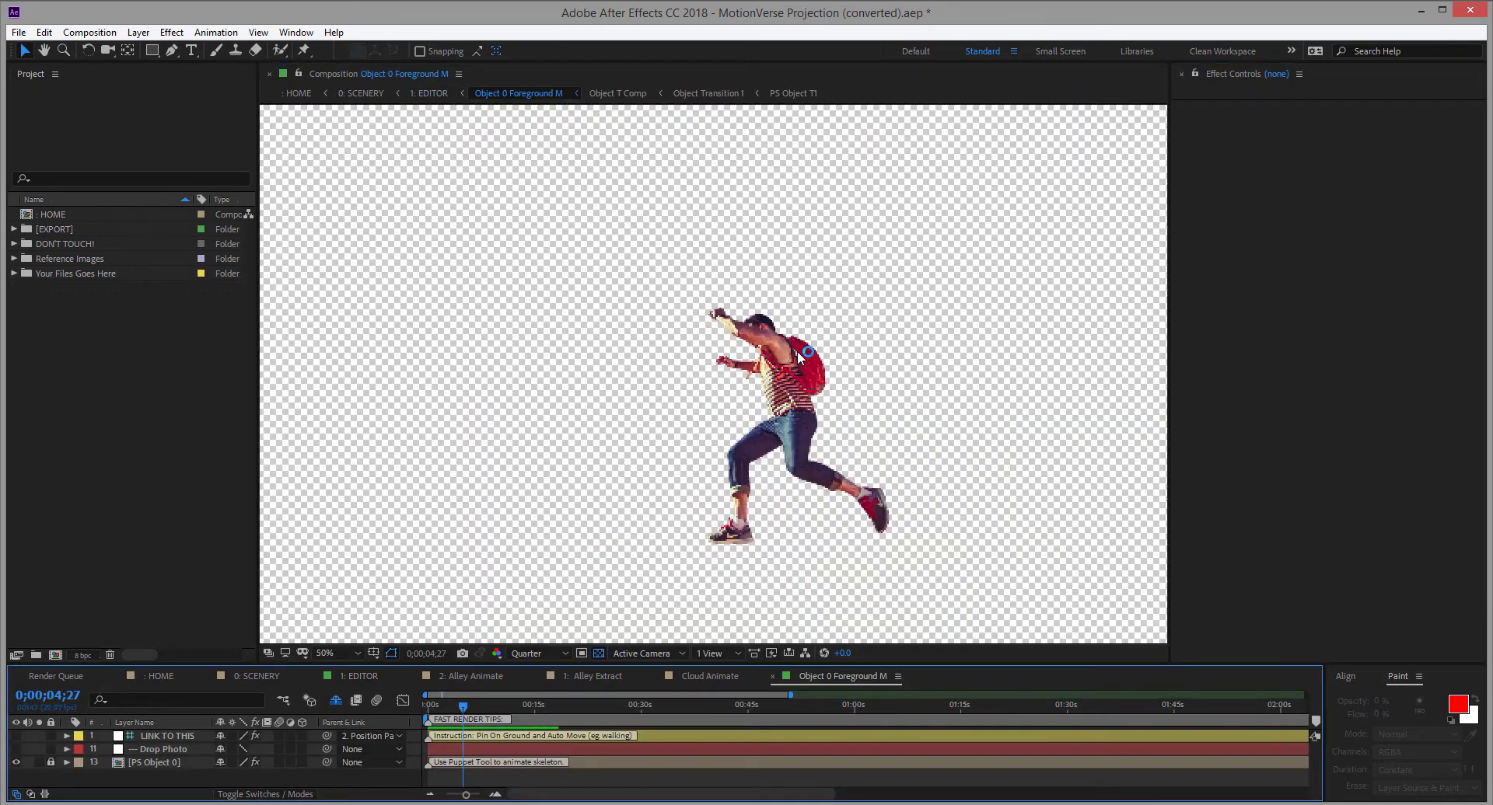
Unlock and select the PS Object 0 layer, and end the composition's work area at about 6.5 seconds
{"action": "left_click_drag", "start_coordinate": [778, 473], "coordinate": [734, 410]}
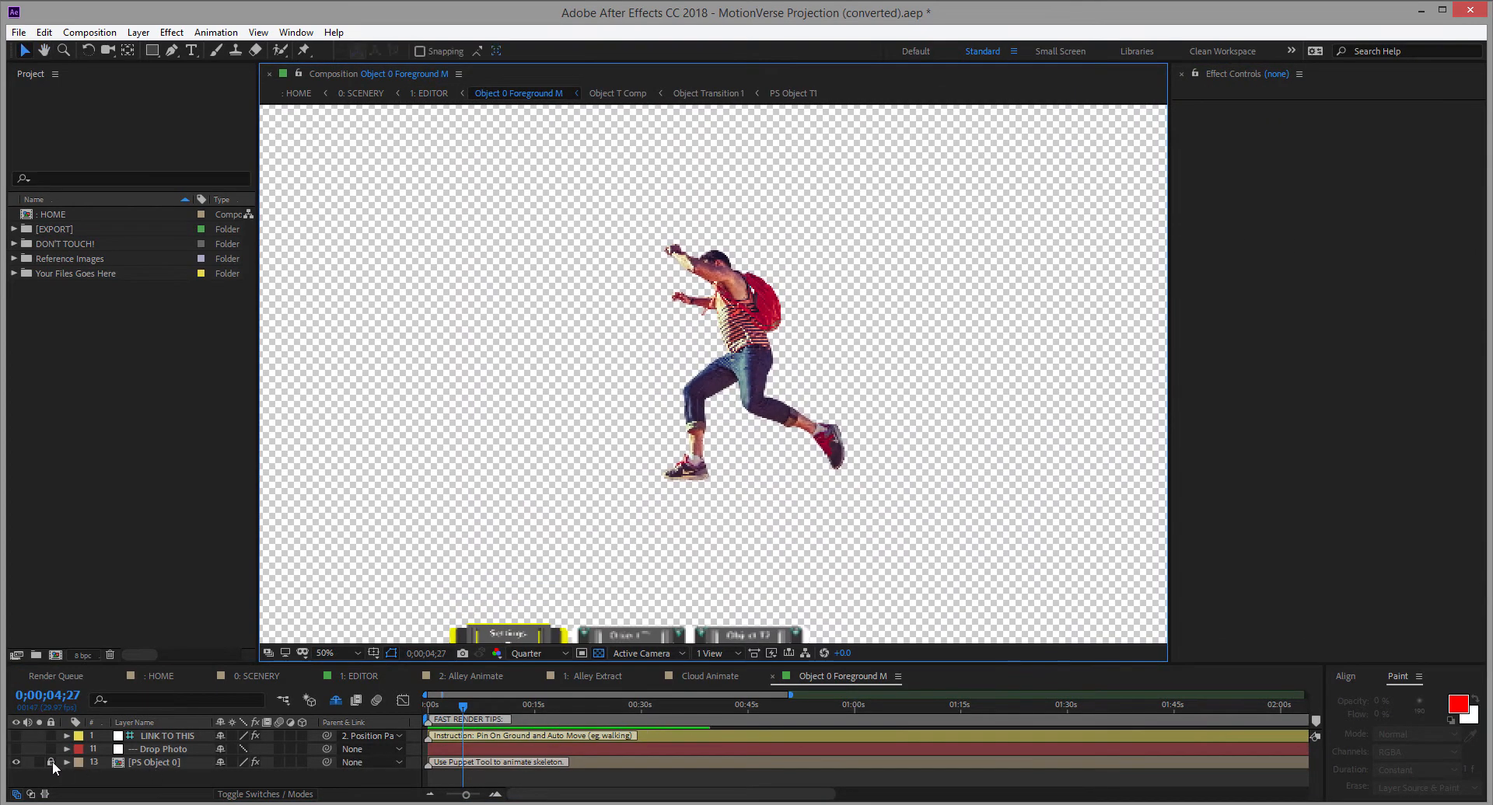
{"action": "left_click", "coordinate": [144, 763]}
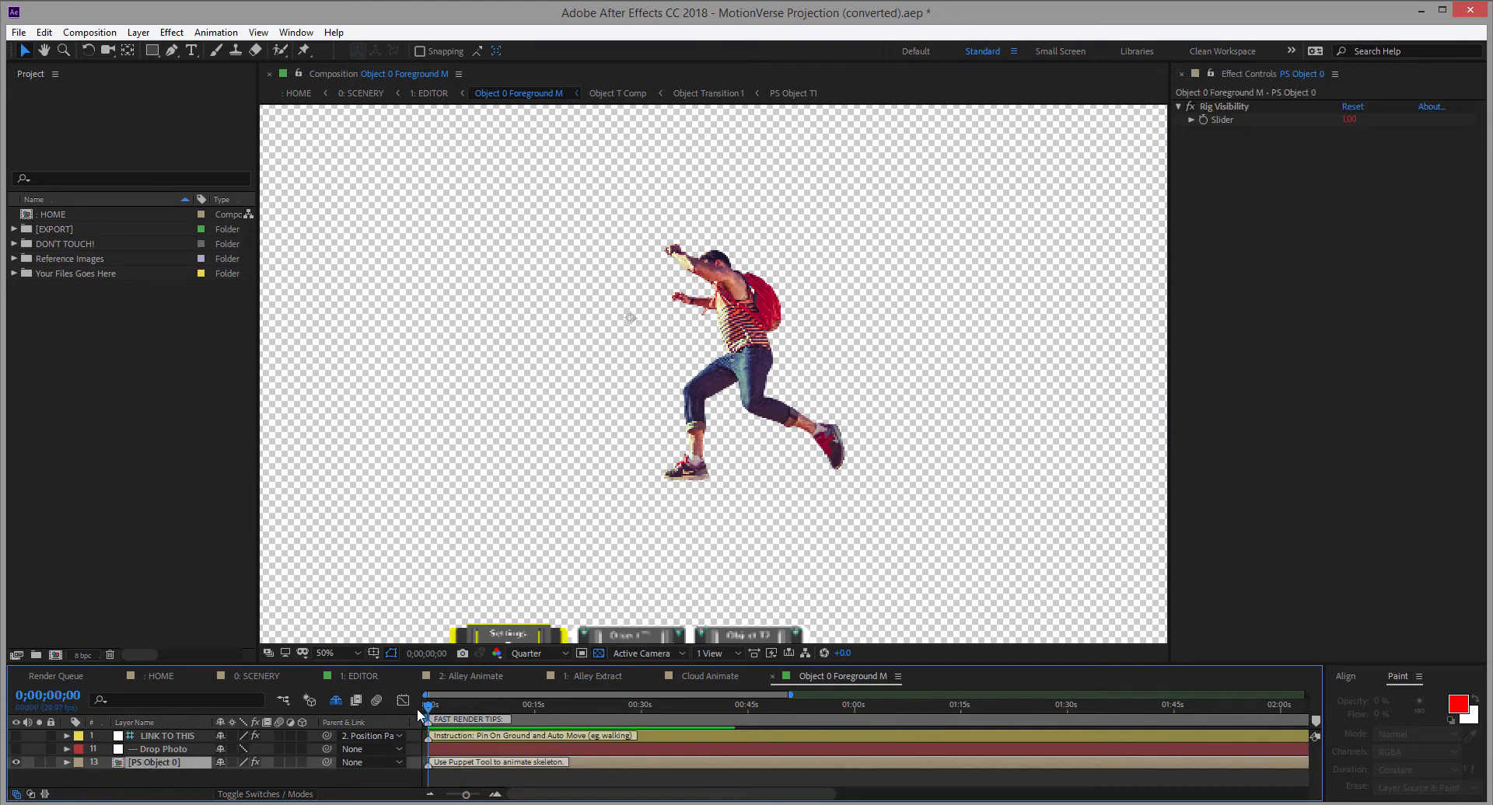
{"action": "scroll", "coordinate": [461, 763], "scroll_direction": "up", "scroll_amount": 1}
{"action": "left_click_drag", "start_coordinate": [457, 742], "coordinate": [544, 737]}
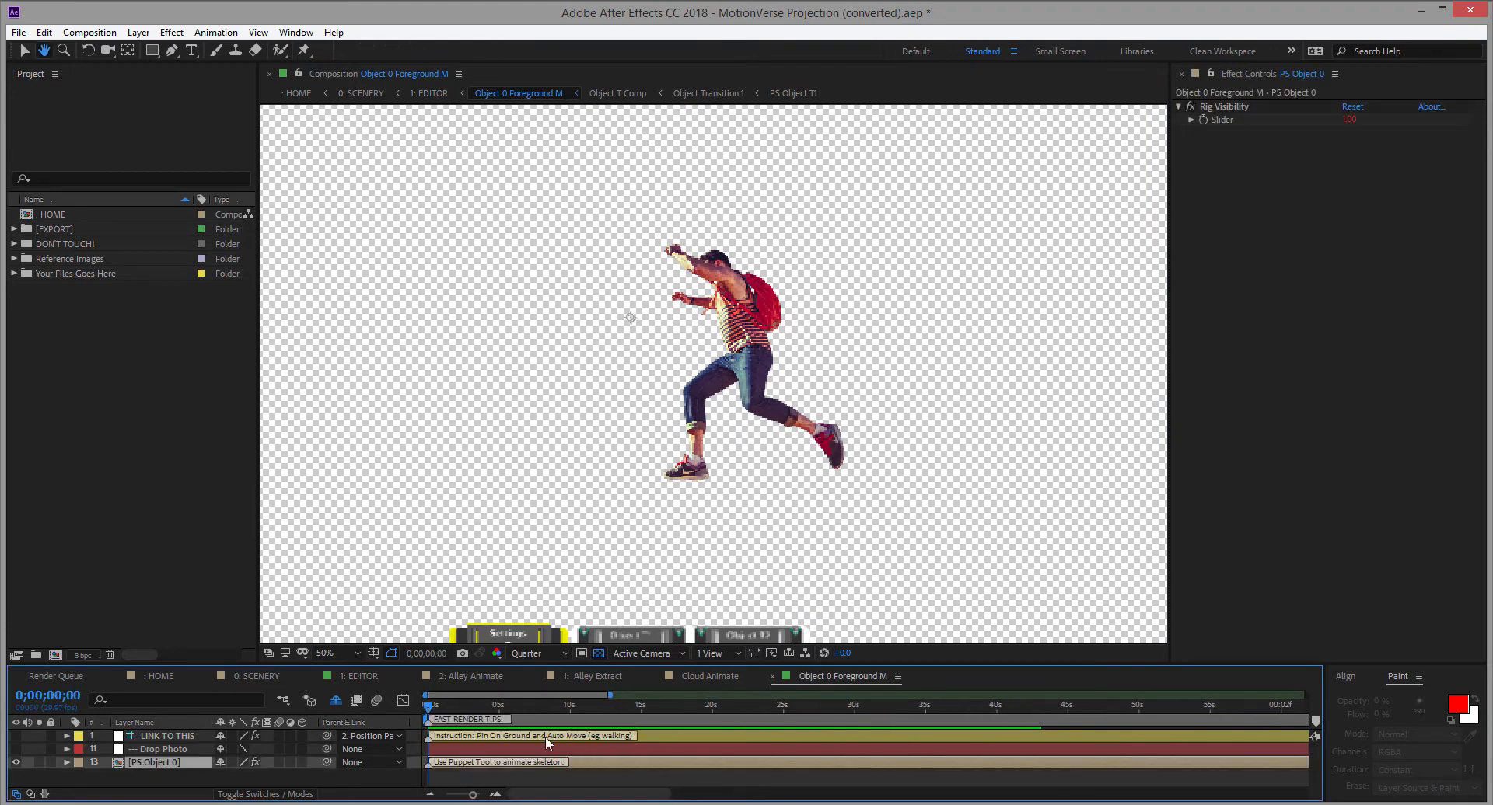
{"action": "key", "text": "v"}
{"action": "left_click_drag", "start_coordinate": [425, 704], "coordinate": [302, 755]}
{"action": "left_click", "coordinate": [753, 295]}
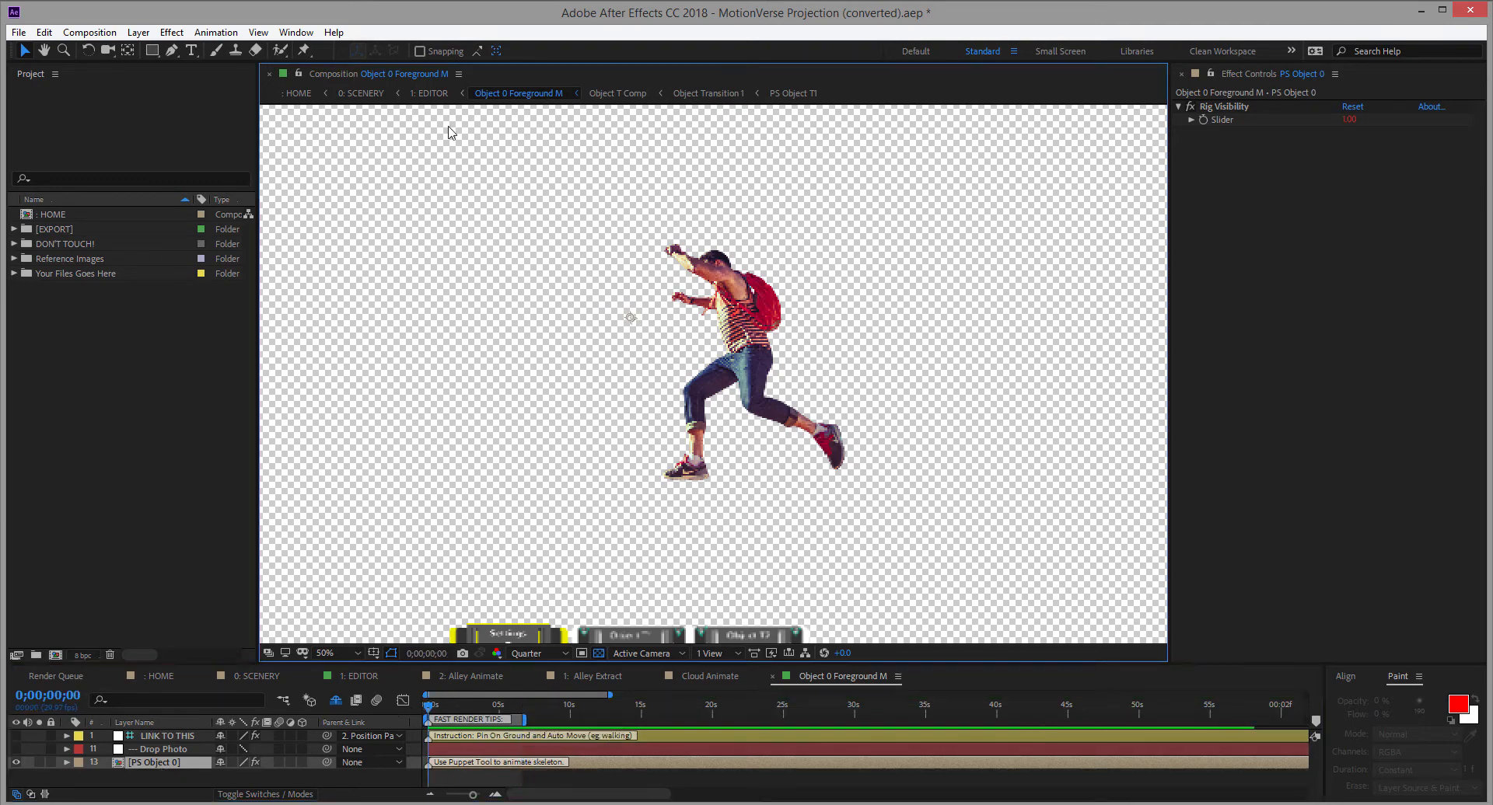
Place Puppet pins on the jumping man's shoes, knees, hip and waist
{"action": "left_click", "coordinate": [304, 52]}
{"action": "scroll", "coordinate": [715, 416], "scroll_direction": "up", "scroll_amount": 2}
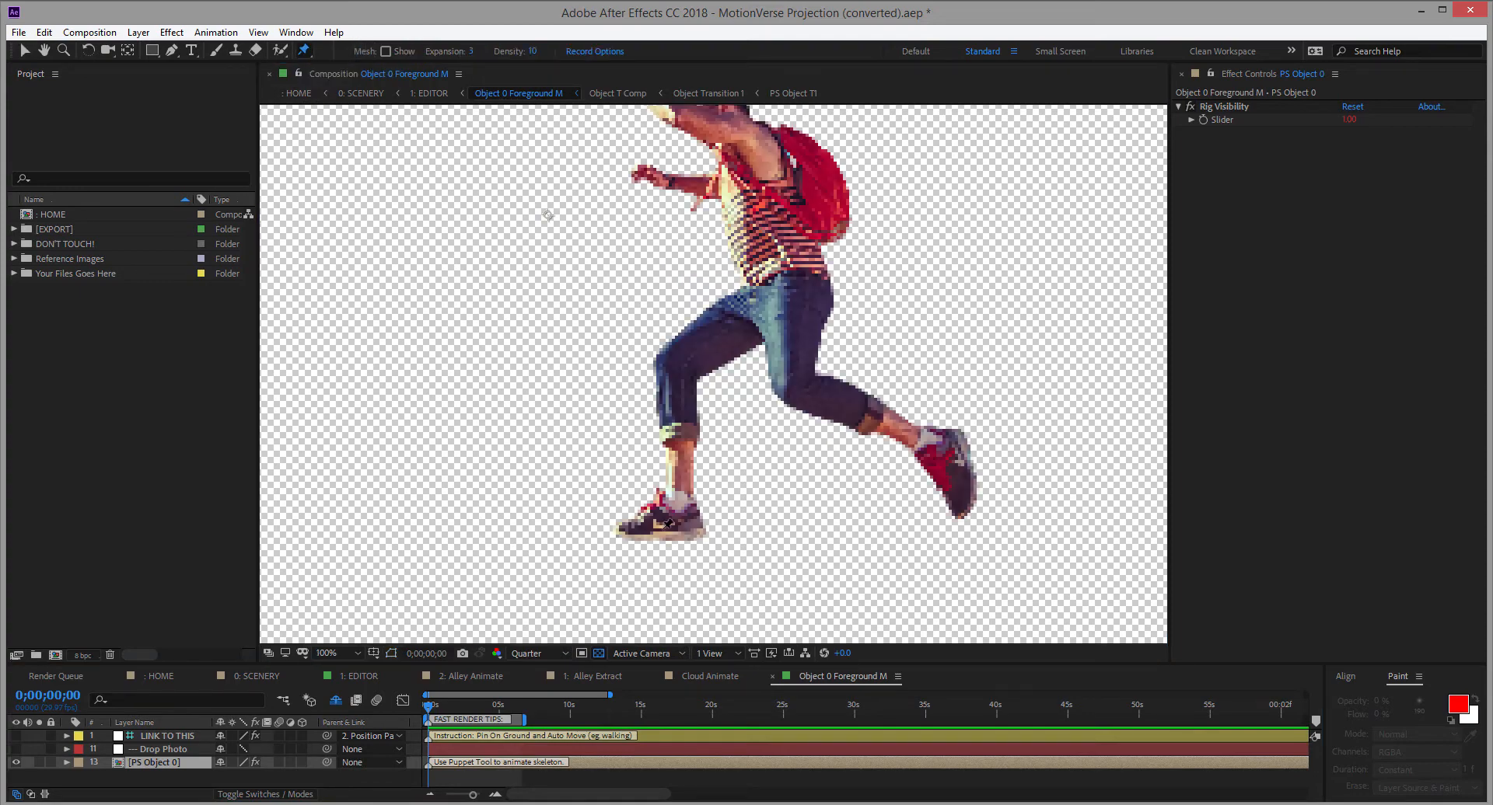
{"action": "left_click", "coordinate": [626, 530]}
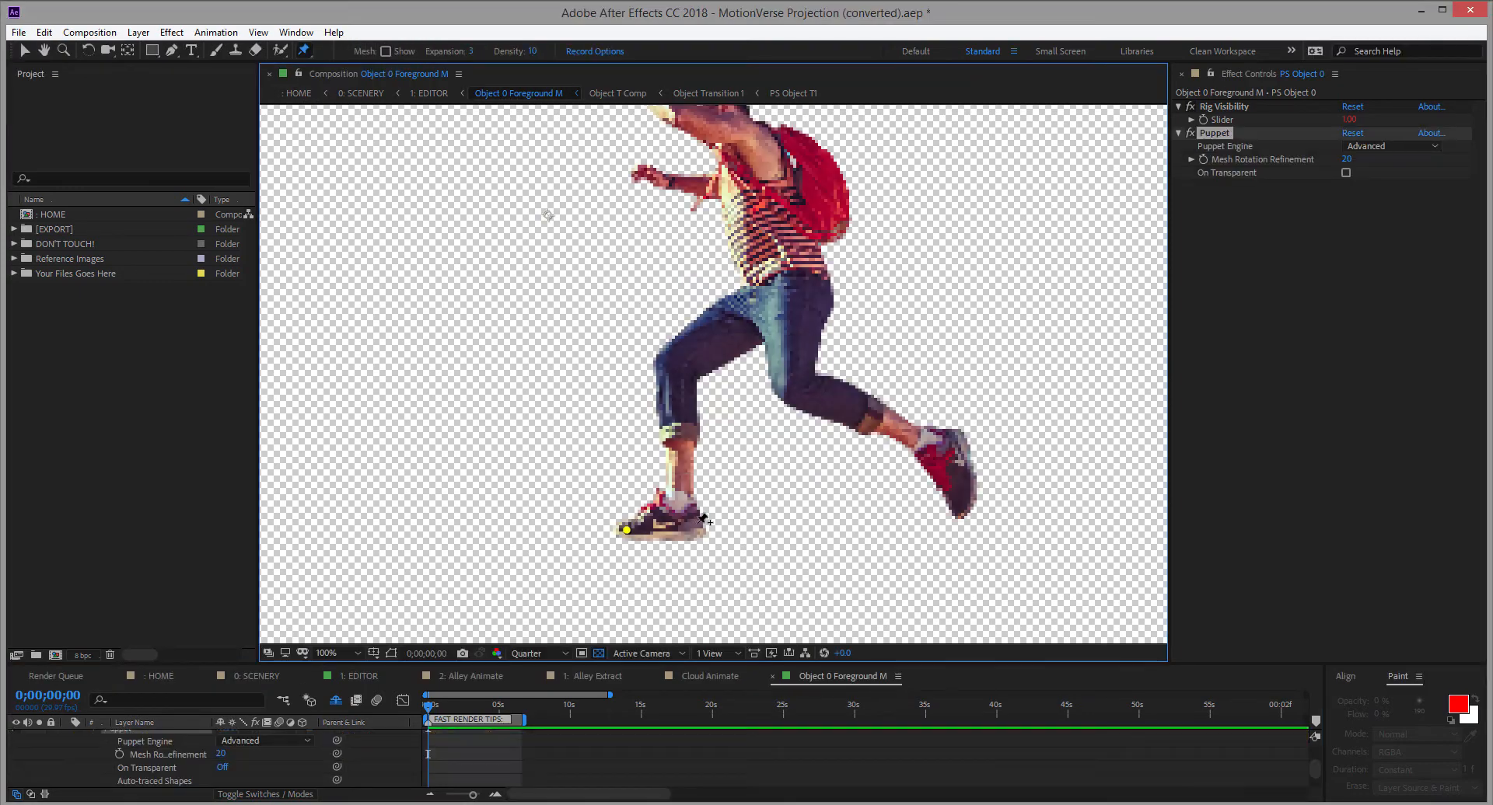
{"action": "left_click", "coordinate": [697, 524]}
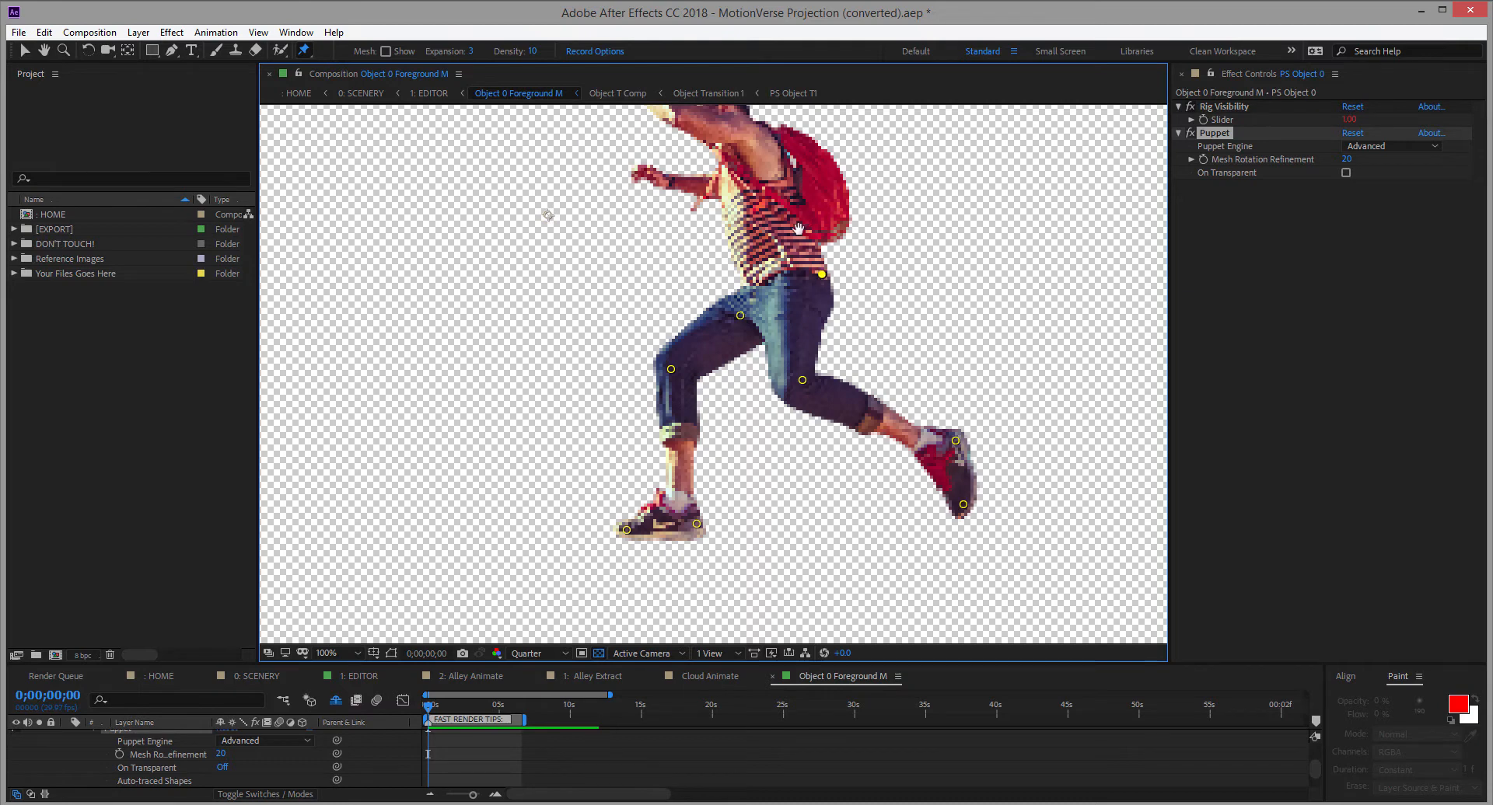
Add Puppet pins to the man's torso, backpack, arm, hands, shoulder and head
{"action": "scroll", "coordinate": [798, 227], "scroll_direction": "up", "scroll_amount": 2}
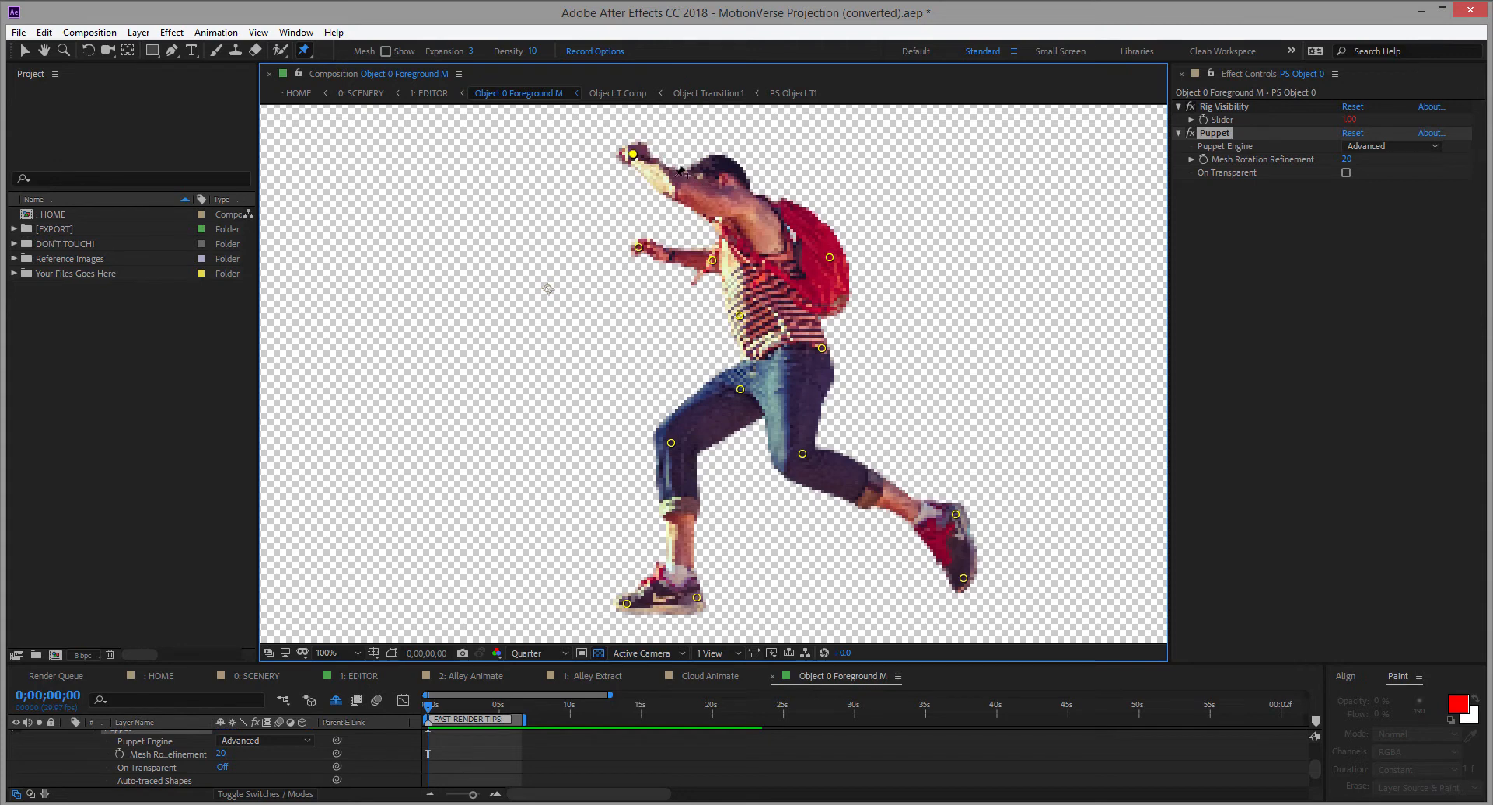
{"action": "left_click", "coordinate": [724, 163]}
{"action": "left_click", "coordinate": [723, 203]}
At about 6.5 seconds (0;00;06;17), reposition the front knee and shoe Puppet pins so the man's front leg reaches farther forward
{"action": "left_click", "coordinate": [523, 706]}
{"action": "left_click", "coordinate": [617, 439]}
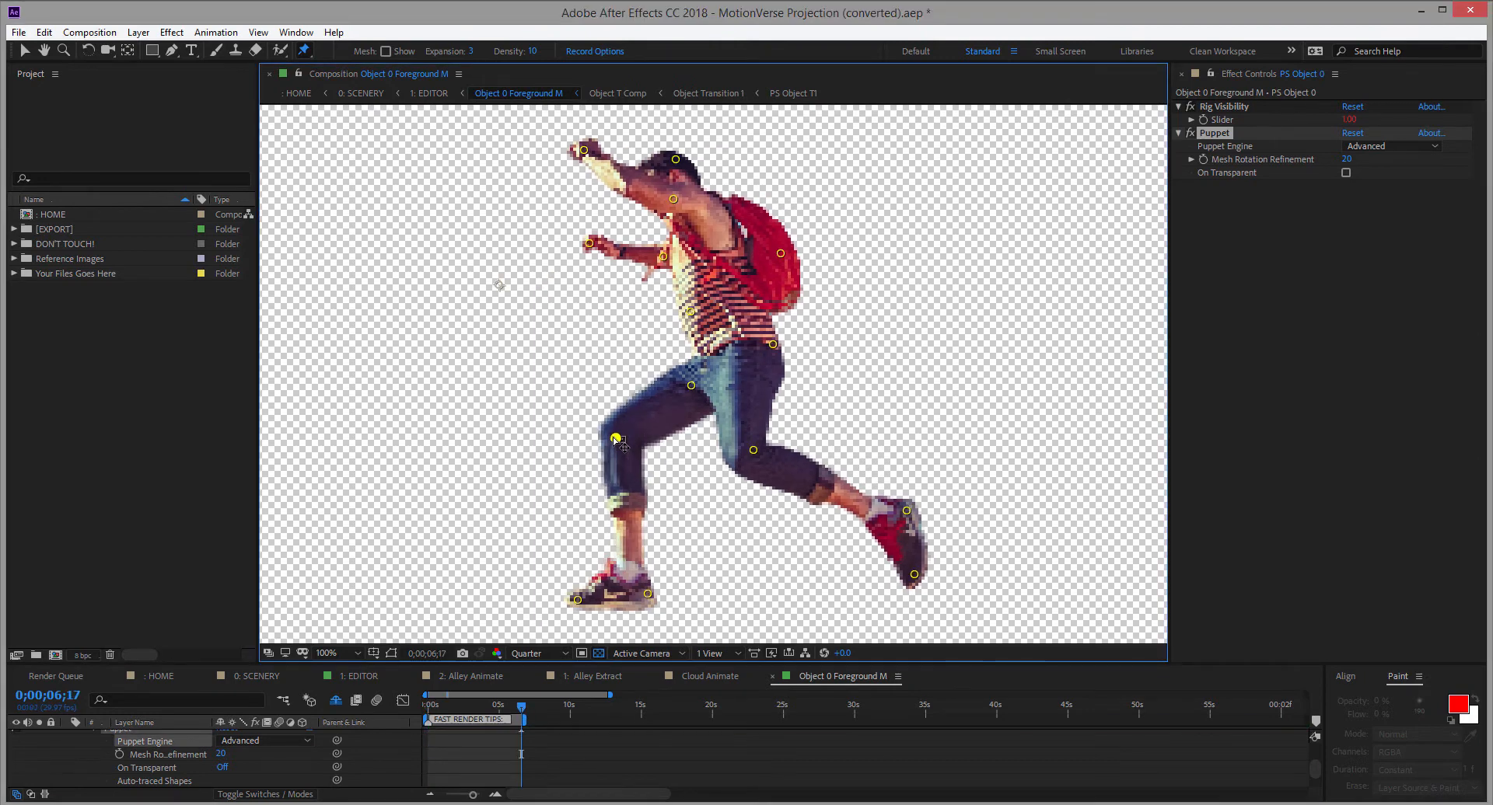
{"action": "left_click_drag", "start_coordinate": [617, 439], "coordinate": [603, 432]}
{"action": "left_click_drag", "start_coordinate": [646, 597], "coordinate": [567, 586]}
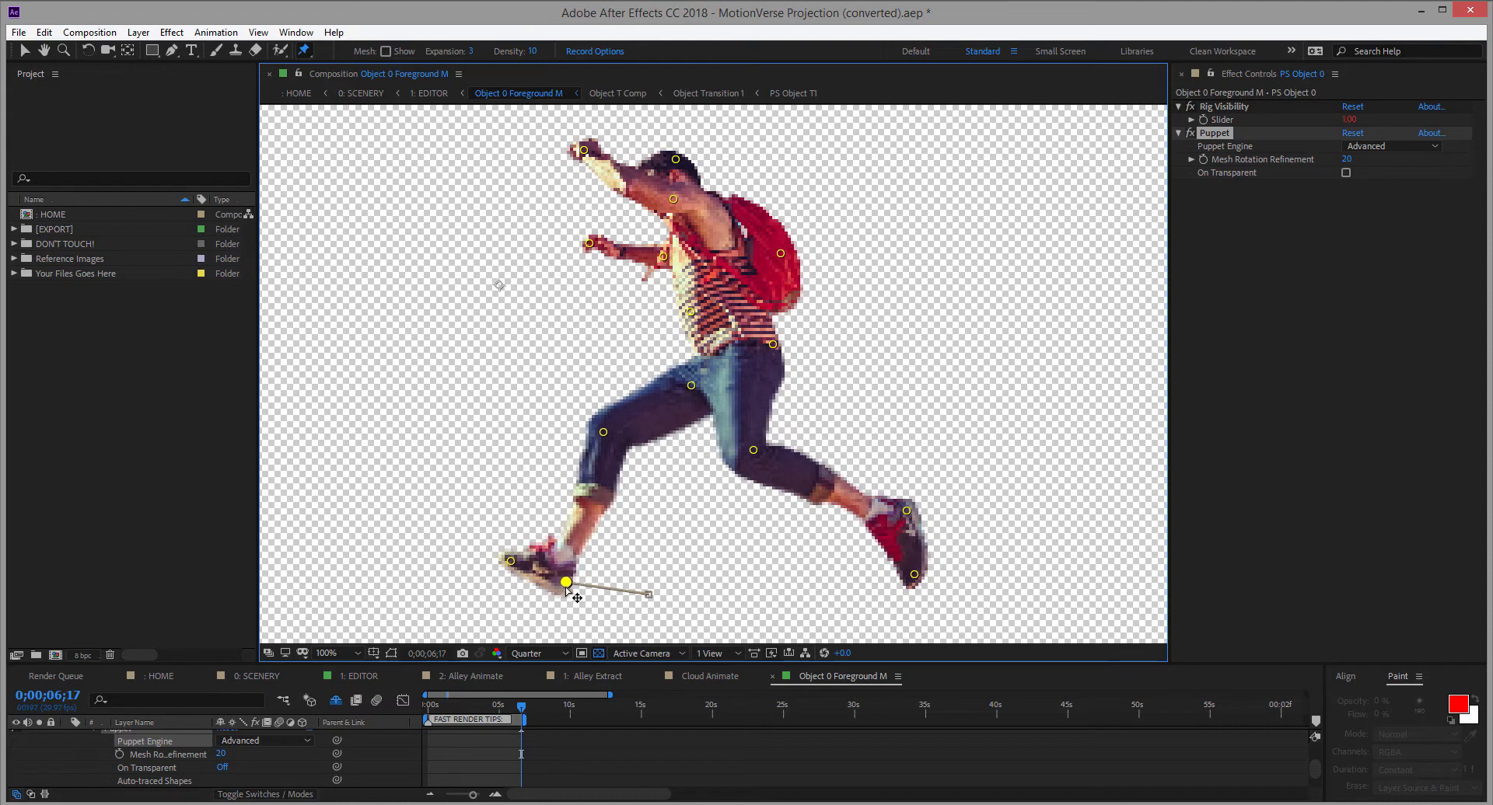
{"action": "left_click_drag", "start_coordinate": [603, 434], "coordinate": [585, 427]}
{"action": "left_click_drag", "start_coordinate": [572, 583], "coordinate": [528, 578]}
Move the rear shoe and knee pins down and forward to lower the man's rear leg in the end pose
{"action": "left_click_drag", "start_coordinate": [915, 577], "coordinate": [866, 594]}
{"action": "left_click_drag", "start_coordinate": [907, 513], "coordinate": [894, 551]}
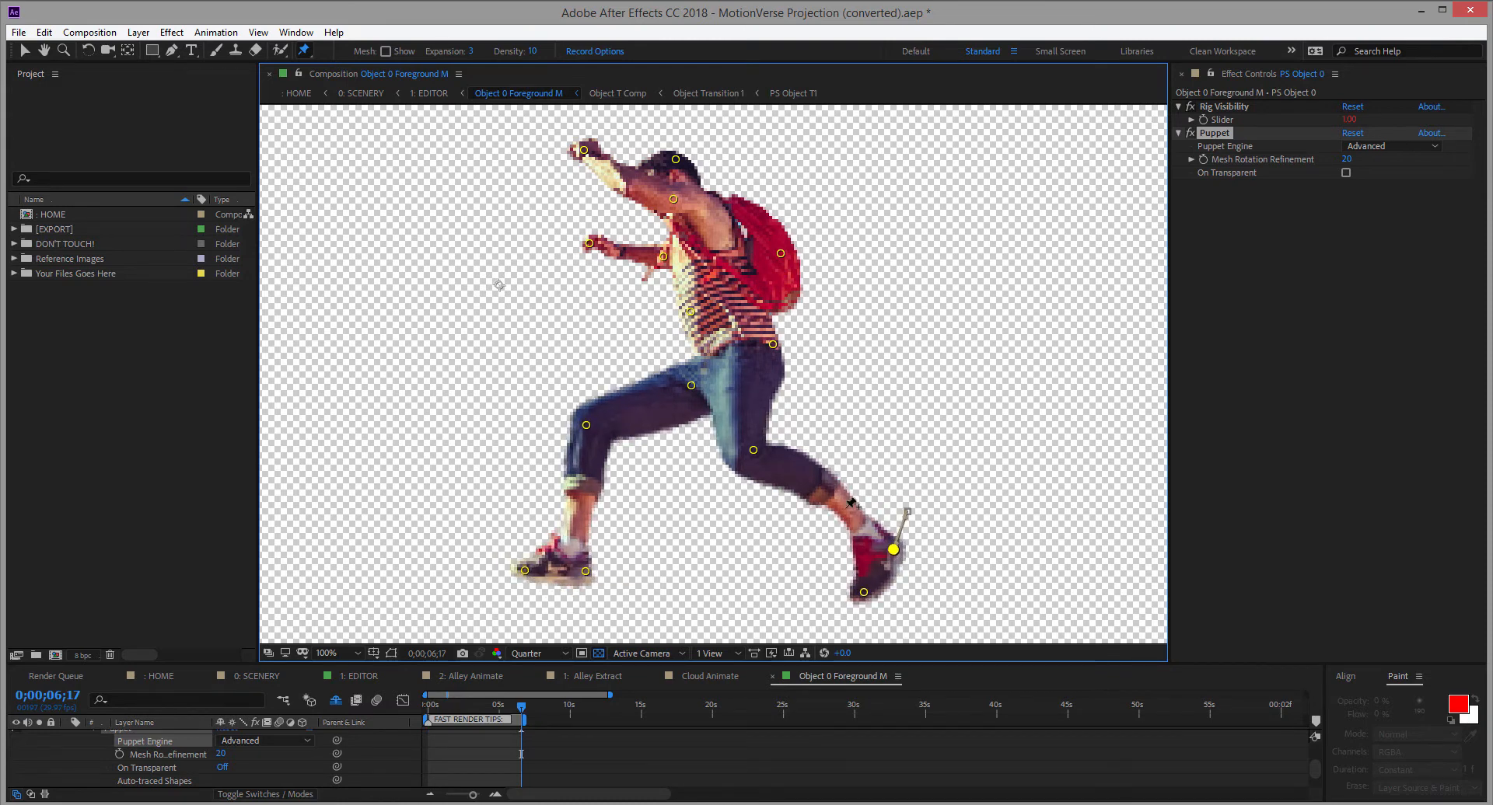
{"action": "left_click_drag", "start_coordinate": [754, 453], "coordinate": [752, 455]}
{"action": "mouse_move", "coordinate": [893, 552]}
{"action": "left_mouse_down"}
{"action": "mouse_move", "coordinate": [848, 595]}
{"action": "mouse_move", "coordinate": [870, 561]}
{"action": "left_mouse_up"}
{"action": "left_click_drag", "start_coordinate": [753, 454], "coordinate": [744, 477]}
{"action": "left_click_drag", "start_coordinate": [870, 562], "coordinate": [875, 617]}
{"action": "left_click_drag", "start_coordinate": [744, 475], "coordinate": [751, 491]}
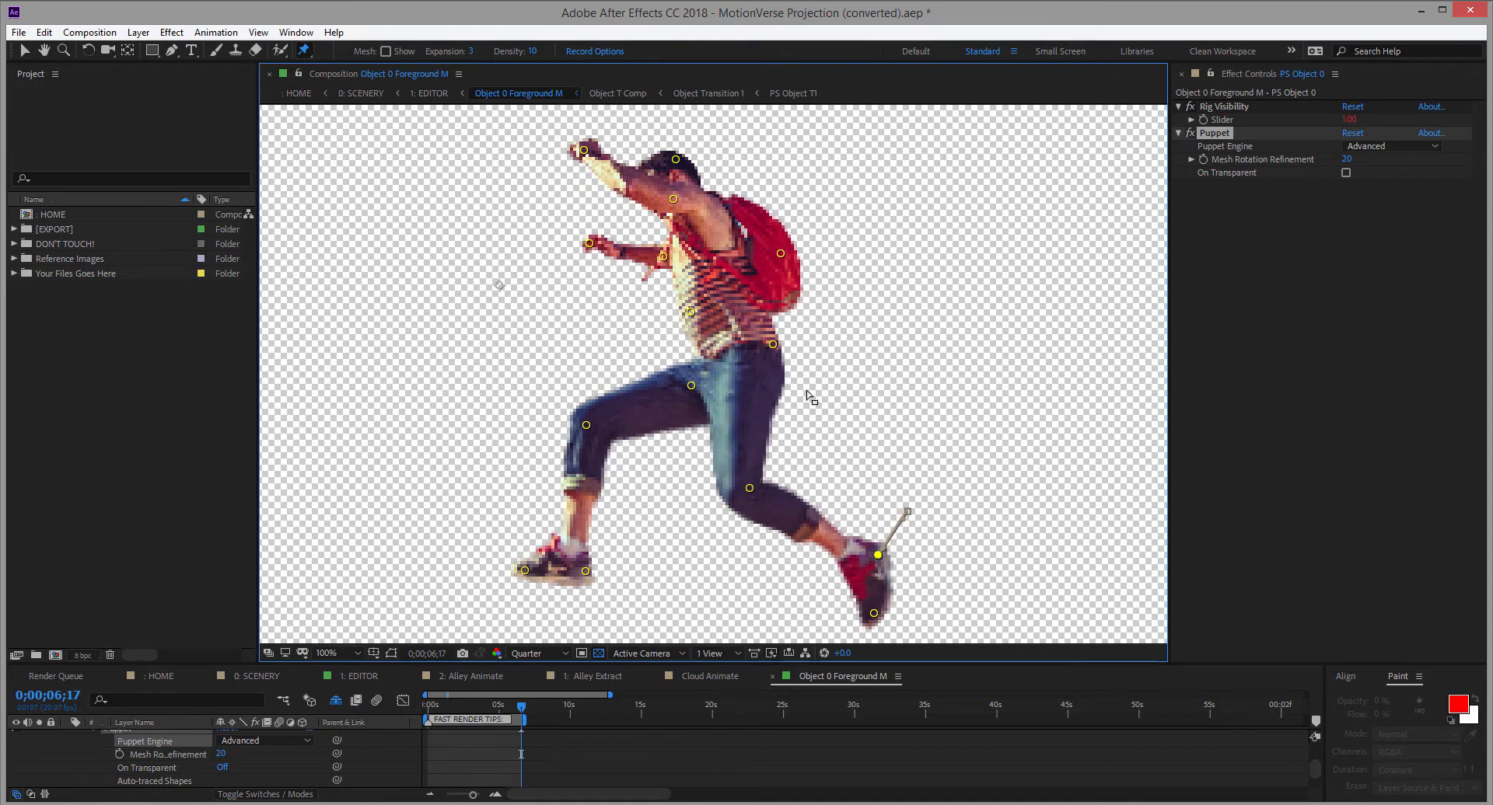
Shift the waist, backpack and torso pins slightly backward and nudge the front hip pin forward
{"action": "left_click_drag", "start_coordinate": [773, 343], "coordinate": [787, 353]}
{"action": "left_click", "coordinate": [782, 254]}
{"action": "left_click_drag", "start_coordinate": [794, 259], "coordinate": [806, 262]}
{"action": "left_click_drag", "start_coordinate": [690, 312], "coordinate": [709, 312]}
{"action": "mouse_move", "coordinate": [691, 386]}
{"action": "left_mouse_down"}
{"action": "mouse_move", "coordinate": [648, 387]}
{"action": "mouse_move", "coordinate": [687, 388]}
{"action": "left_mouse_up"}
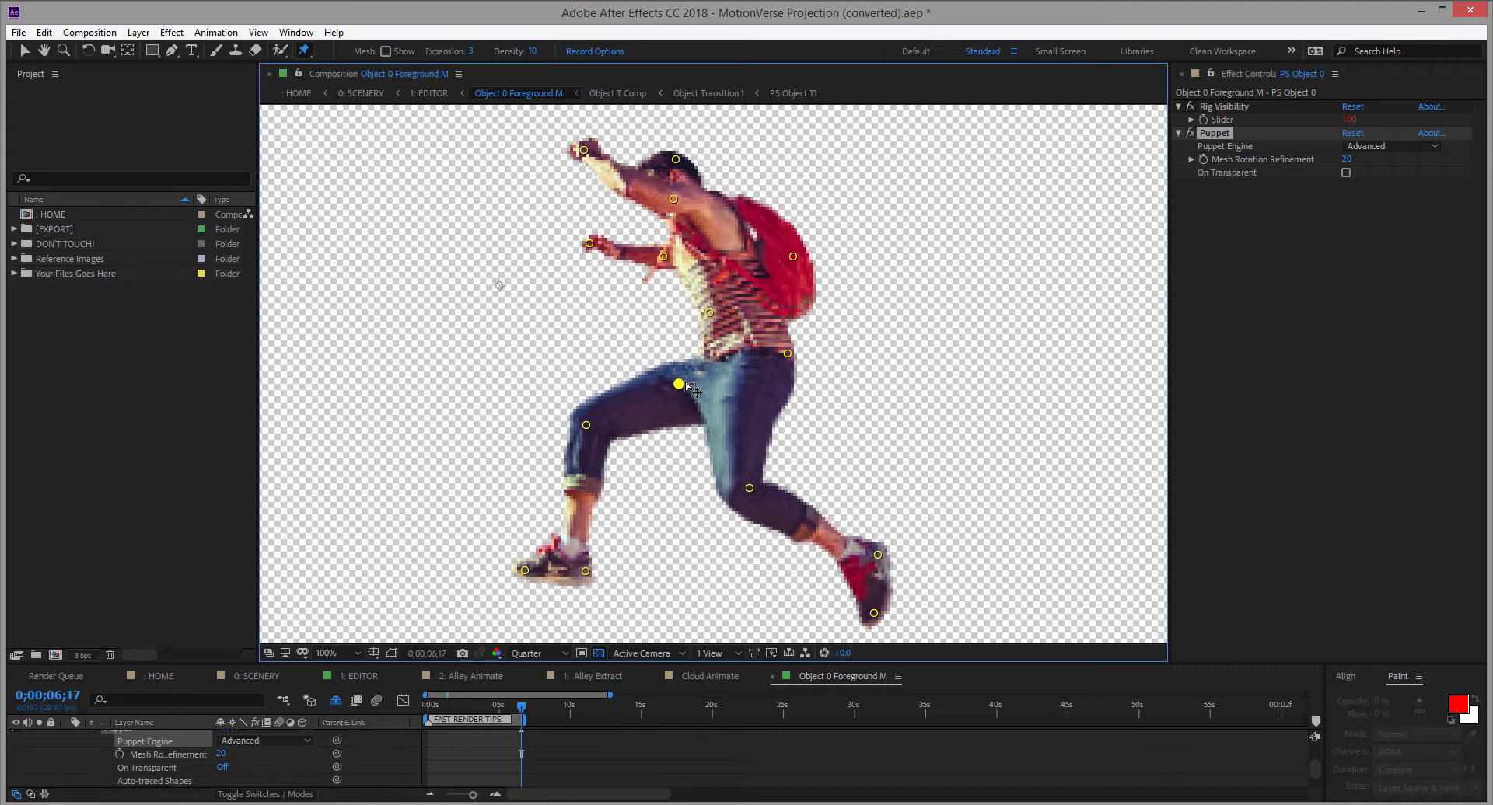
Raise the man's lower arm and pull his upper hand back toward the head with the arm and hand pins
{"action": "left_click_drag", "start_coordinate": [590, 243], "coordinate": [598, 209]}
{"action": "left_click_drag", "start_coordinate": [664, 256], "coordinate": [673, 176]}
{"action": "left_click_drag", "start_coordinate": [585, 151], "coordinate": [613, 146]}
Set the preview resolution to Third and lower the front toe pin so the front shoe points downward
{"action": "left_click", "coordinate": [532, 654]}
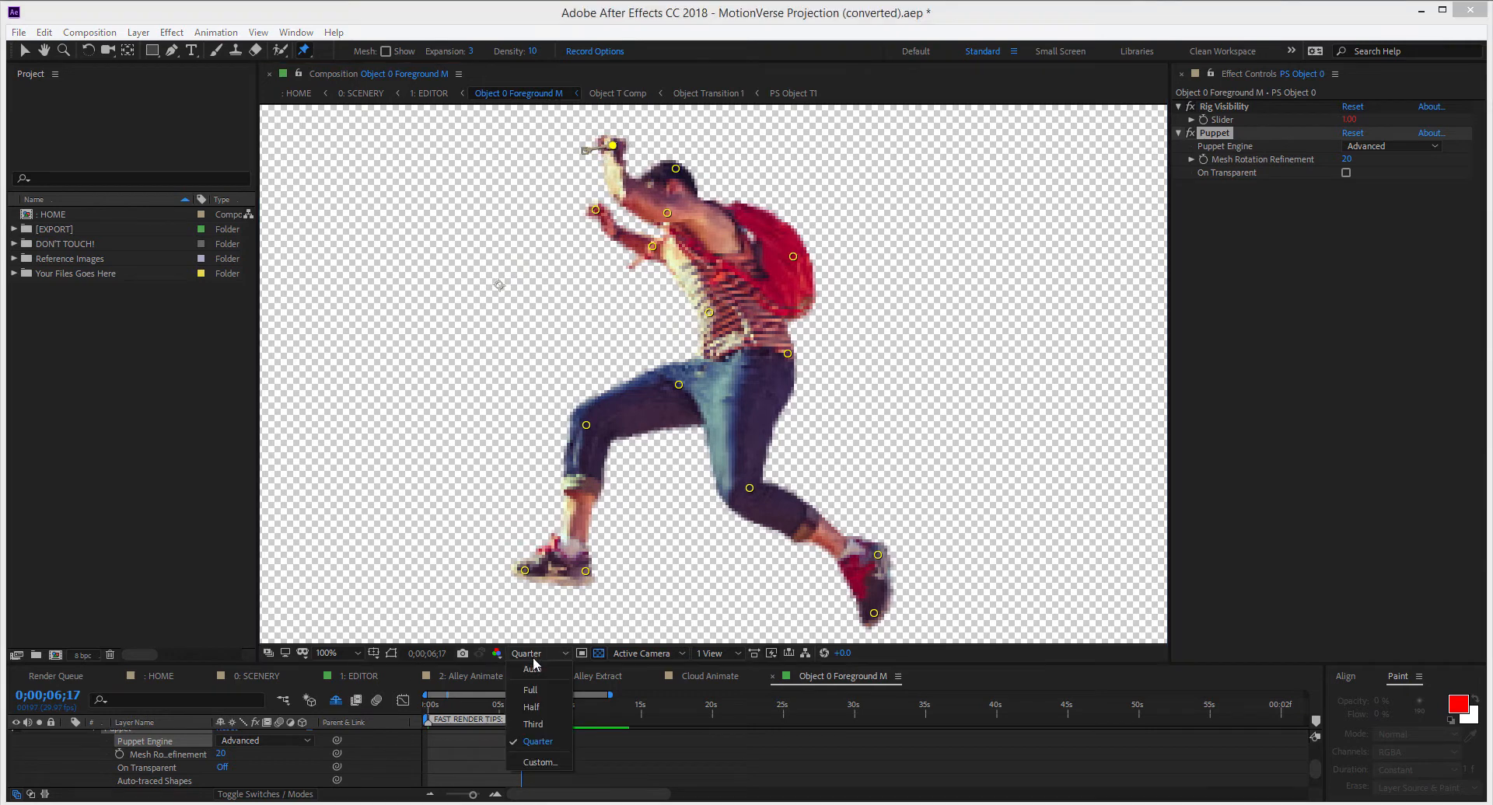
{"action": "left_click", "coordinate": [540, 724]}
{"action": "mouse_move", "coordinate": [516, 699]}
{"action": "left_mouse_down"}
{"action": "mouse_move", "coordinate": [447, 704]}
{"action": "mouse_move", "coordinate": [517, 718]}
{"action": "mouse_move", "coordinate": [428, 720]}
{"action": "mouse_move", "coordinate": [513, 719]}
{"action": "left_mouse_up"}
{"action": "left_click_drag", "start_coordinate": [532, 577], "coordinate": [529, 604]}
{"action": "left_click", "coordinate": [587, 574]}
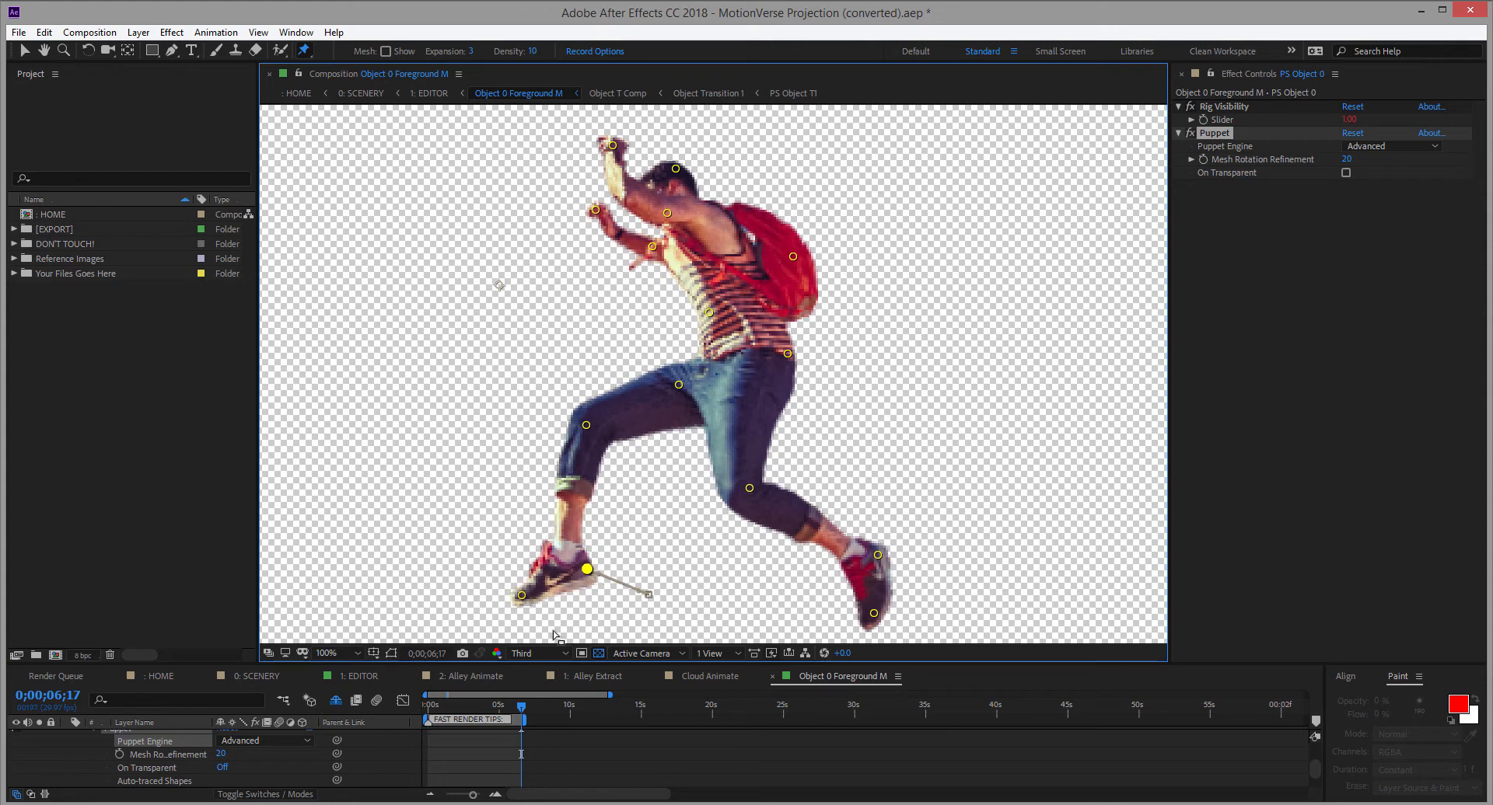
{"action": "mouse_move", "coordinate": [521, 707]}
{"action": "left_mouse_down"}
{"action": "mouse_move", "coordinate": [426, 709]}
{"action": "mouse_move", "coordinate": [522, 719]}
{"action": "left_mouse_up"}
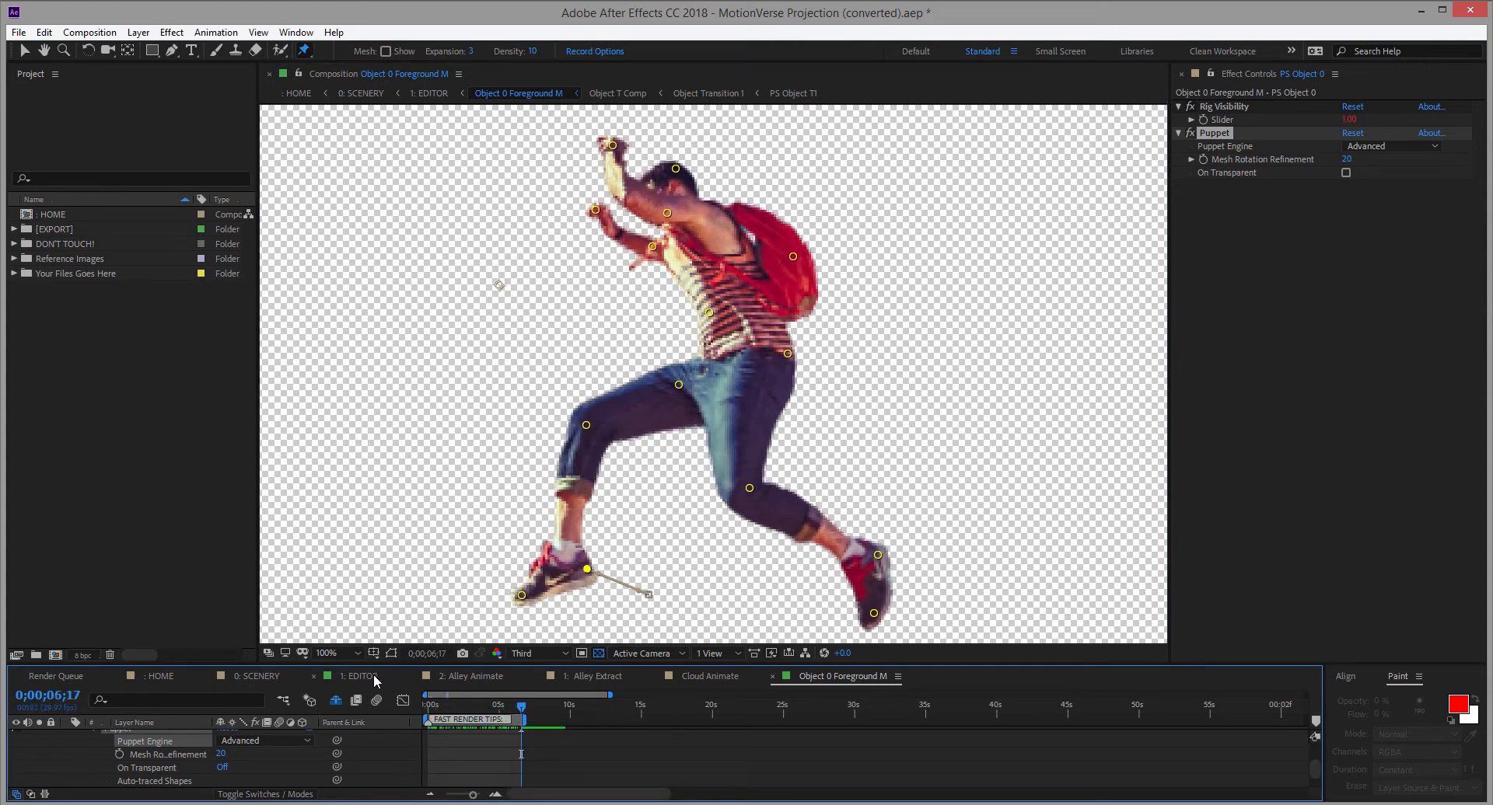
Check the pose in 1: EDITOR, then lower the front knee and hip pins in Object 0 Foreground M and preview the motion
{"action": "left_click", "coordinate": [373, 674]}
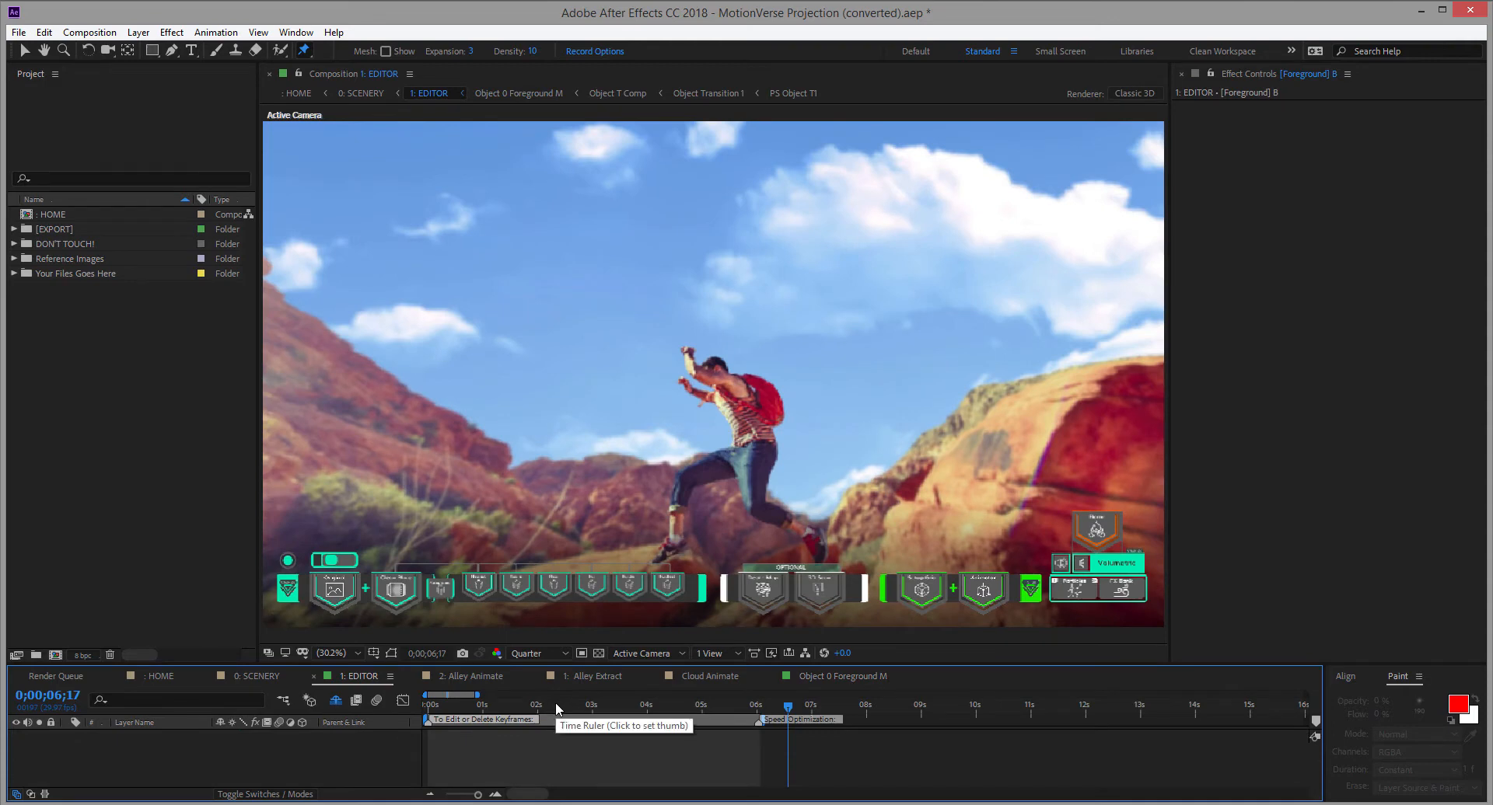
{"action": "left_click", "coordinate": [824, 675]}
{"action": "left_click", "coordinate": [588, 428]}
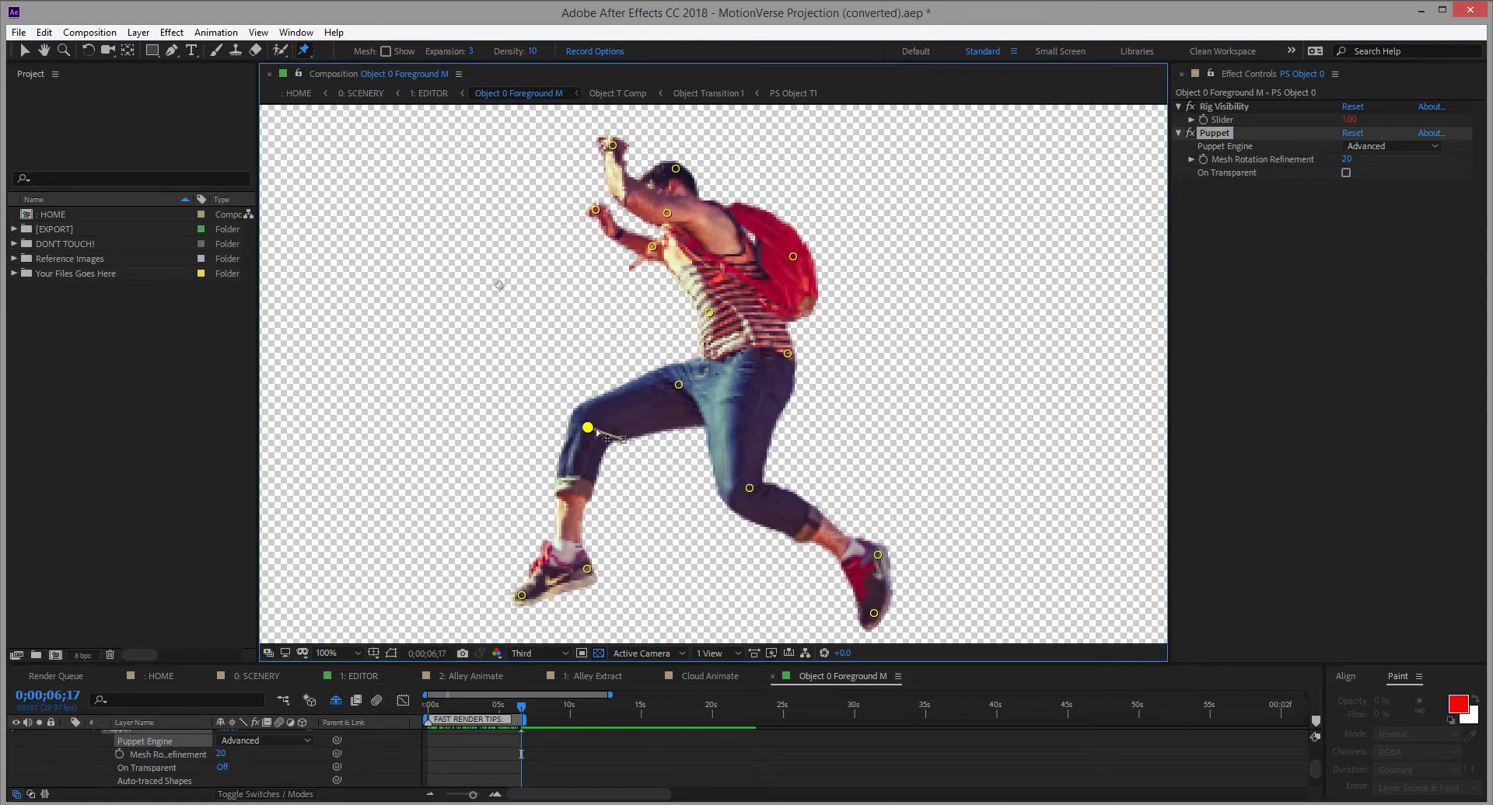
{"action": "left_click_drag", "start_coordinate": [597, 432], "coordinate": [609, 444]}
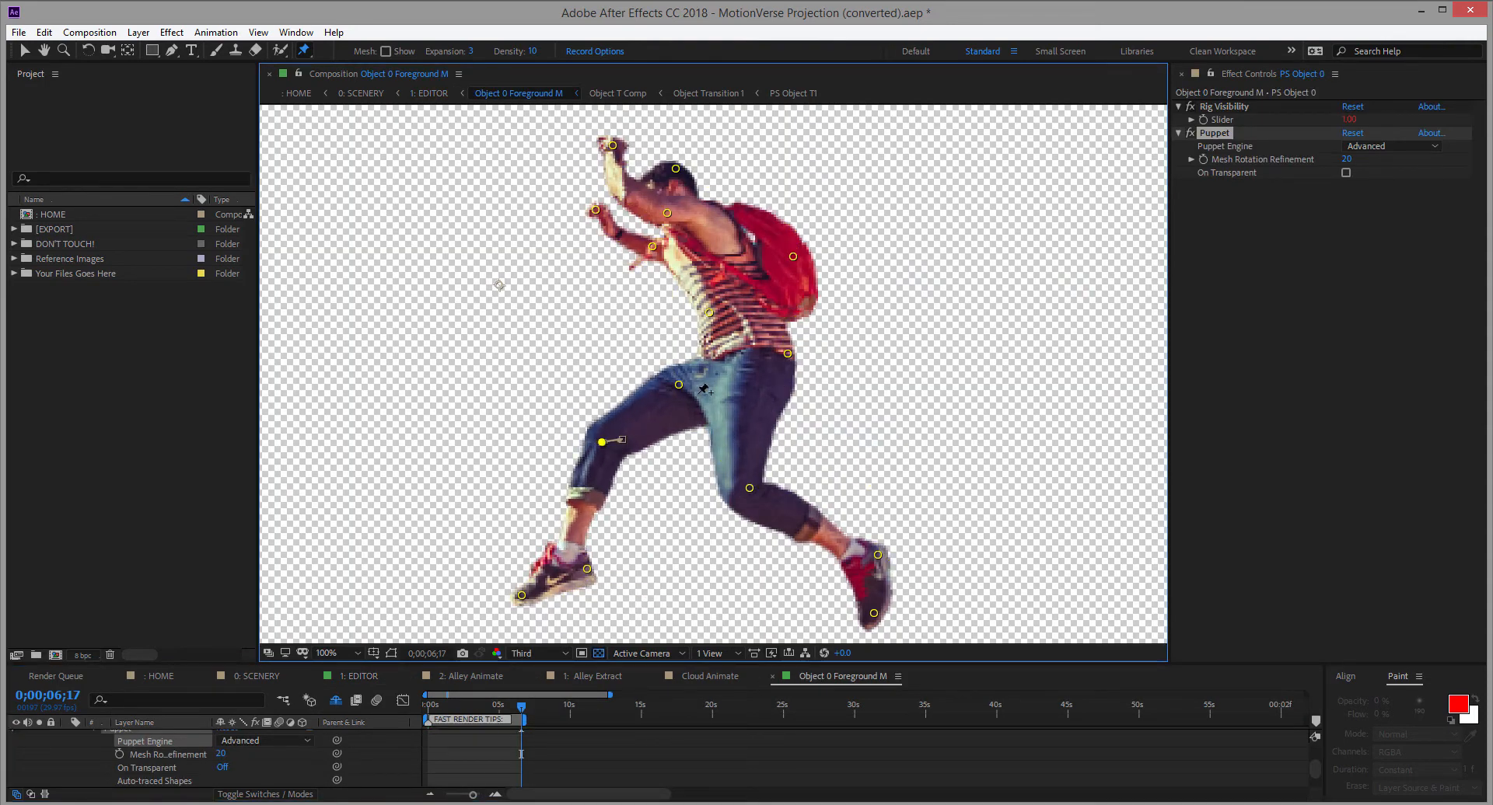
{"action": "left_click_drag", "start_coordinate": [678, 384], "coordinate": [681, 401]}
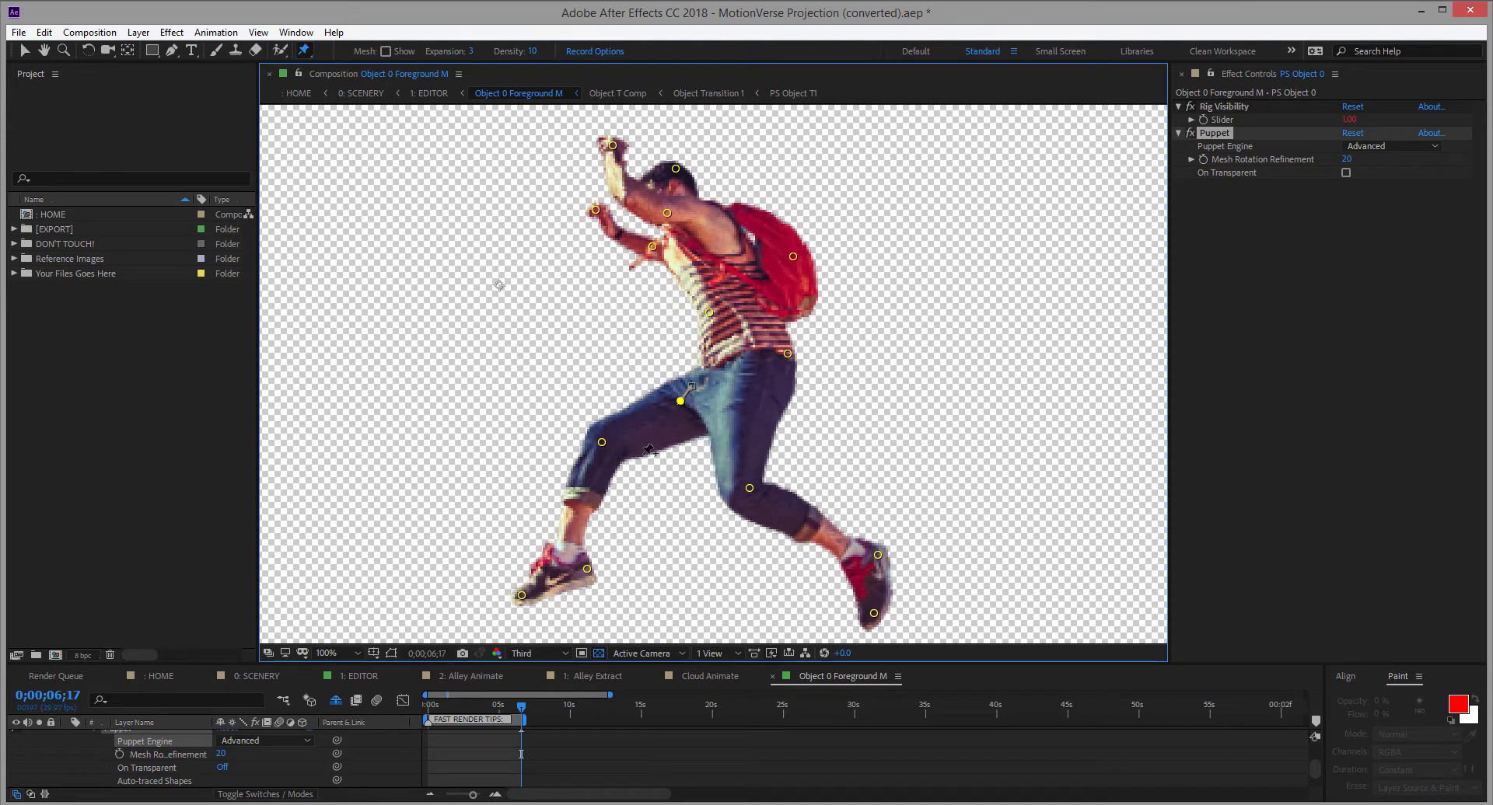
{"action": "mouse_move", "coordinate": [611, 451]}
{"action": "left_mouse_down"}
{"action": "mouse_move", "coordinate": [618, 437]}
{"action": "mouse_move", "coordinate": [627, 450]}
{"action": "mouse_move", "coordinate": [609, 441]}
{"action": "left_mouse_up"}
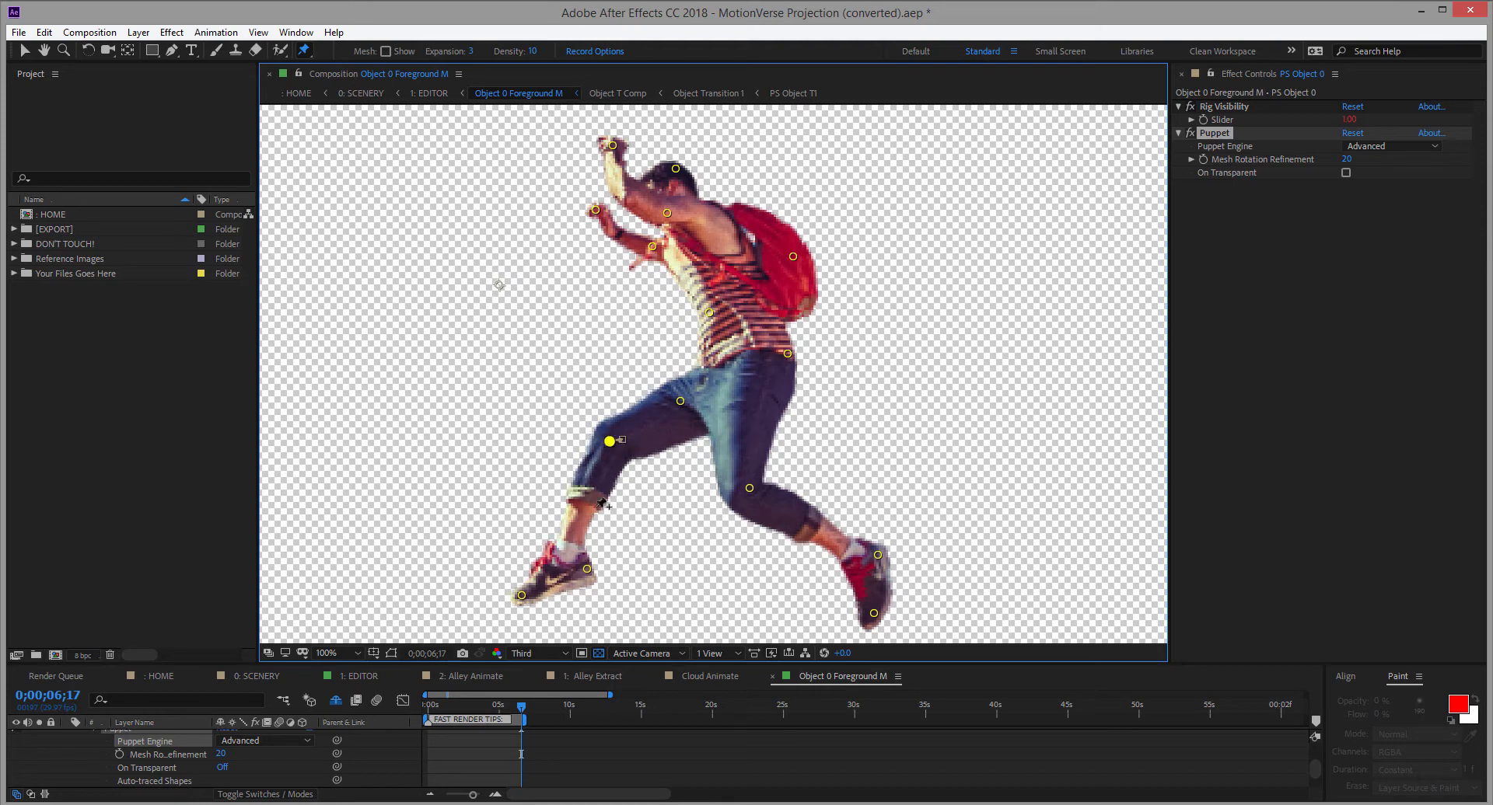
{"action": "key", "text": "space"}
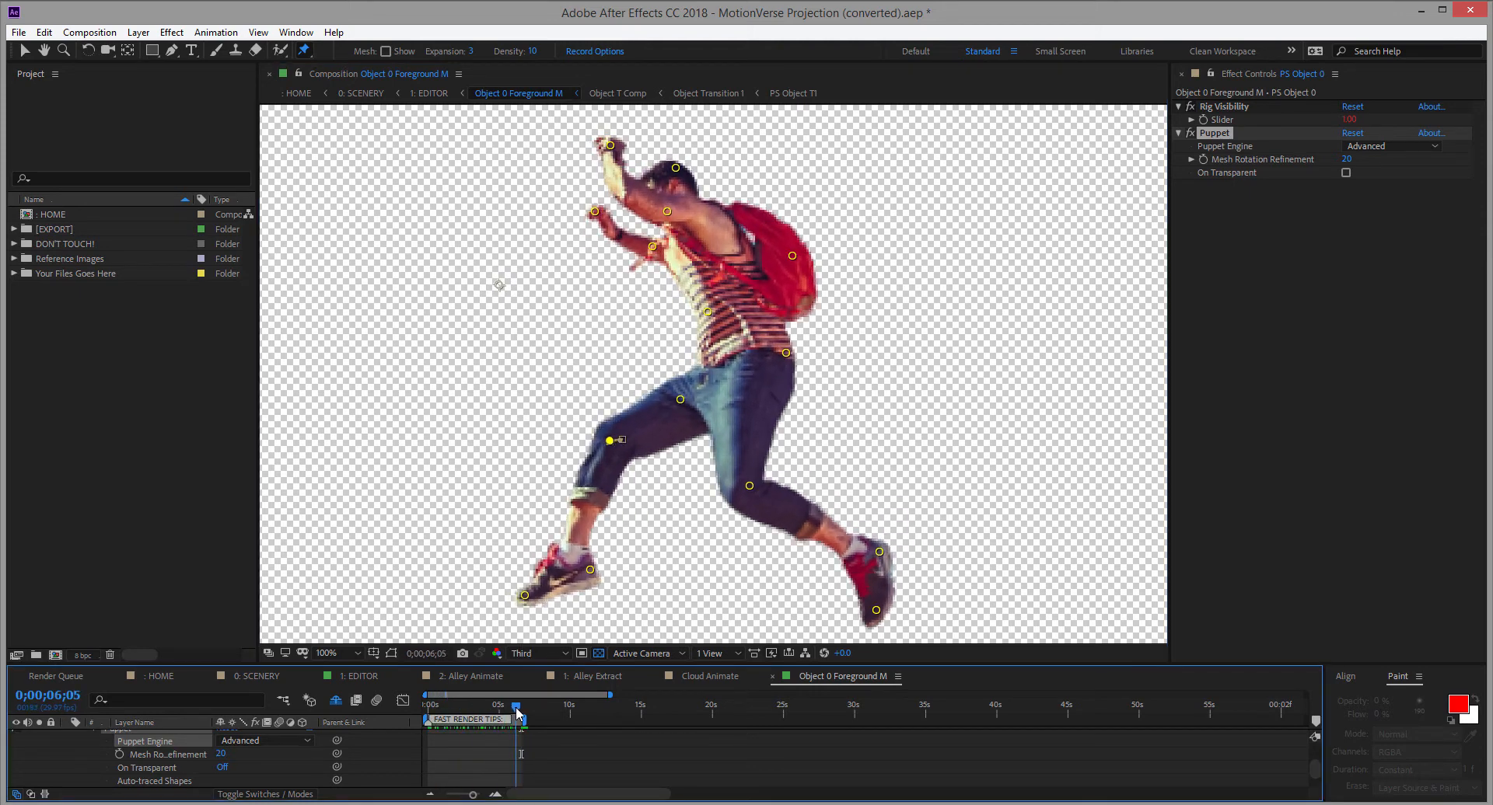
Return to 1: EDITOR, turn on Minimize UI for the Animator Panel and scrub back to the start of the scene
{"action": "left_click", "coordinate": [356, 677]}
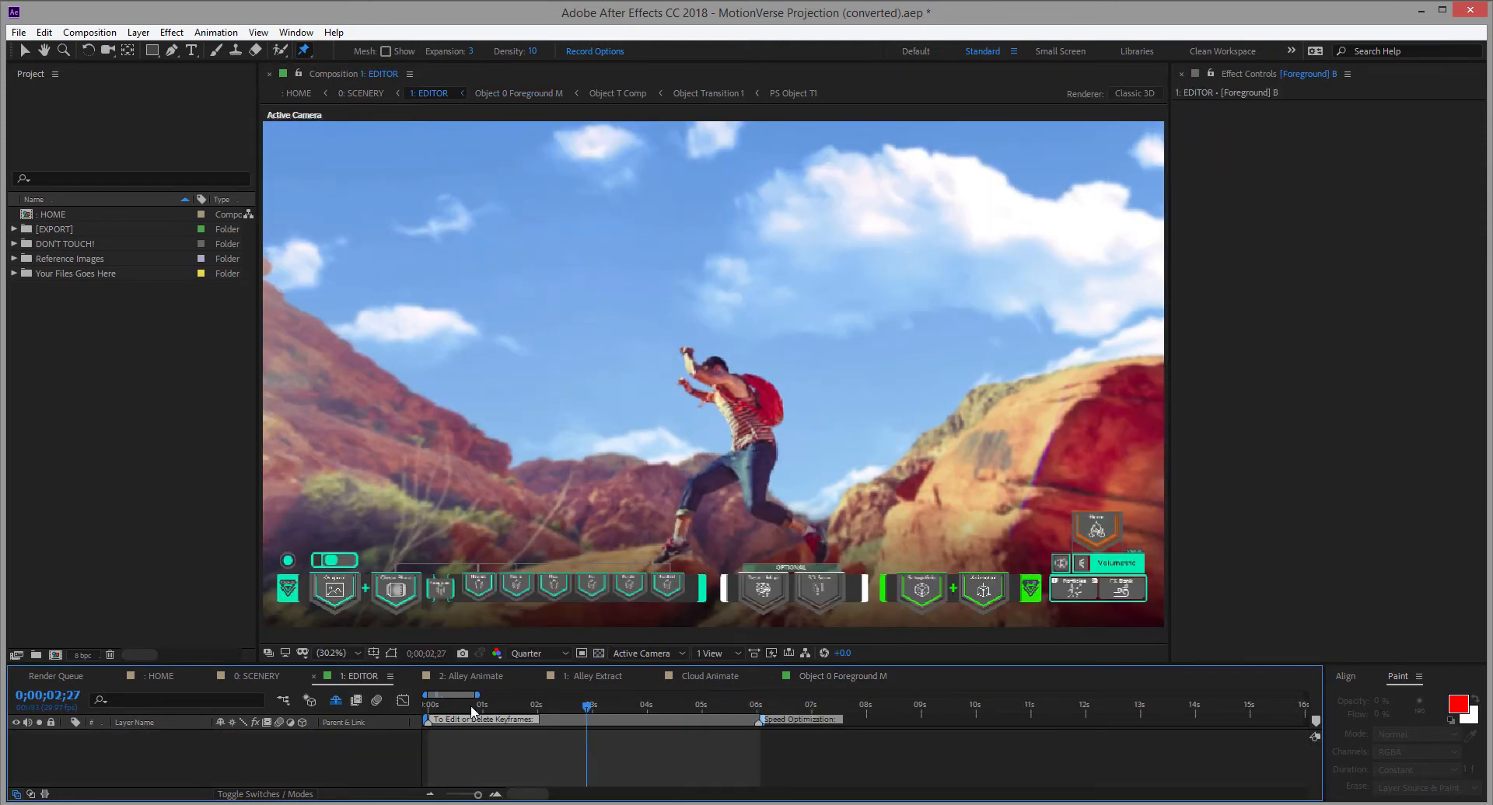
{"action": "left_click", "coordinate": [26, 50]}
{"action": "left_click", "coordinate": [412, 739]}
{"action": "left_click", "coordinate": [987, 587]}
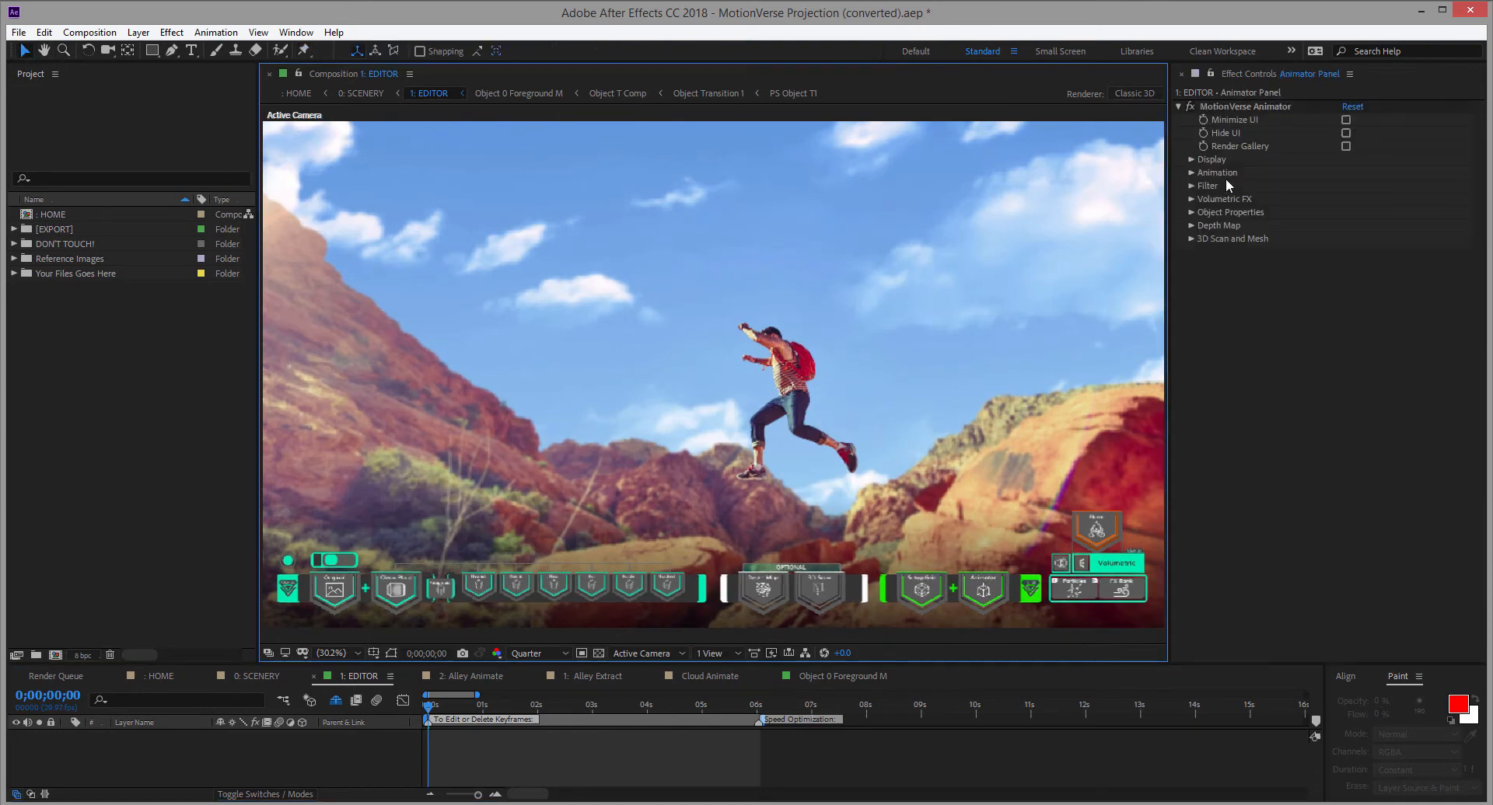
{"action": "left_click", "coordinate": [1346, 121]}
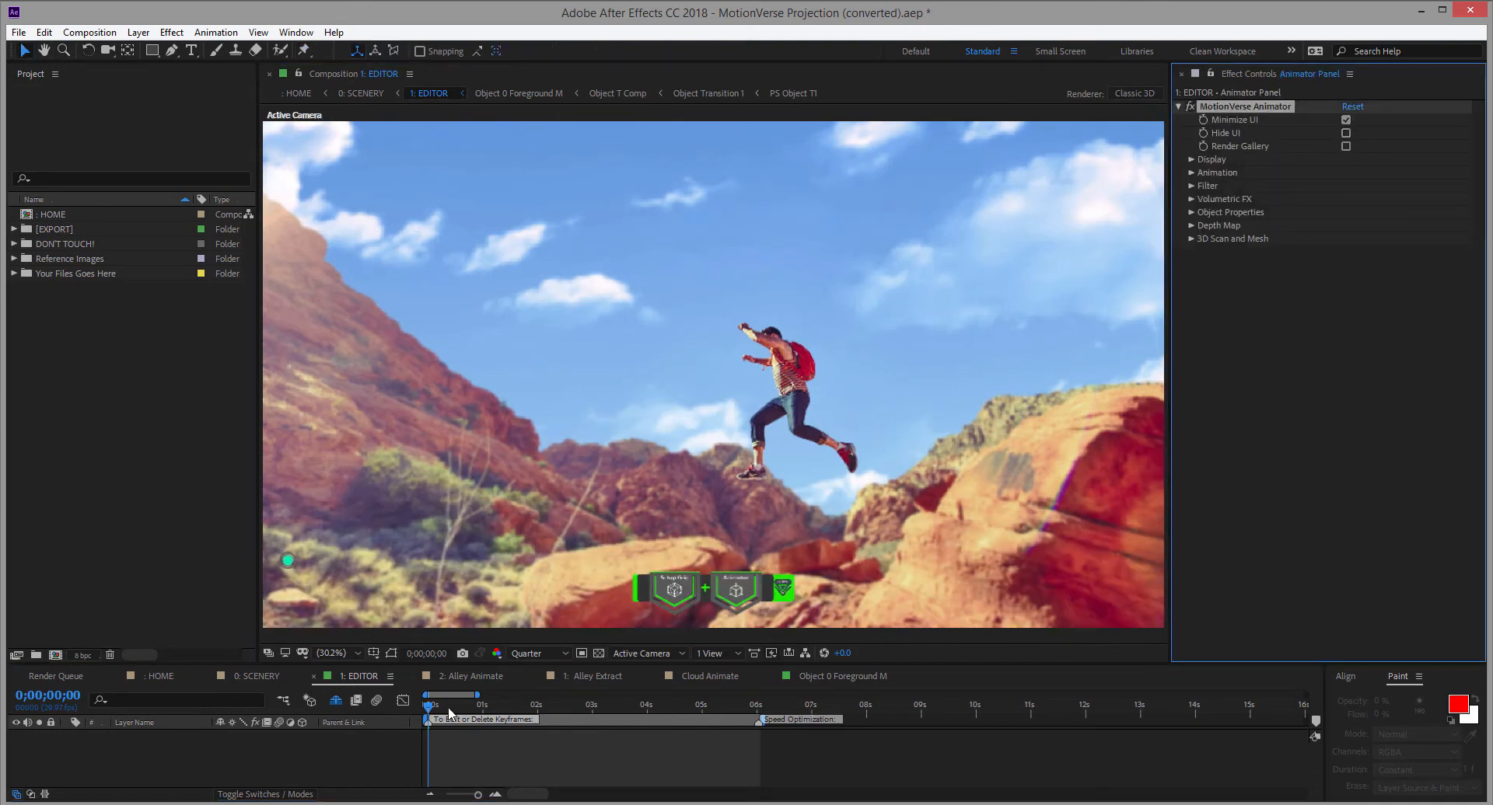
{"action": "left_click_drag", "start_coordinate": [448, 707], "coordinate": [402, 711]}
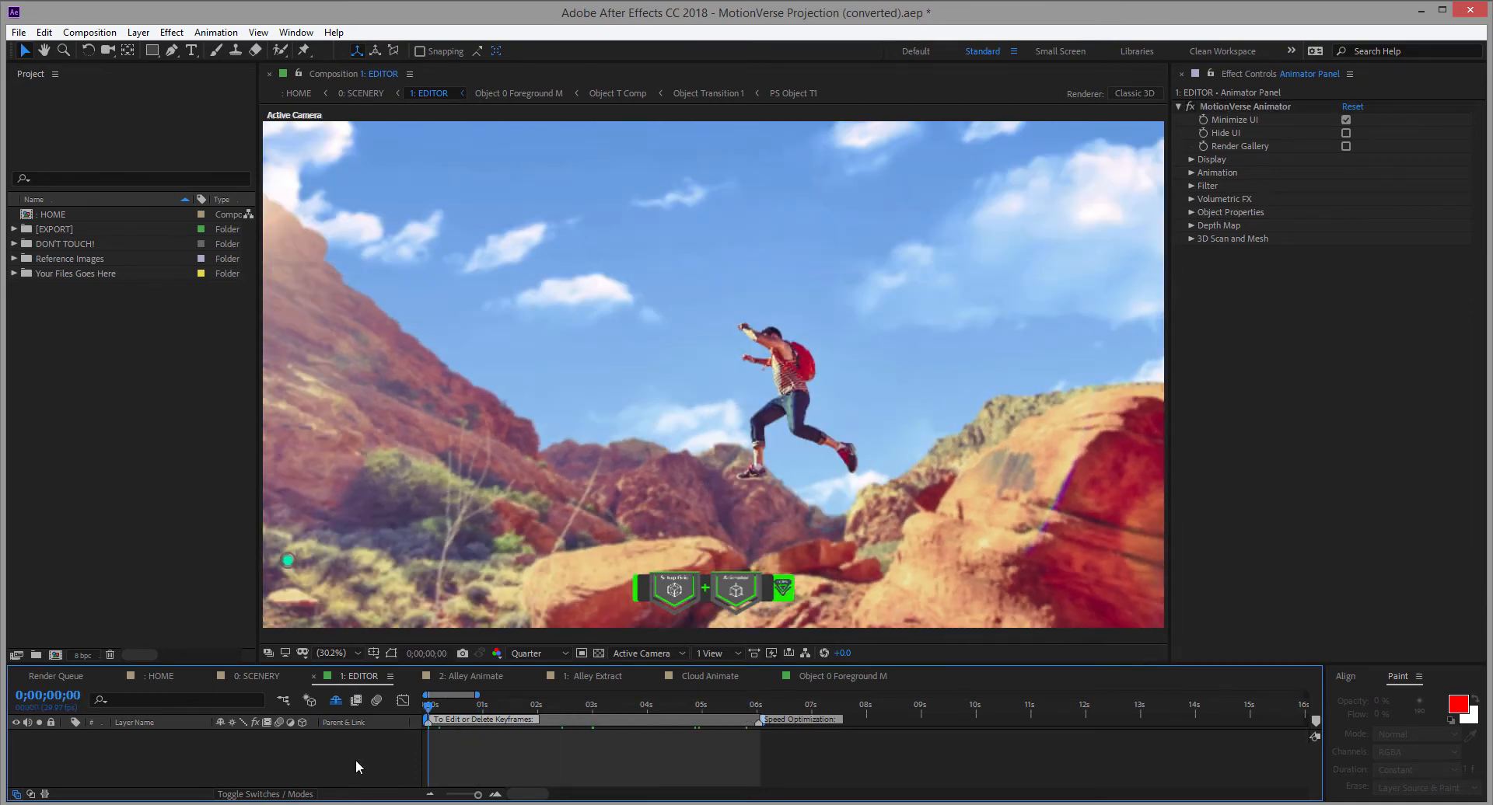
Import Object 2.png and Object 3.png into the Your Files Goes Here folder
{"action": "left_click", "coordinate": [40, 274]}
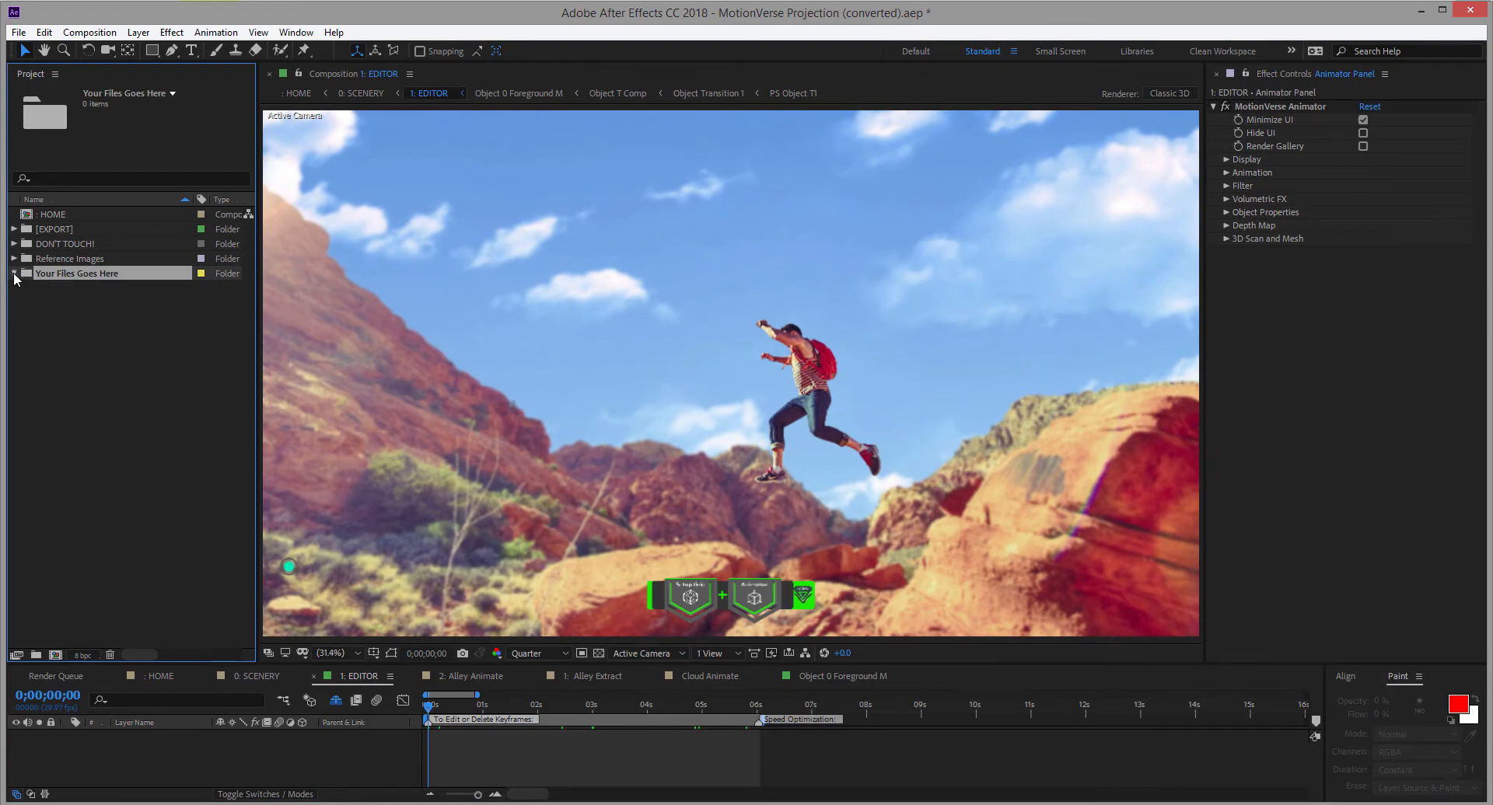
{"action": "left_click", "coordinate": [186, 803]}
{"action": "left_click", "coordinate": [166, 776]}
{"action": "left_click_drag", "start_coordinate": [537, 8], "coordinate": [1008, 205]}
{"action": "left_click_drag", "start_coordinate": [1089, 384], "coordinate": [986, 321]}
{"action": "left_click_drag", "start_coordinate": [990, 346], "coordinate": [119, 281]}
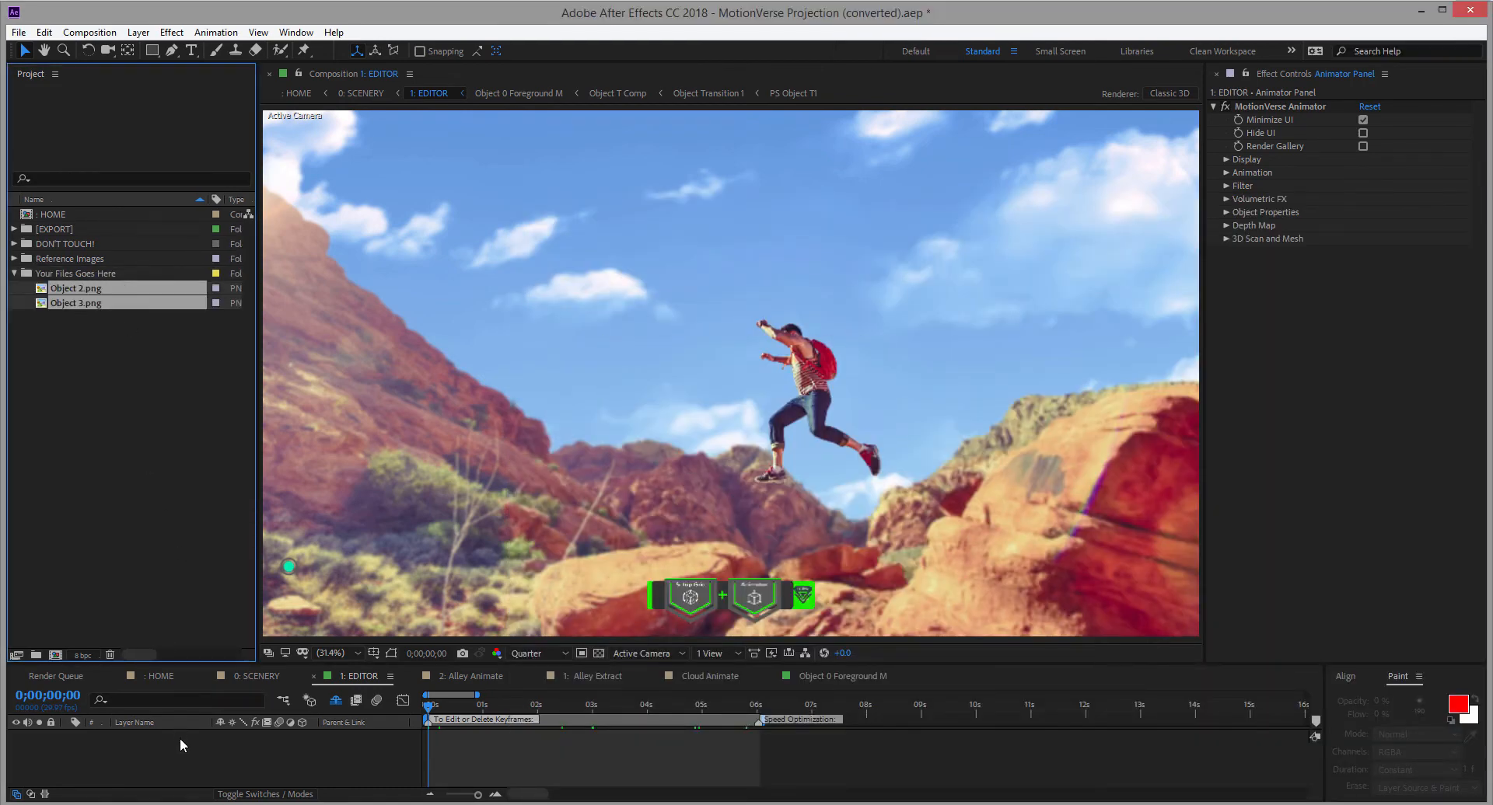
Turn off Minimize UI and add Object 2.png to the Object 2 Nearer M composition, below the Drop Photo layer
{"action": "left_click", "coordinate": [100, 275]}
{"action": "left_click", "coordinate": [750, 597]}
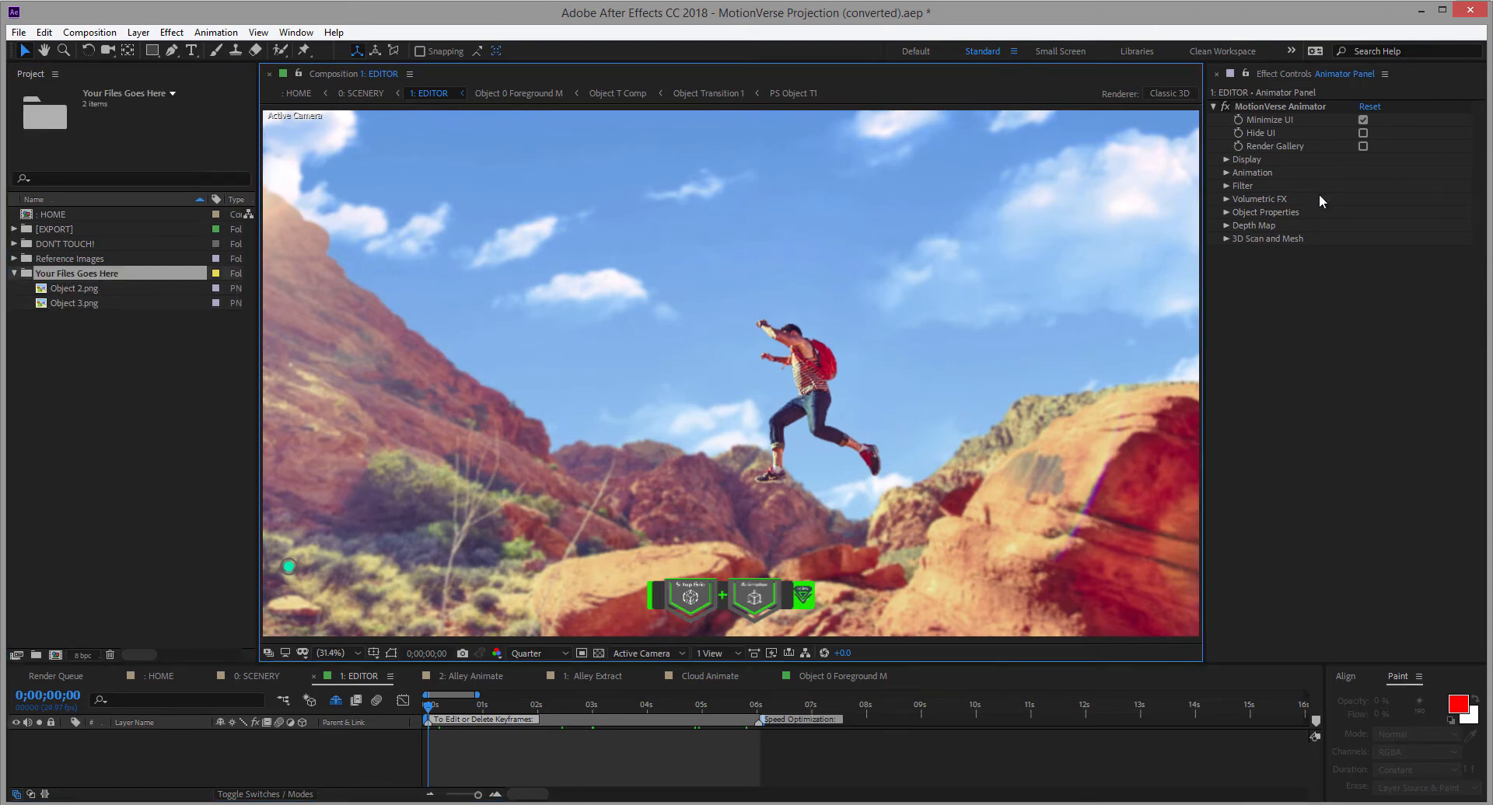
{"action": "left_click", "coordinate": [1363, 120]}
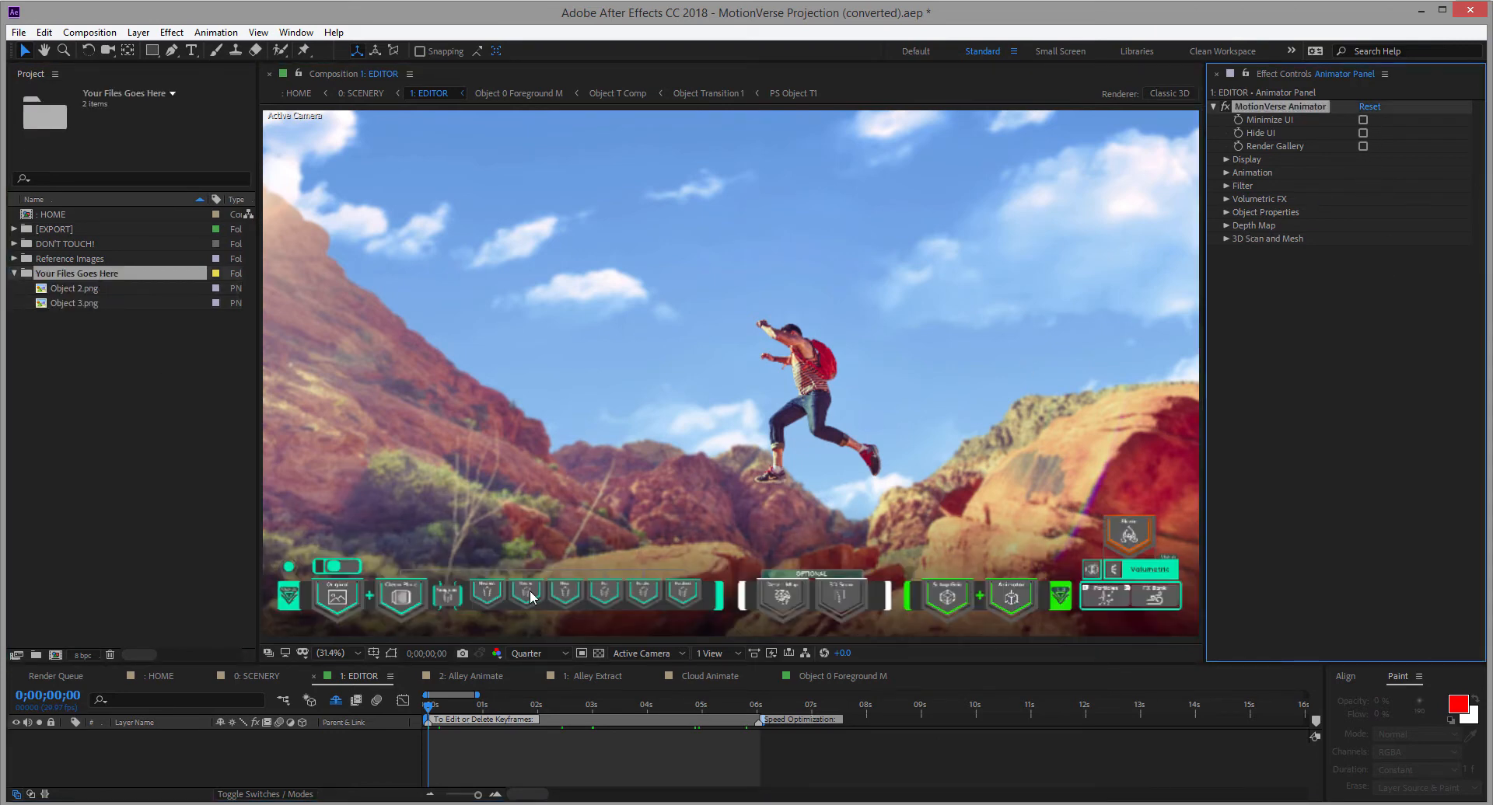
{"action": "double_click", "coordinate": [530, 590]}
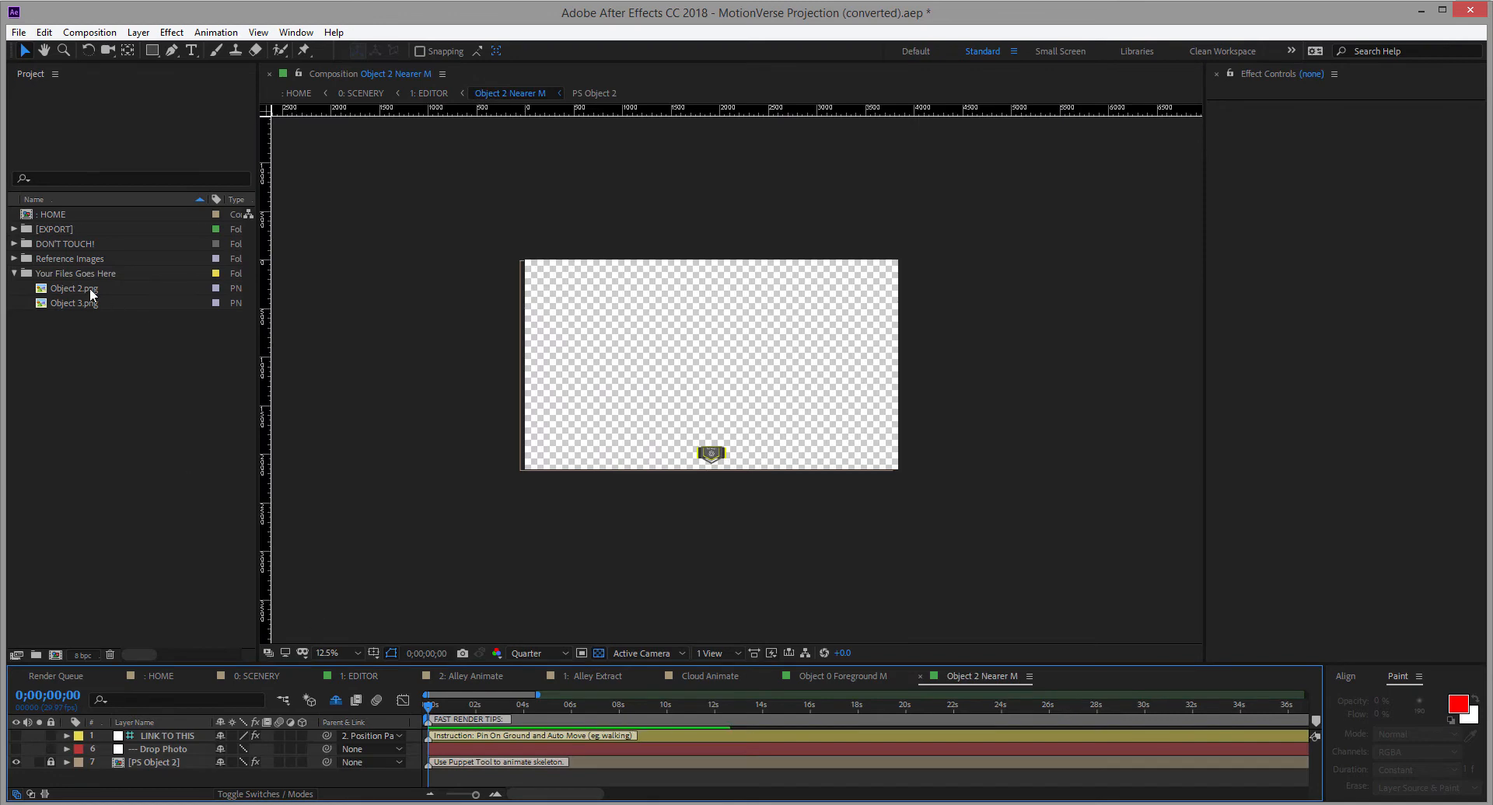
{"action": "left_click_drag", "start_coordinate": [91, 294], "coordinate": [166, 755]}
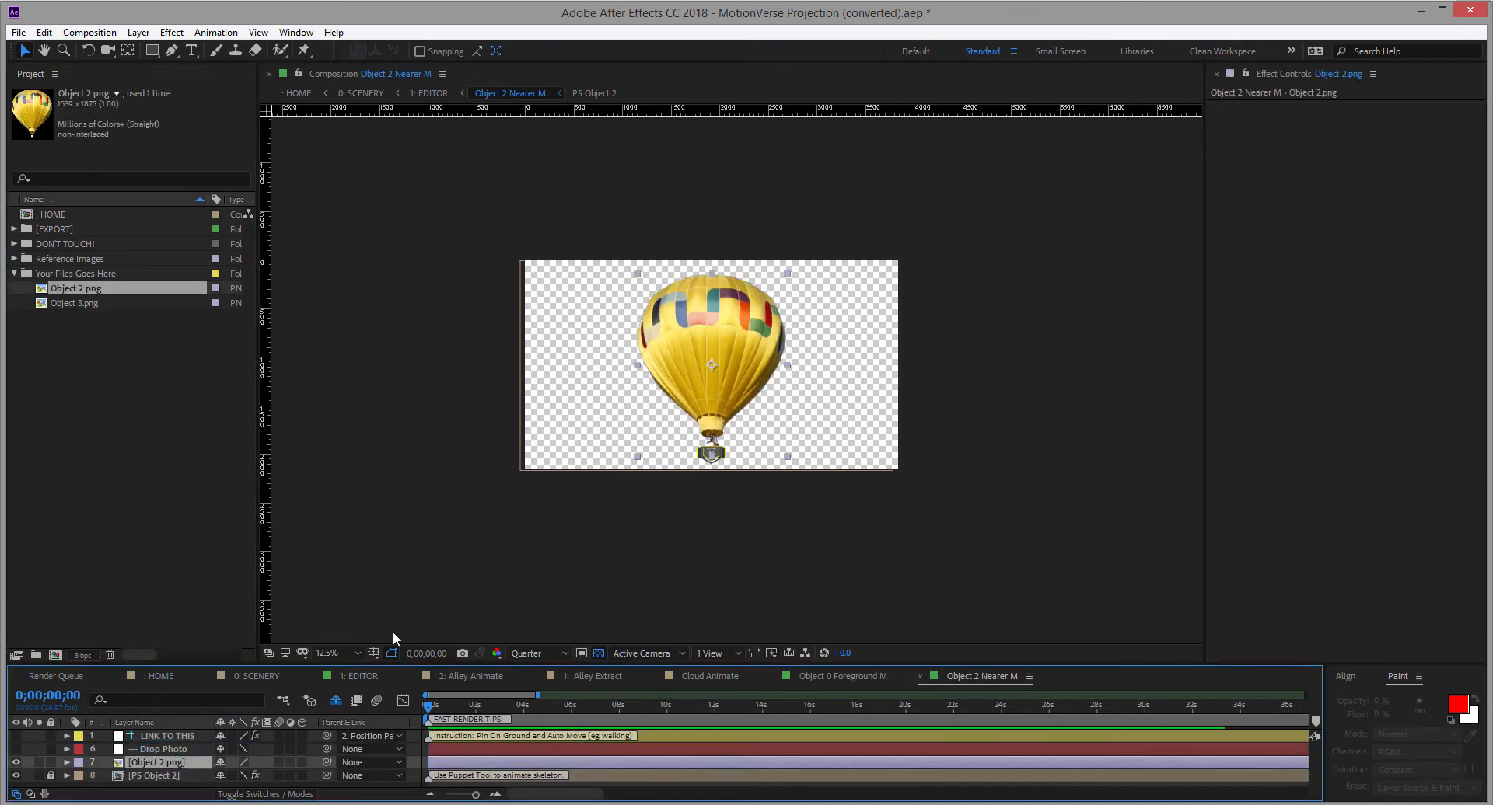
Open the Object 3 Near M composition from 1: EDITOR and add Object 3.png below the Drop Photo layer
{"action": "left_click", "coordinate": [375, 676]}
{"action": "double_click", "coordinate": [557, 595]}
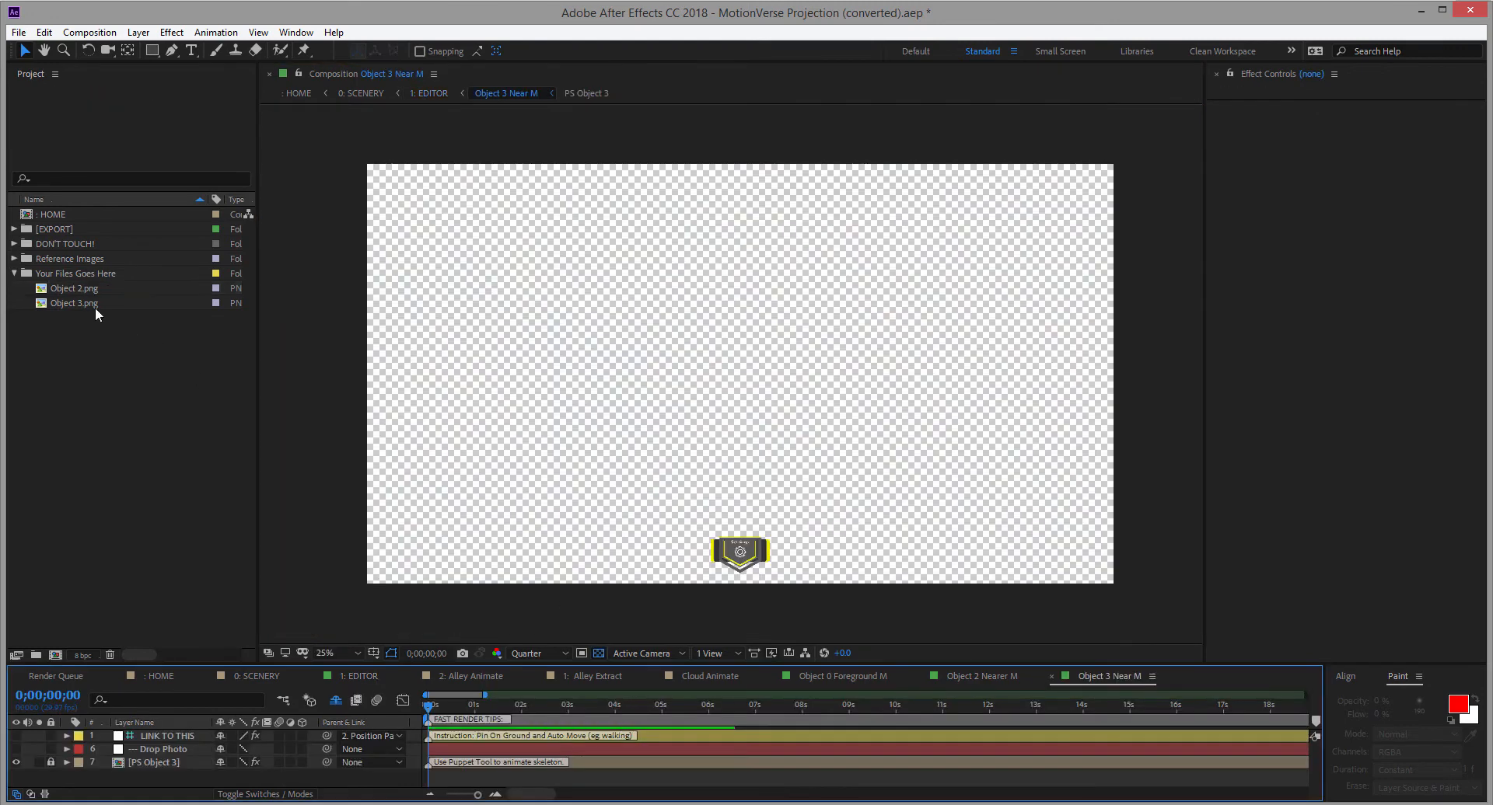
{"action": "left_click_drag", "start_coordinate": [95, 306], "coordinate": [179, 752]}
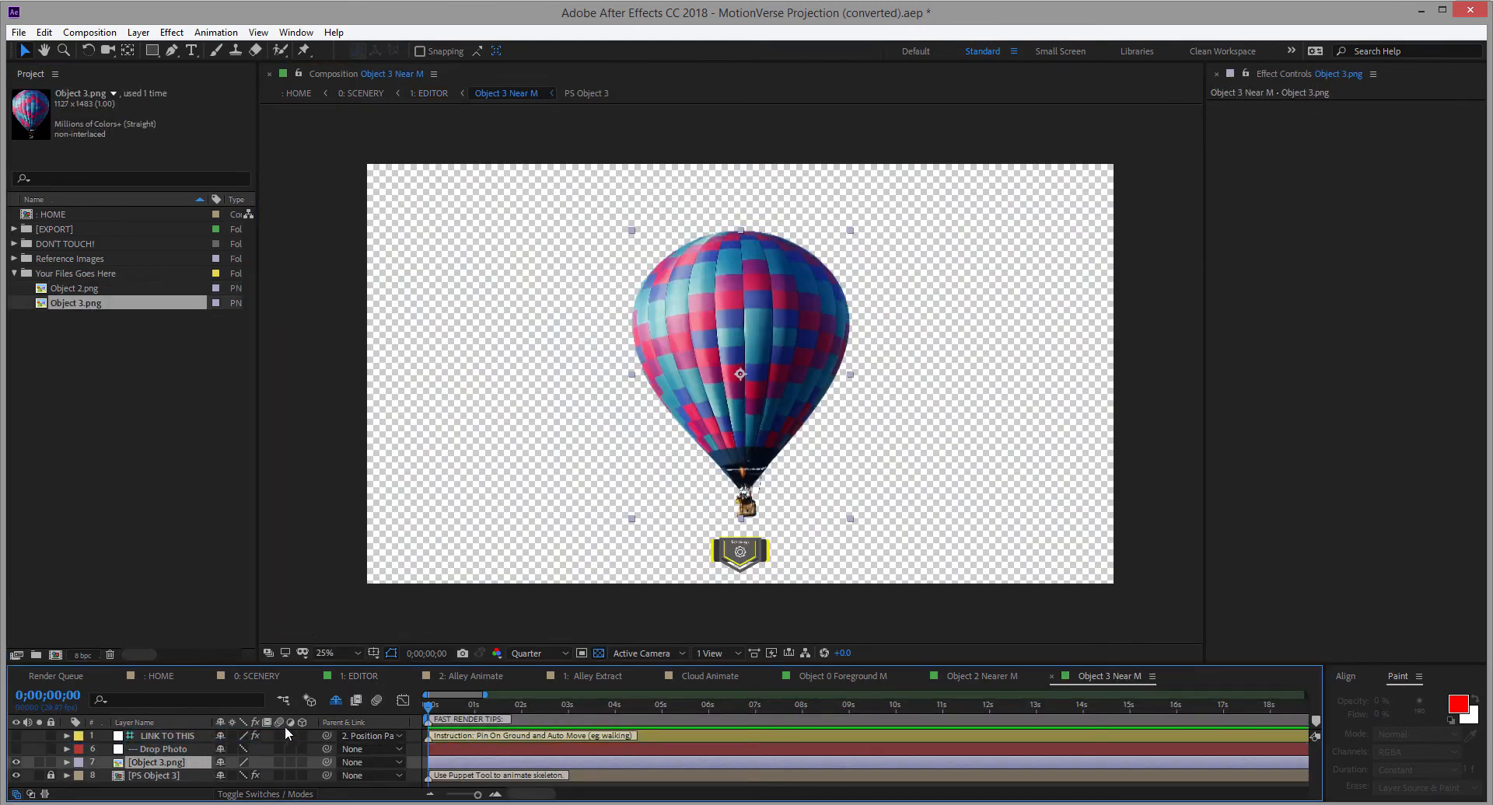
In 1: EDITOR, turn on the Animator Panel's Minimize UI and enable Object 2 Visibility for the Nearer Object
{"action": "left_click", "coordinate": [367, 677]}
{"action": "left_click", "coordinate": [1012, 597]}
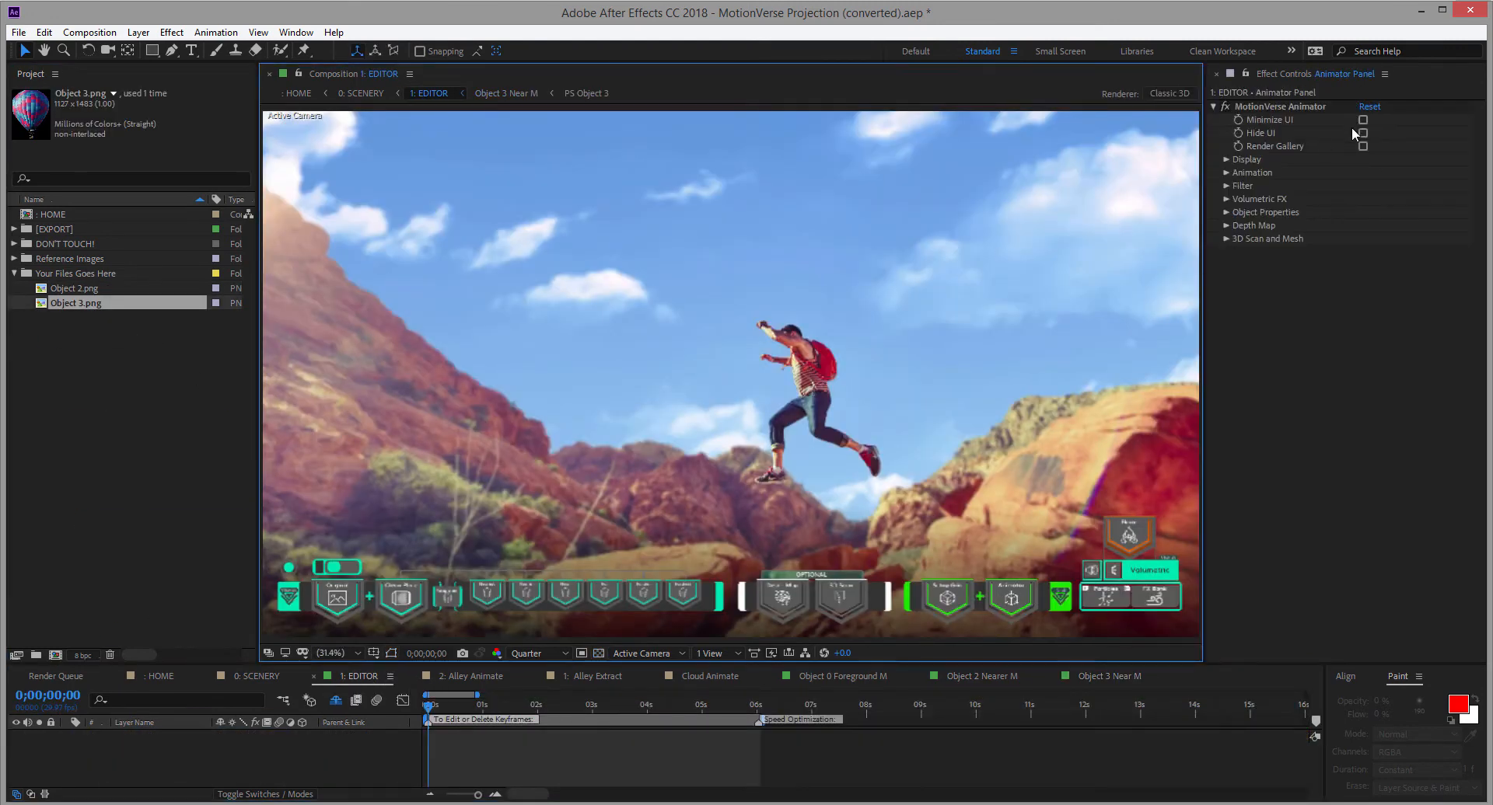
{"action": "left_click", "coordinate": [1364, 121]}
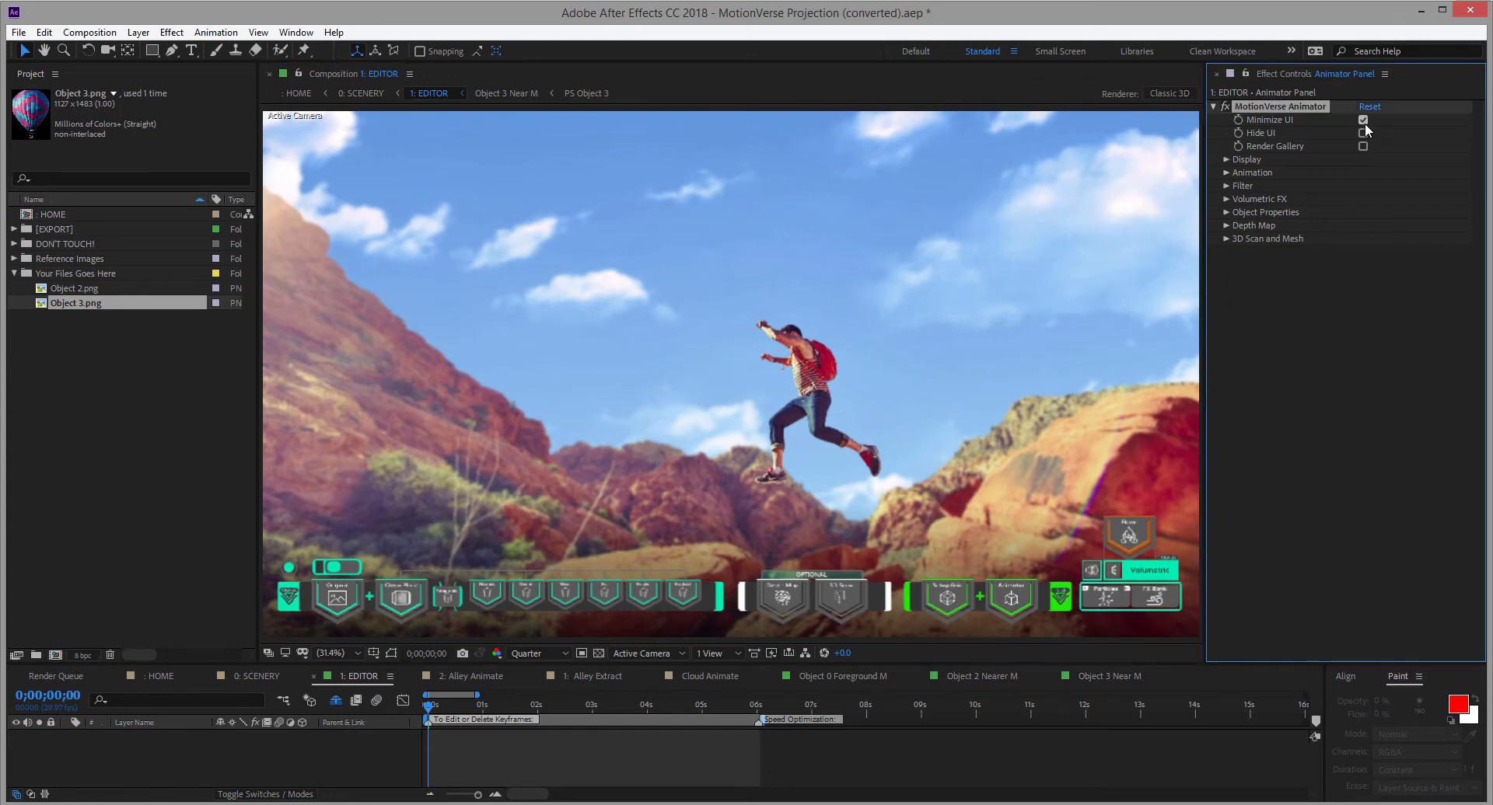
{"action": "left_click", "coordinate": [1227, 212]}
{"action": "left_click", "coordinate": [1240, 304]}
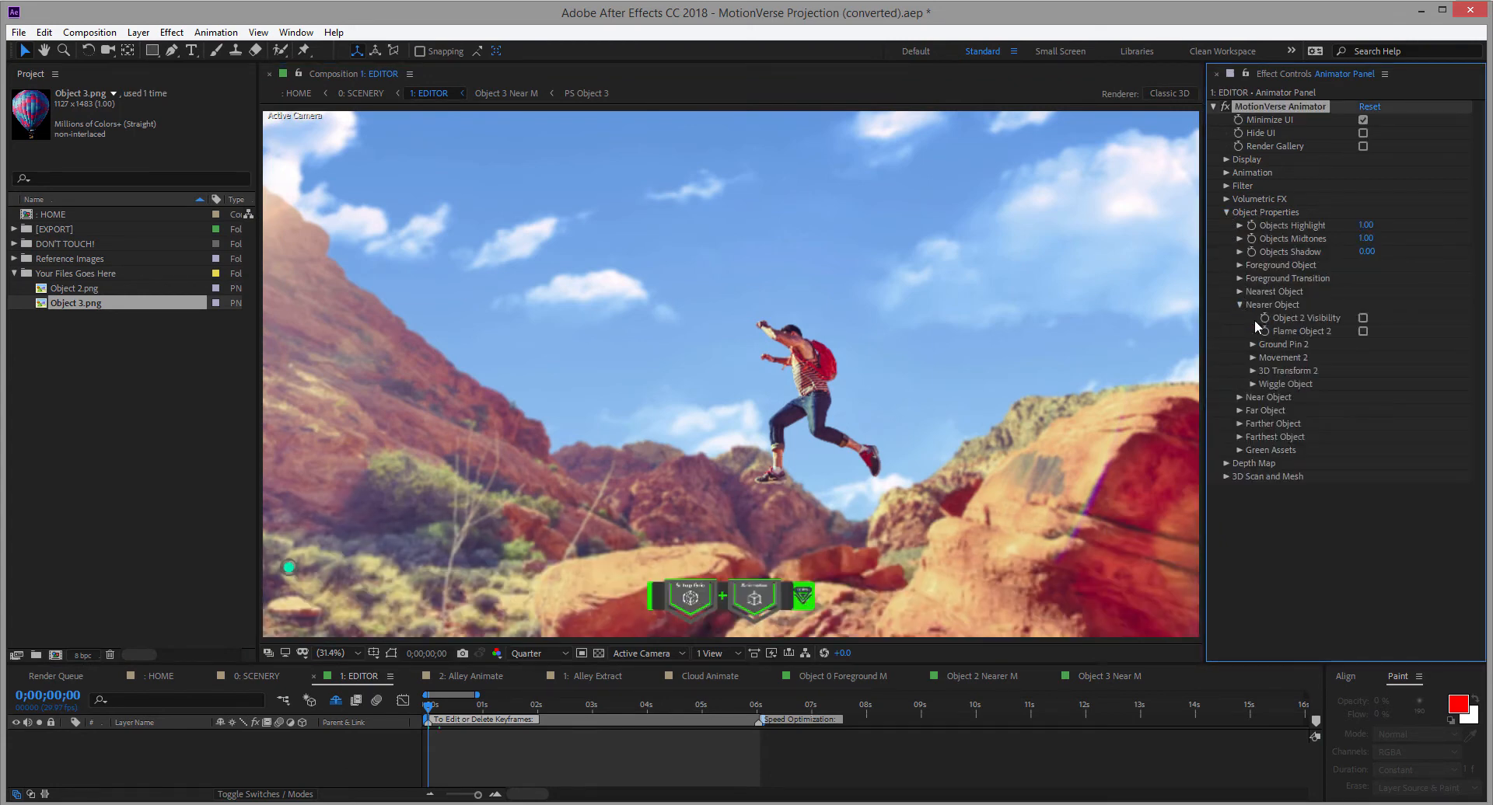
{"action": "left_click", "coordinate": [1362, 319]}
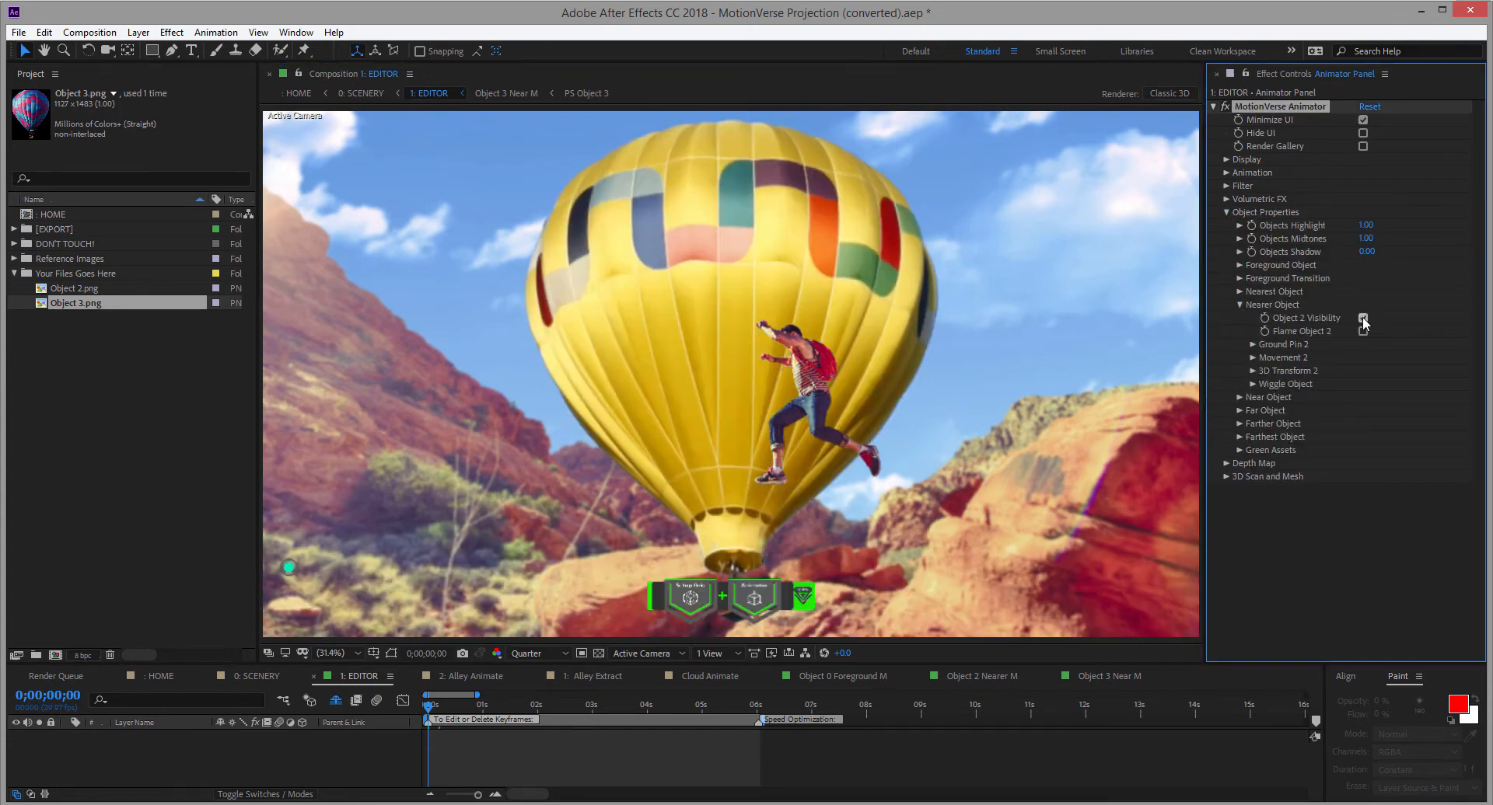
Set the Nearer Object's XY position to 800, -593 and its scale to 40
{"action": "left_click", "coordinate": [1251, 371]}
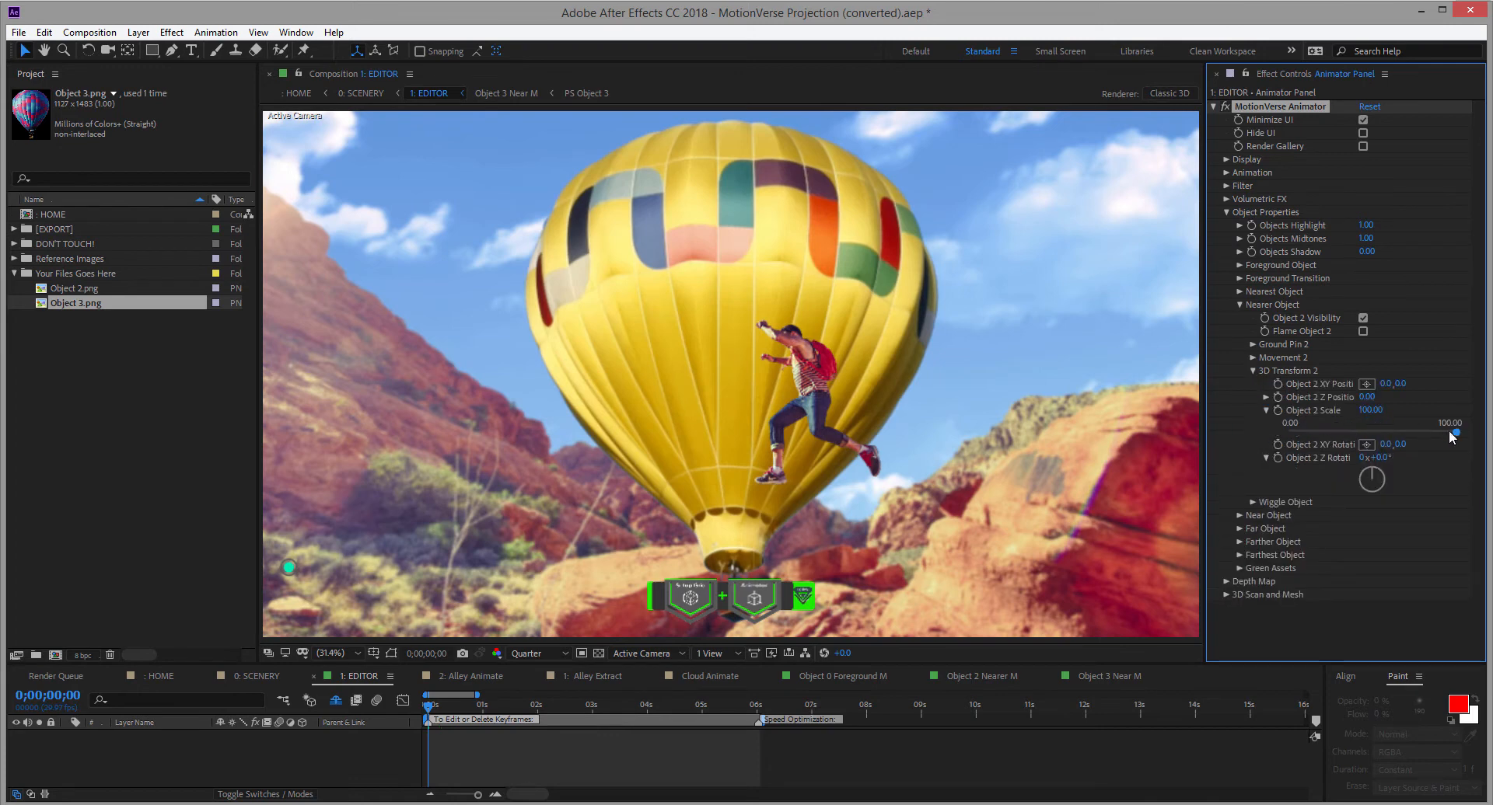
{"action": "left_click_drag", "start_coordinate": [1408, 431], "coordinate": [1401, 386]}
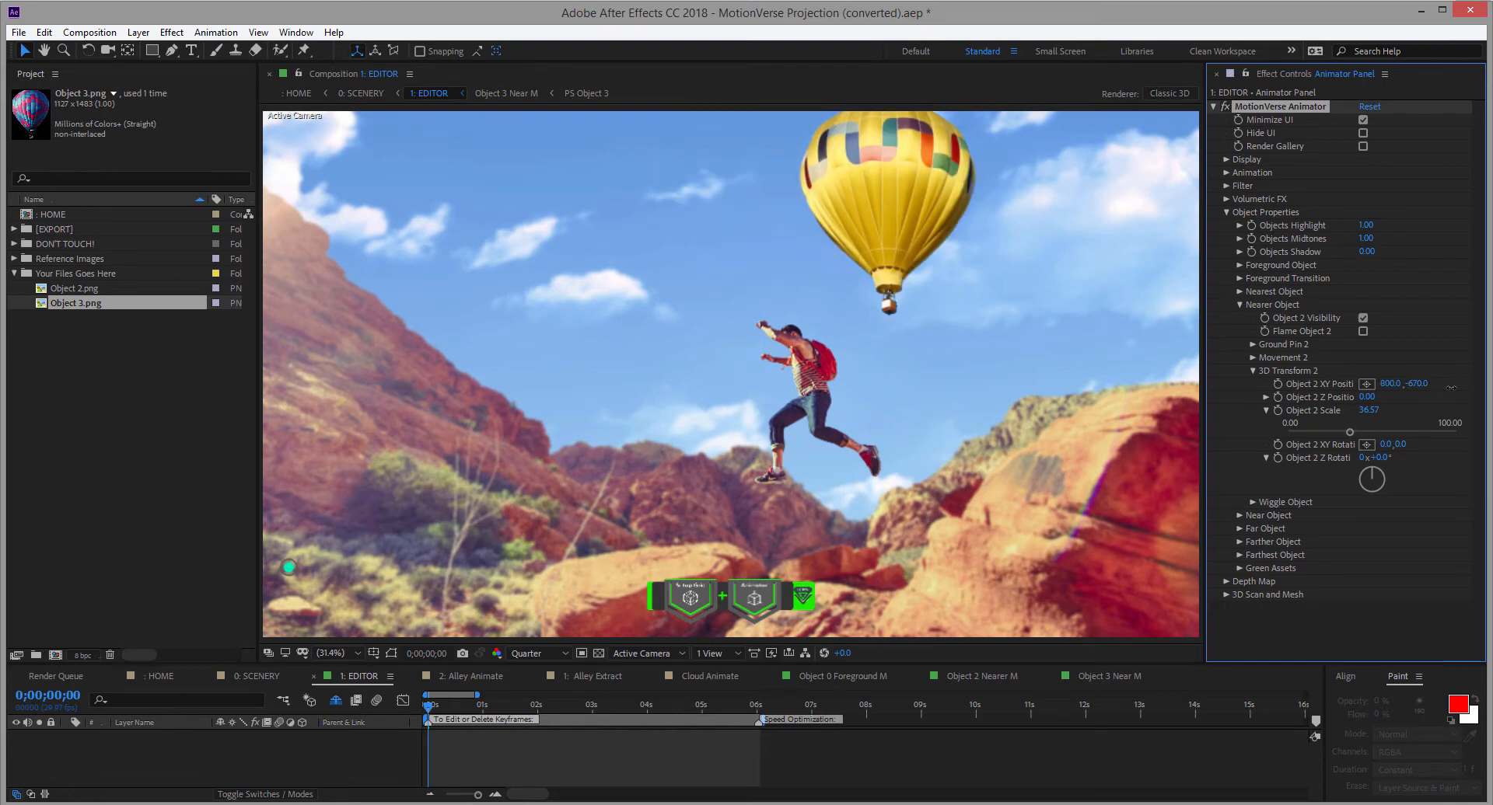
{"action": "left_click_drag", "start_coordinate": [1425, 383], "coordinate": [1484, 381]}
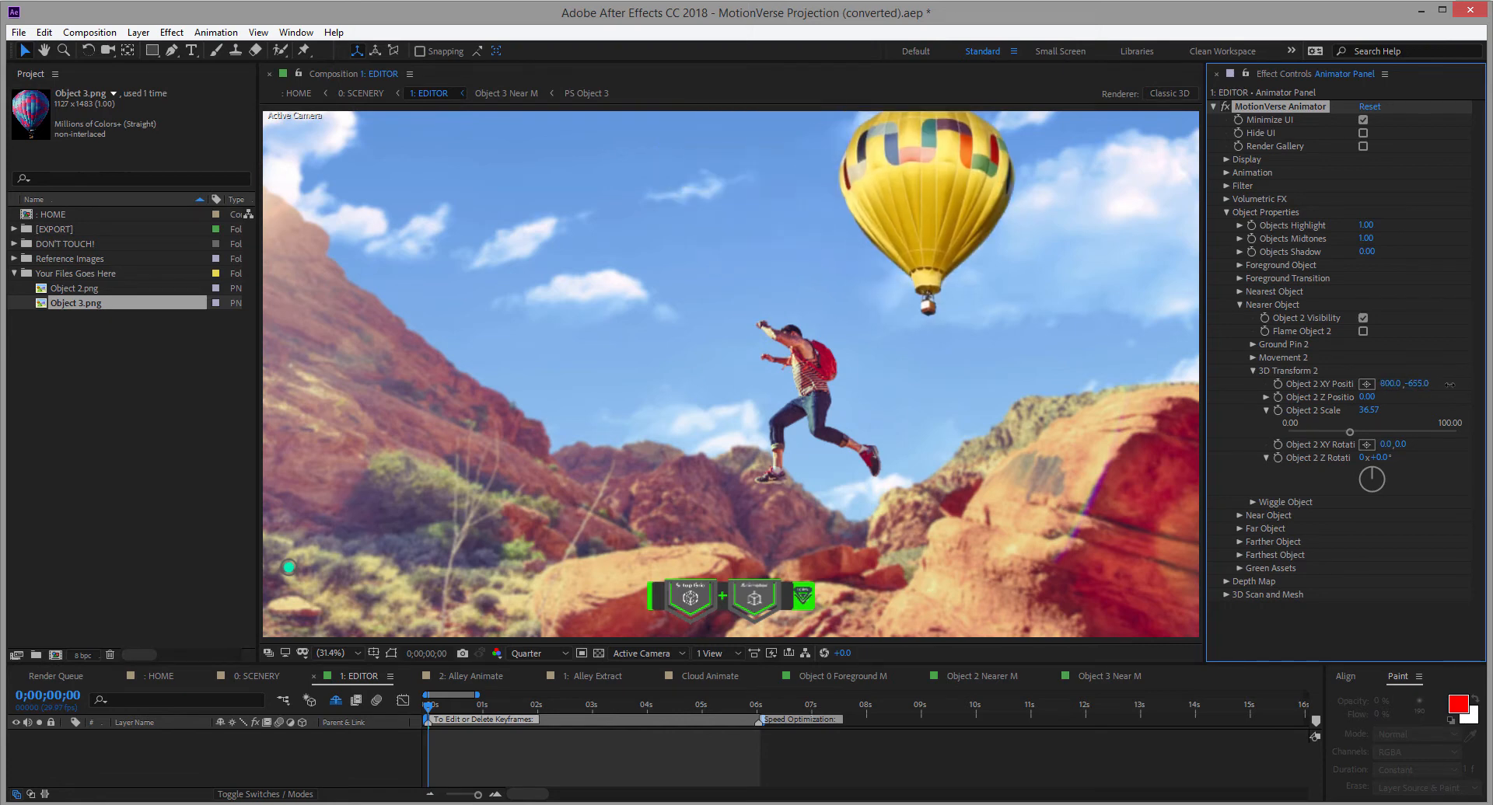
{"action": "left_click", "coordinate": [1369, 410]}
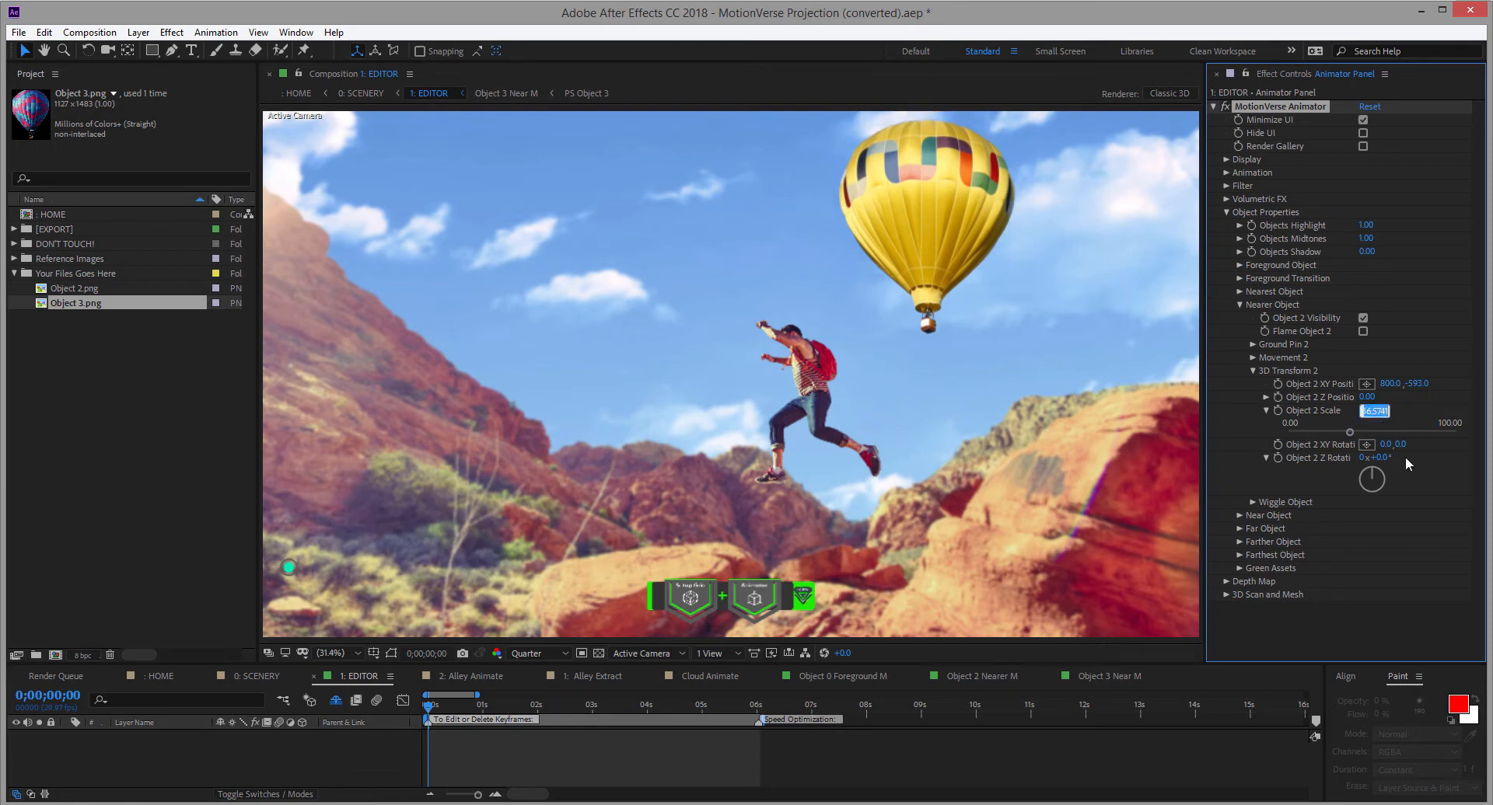
{"action": "type", "text": "40"}
{"action": "key", "text": "Return"}
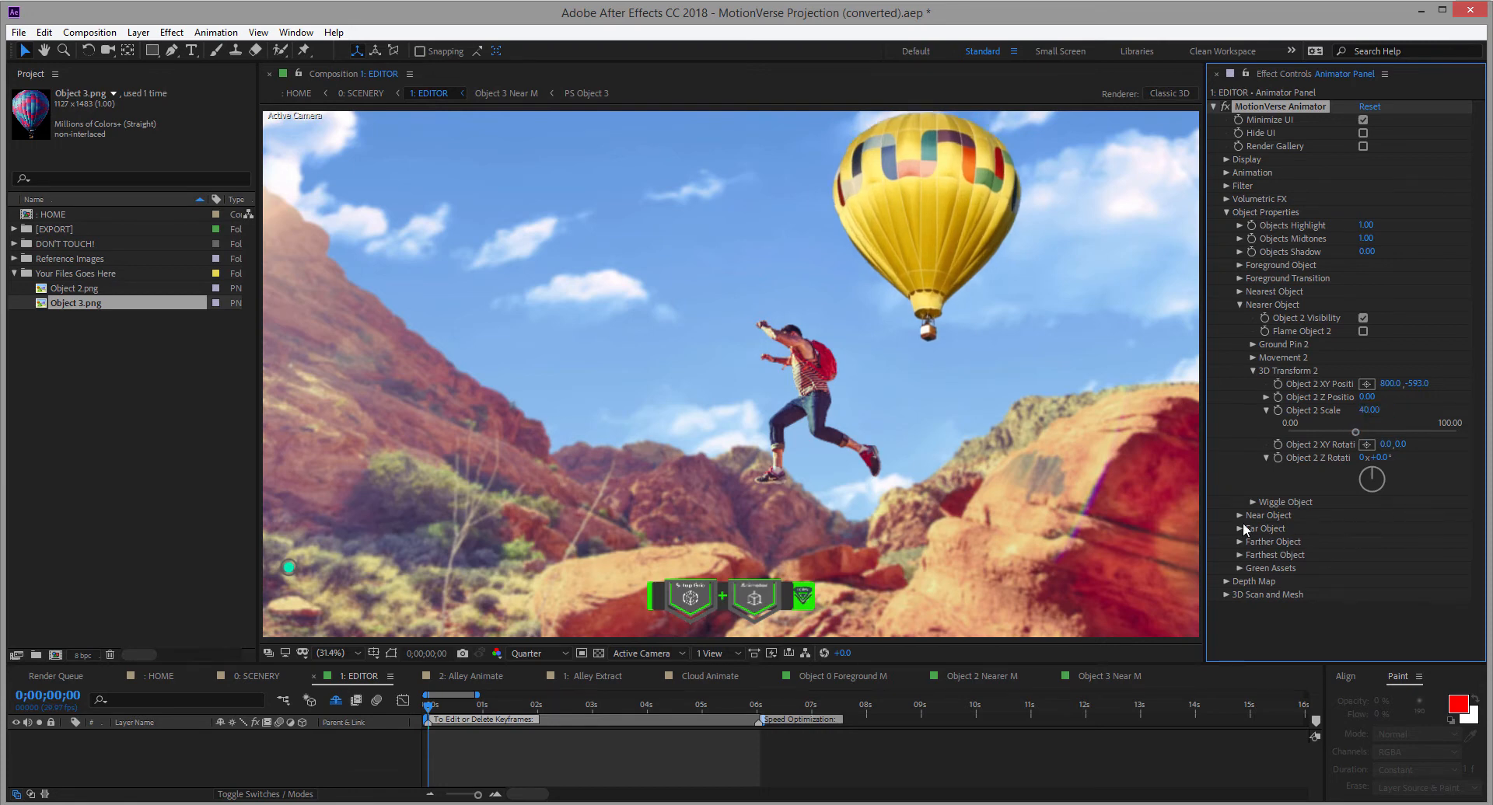
Enable Object 3 Visibility for the Near Object
{"action": "left_click", "coordinate": [1239, 516]}
{"action": "scroll", "coordinate": [1328, 546], "scroll_direction": "down", "scroll_amount": 1}
{"action": "left_click", "coordinate": [1362, 509]}
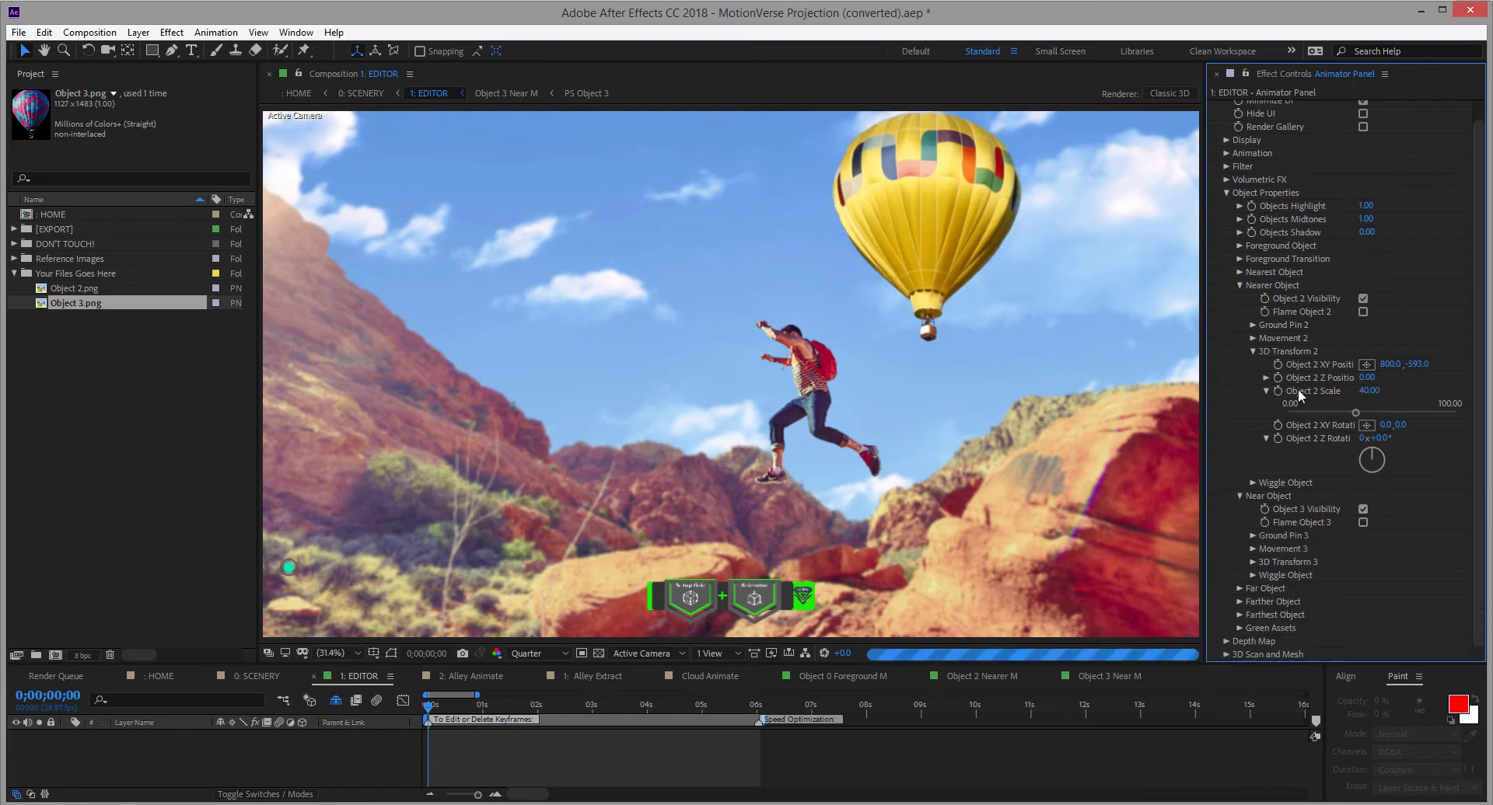
Set the Near Object's scale to 30.56 and XY position to -860, -520, and start keyframing both at the first frame
{"action": "left_click", "coordinate": [1238, 287]}
{"action": "left_click", "coordinate": [1251, 384]}
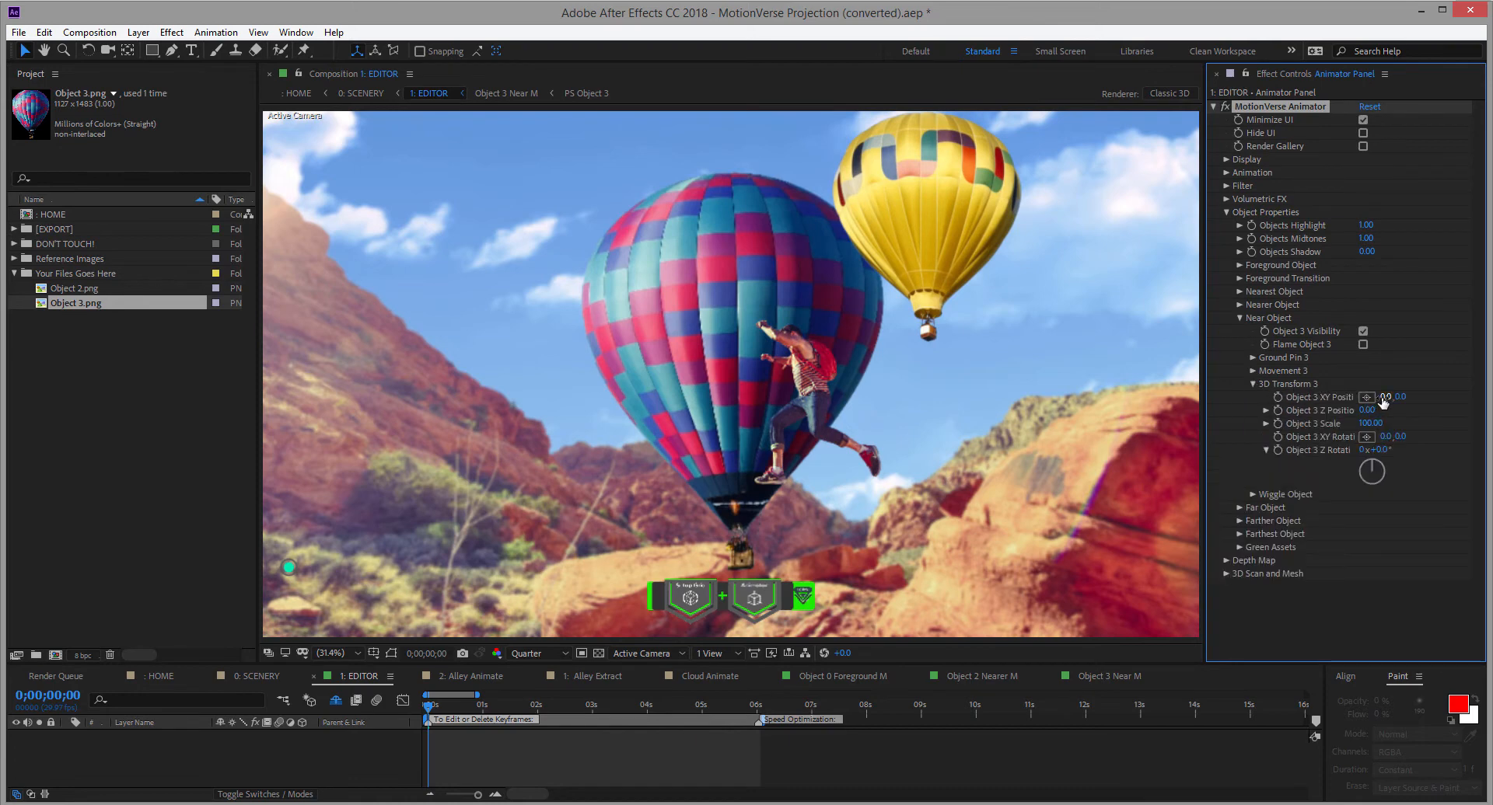
{"action": "left_click", "coordinate": [1267, 424]}
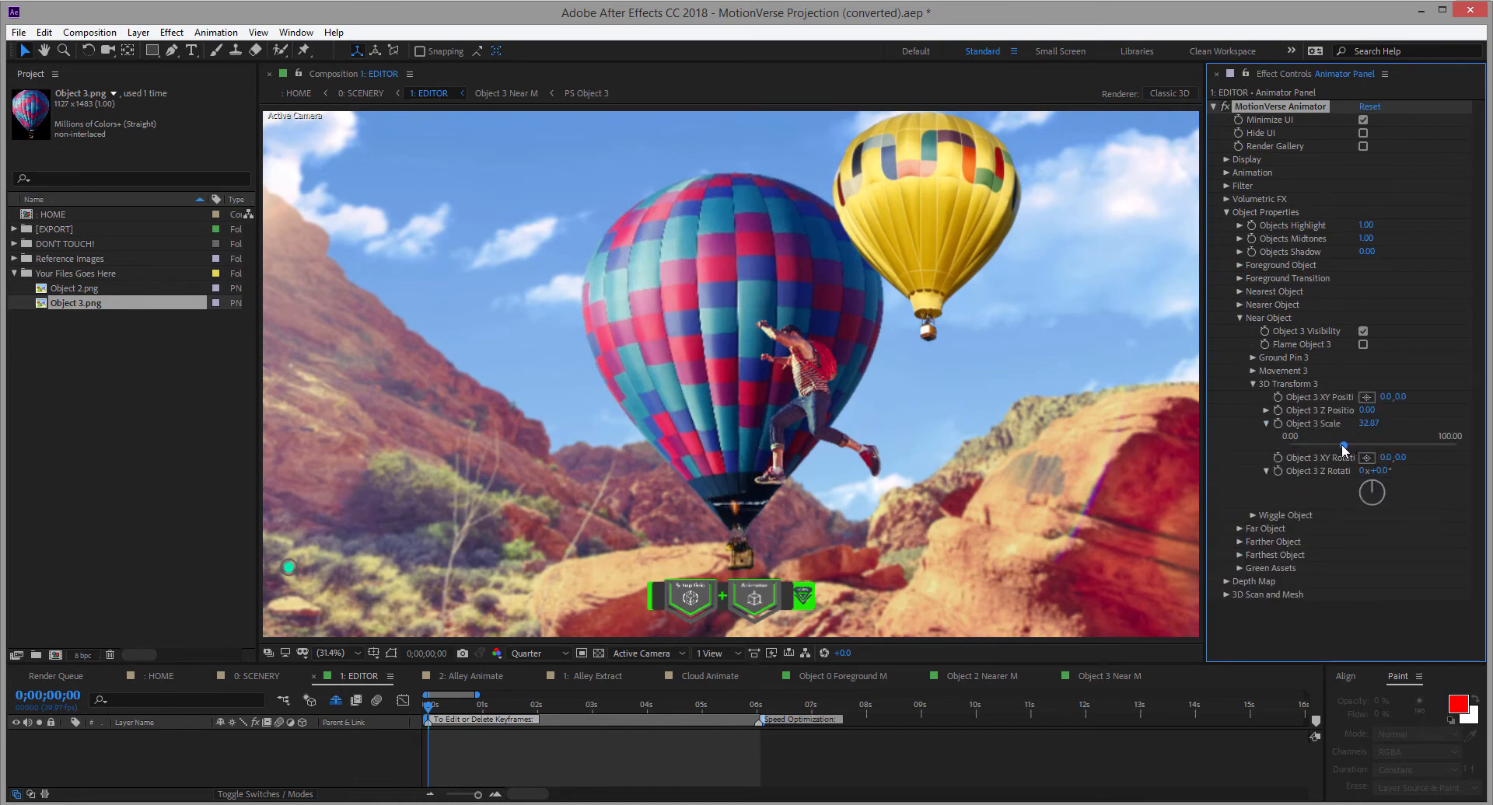
{"action": "left_click_drag", "start_coordinate": [1341, 444], "coordinate": [1337, 444]}
{"action": "left_click_drag", "start_coordinate": [1387, 396], "coordinate": [1310, 405]}
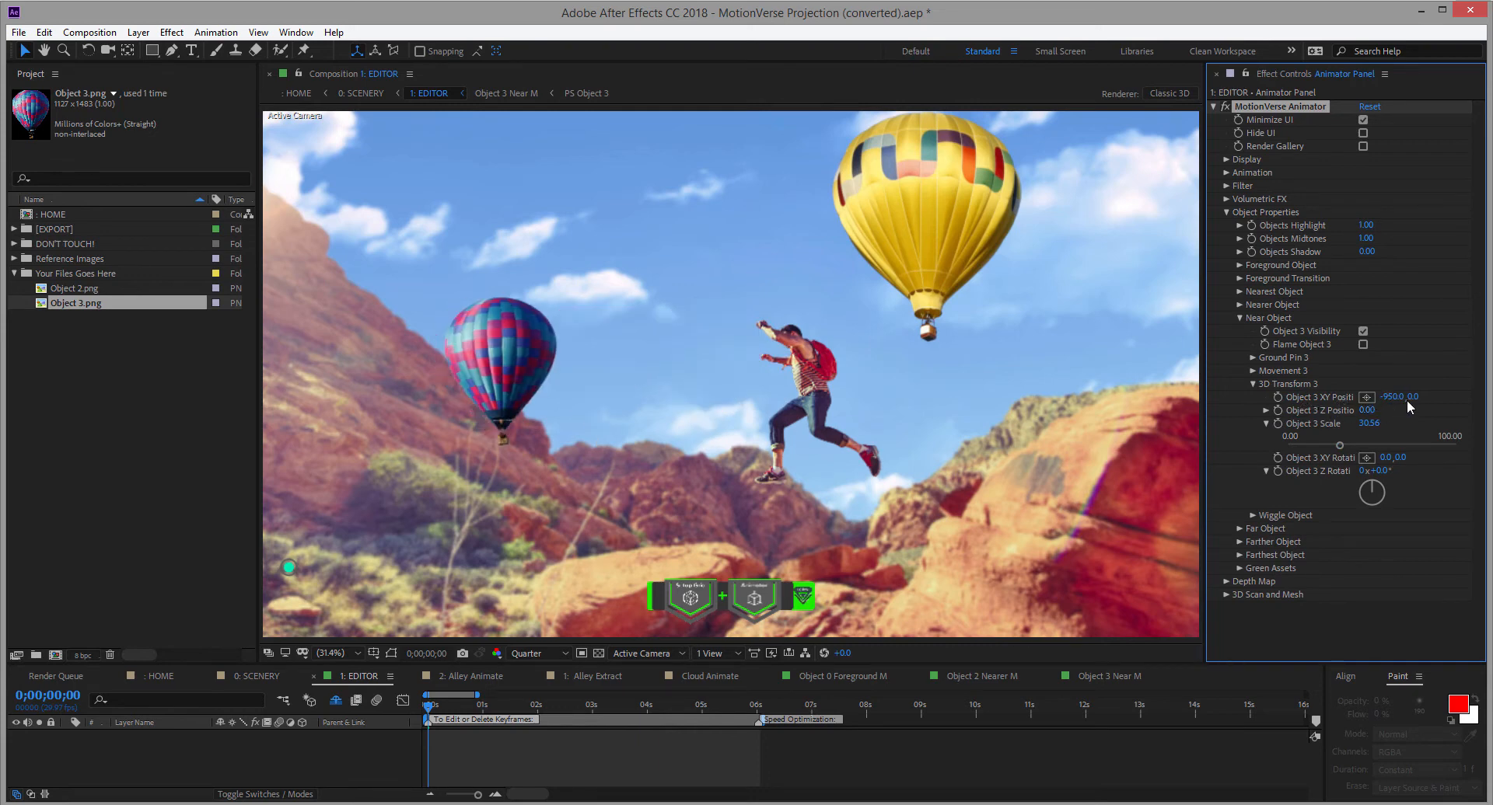
{"action": "left_click_drag", "start_coordinate": [1418, 396], "coordinate": [1384, 398]}
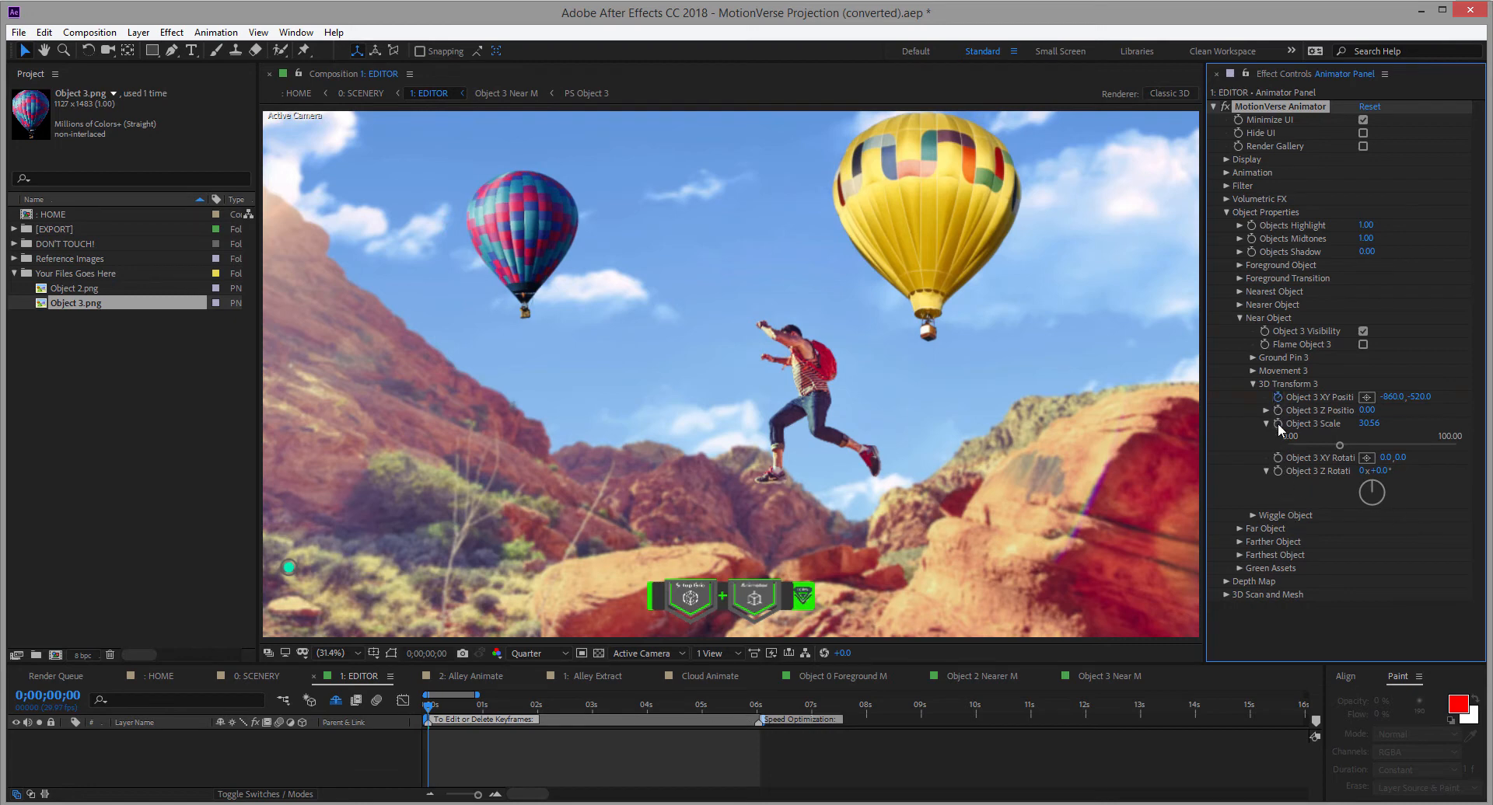
At 0;00;06;01, keyframe the Near Object's XY position at -680, -592 and its scale at 50.46
{"action": "left_click", "coordinate": [760, 706]}
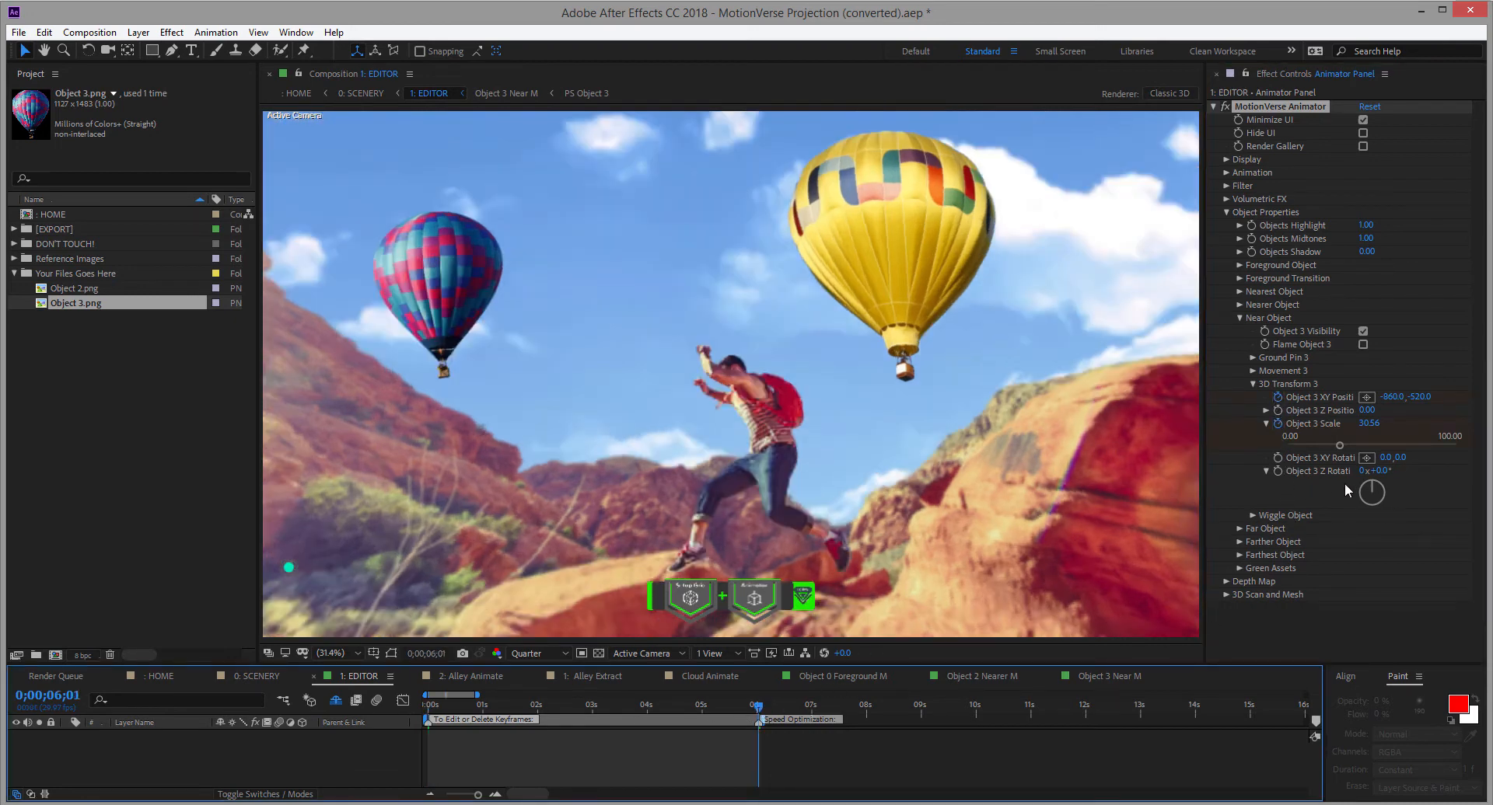
{"action": "left_click_drag", "start_coordinate": [1342, 445], "coordinate": [1359, 445]}
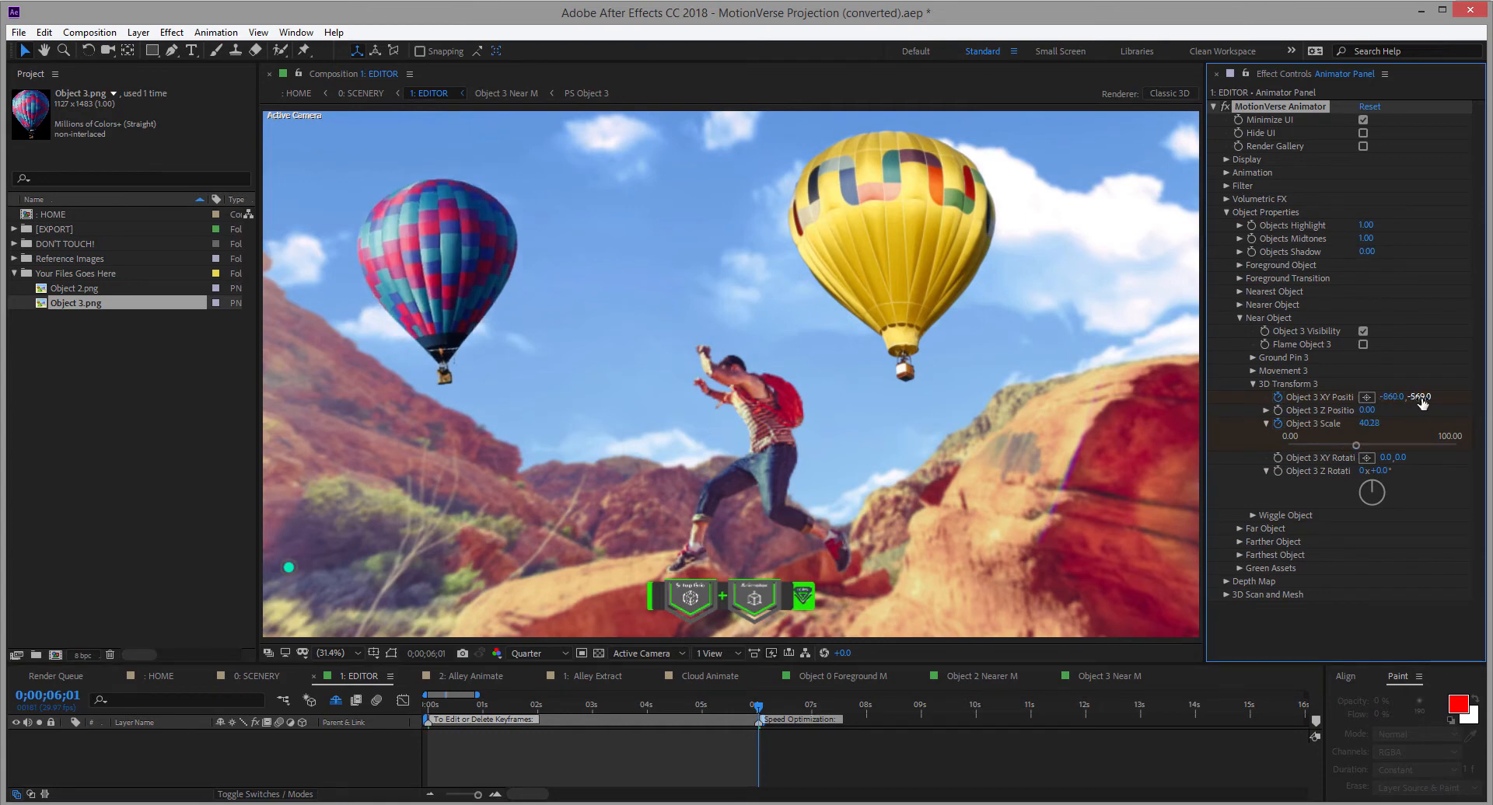
{"action": "left_click_drag", "start_coordinate": [1420, 398], "coordinate": [1399, 400]}
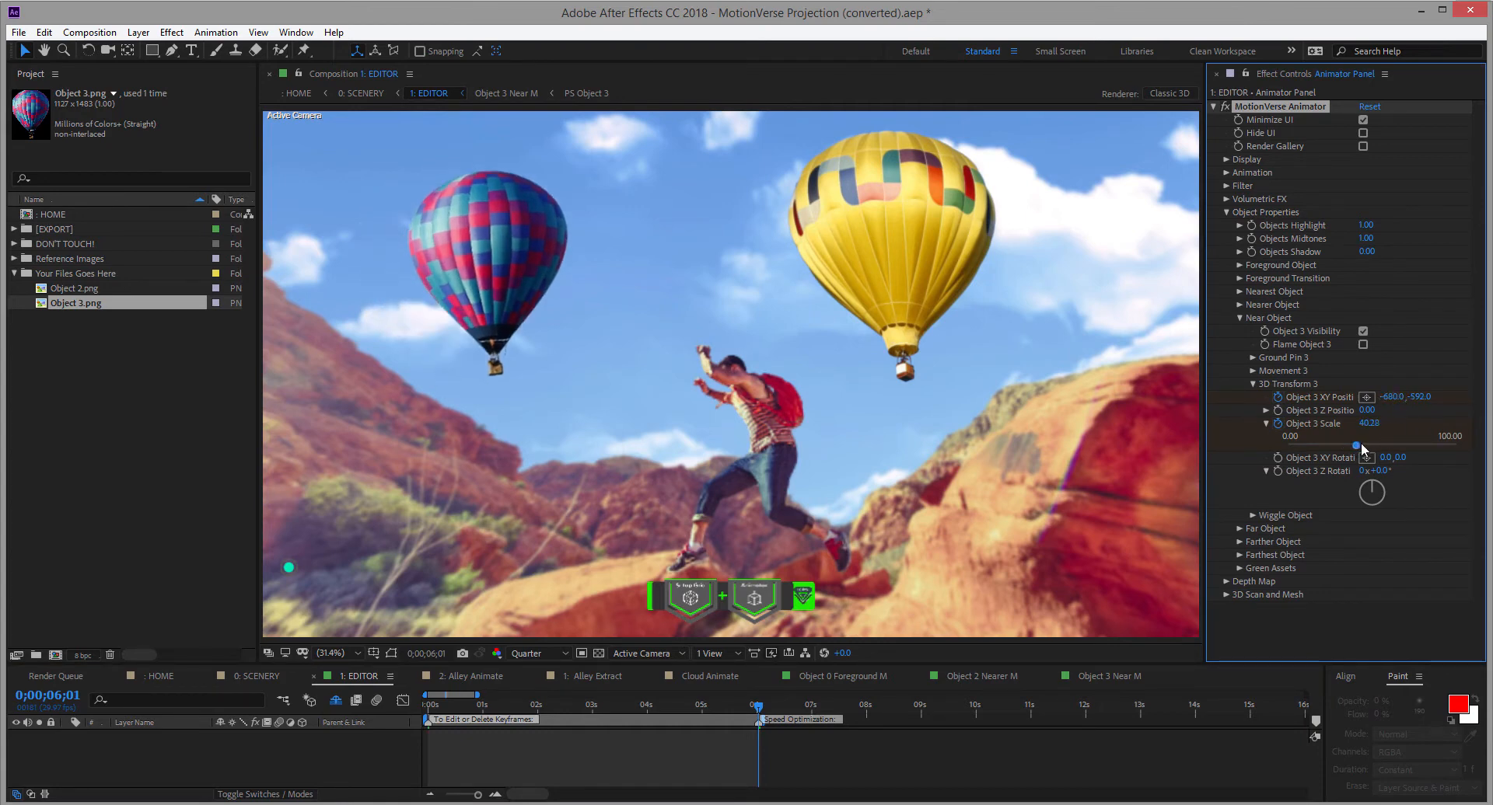
{"action": "left_click_drag", "start_coordinate": [1360, 443], "coordinate": [1373, 445]}
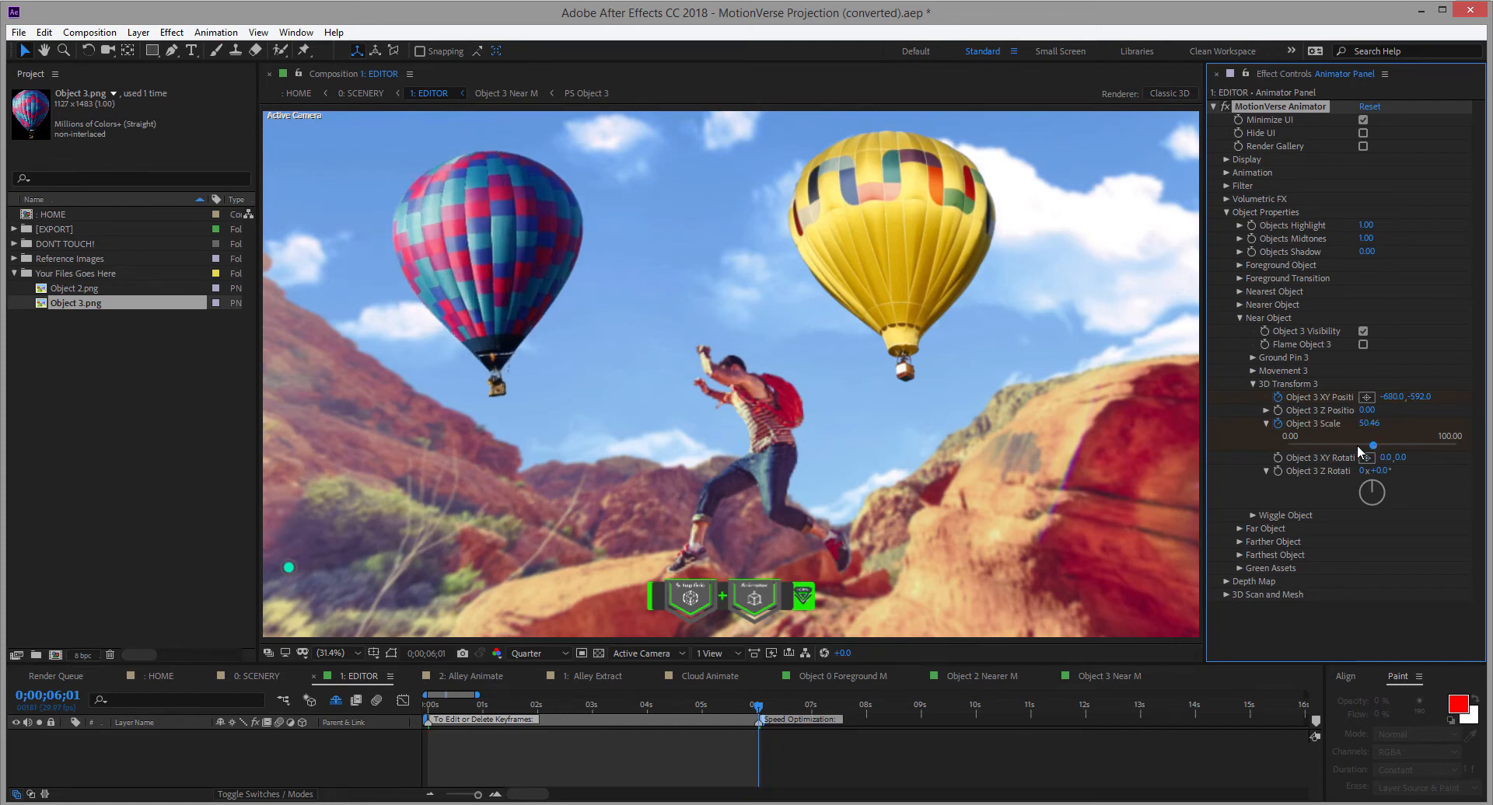
{"action": "left_click", "coordinate": [1253, 385]}
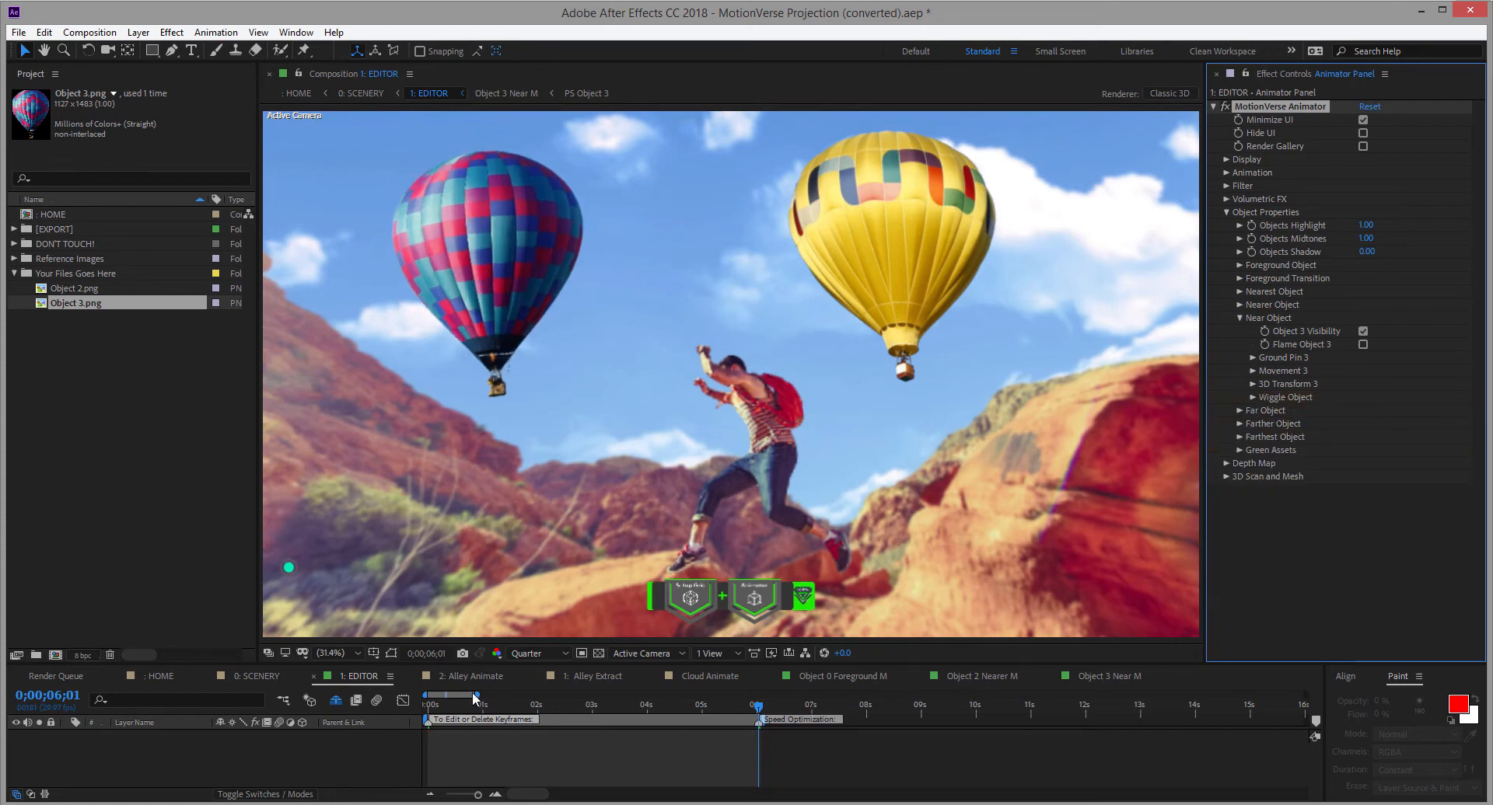
Keyframe the Nearer Object's position and scale at the start, then set XY position 1340, -823 and scale 59.26 at 0;00;06;01
{"action": "left_click", "coordinate": [427, 706]}
{"action": "left_click", "coordinate": [1238, 317]}
{"action": "left_click", "coordinate": [1240, 304]}
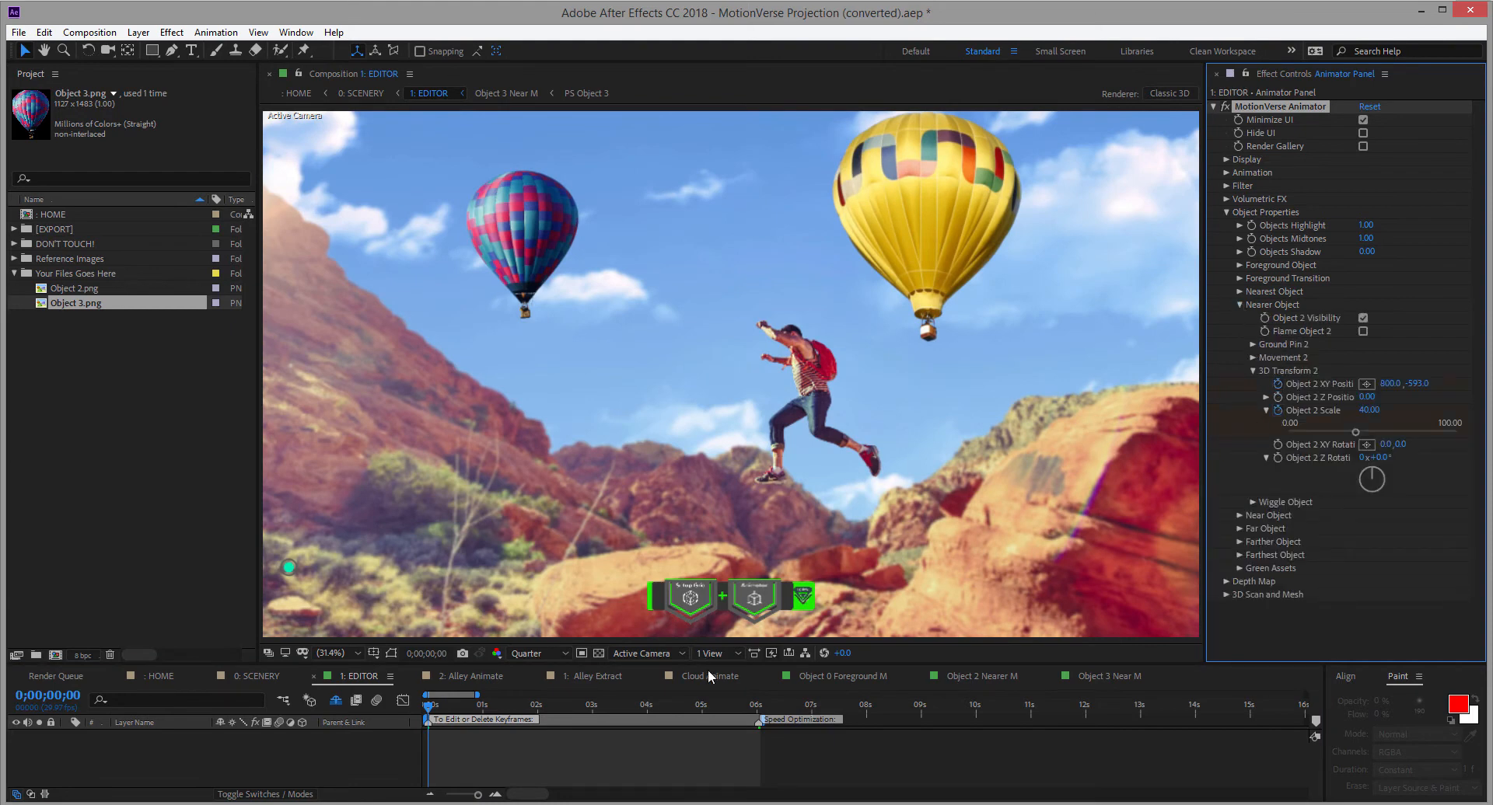
{"action": "left_click", "coordinate": [758, 705]}
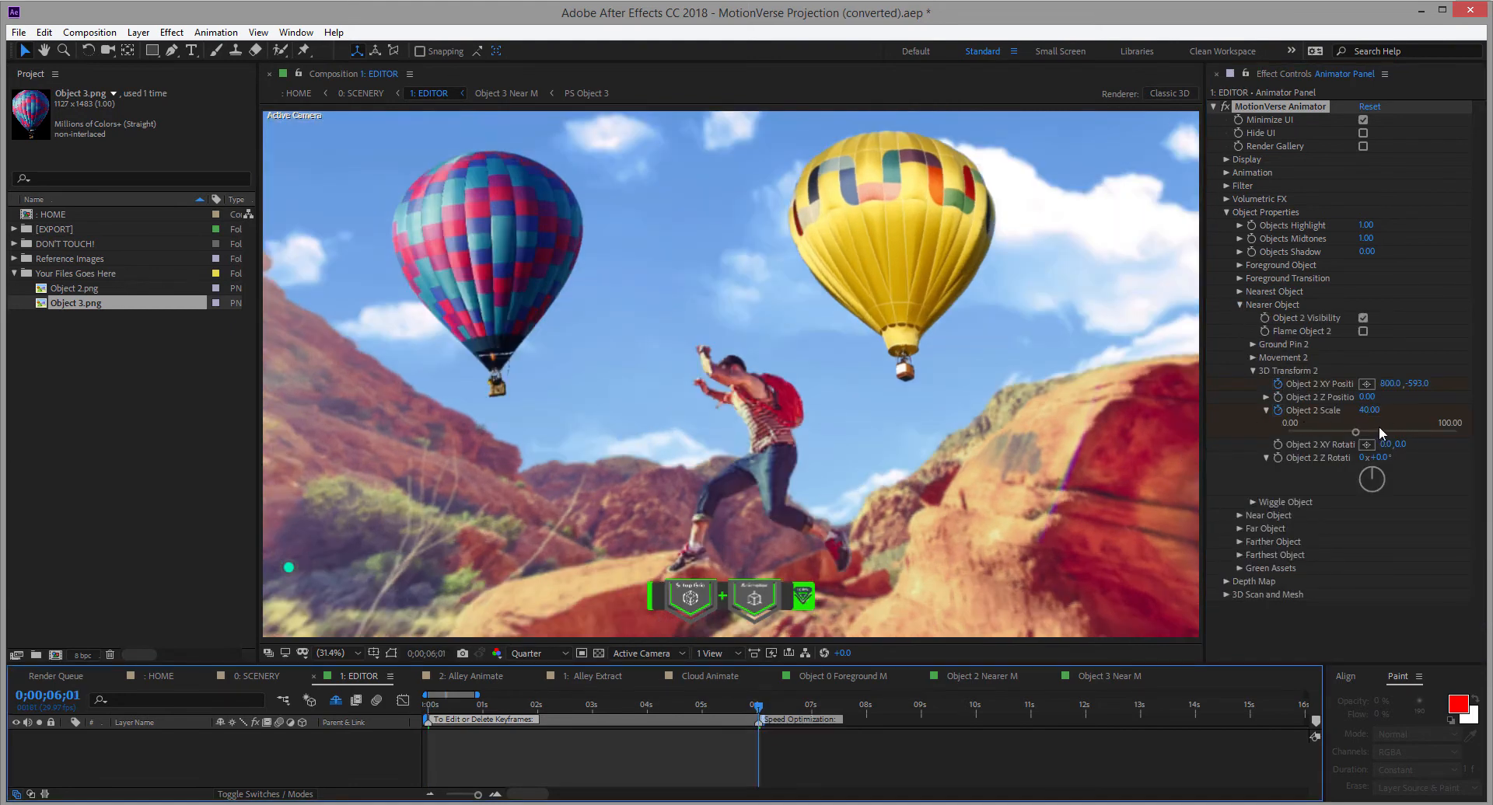
{"action": "left_click", "coordinate": [1386, 429]}
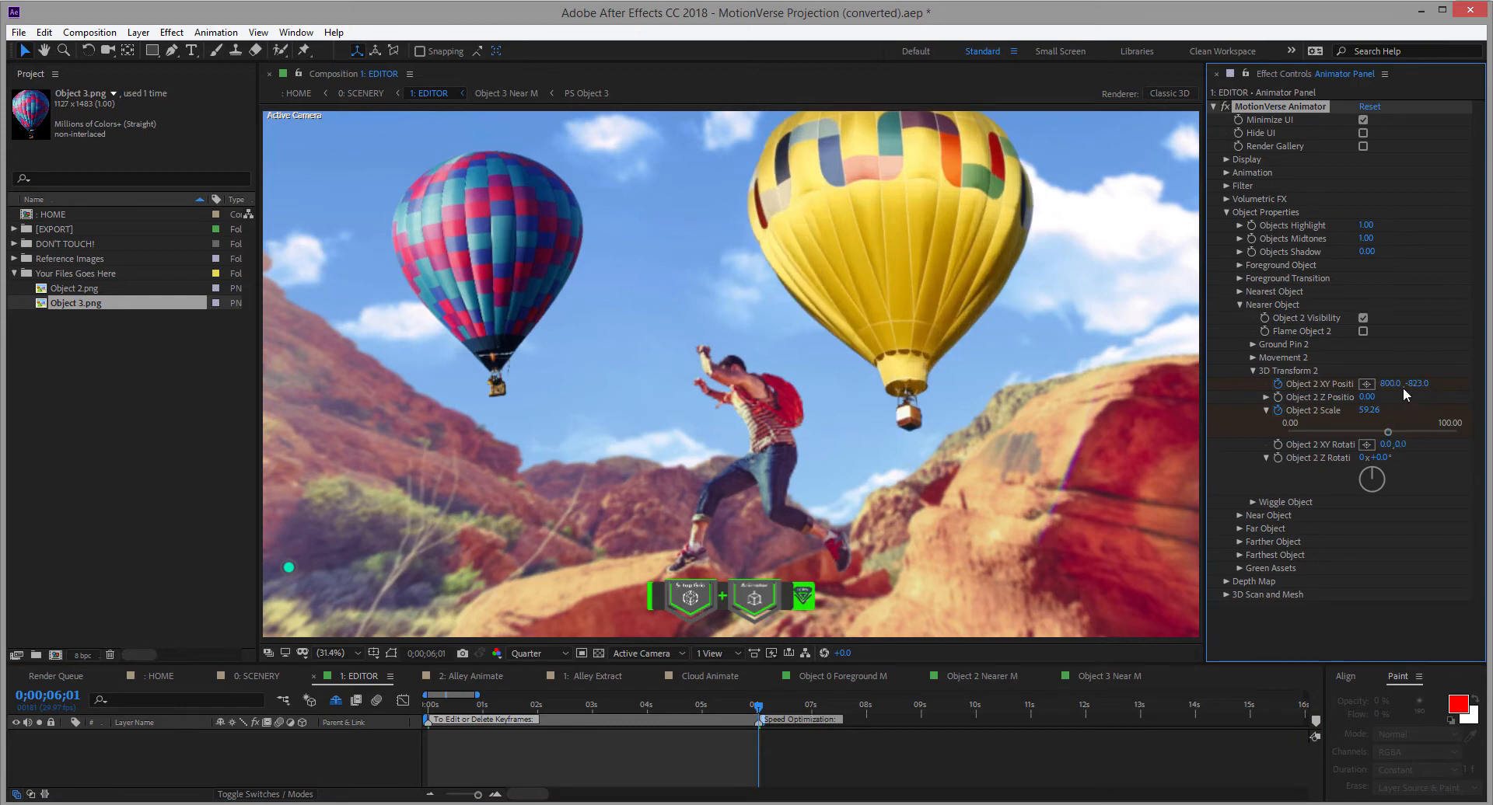
{"action": "left_click_drag", "start_coordinate": [1390, 384], "coordinate": [1415, 390]}
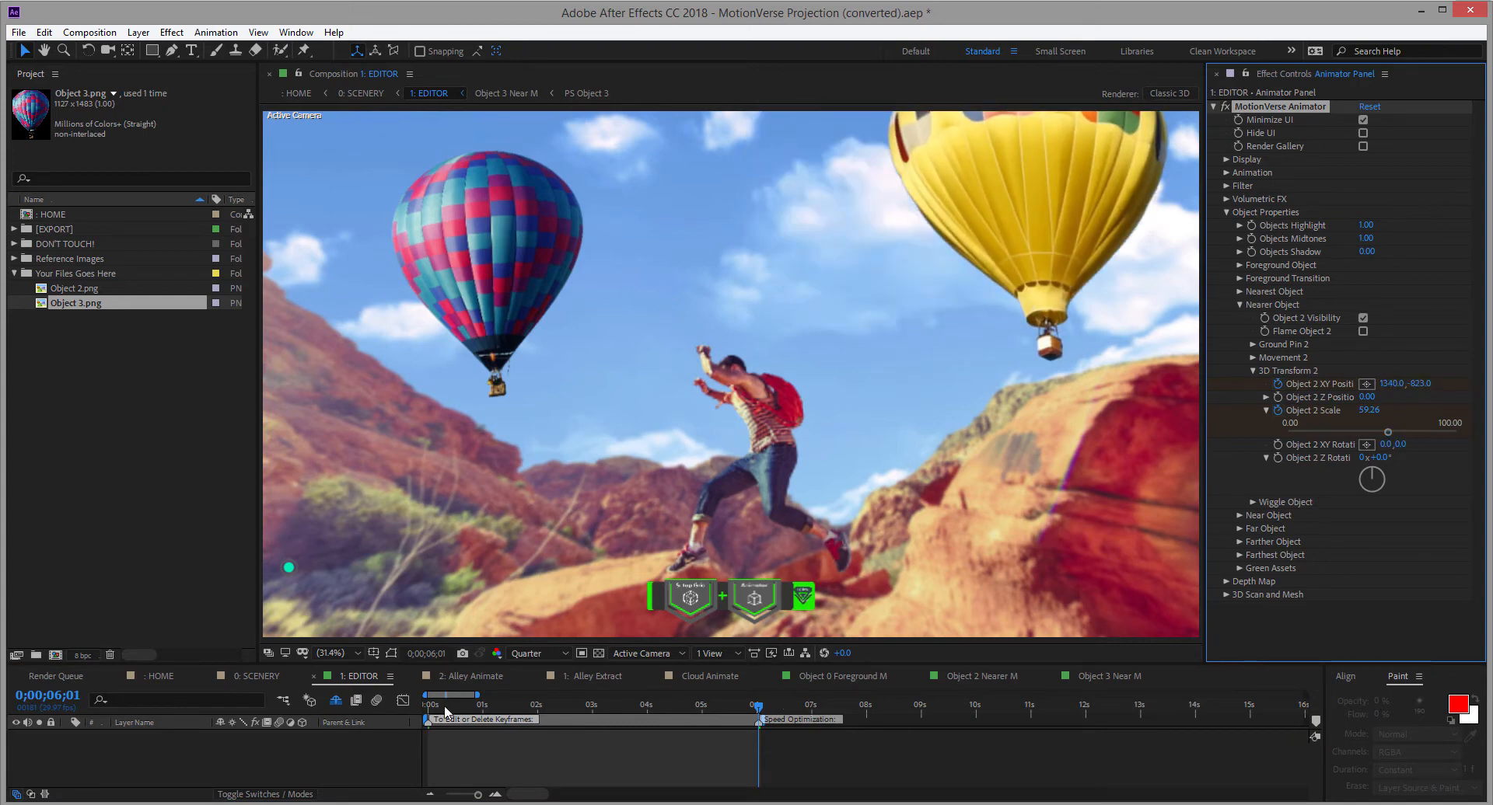
Return to the first frame and collapse the Nearer Object, Object Properties and MotionVerse Animator groups
{"action": "left_click_drag", "start_coordinate": [447, 709], "coordinate": [409, 707]}
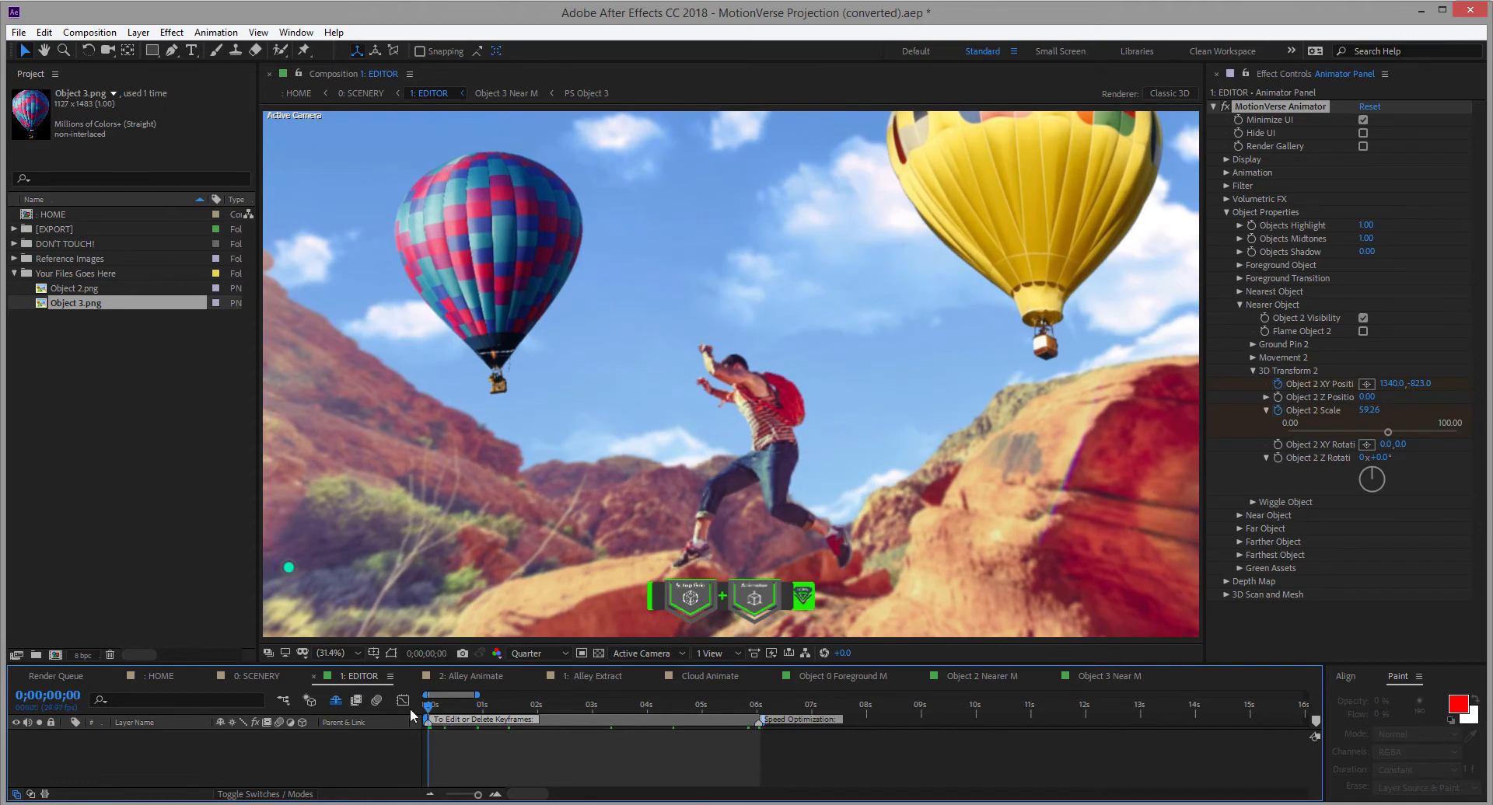
{"action": "left_click", "coordinate": [1252, 371]}
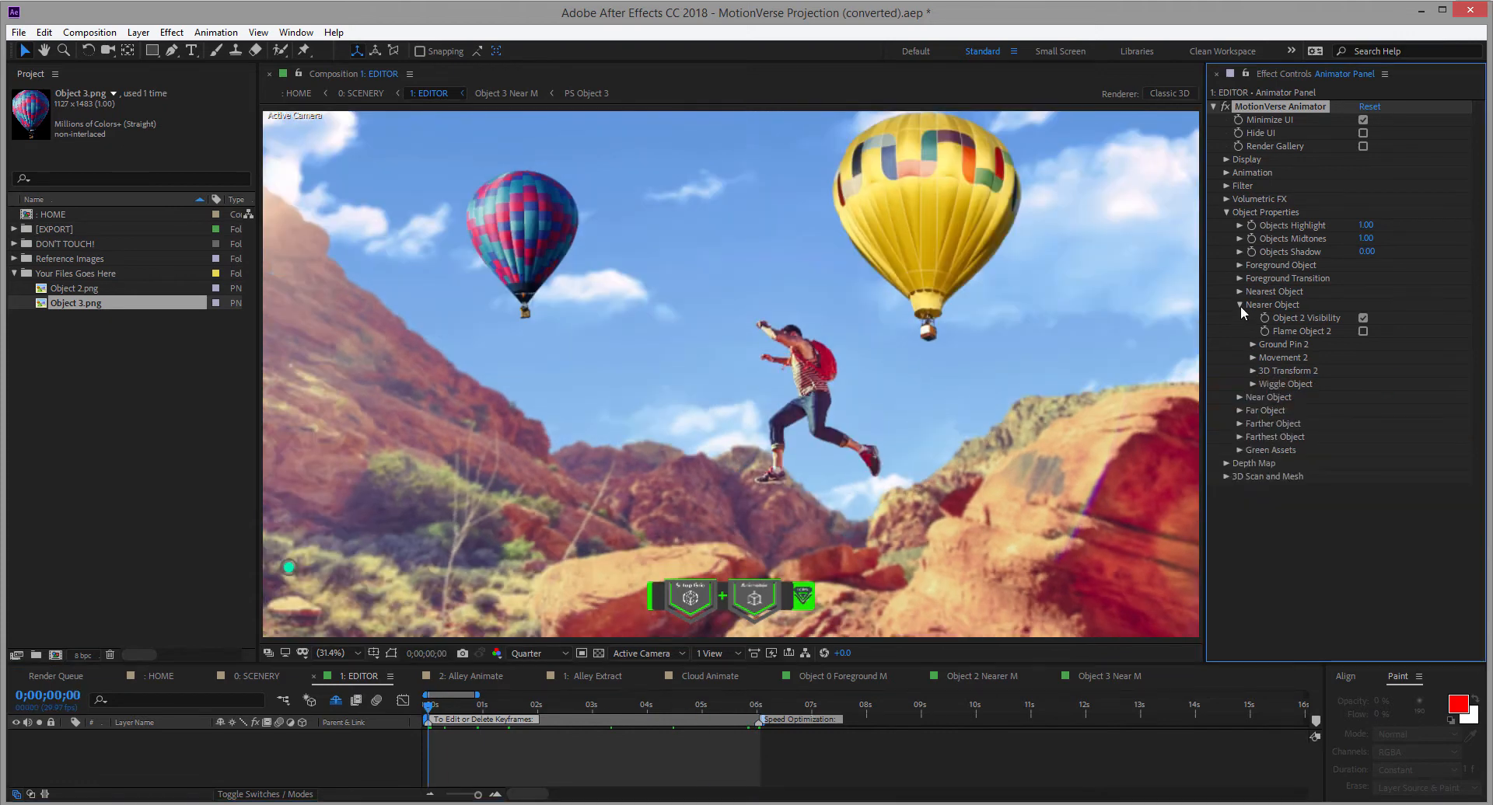
{"action": "left_click", "coordinate": [1239, 306]}
{"action": "left_click", "coordinate": [1225, 213]}
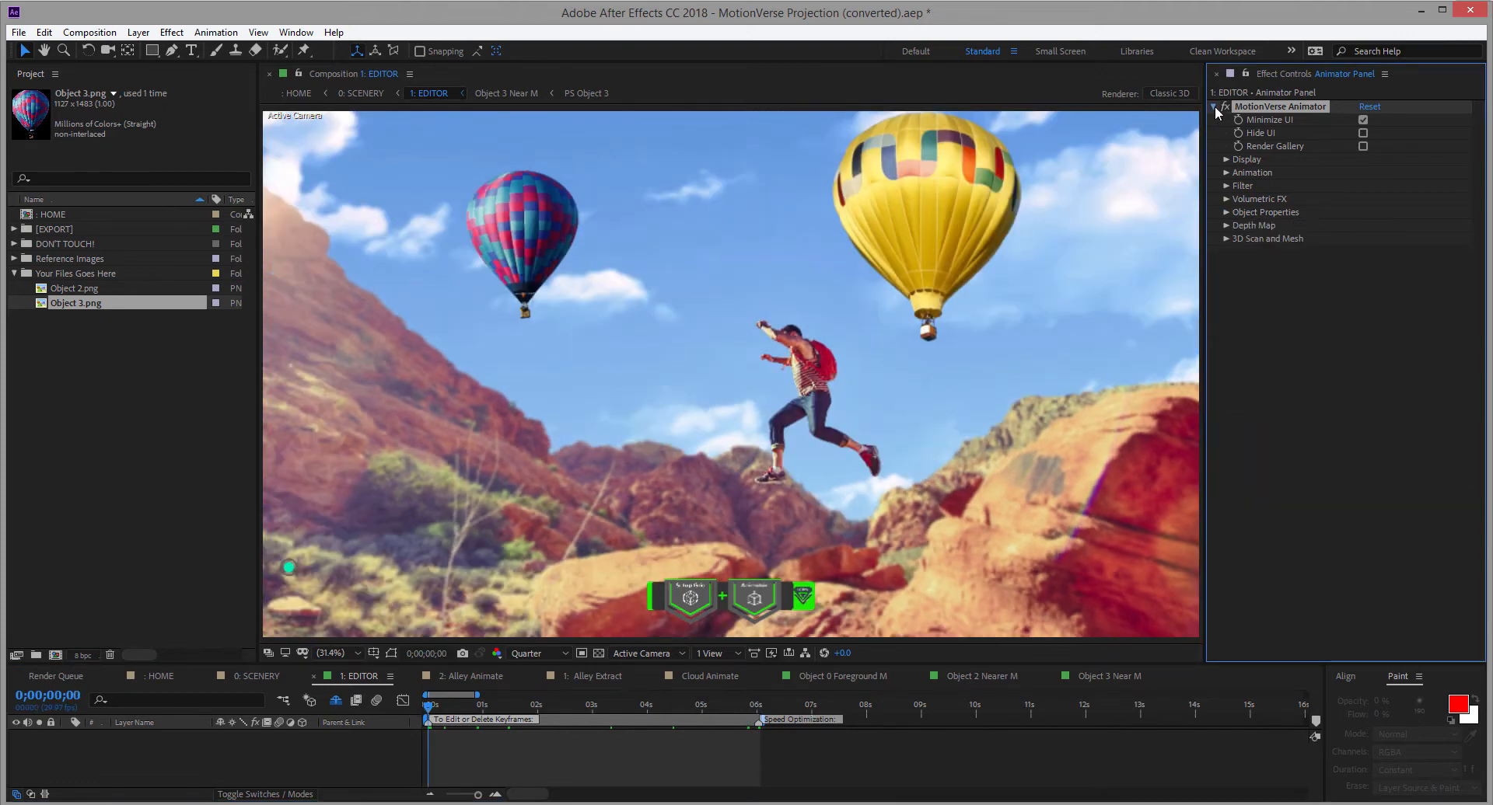
{"action": "left_click", "coordinate": [1213, 107]}
Reveal only the Animator Panel's keyframed properties in the timeline and make room to see all of them
{"action": "double_click", "coordinate": [1267, 111]}
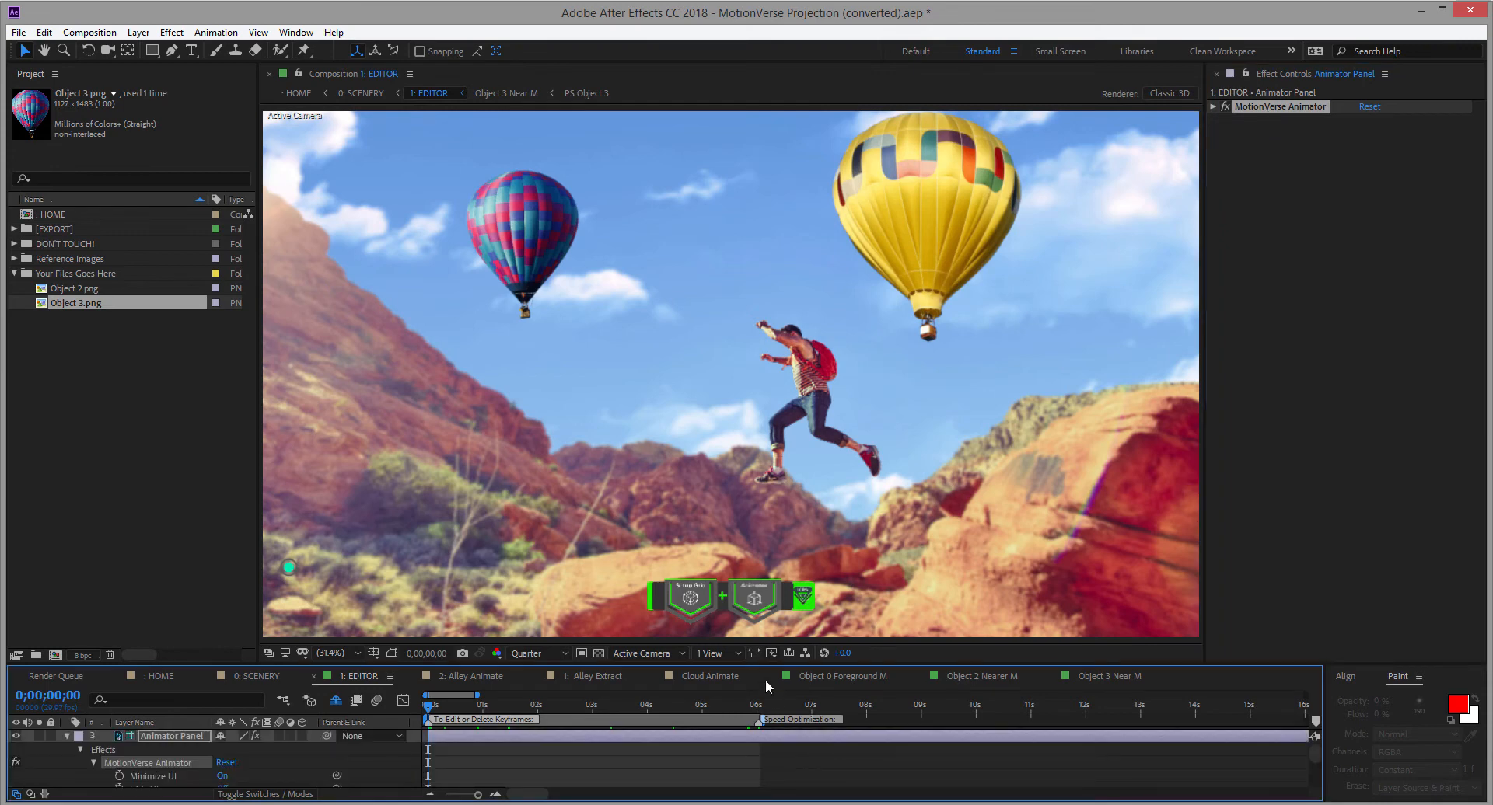
{"action": "left_click_drag", "start_coordinate": [764, 664], "coordinate": [763, 566]}
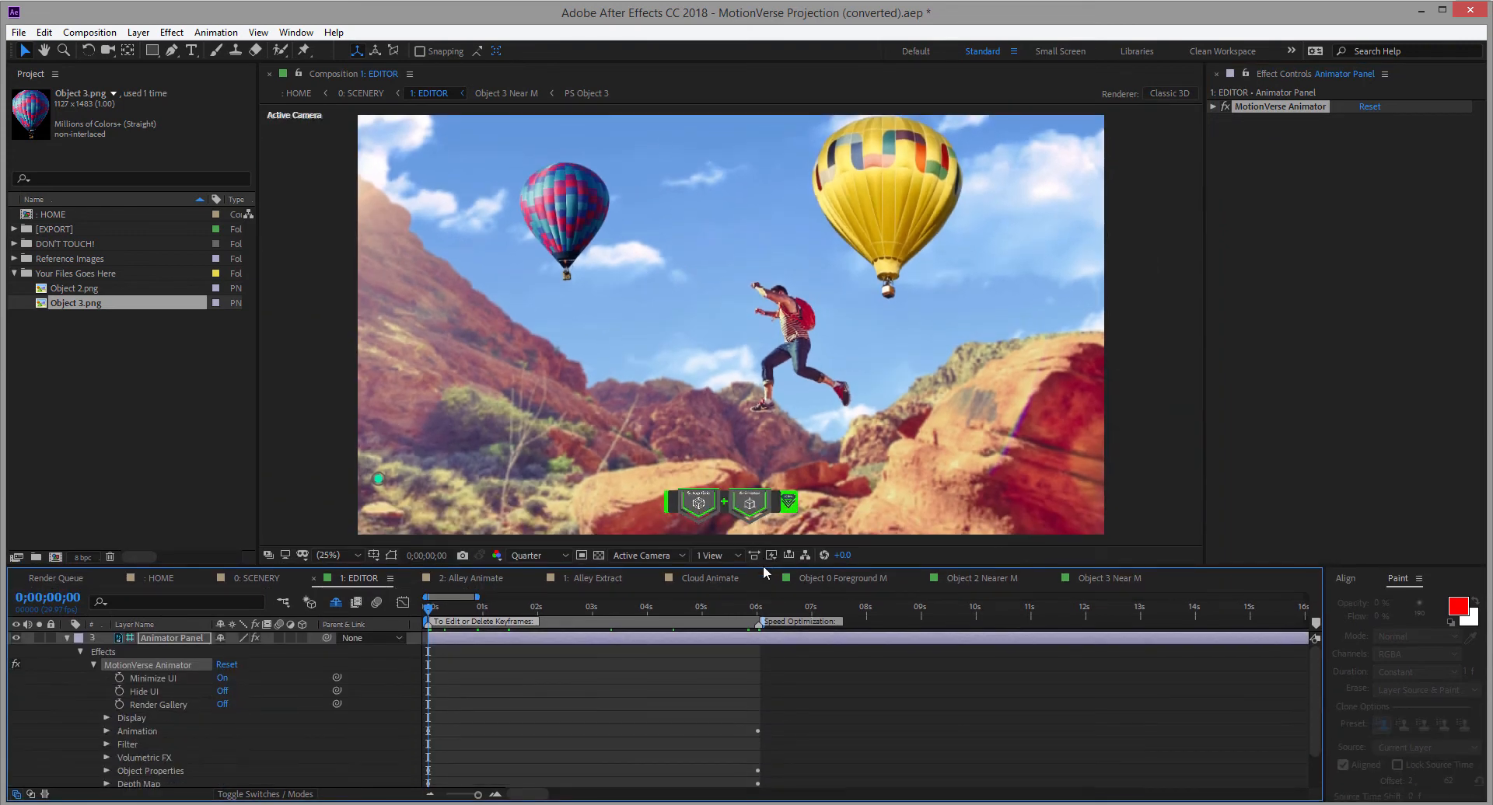
{"action": "left_click", "coordinate": [168, 641]}
{"action": "key", "text": "u"}
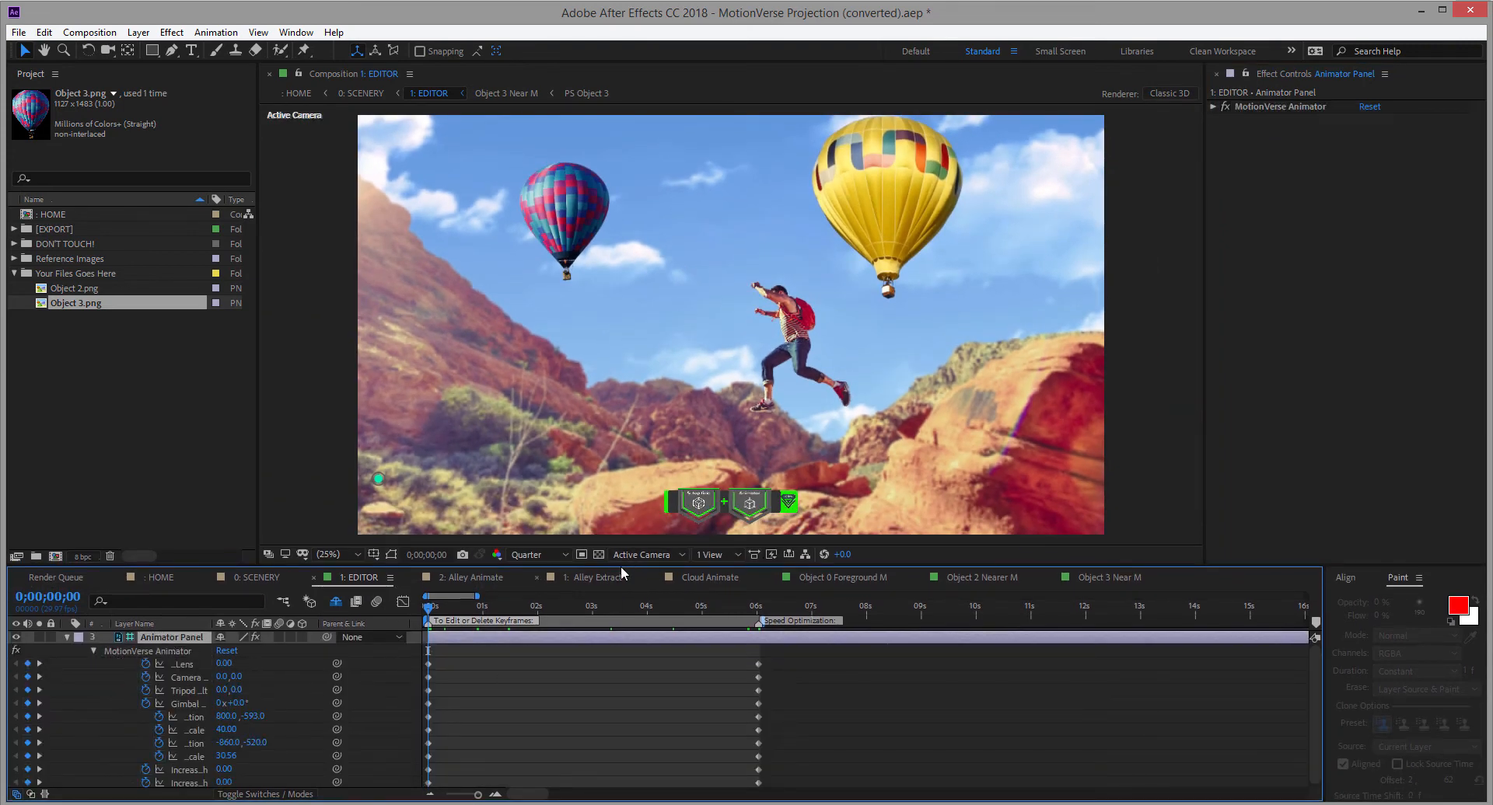
{"action": "left_click_drag", "start_coordinate": [625, 568], "coordinate": [622, 435]}
{"action": "left_click_drag", "start_coordinate": [440, 488], "coordinate": [672, 491]}
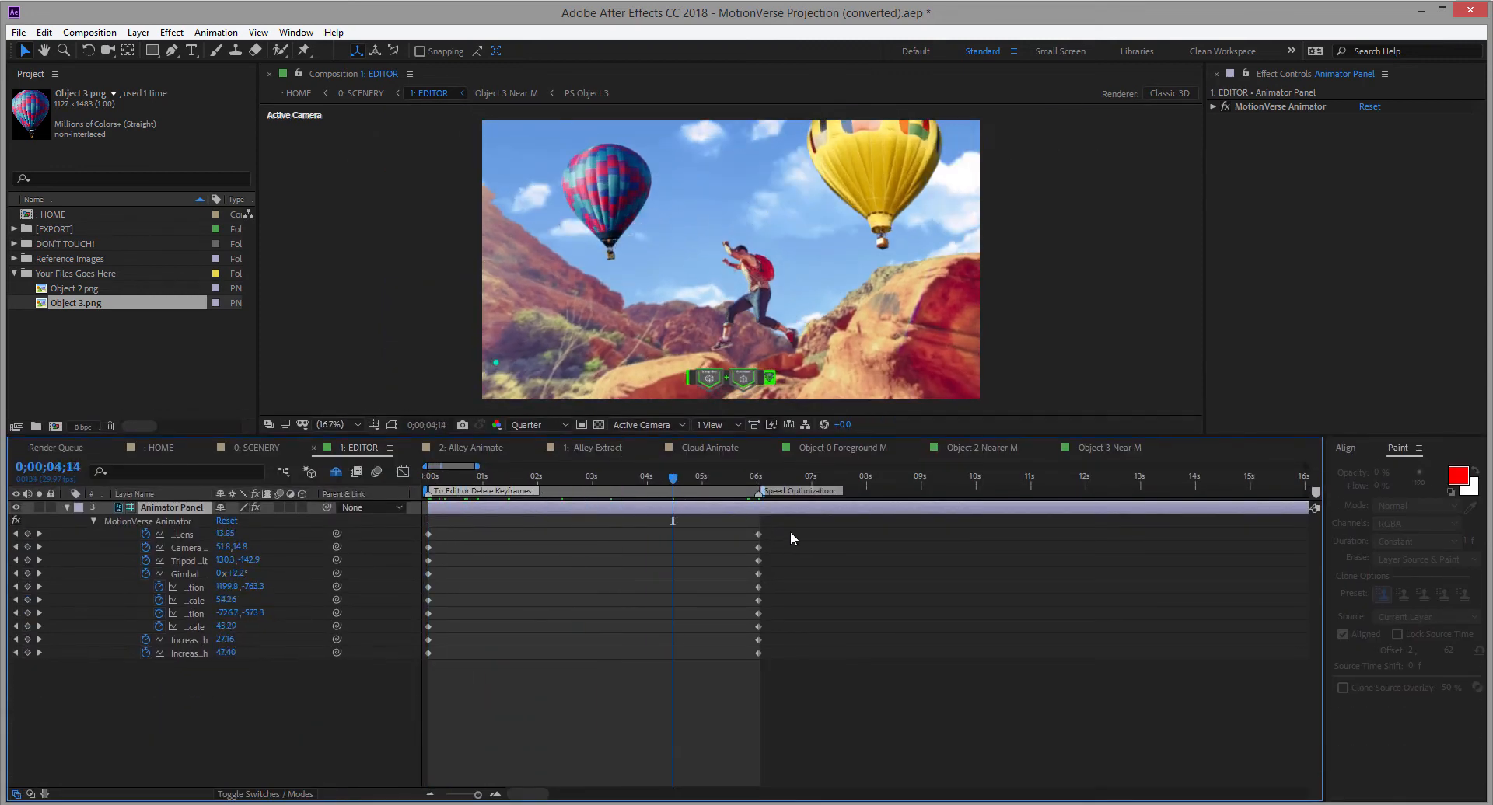
Apply Easy Ease to all of the Animator Panel's keyframes and scrub through the animation
{"action": "left_click_drag", "start_coordinate": [790, 529], "coordinate": [403, 660]}
{"action": "right_click", "coordinate": [425, 656]}
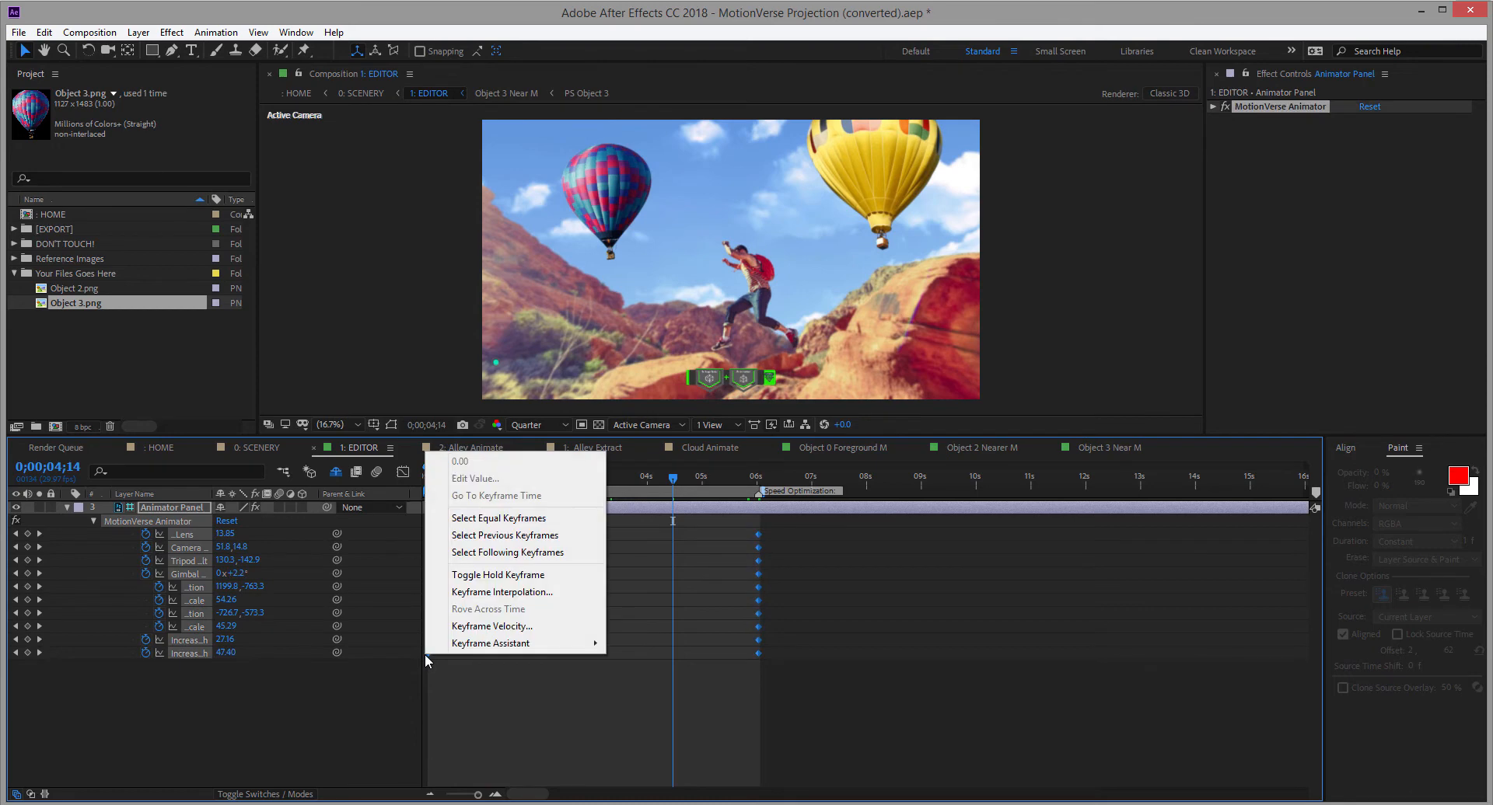
{"action": "mouse_move", "coordinate": [492, 650]}
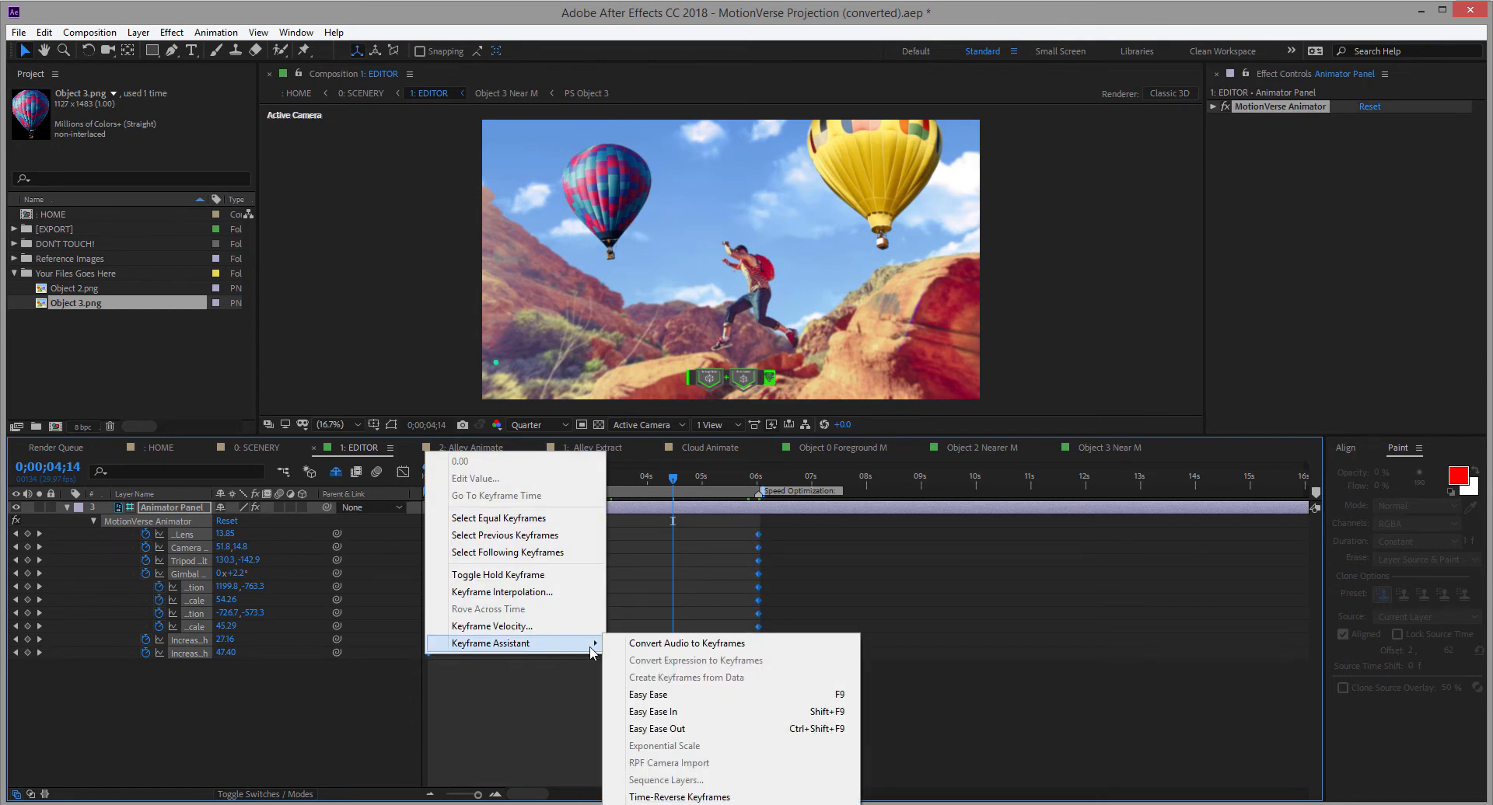
{"action": "left_click", "coordinate": [654, 694]}
{"action": "left_click_drag", "start_coordinate": [444, 477], "coordinate": [548, 477]}
{"action": "left_click", "coordinate": [645, 477]}
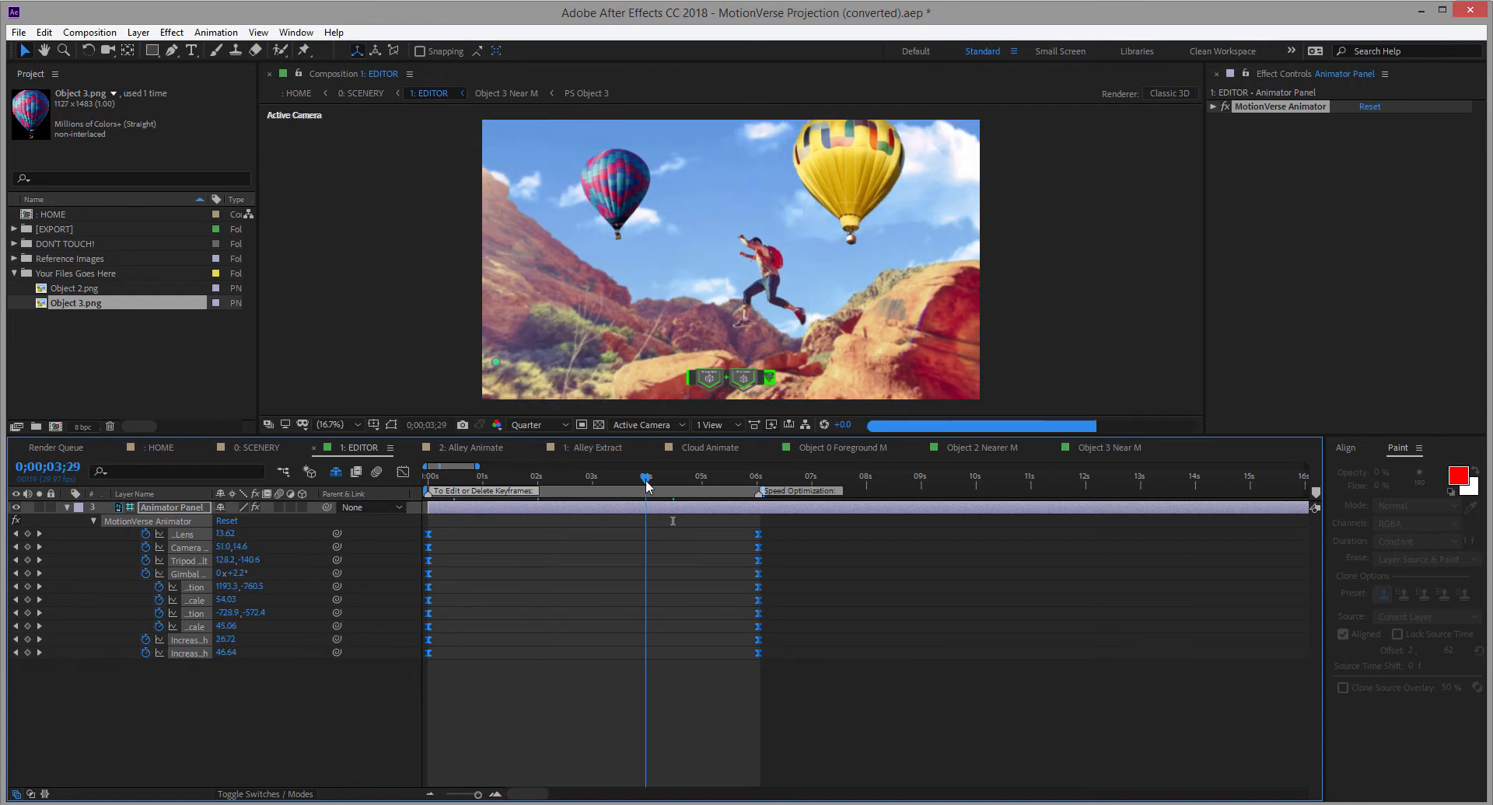
Show only the Lens, Camera and Tripod curves in the Graph Editor by limiting the selection to their keyframes
{"action": "left_click", "coordinate": [403, 473]}
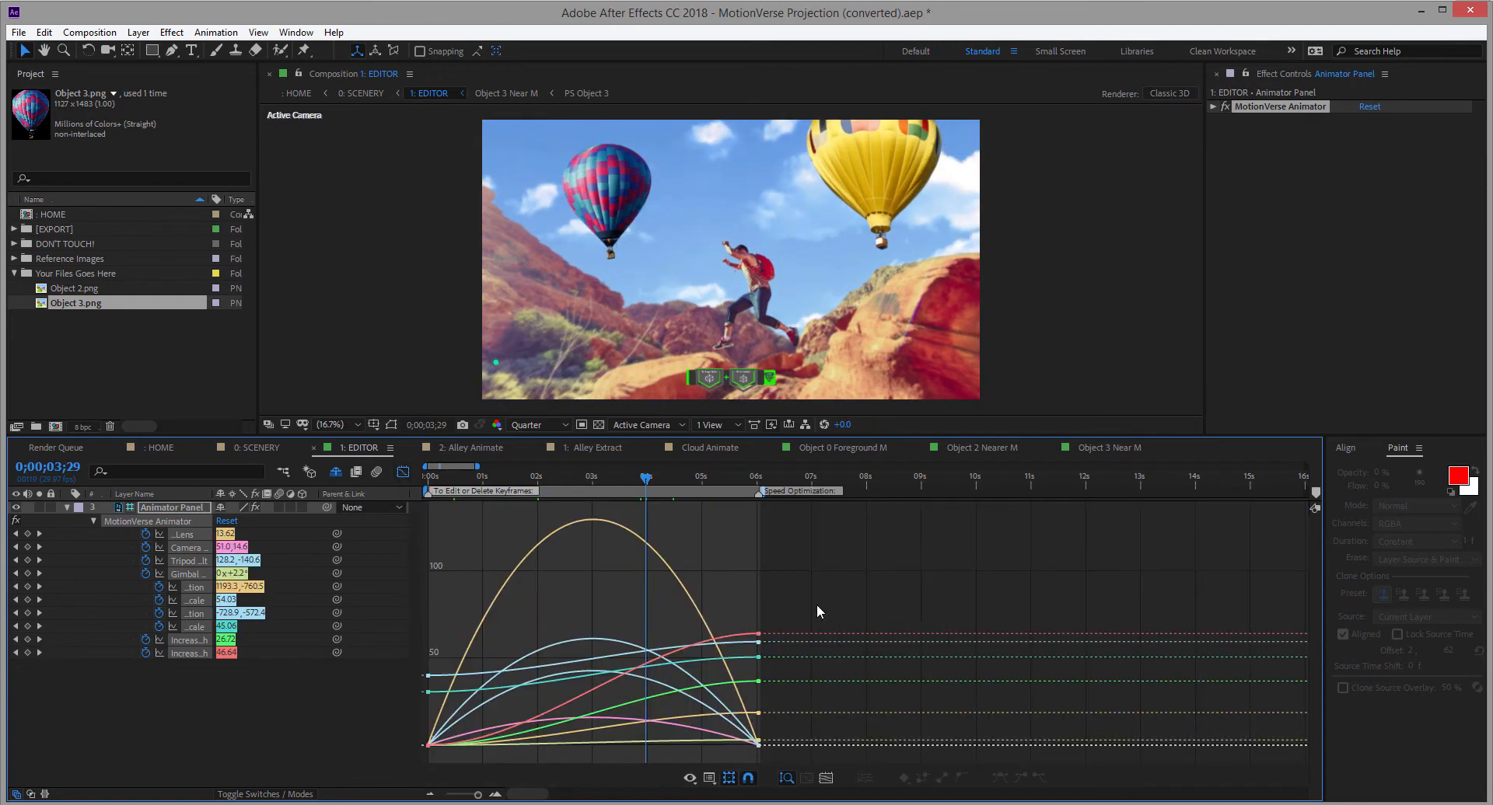
{"action": "left_click", "coordinate": [407, 474]}
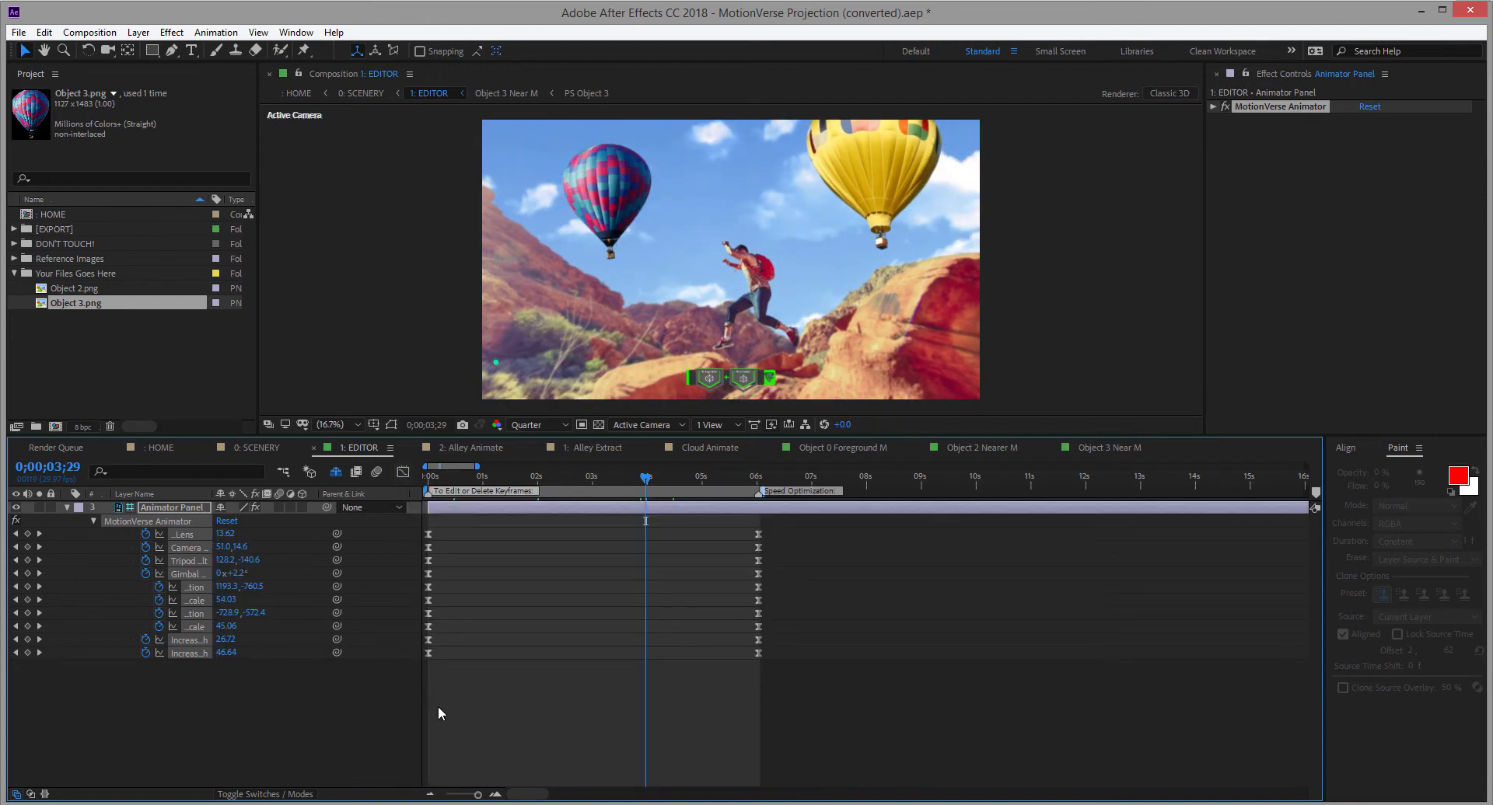
{"action": "left_click", "coordinate": [389, 706]}
{"action": "left_click_drag", "start_coordinate": [416, 526], "coordinate": [777, 559]}
{"action": "left_click", "coordinate": [403, 473]}
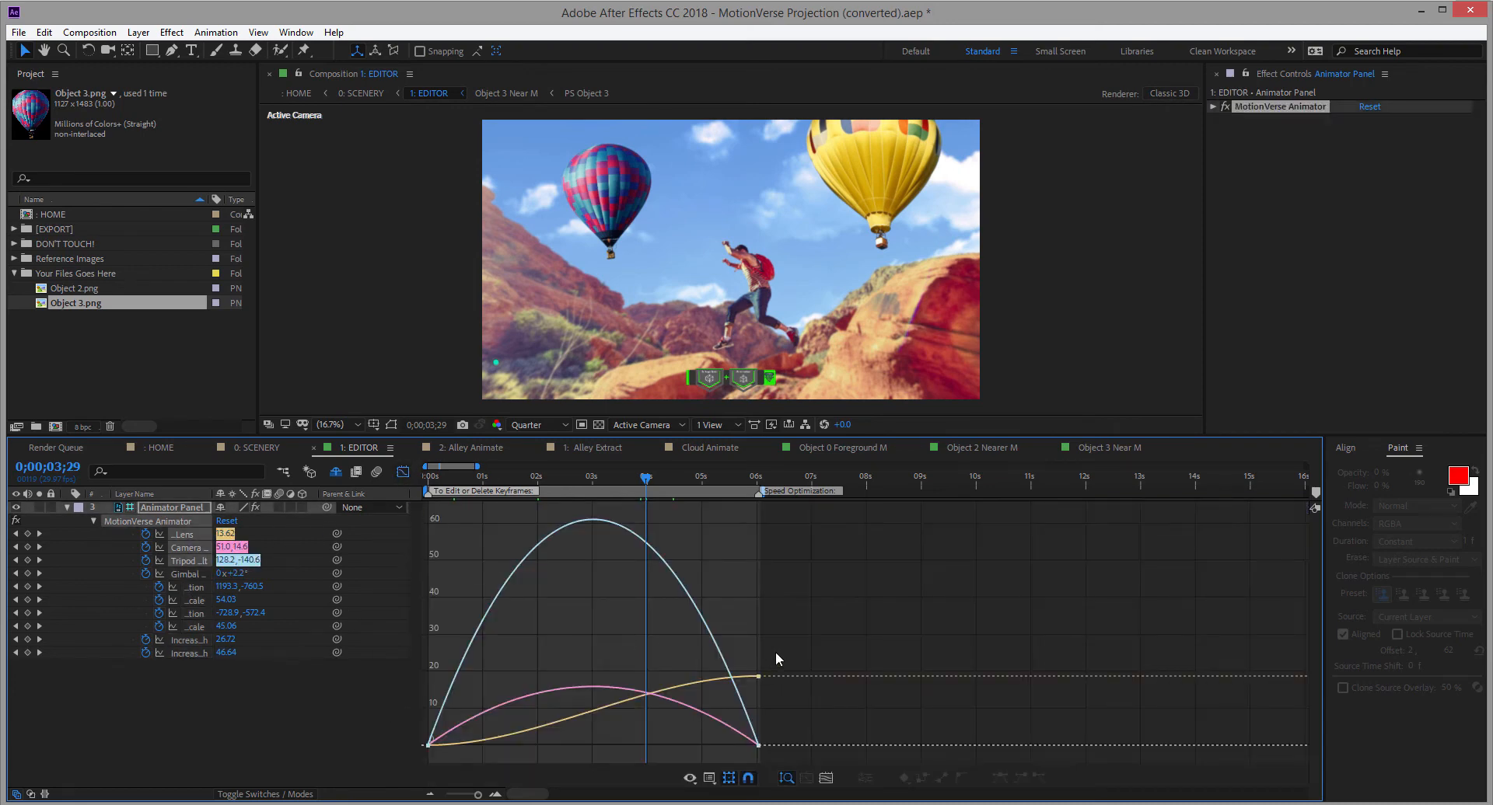
Select the curves' starting keyframes and extend the Lens curve's outgoing ease handle to just past 2 seconds
{"action": "left_click_drag", "start_coordinate": [573, 760], "coordinate": [372, 699]}
{"action": "left_click", "coordinate": [569, 742]}
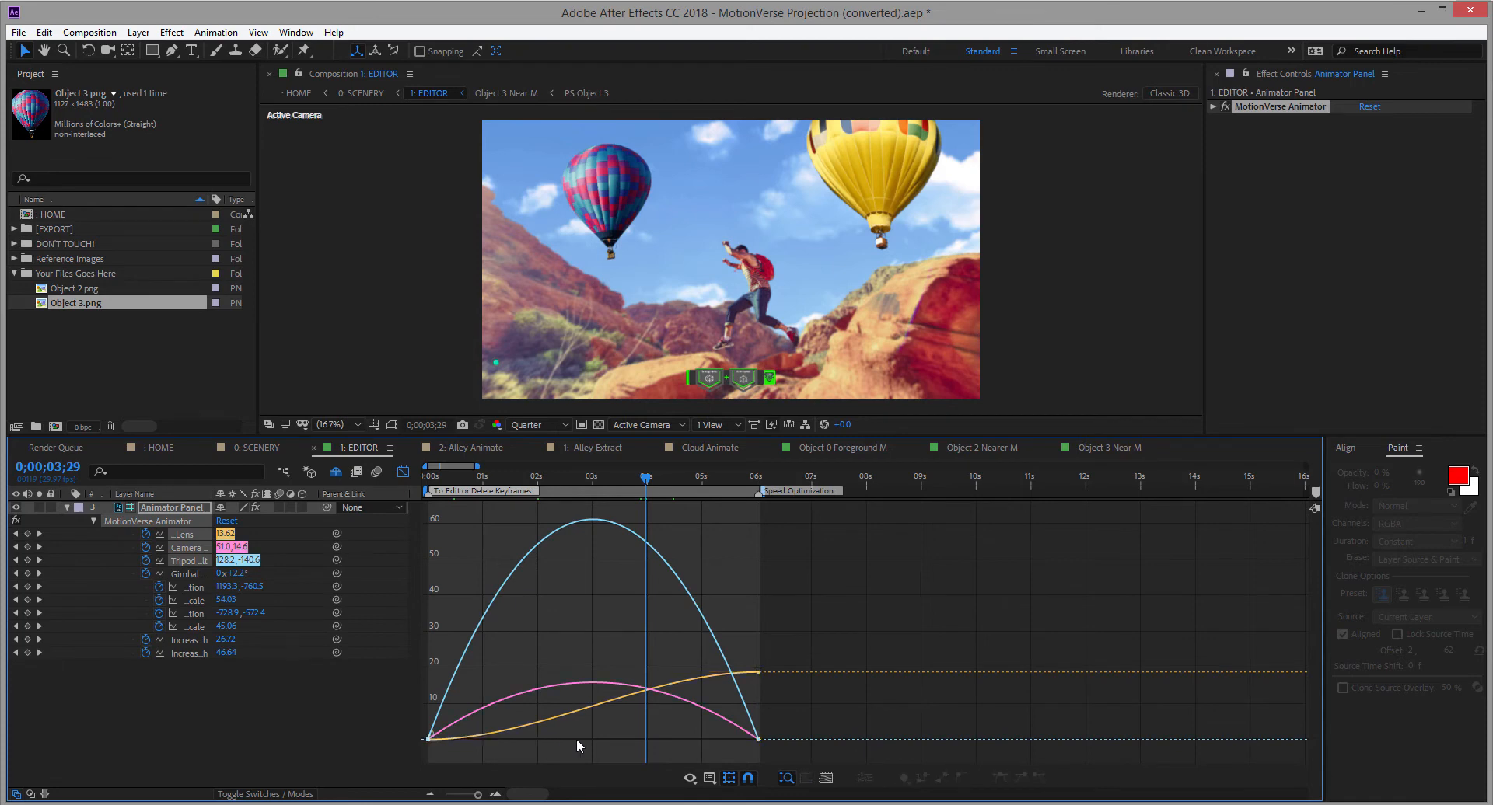
{"action": "left_click_drag", "start_coordinate": [550, 756], "coordinate": [381, 718]}
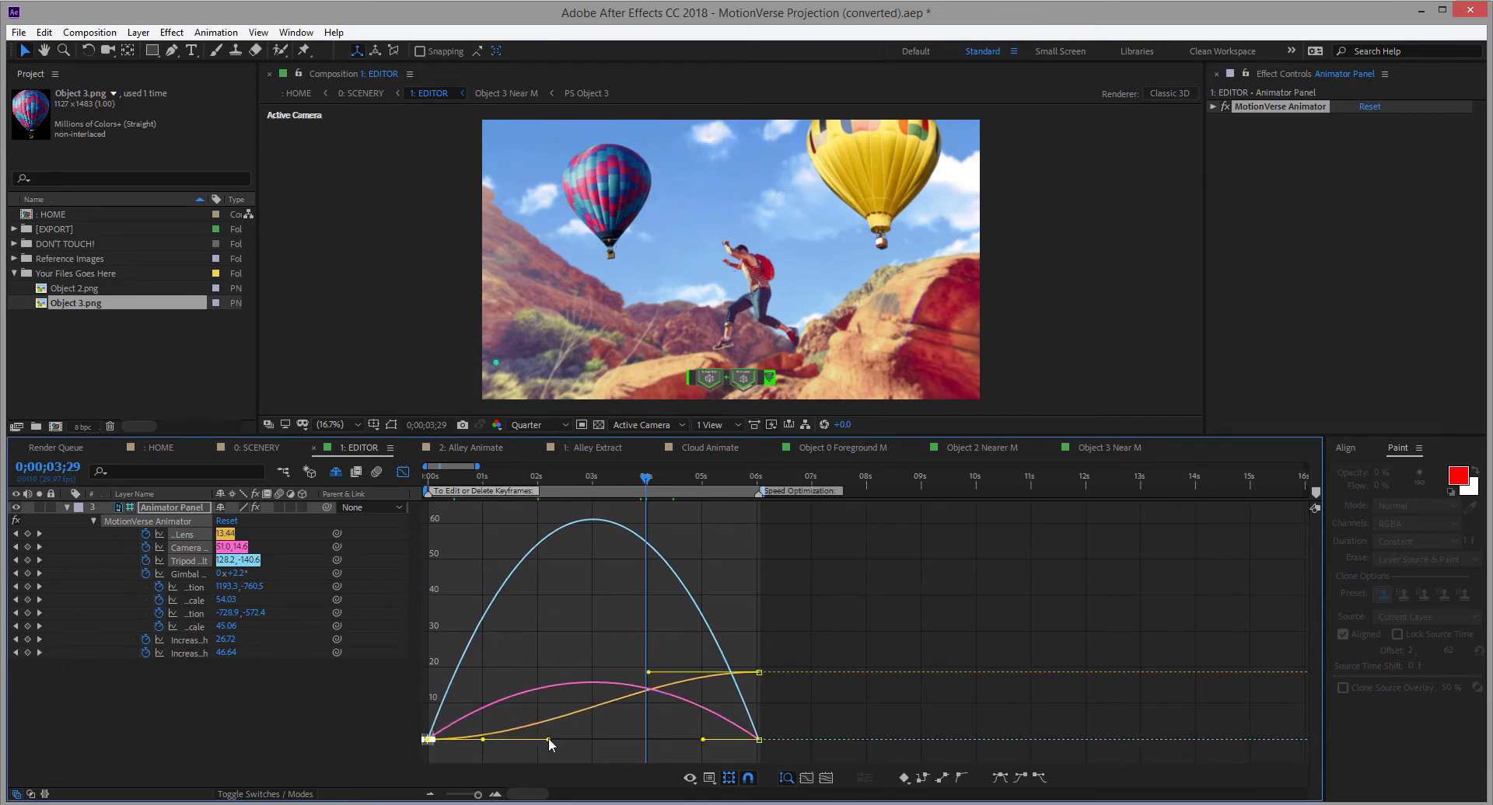
{"action": "left_click_drag", "start_coordinate": [483, 740], "coordinate": [550, 742]}
Close the Graph Editor, collapse the Animator Panel layer and shrink the timeline to enlarge the composition view
{"action": "left_click", "coordinate": [402, 473]}
{"action": "left_click", "coordinate": [67, 507]}
{"action": "left_click", "coordinate": [264, 648]}
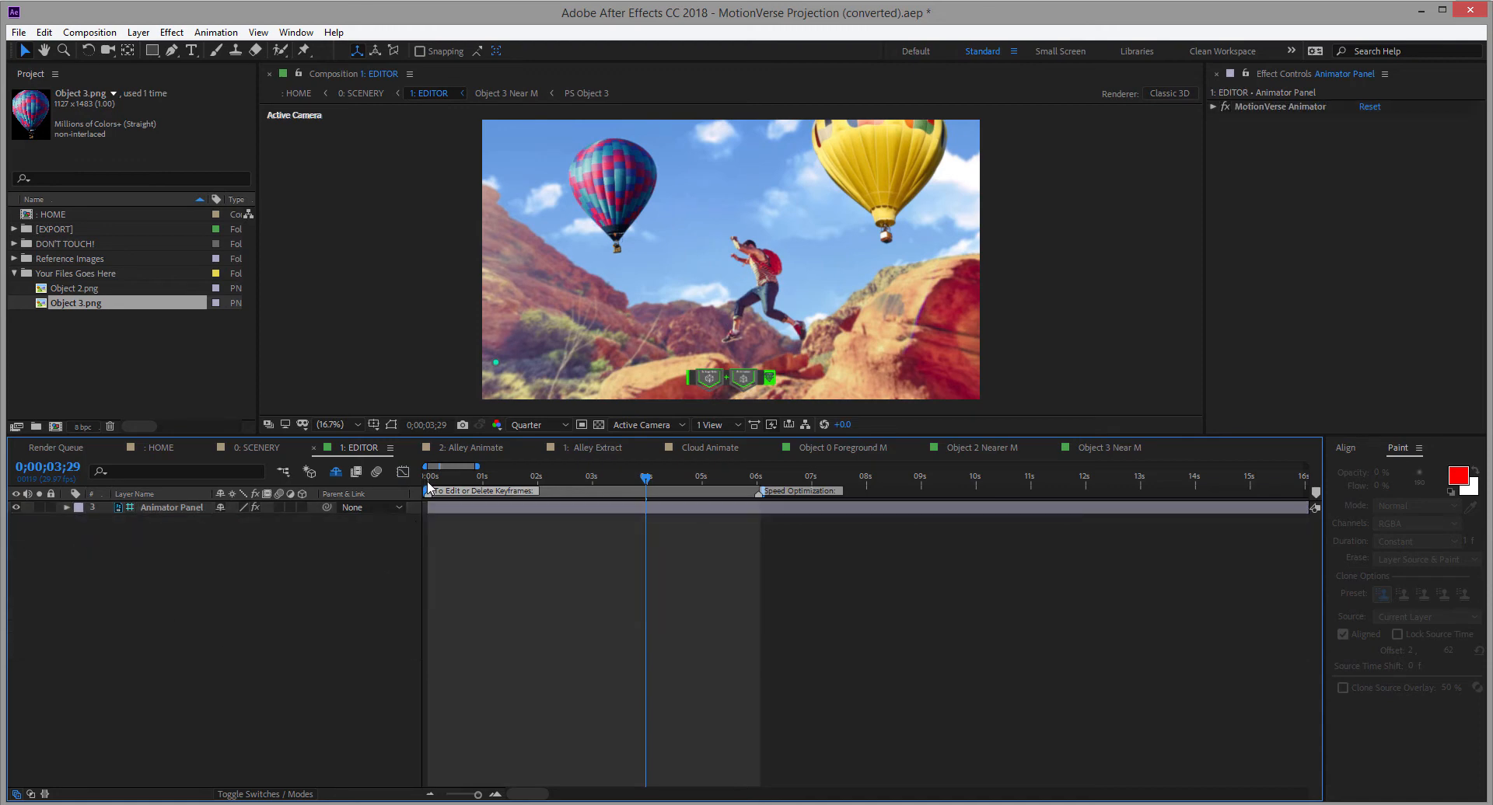
{"action": "left_click_drag", "start_coordinate": [426, 482], "coordinate": [669, 631]}
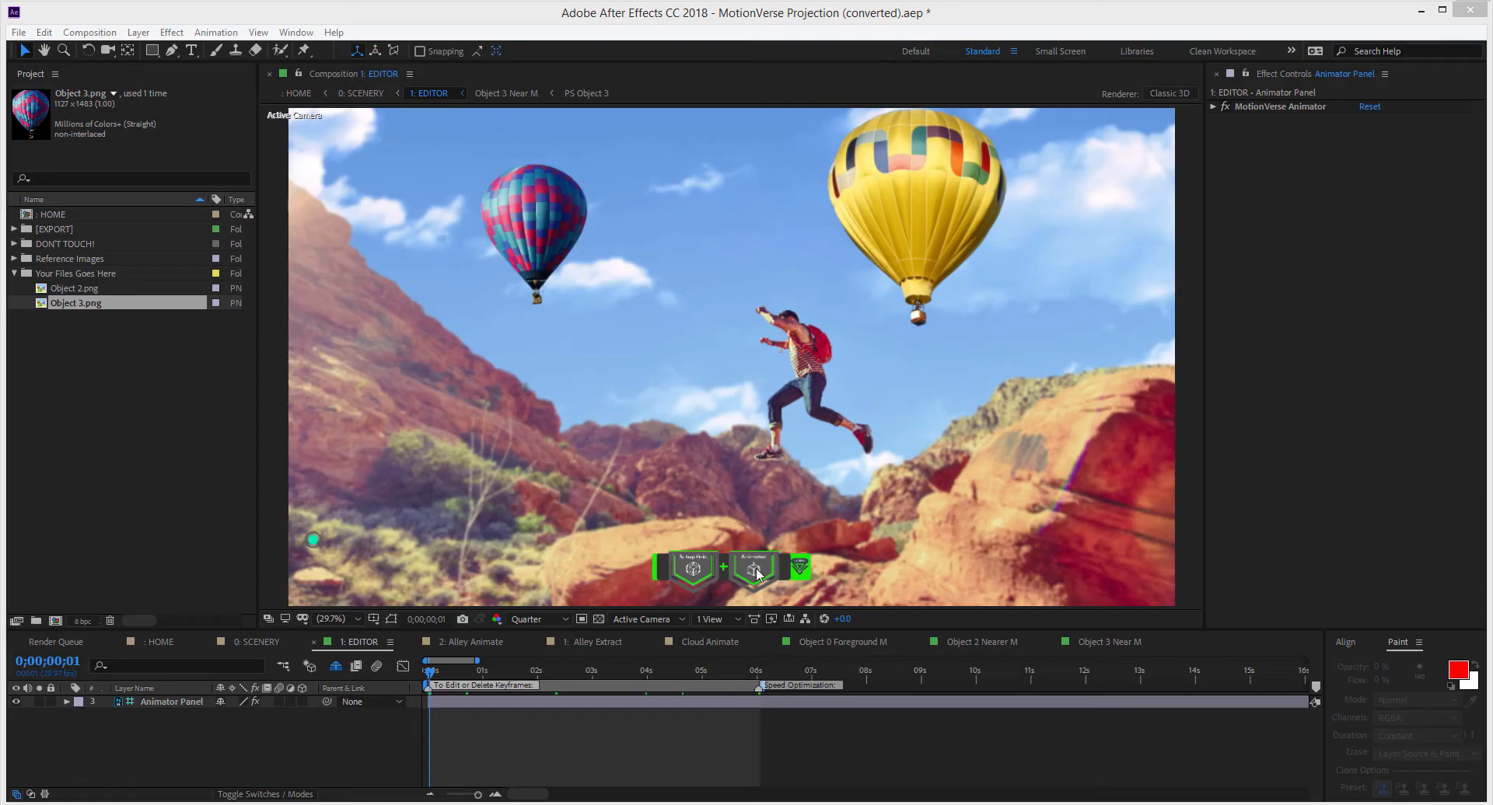
Select the Animator Panel and expand its Depth of Field settings, including Quick DoF and Pro DoF
{"action": "left_click", "coordinate": [755, 568]}
{"action": "left_click", "coordinate": [1212, 107]}
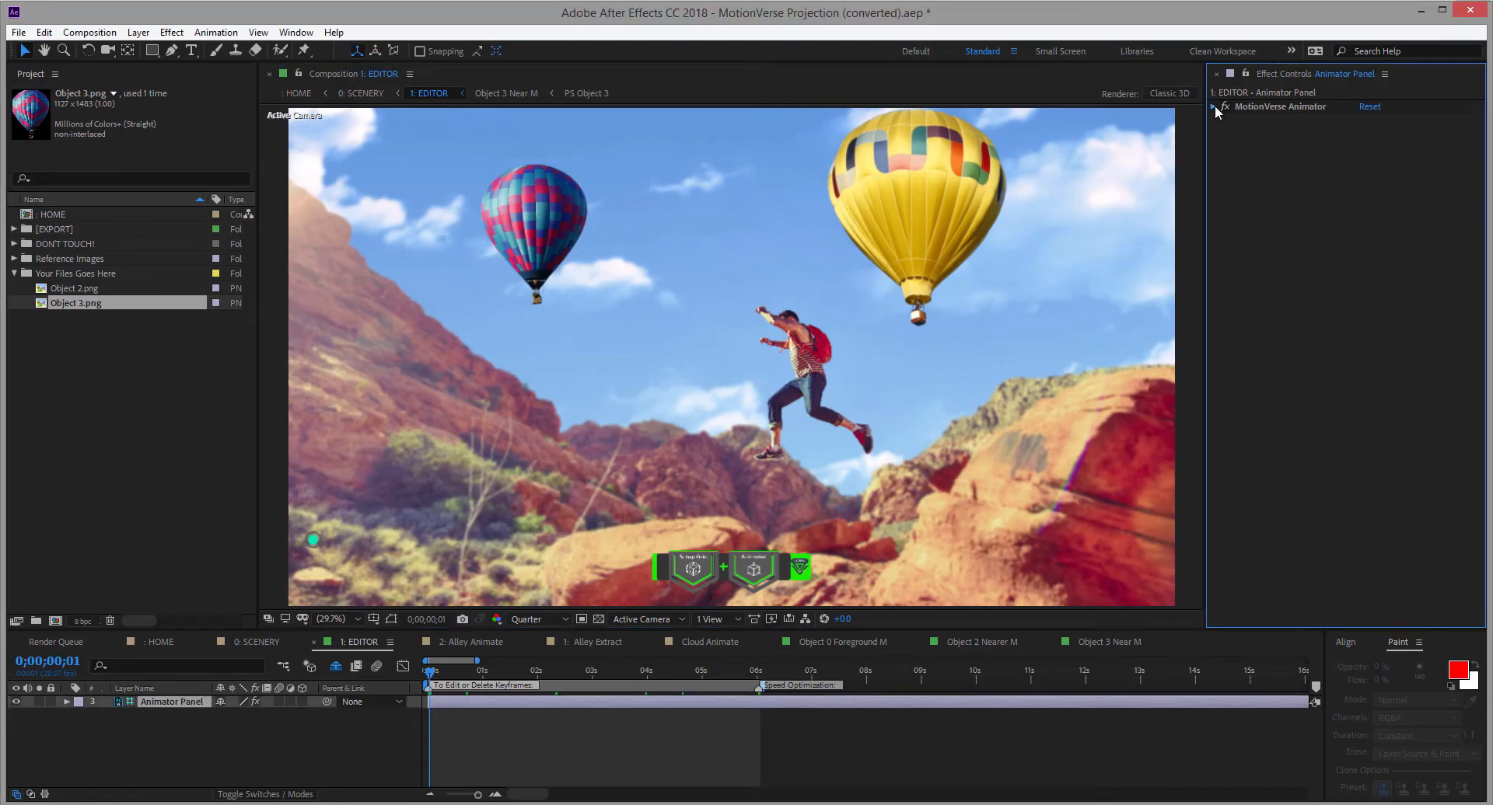
{"action": "left_click", "coordinate": [1225, 173]}
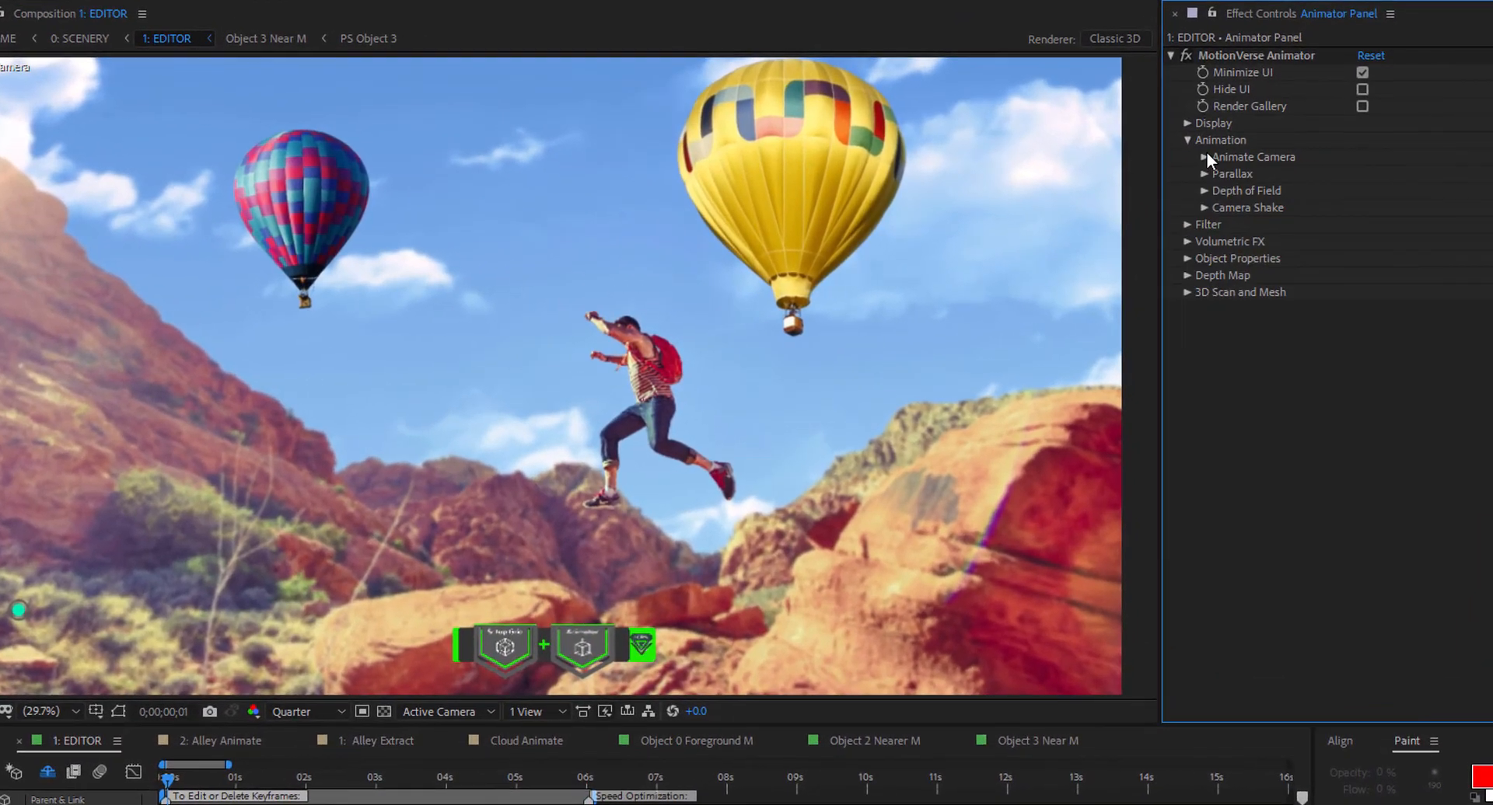
{"action": "left_click", "coordinate": [1205, 190]}
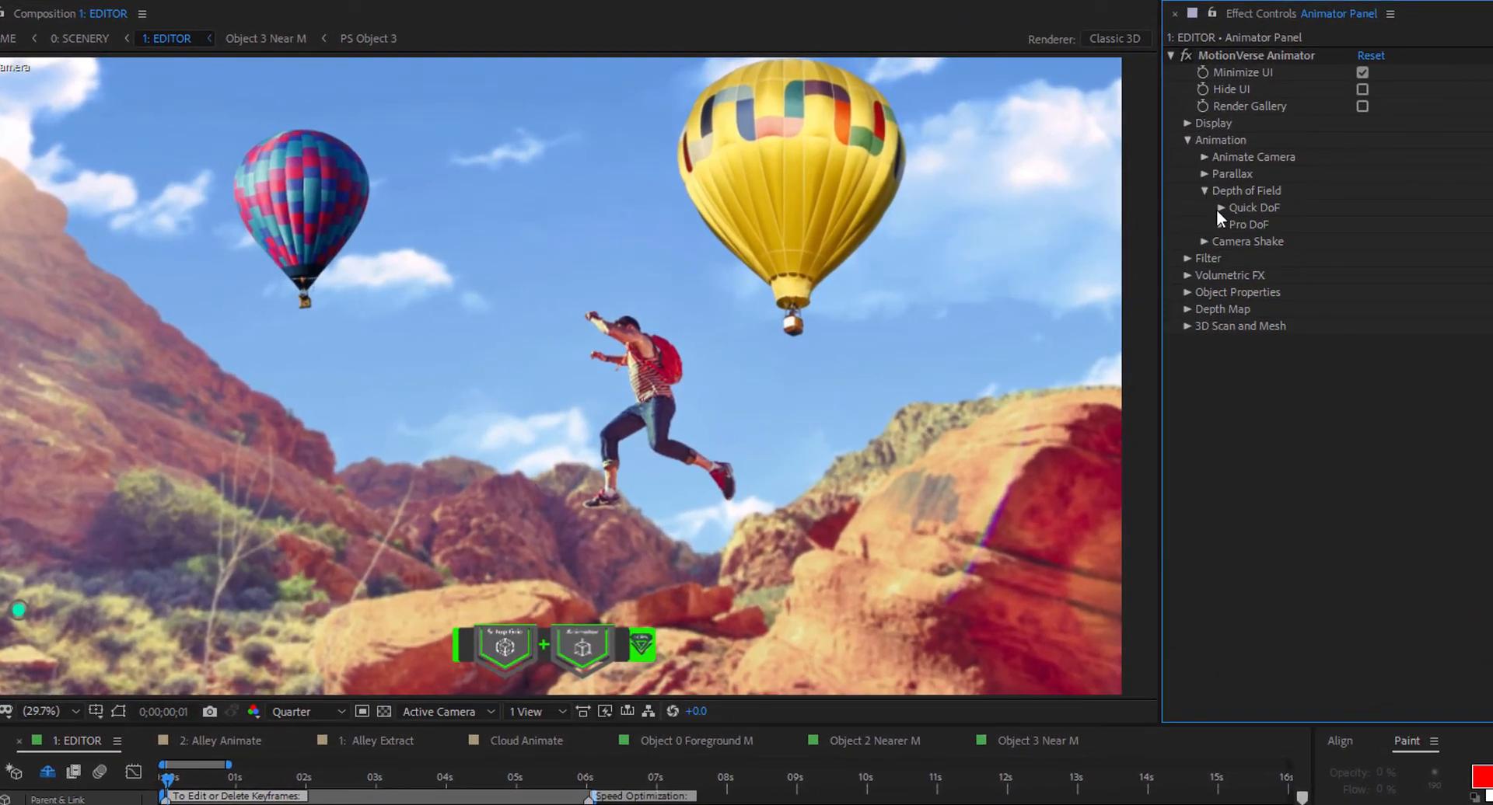
{"action": "left_click", "coordinate": [1220, 209]}
{"action": "left_click", "coordinate": [1221, 259]}
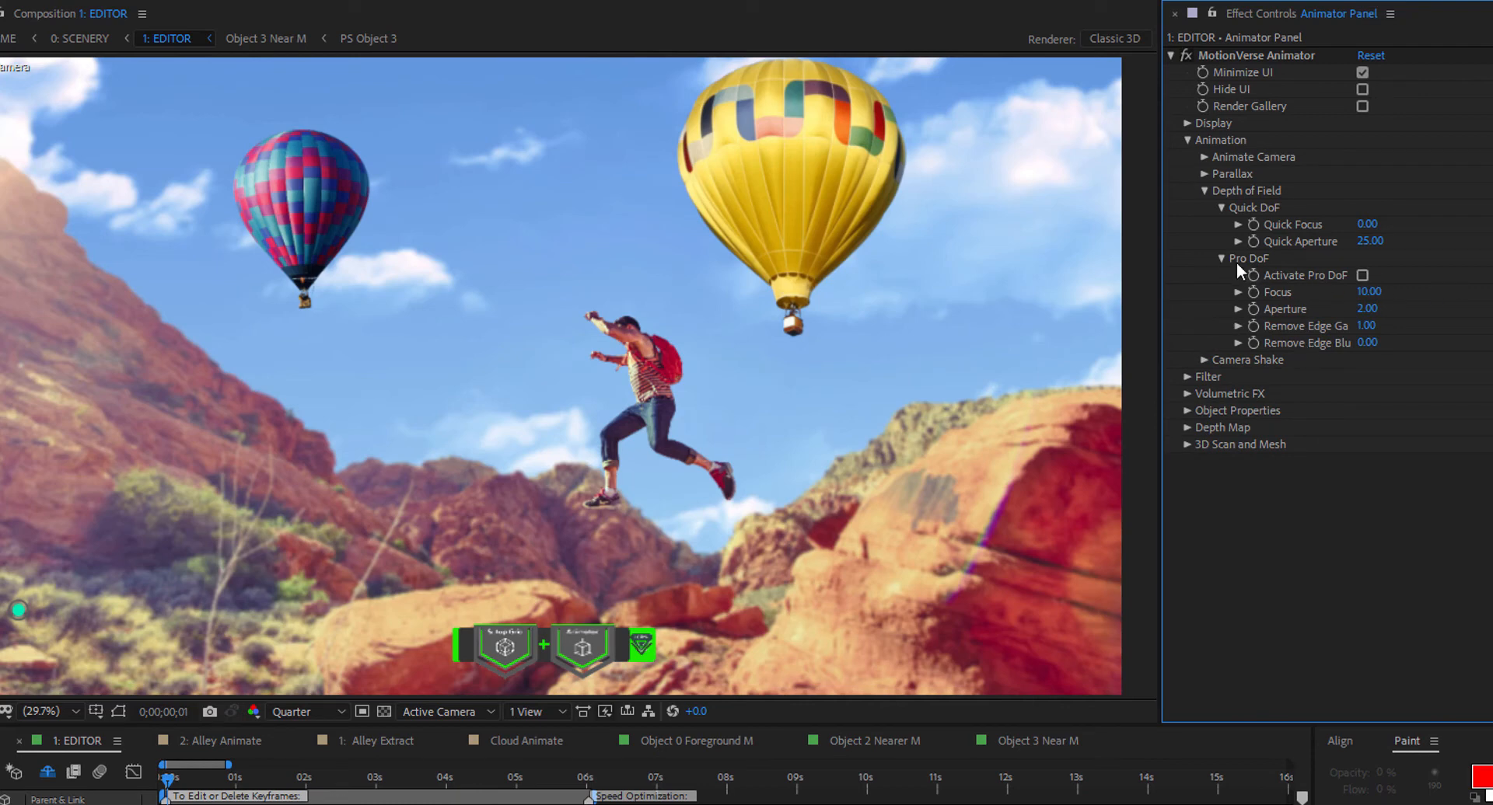
Set Quick Focus to 30 at the start of the composition and activate its keyframing
{"action": "left_click", "coordinate": [1222, 259]}
{"action": "left_click", "coordinate": [1237, 224]}
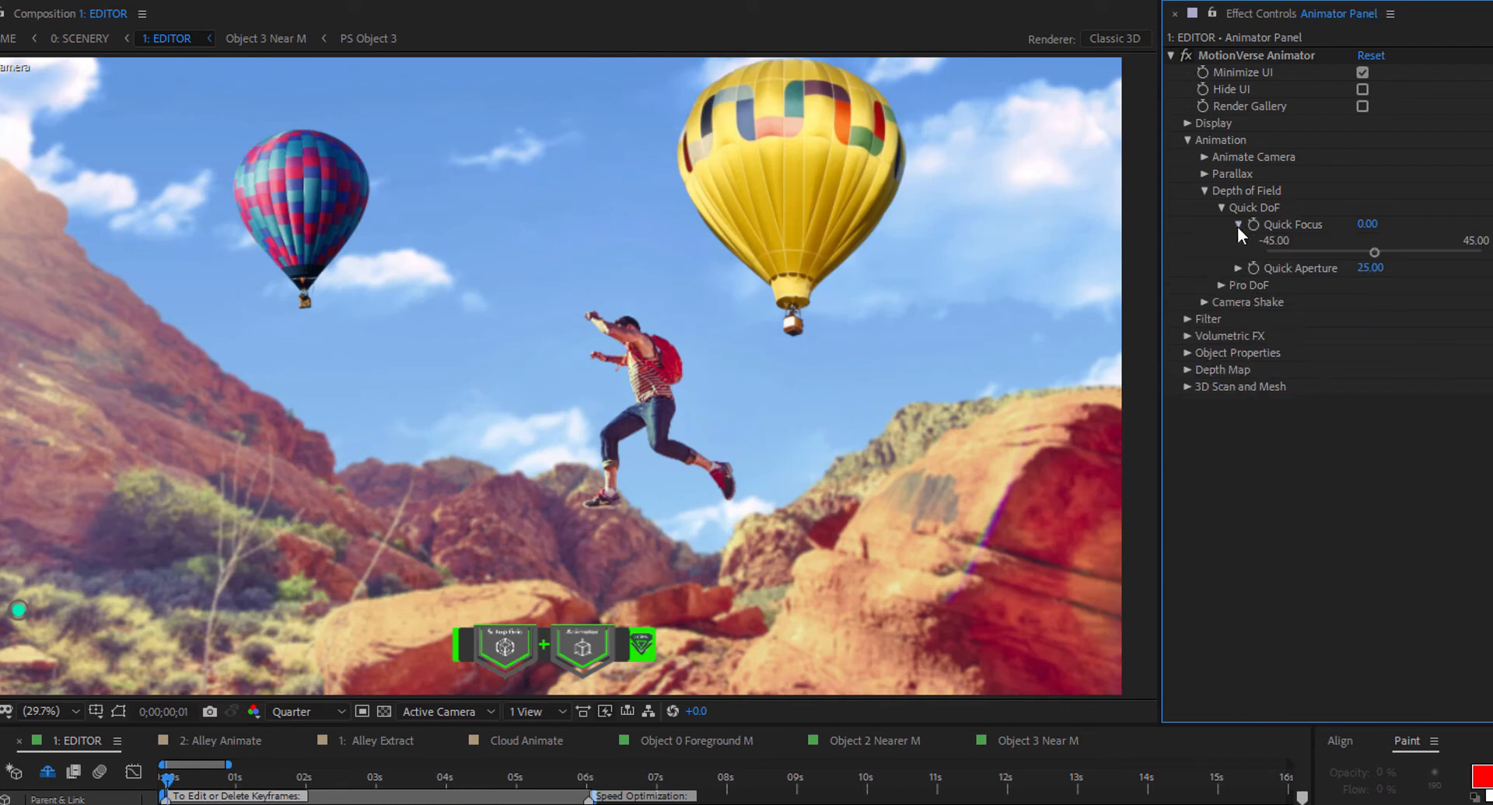
{"action": "left_click_drag", "start_coordinate": [1380, 253], "coordinate": [1393, 253]}
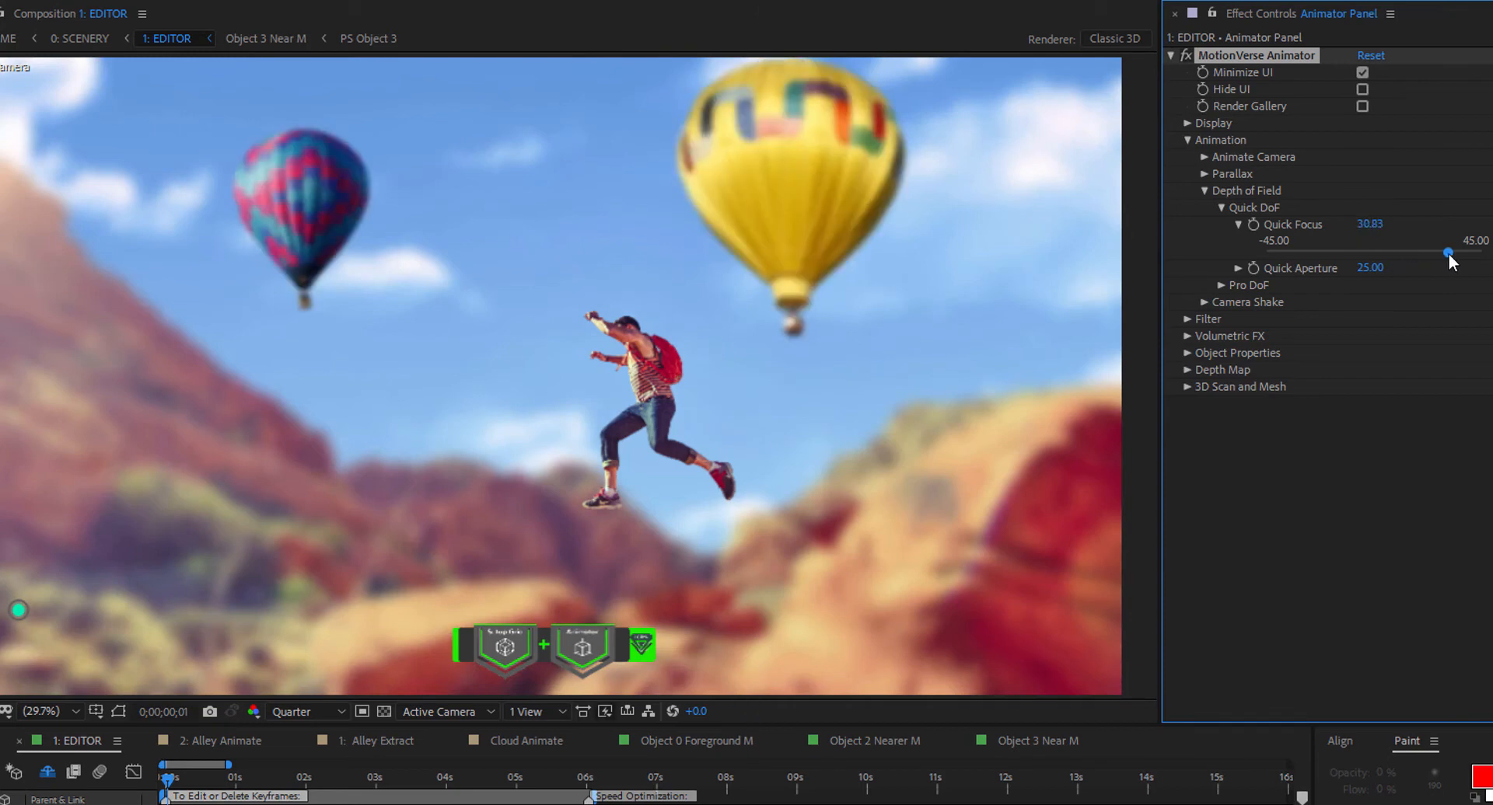
{"action": "left_click", "coordinate": [1370, 224]}
{"action": "type", "text": "30"}
{"action": "key", "text": "Return"}
Keyframe Quick Focus to 0 at about 3 seconds
{"action": "left_click_drag", "start_coordinate": [201, 779], "coordinate": [332, 781]}
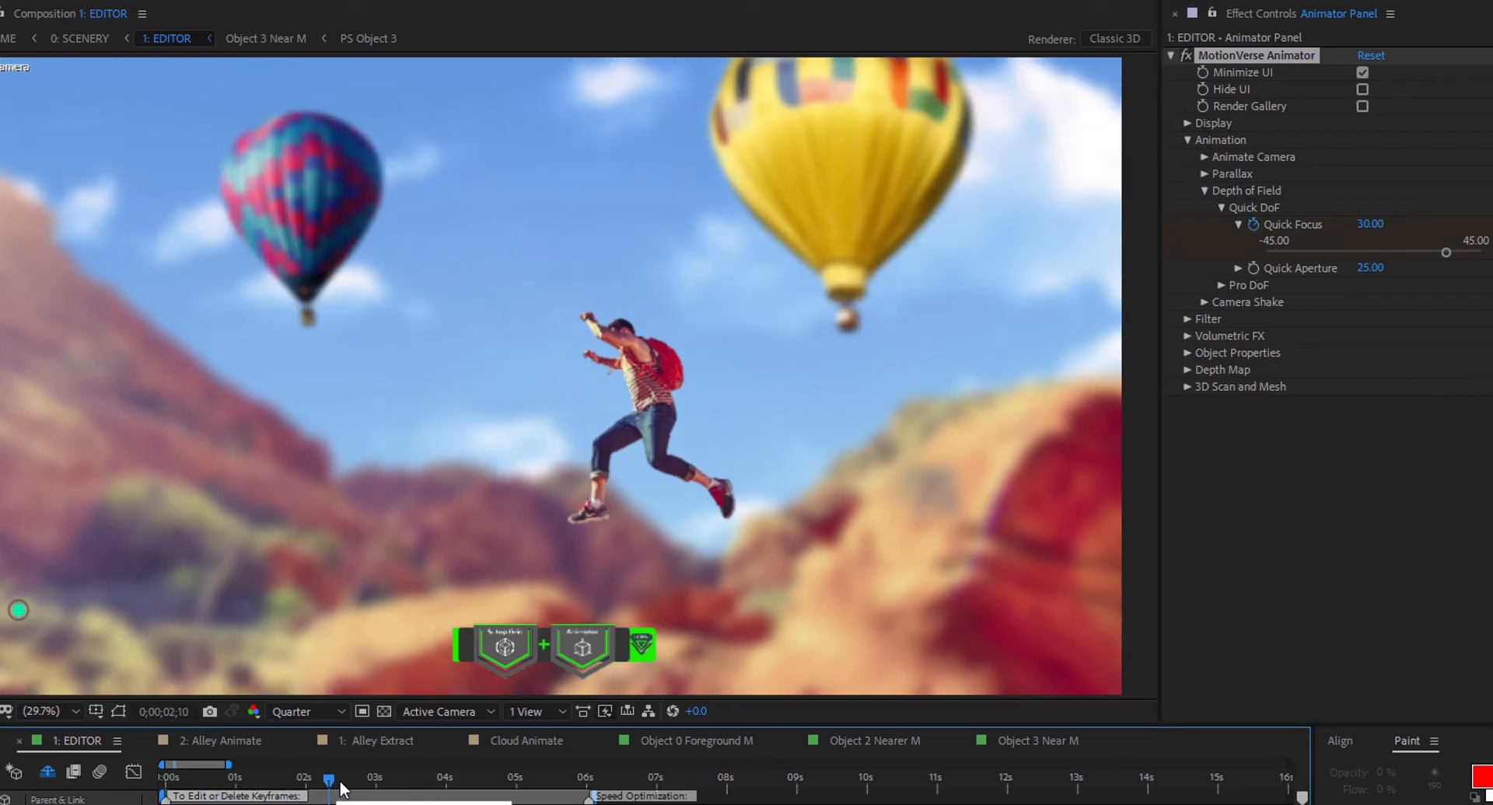
{"action": "left_click", "coordinate": [378, 779]}
{"action": "left_click", "coordinate": [1370, 224]}
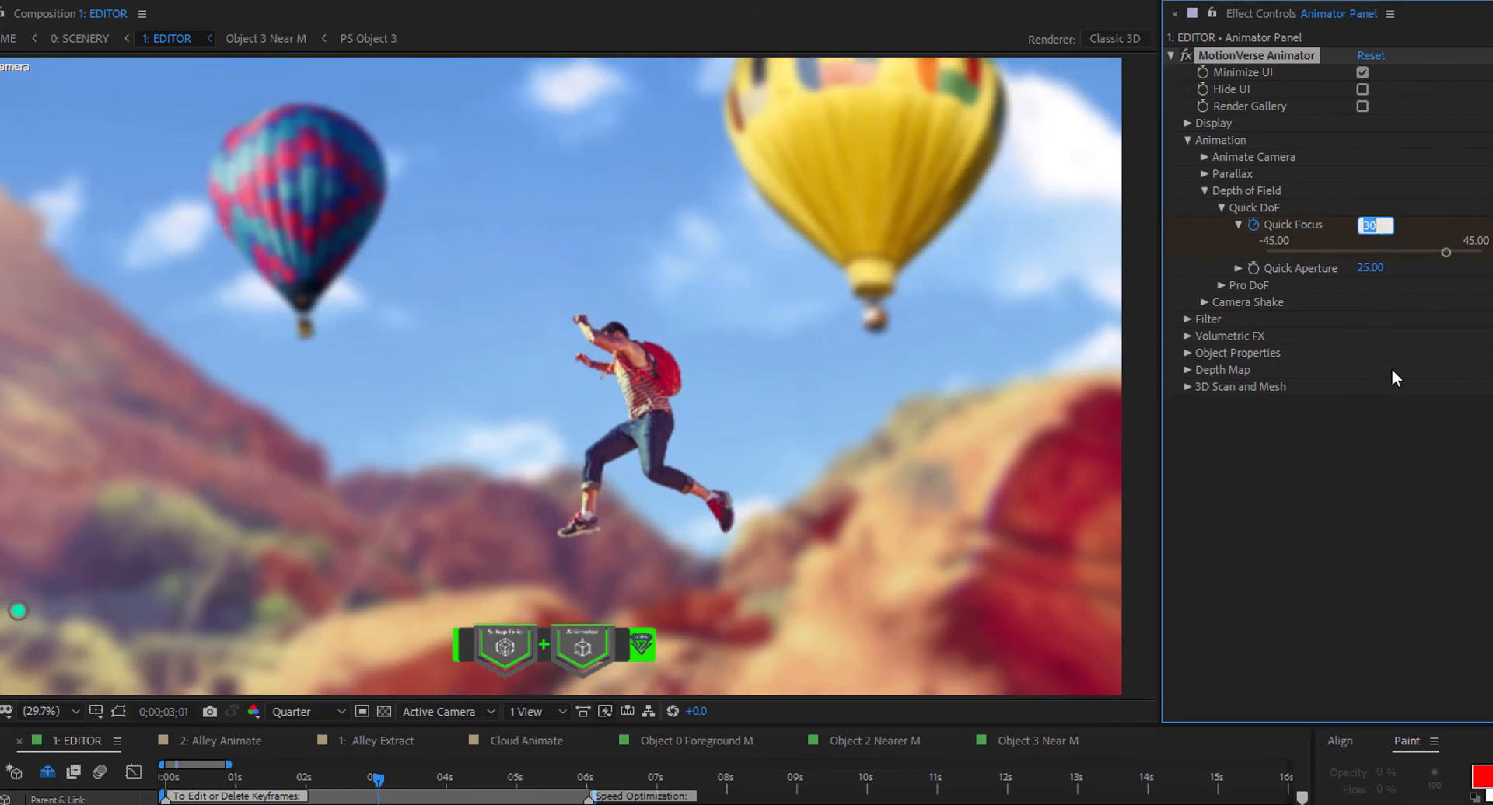
{"action": "type", "text": "0"}
{"action": "key", "text": "Return"}
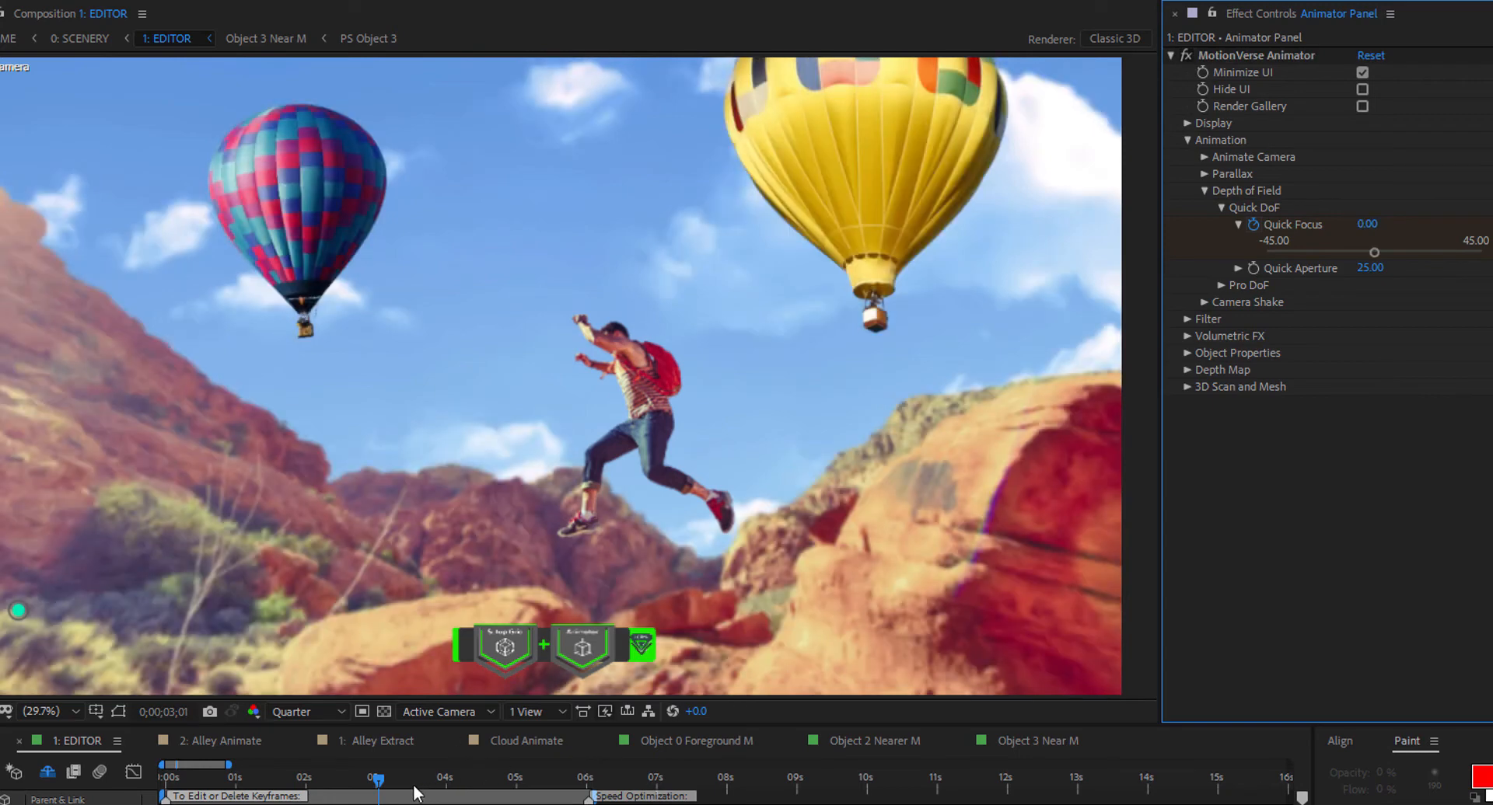
Check the scene at about 5 seconds, collapse the Animation settings and preview the focus change from the beginning
{"action": "left_click_drag", "start_coordinate": [385, 780], "coordinate": [520, 791]}
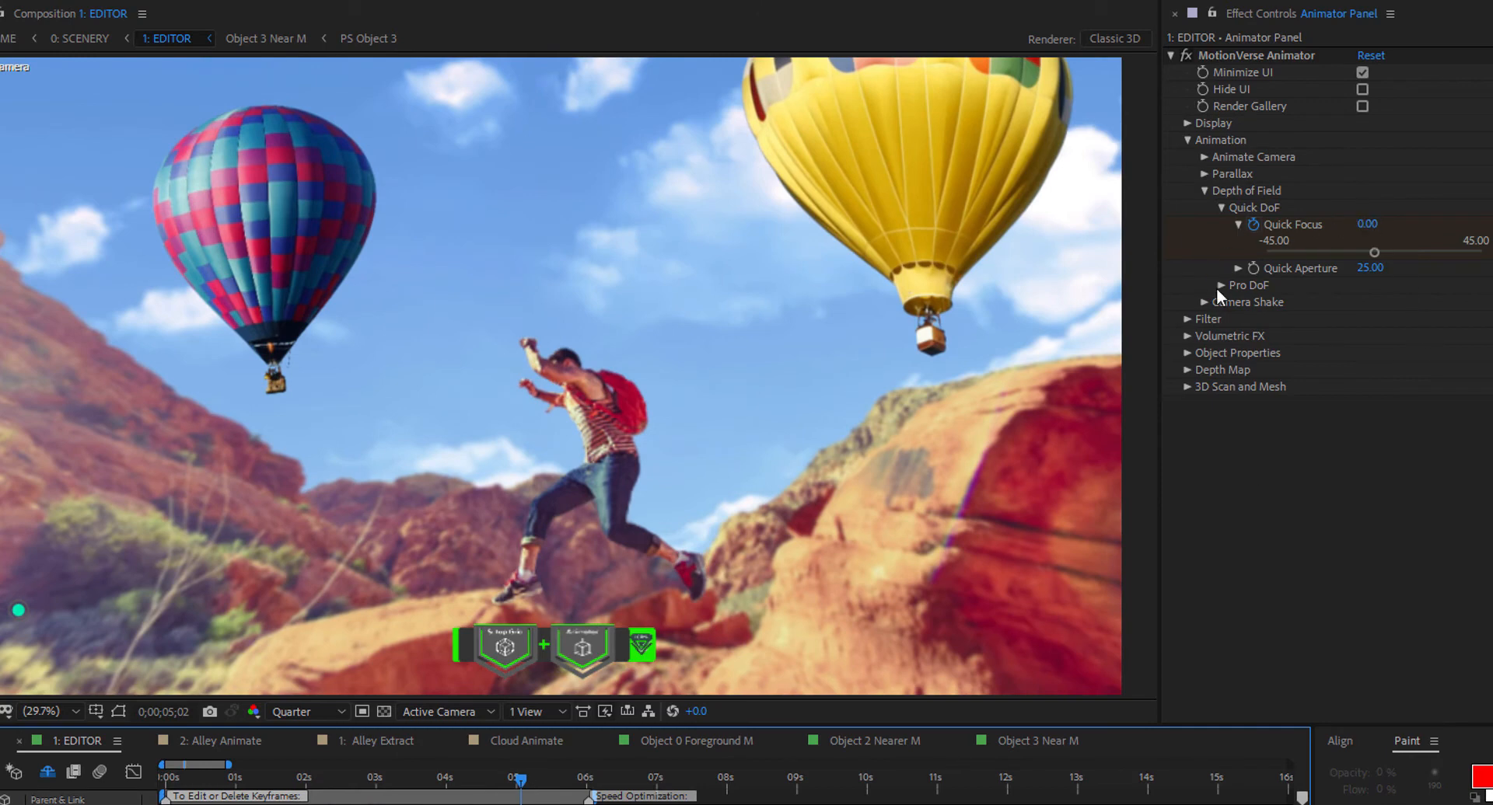
{"action": "left_click", "coordinate": [1219, 287]}
{"action": "left_click", "coordinate": [1220, 285]}
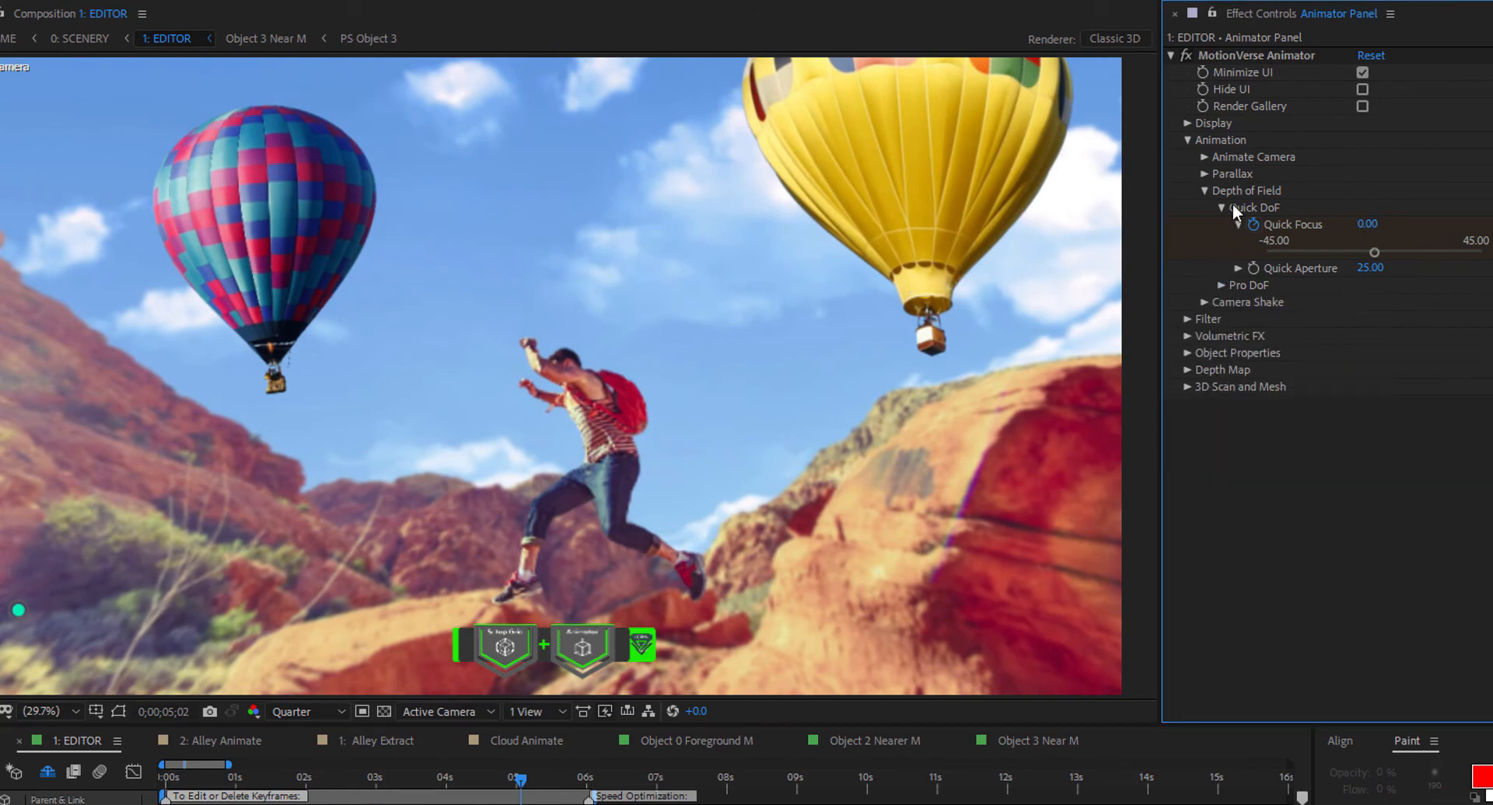
{"action": "left_click", "coordinate": [1220, 207]}
{"action": "left_click", "coordinate": [1204, 190]}
{"action": "left_click", "coordinate": [1188, 140]}
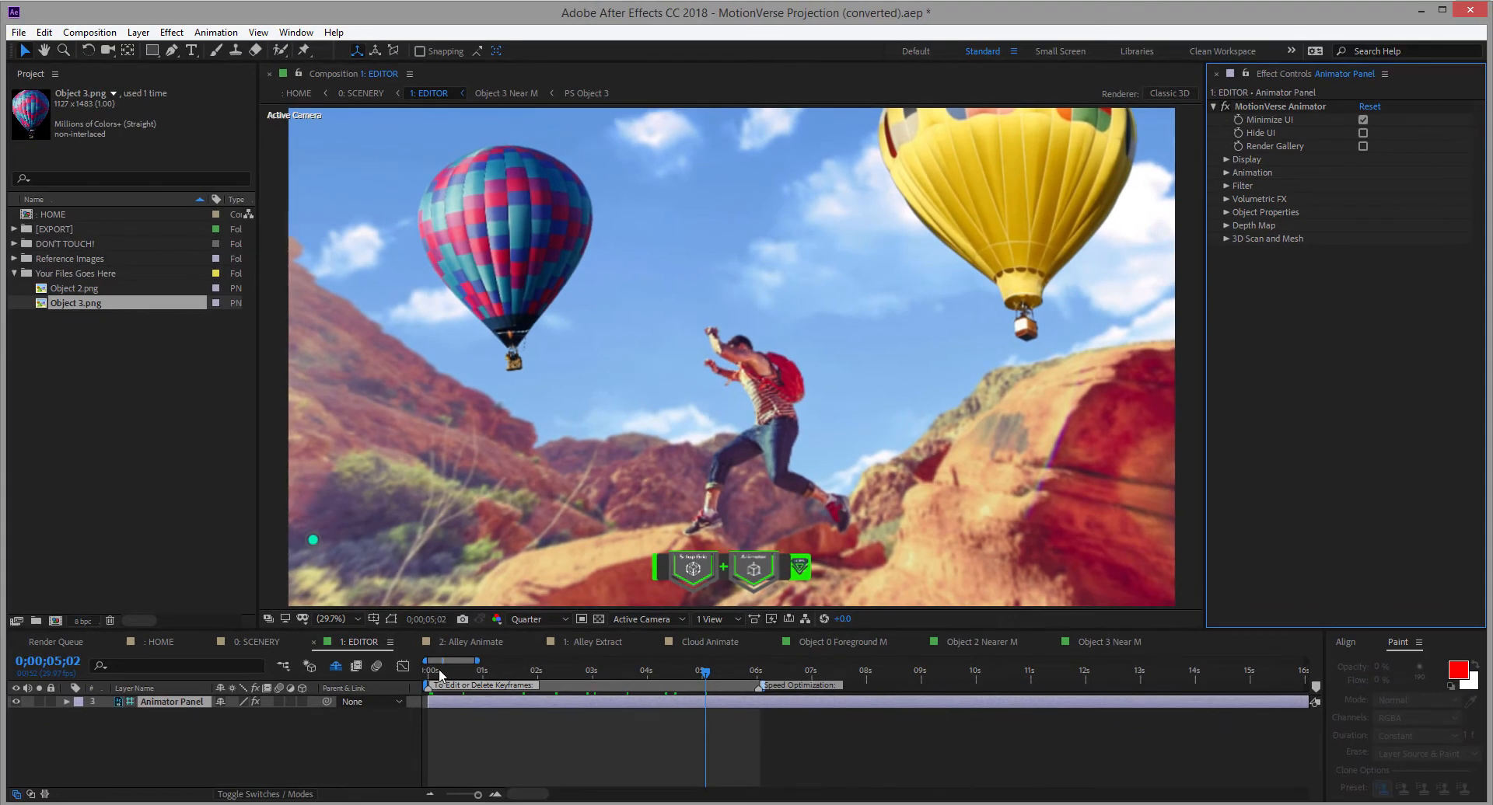
{"action": "left_click", "coordinate": [400, 682]}
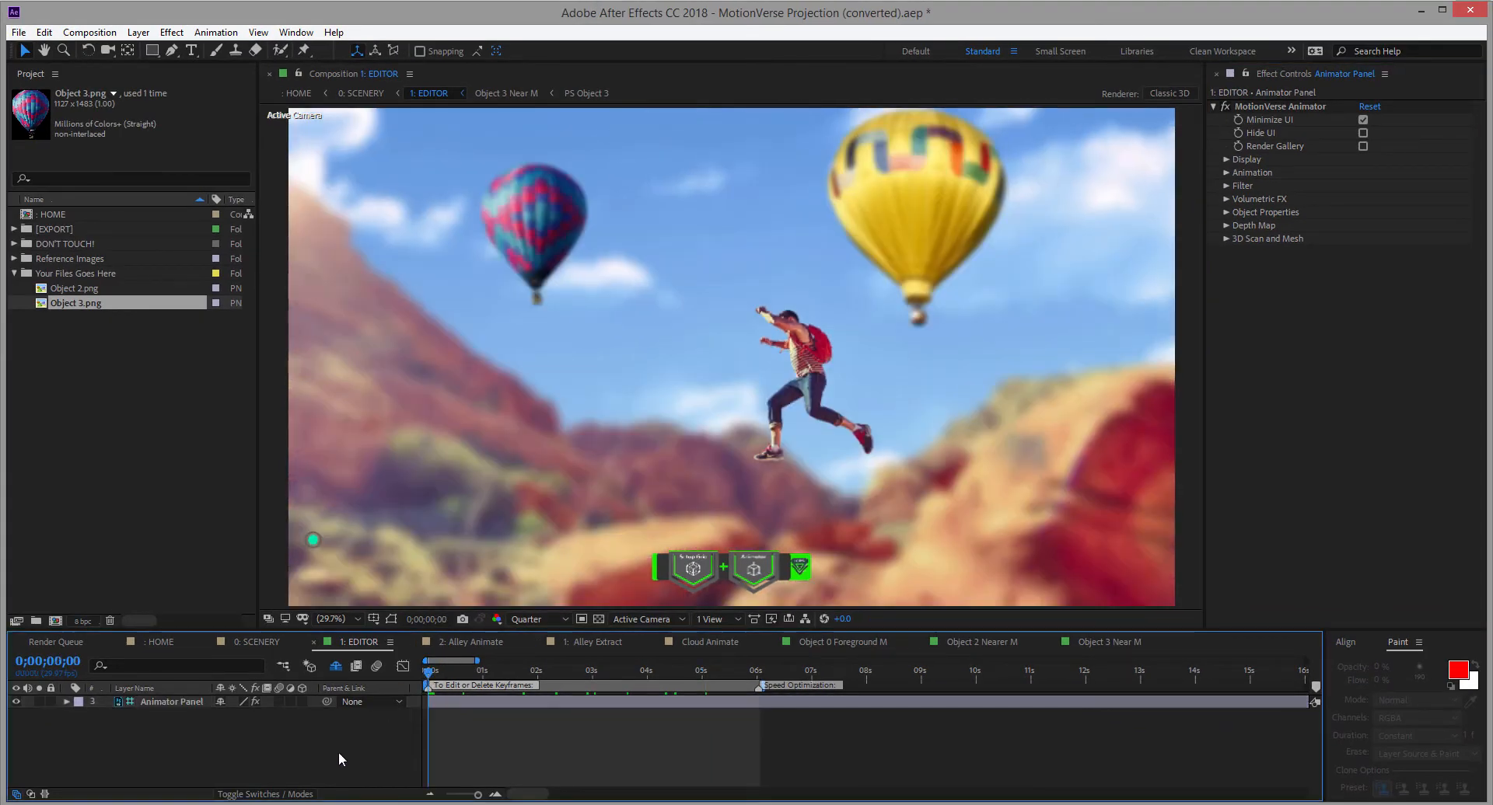
{"action": "key", "text": "space"}
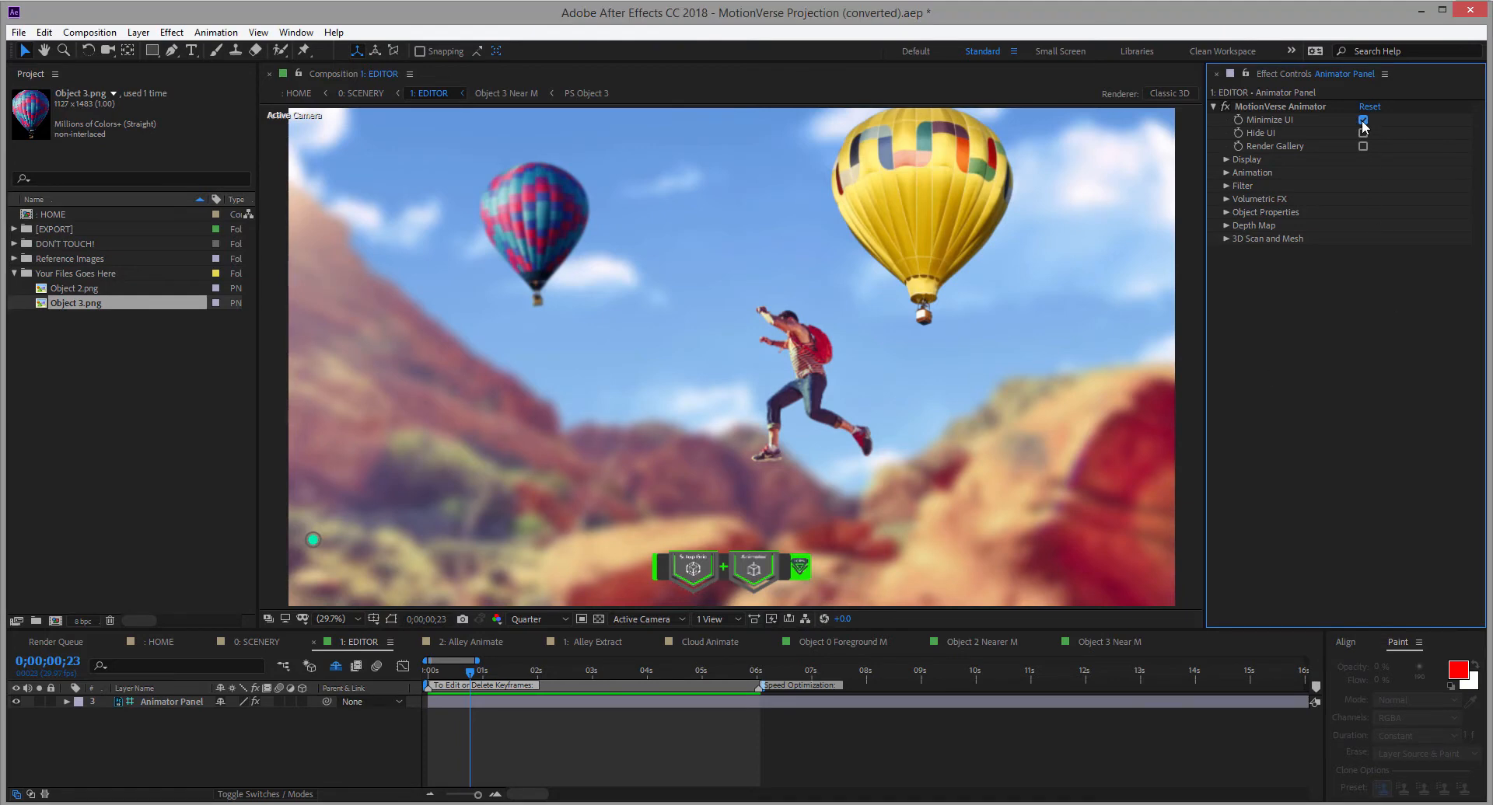
Disable Minimize UI to bring back the full control panel and review the Scene Selection and Fast Render options under Display
{"action": "left_click", "coordinate": [1362, 120]}
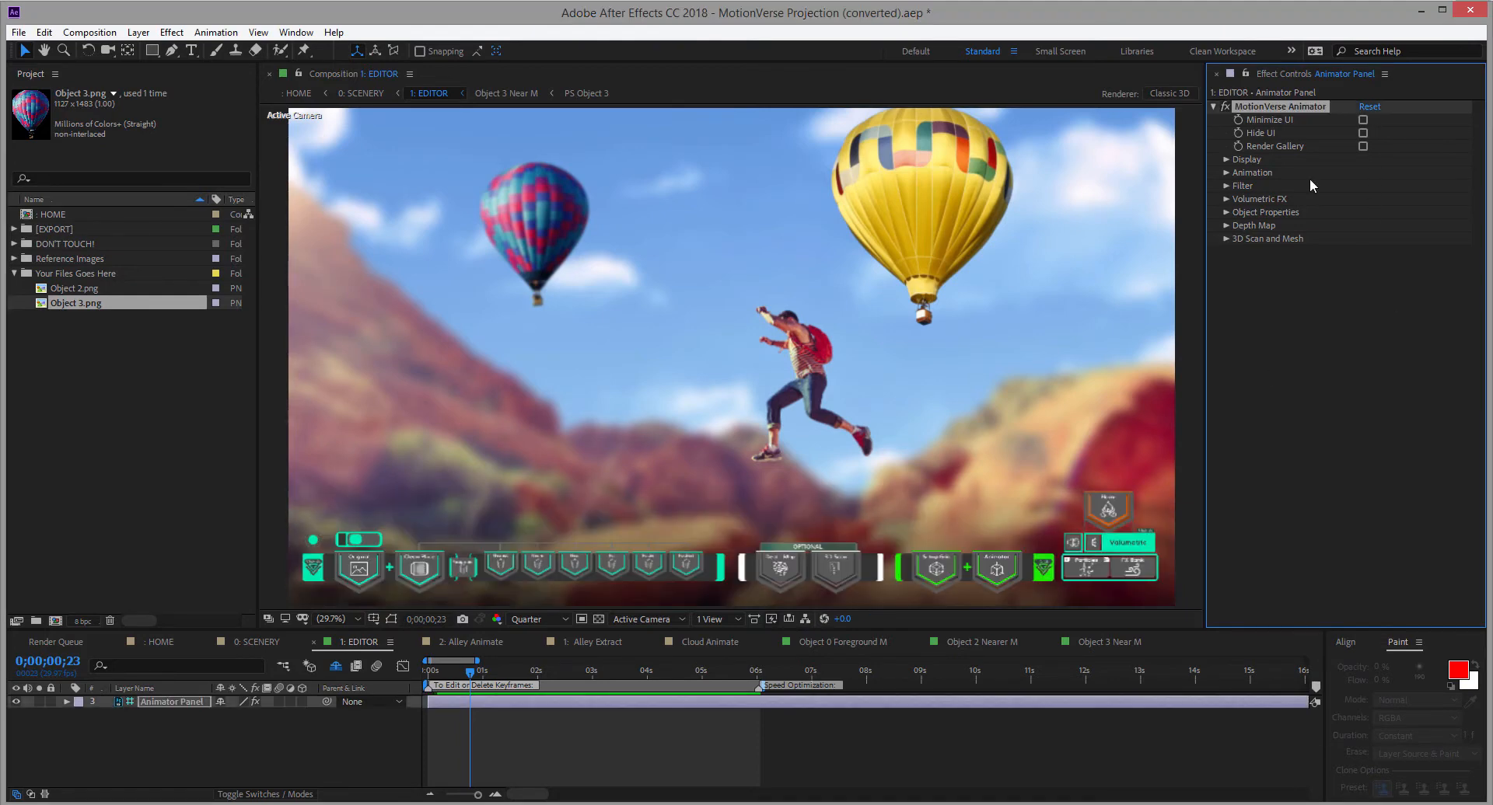
{"action": "left_click", "coordinate": [1226, 160]}
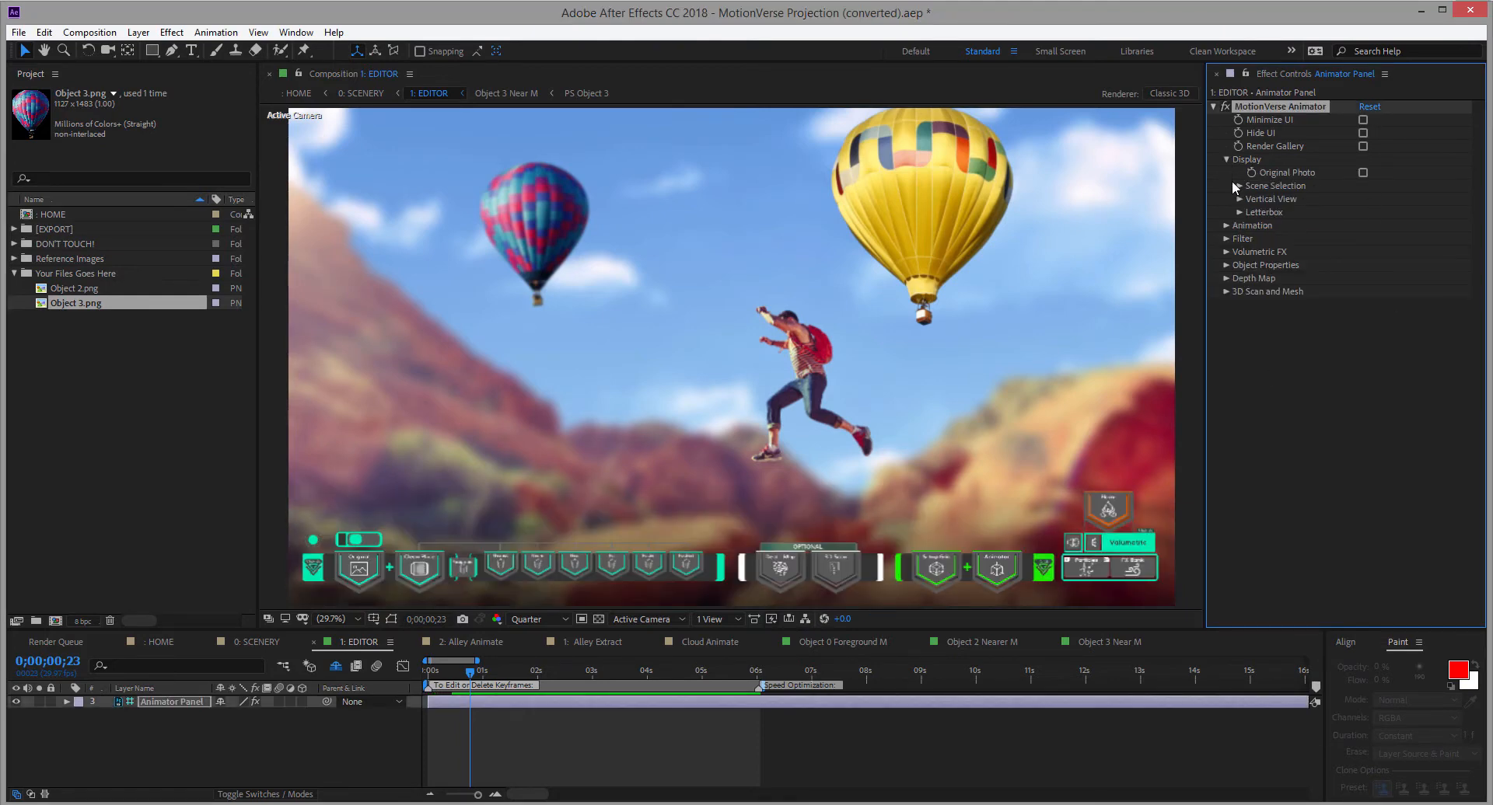
{"action": "left_click", "coordinate": [1239, 186]}
{"action": "left_click", "coordinate": [1252, 252]}
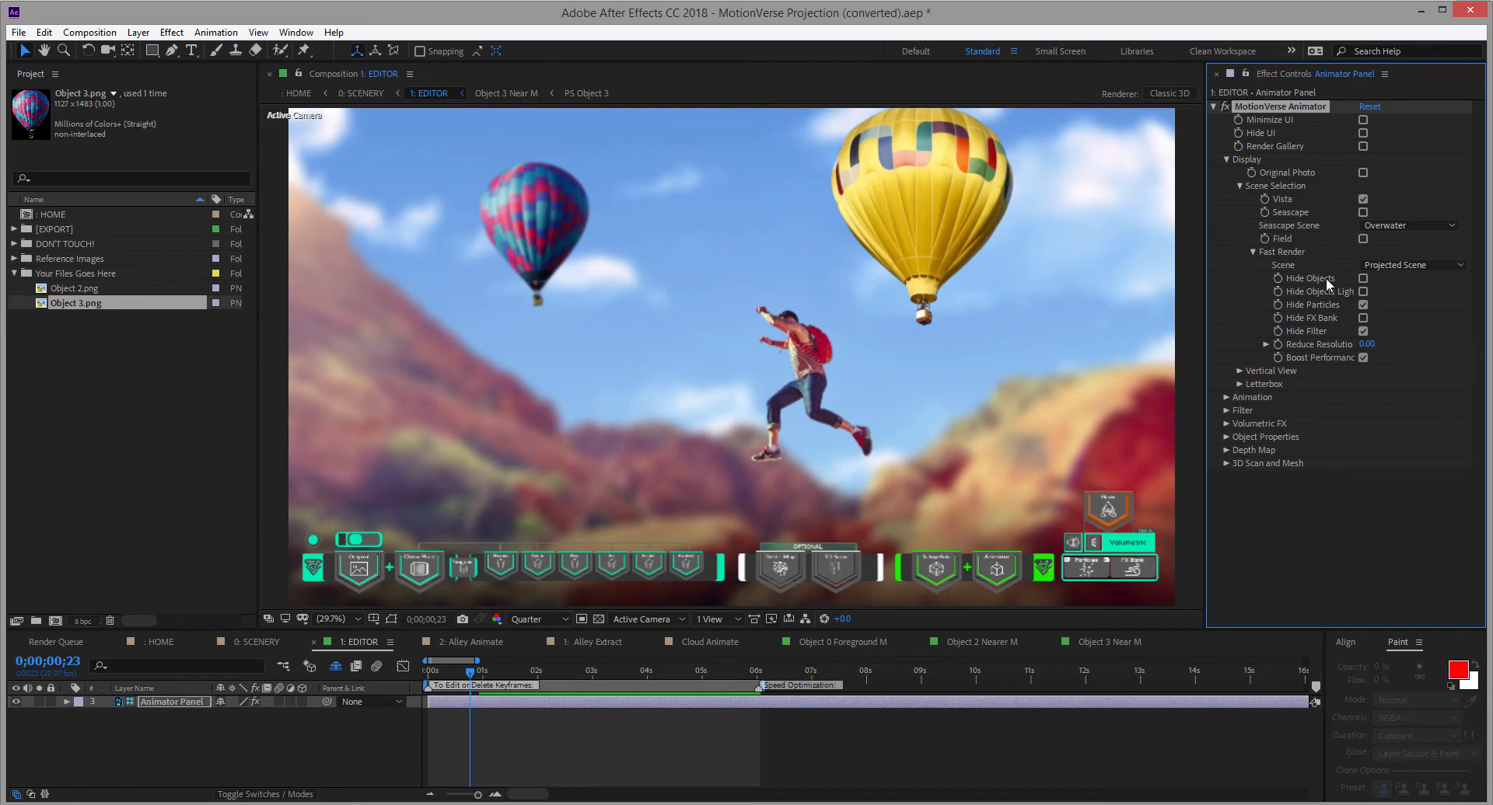
{"action": "left_click", "coordinate": [1252, 253]}
{"action": "left_click", "coordinate": [1239, 186]}
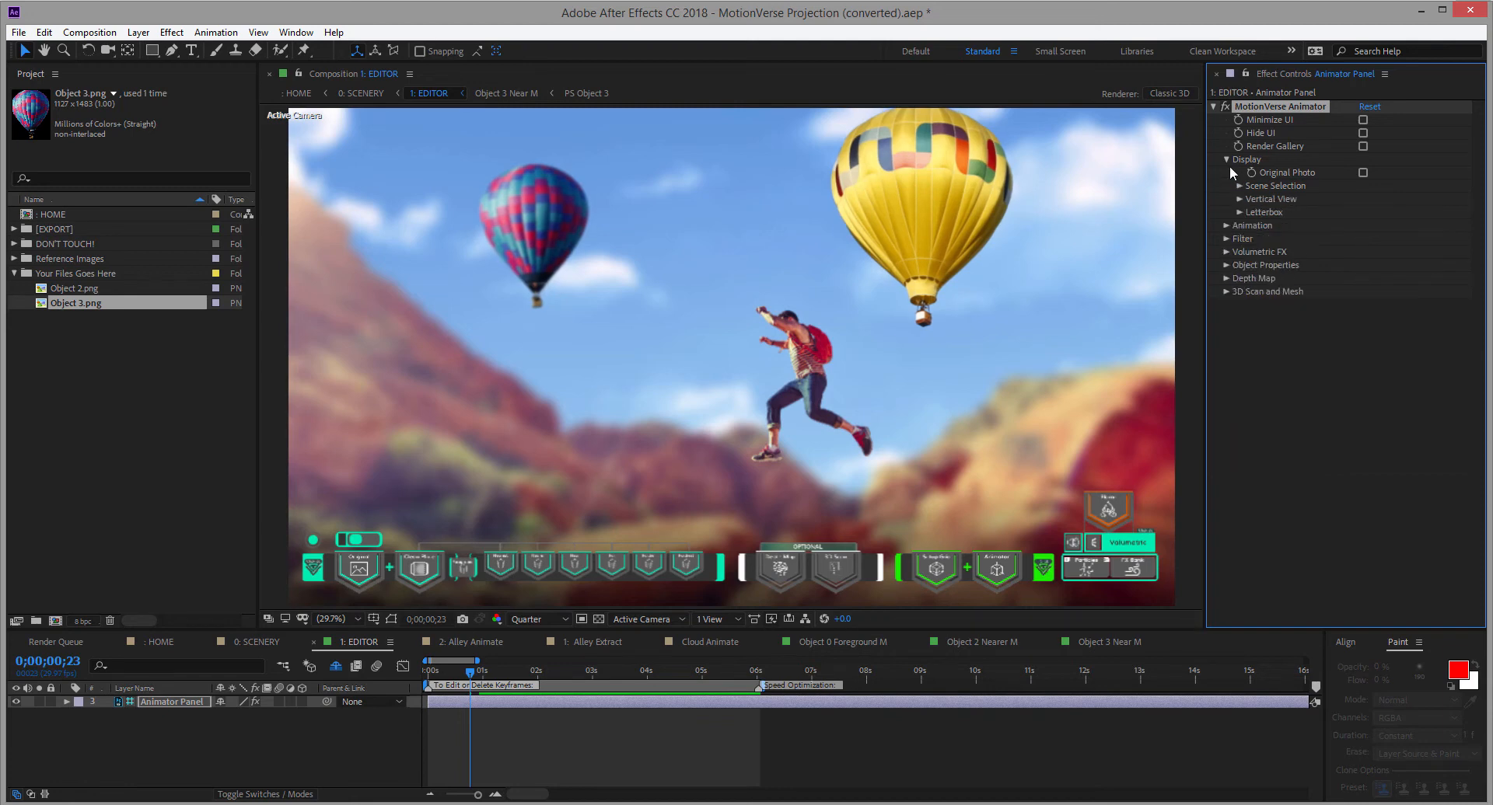
{"action": "left_click", "coordinate": [1227, 161]}
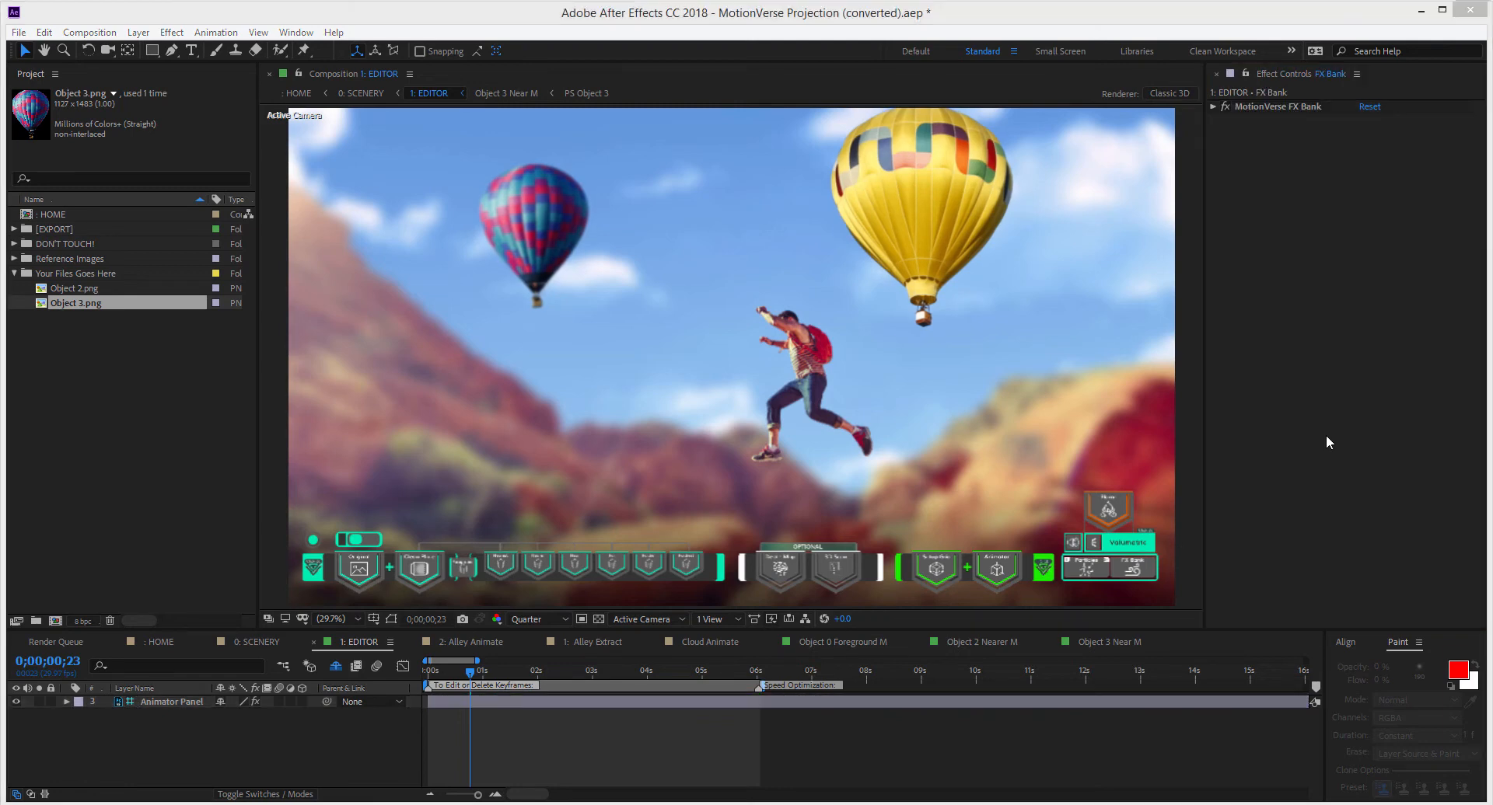
Enable Lens Flare 2-1 in the FX Bank and try the Flare 2-1-2 variant
{"action": "left_click", "coordinate": [1212, 107]}
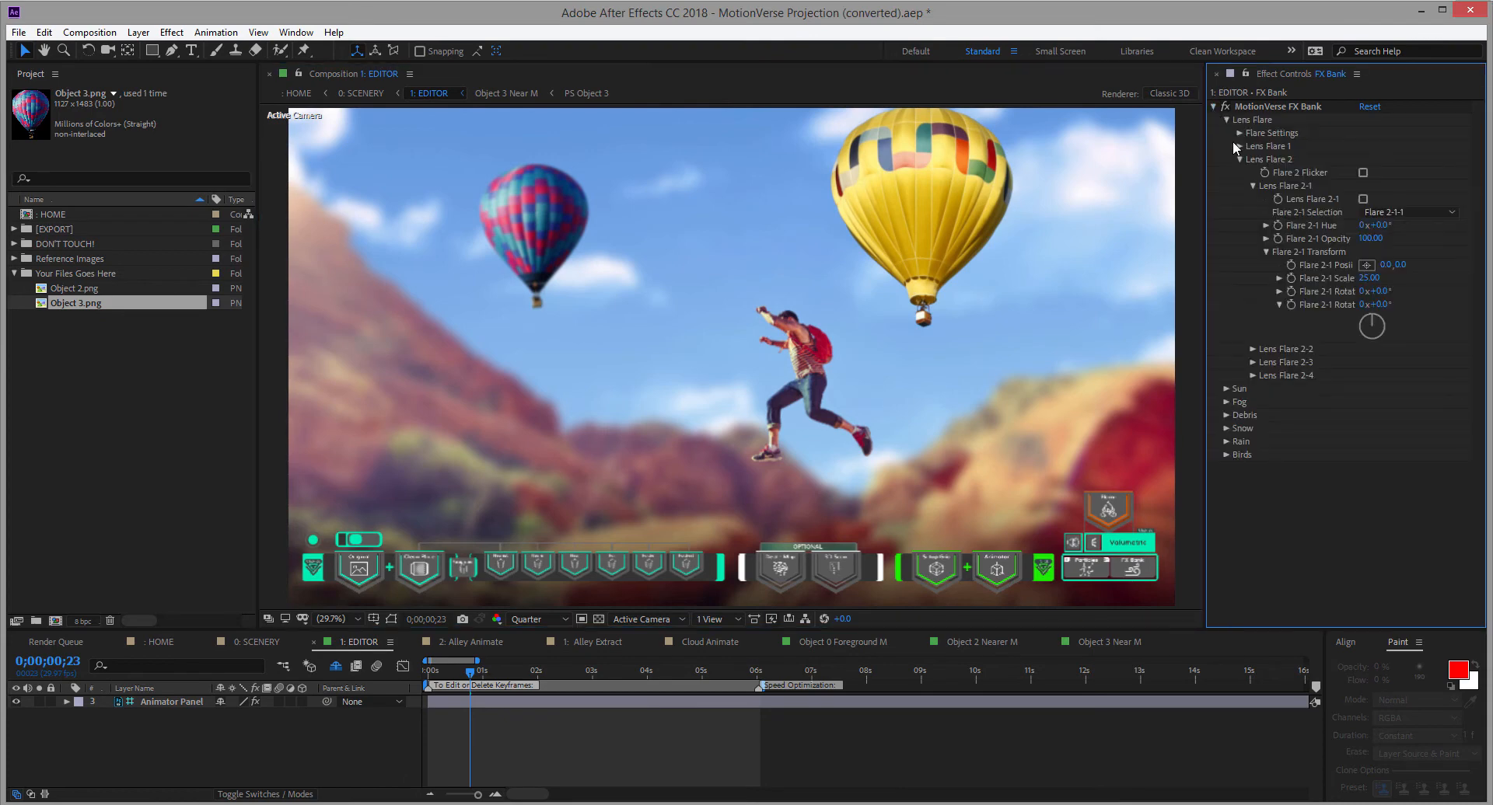
{"action": "left_click", "coordinate": [1240, 158]}
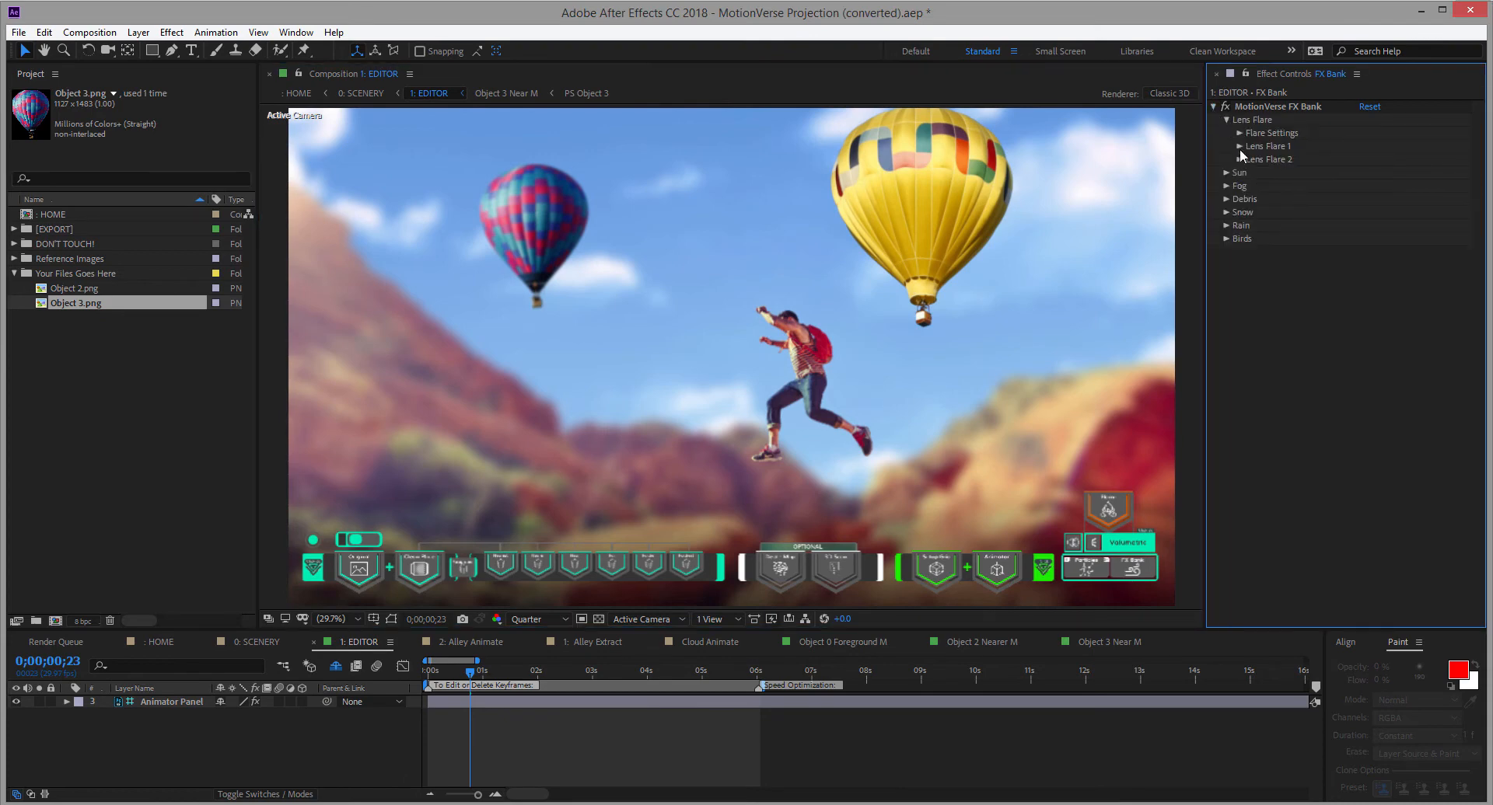
{"action": "left_click", "coordinate": [1239, 158]}
{"action": "left_click", "coordinate": [1266, 252]}
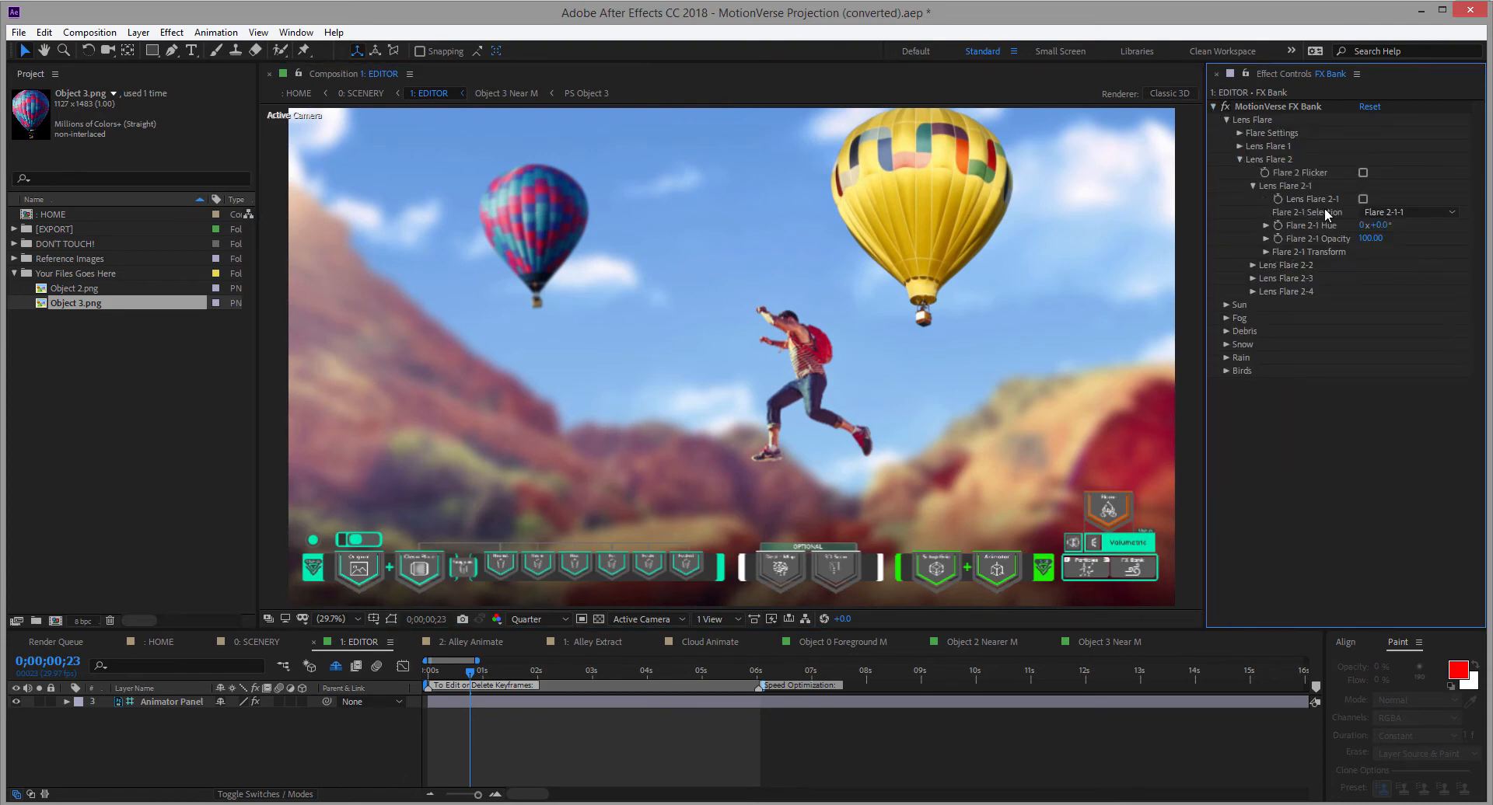
{"action": "left_click", "coordinate": [1362, 199]}
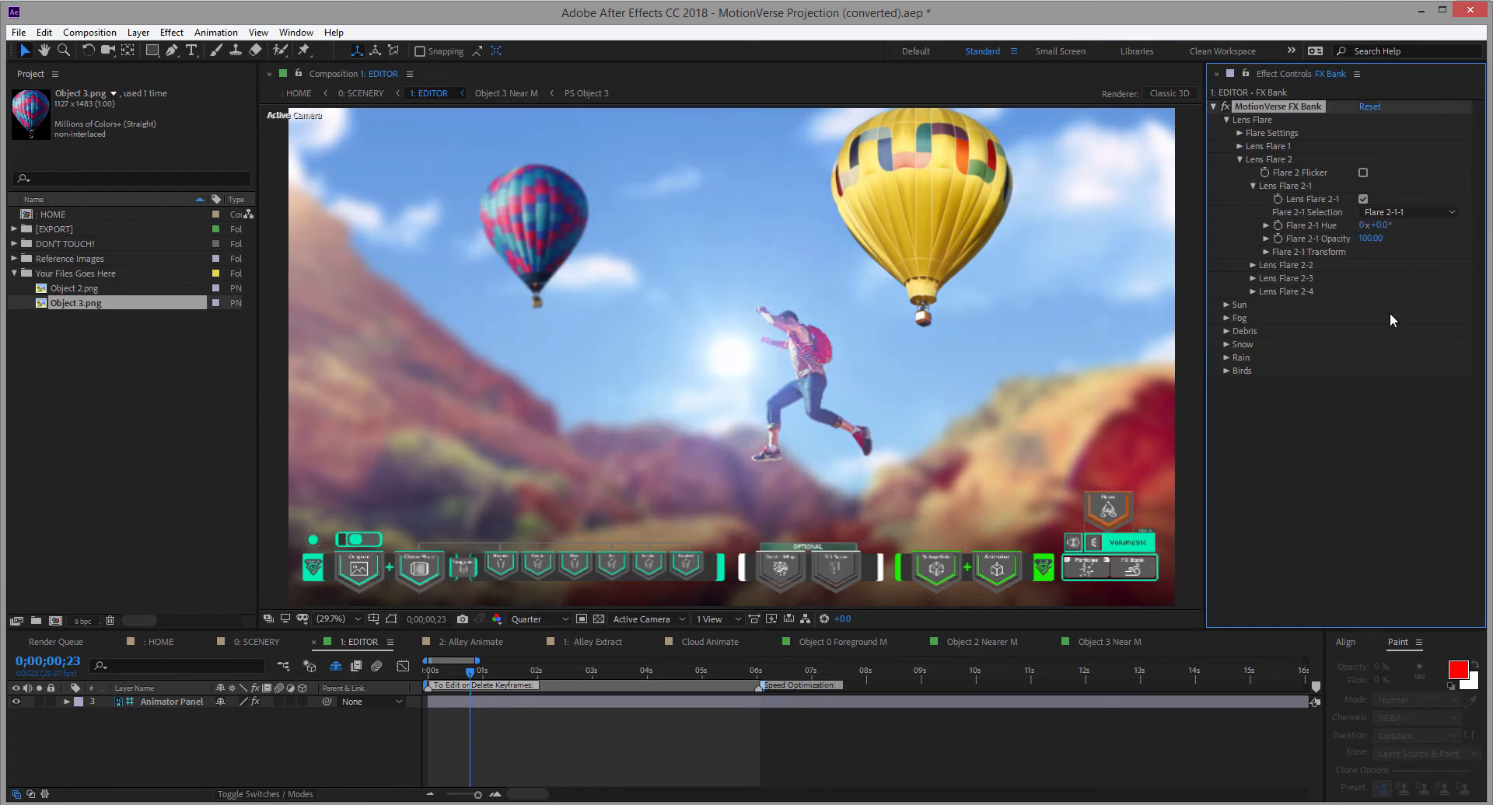
{"action": "left_click", "coordinate": [1404, 212]}
{"action": "left_click", "coordinate": [1405, 233]}
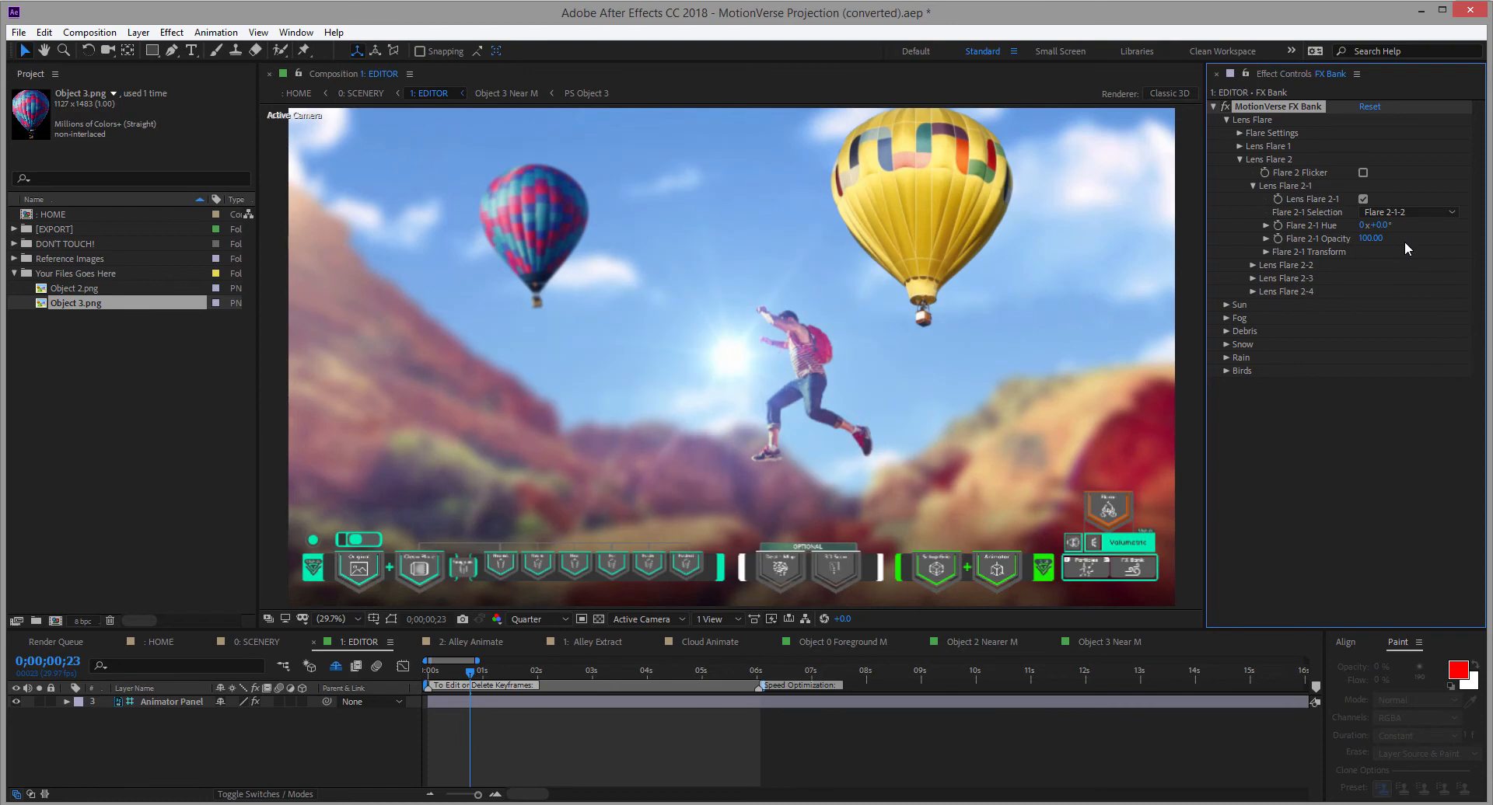
Set the Animator Panel's Quick Focus to 0 and collapse its Depth of Field and Animation settings
{"action": "left_click", "coordinate": [986, 575]}
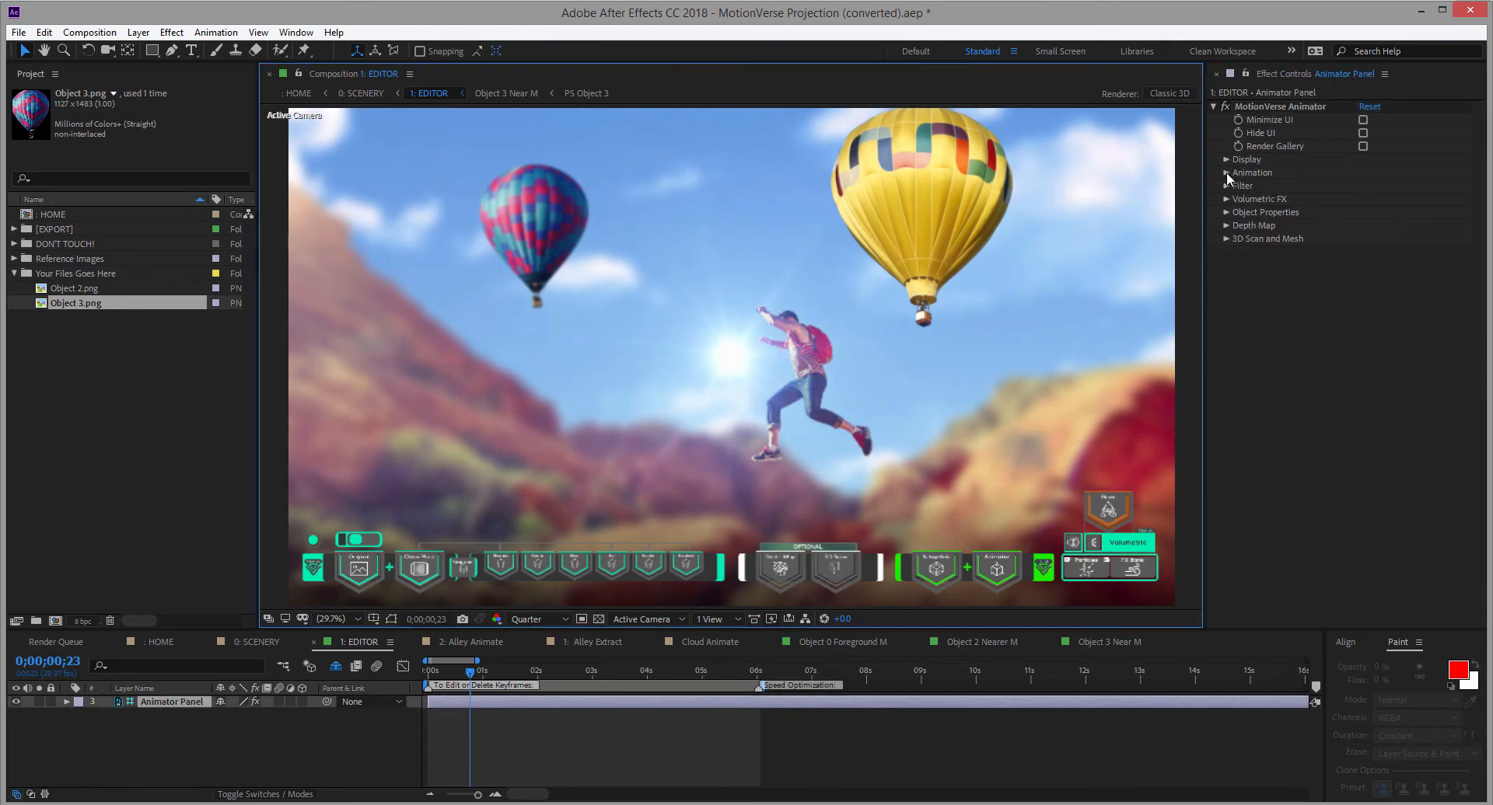
{"action": "left_click", "coordinate": [1226, 174]}
{"action": "left_click", "coordinate": [1238, 212]}
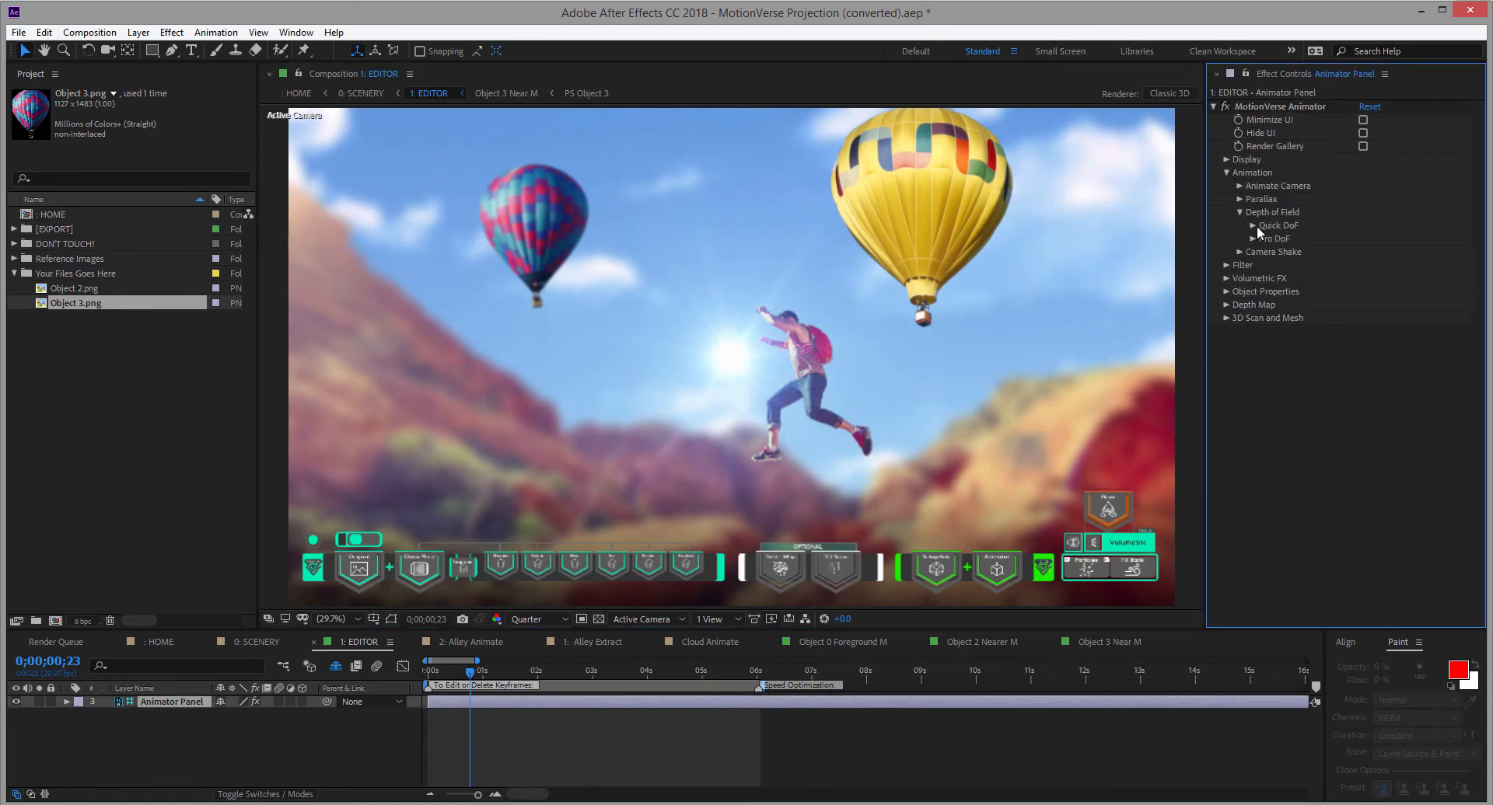
{"action": "left_click", "coordinate": [1252, 226]}
{"action": "left_click", "coordinate": [1366, 239]}
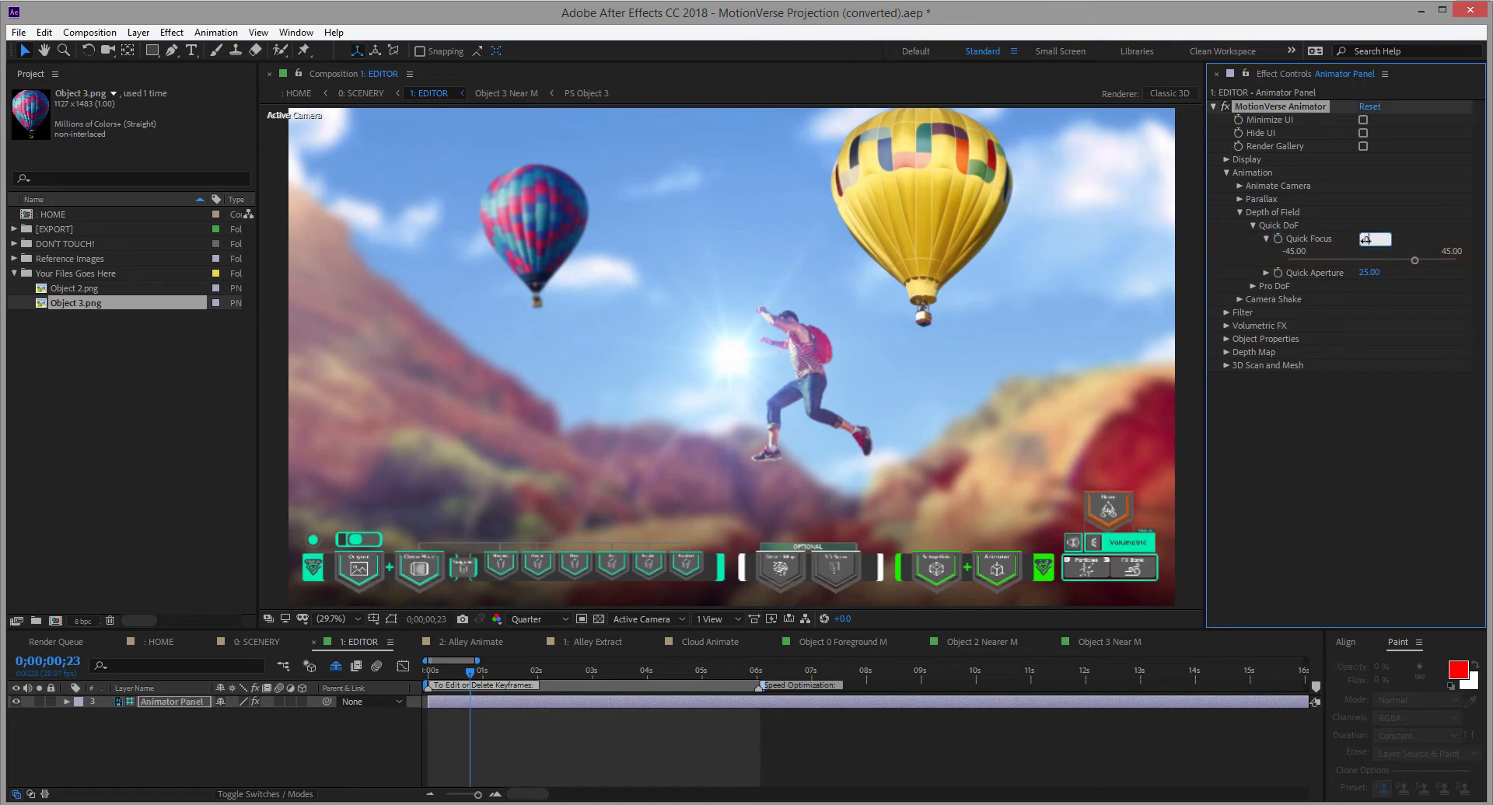
{"action": "type", "text": "0"}
{"action": "key", "text": "Return"}
{"action": "left_click", "coordinate": [1252, 226]}
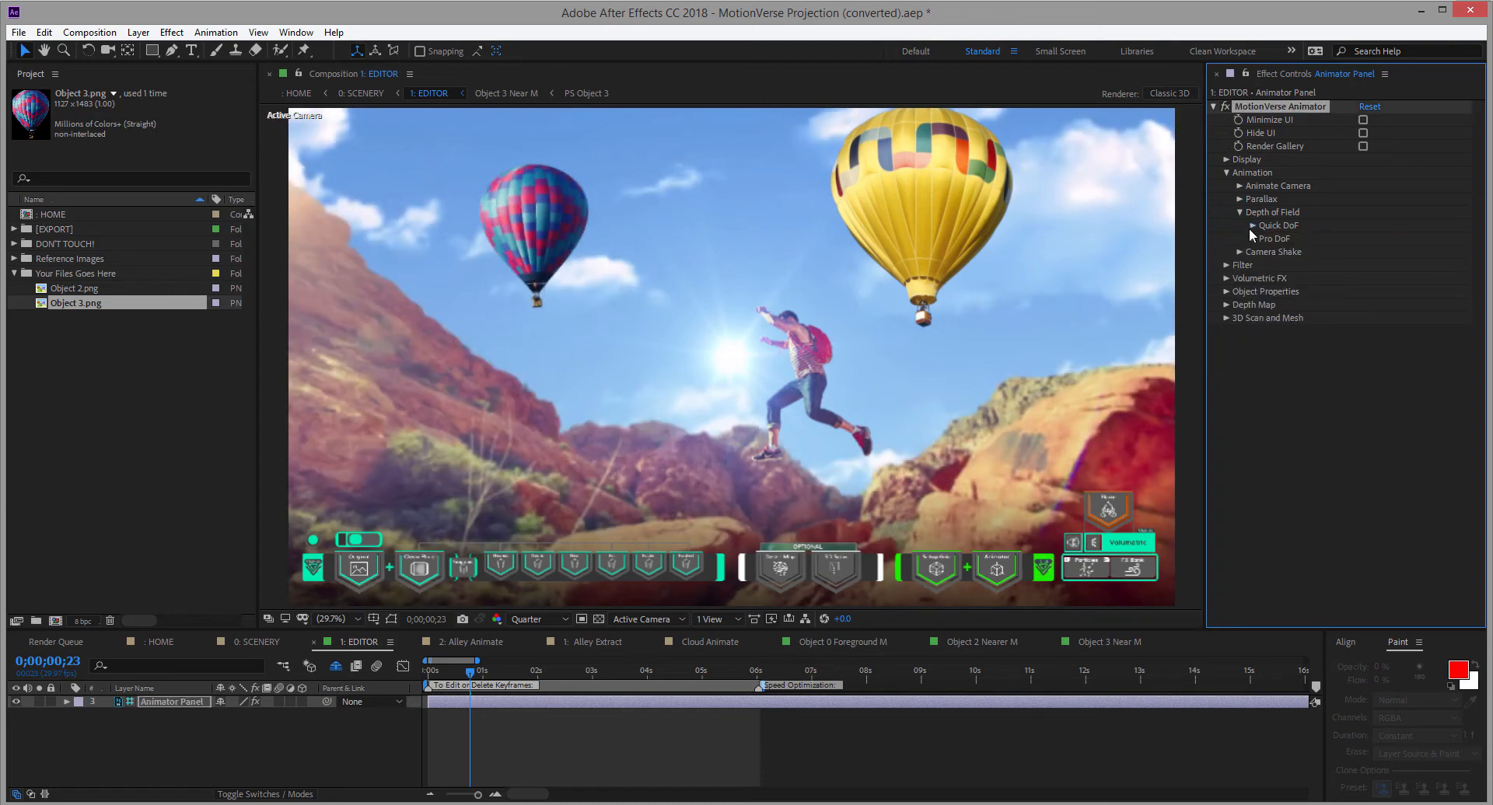
{"action": "left_click", "coordinate": [1240, 212]}
{"action": "left_click", "coordinate": [1226, 173]}
Return to the FX Bank and try Flare 2-1-3 and Flare 2-1-4 for Lens Flare 2-1
{"action": "left_click", "coordinate": [1136, 568]}
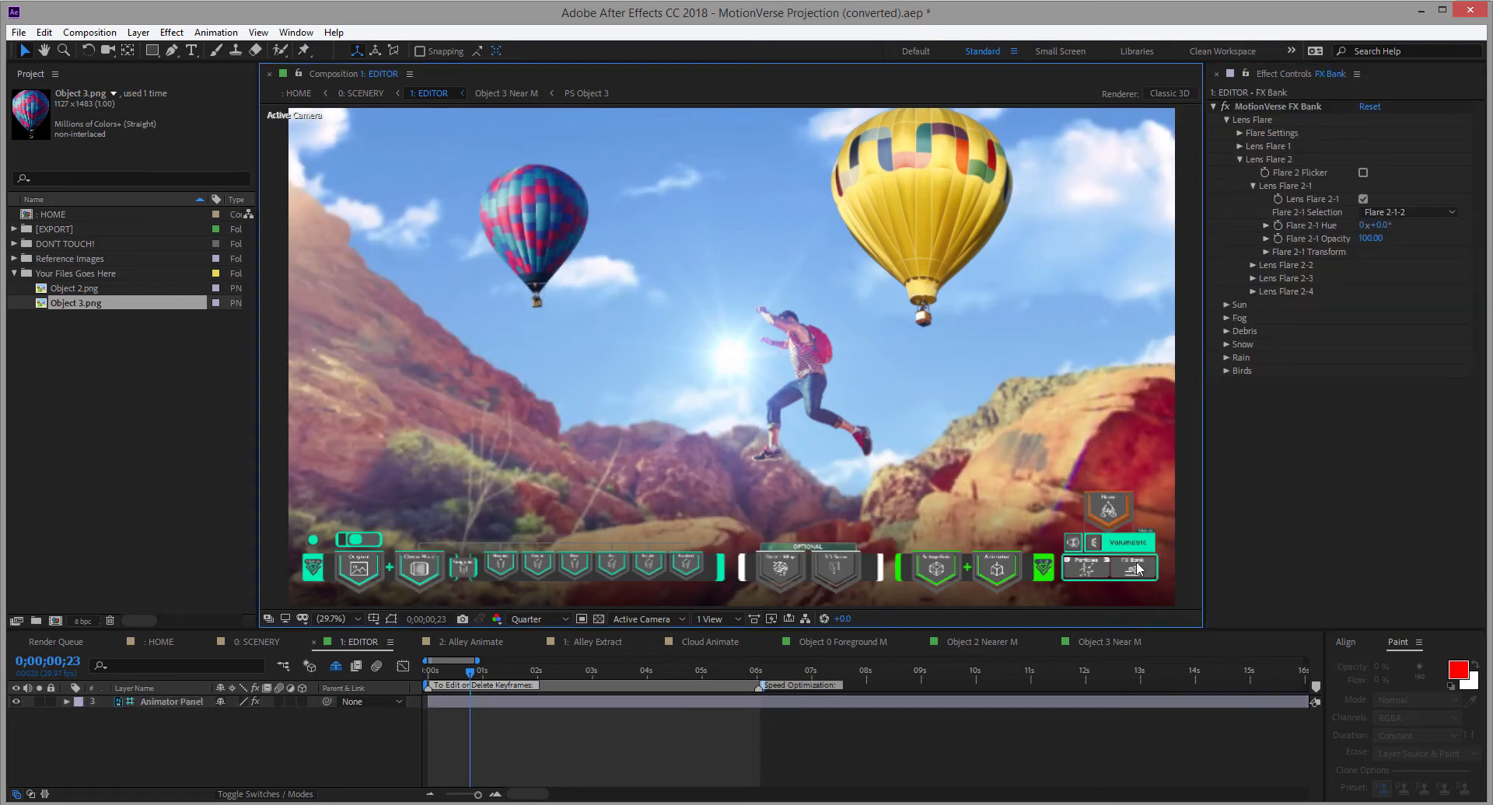
{"action": "left_click", "coordinate": [1400, 212]}
{"action": "left_click", "coordinate": [1406, 247]}
{"action": "left_click", "coordinate": [1406, 214]}
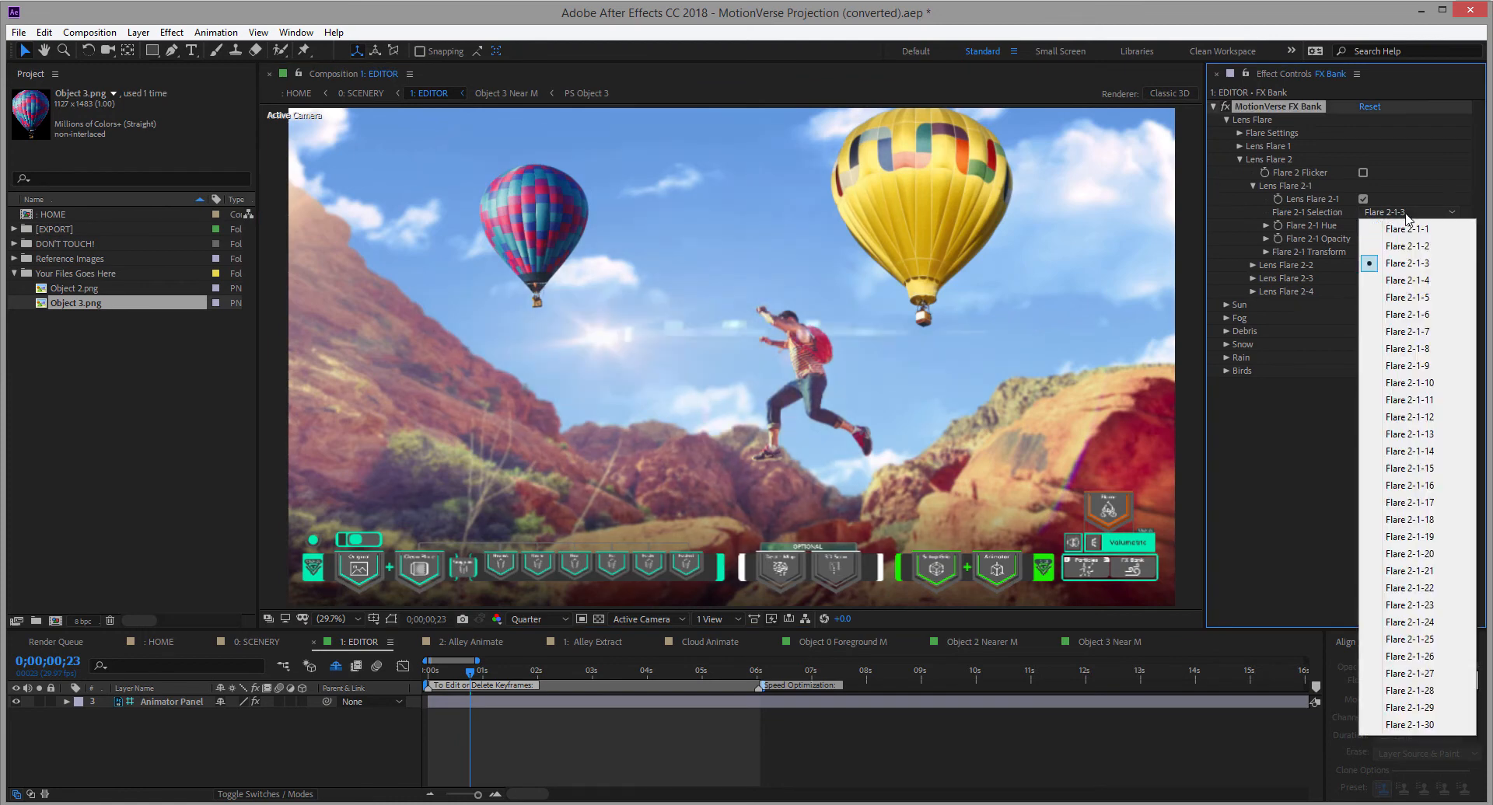
{"action": "left_click", "coordinate": [1407, 275]}
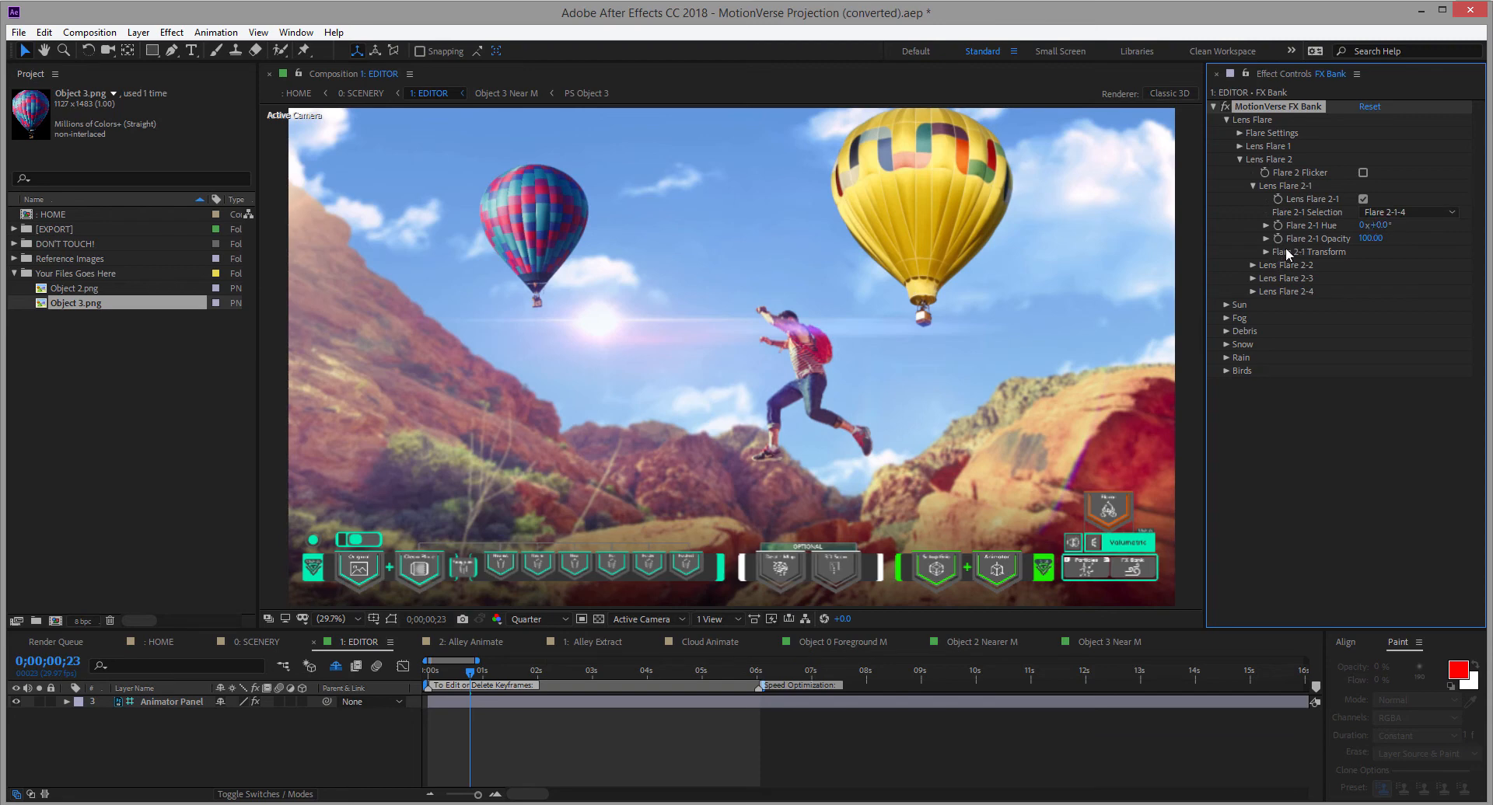
Widen the effect settings area and try Lens Flare 2-1 at a scale of about 51
{"action": "left_click", "coordinate": [1264, 251]}
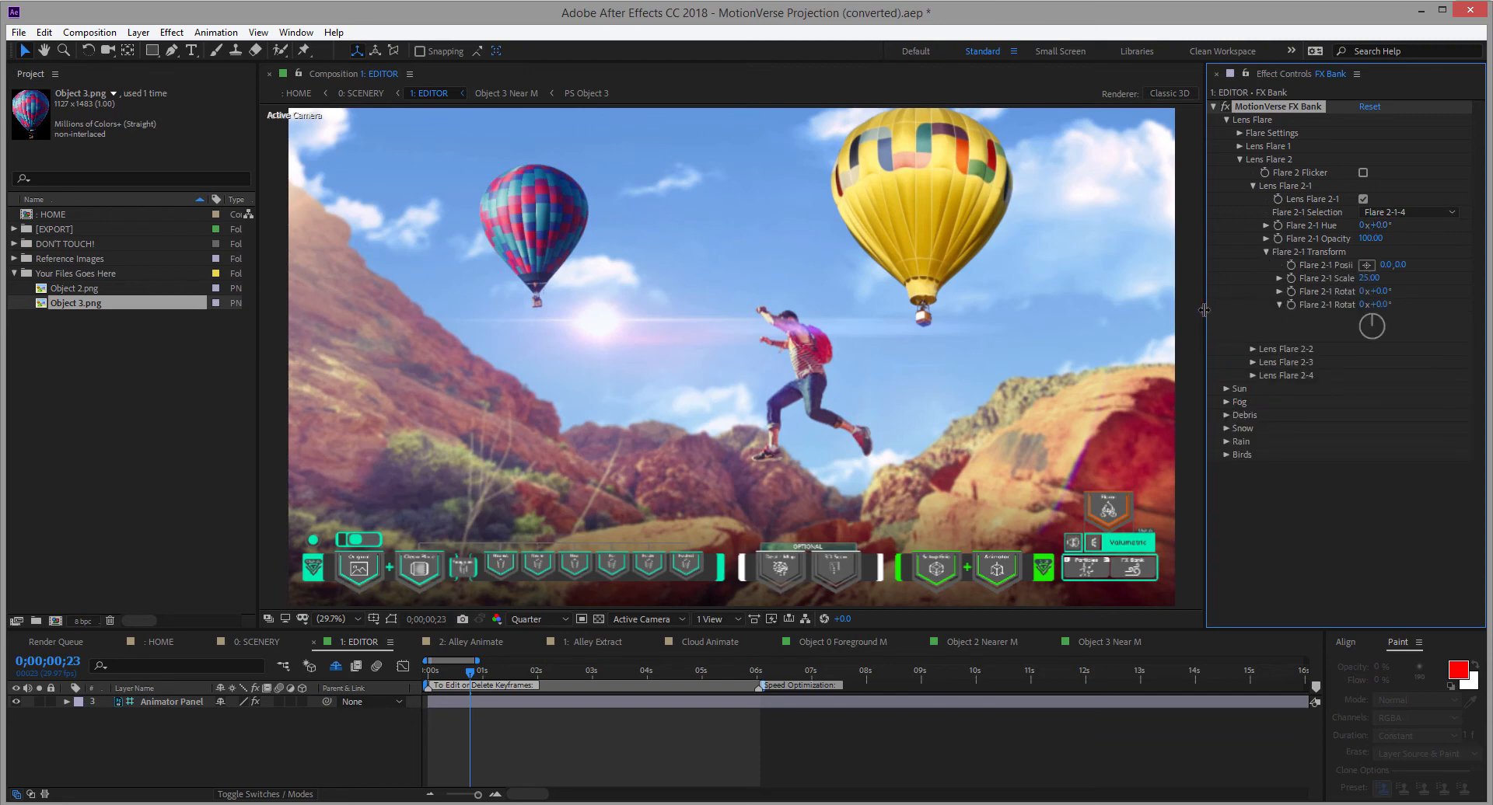
{"action": "left_click_drag", "start_coordinate": [1204, 310], "coordinate": [1174, 312]}
{"action": "left_click", "coordinate": [1246, 278]}
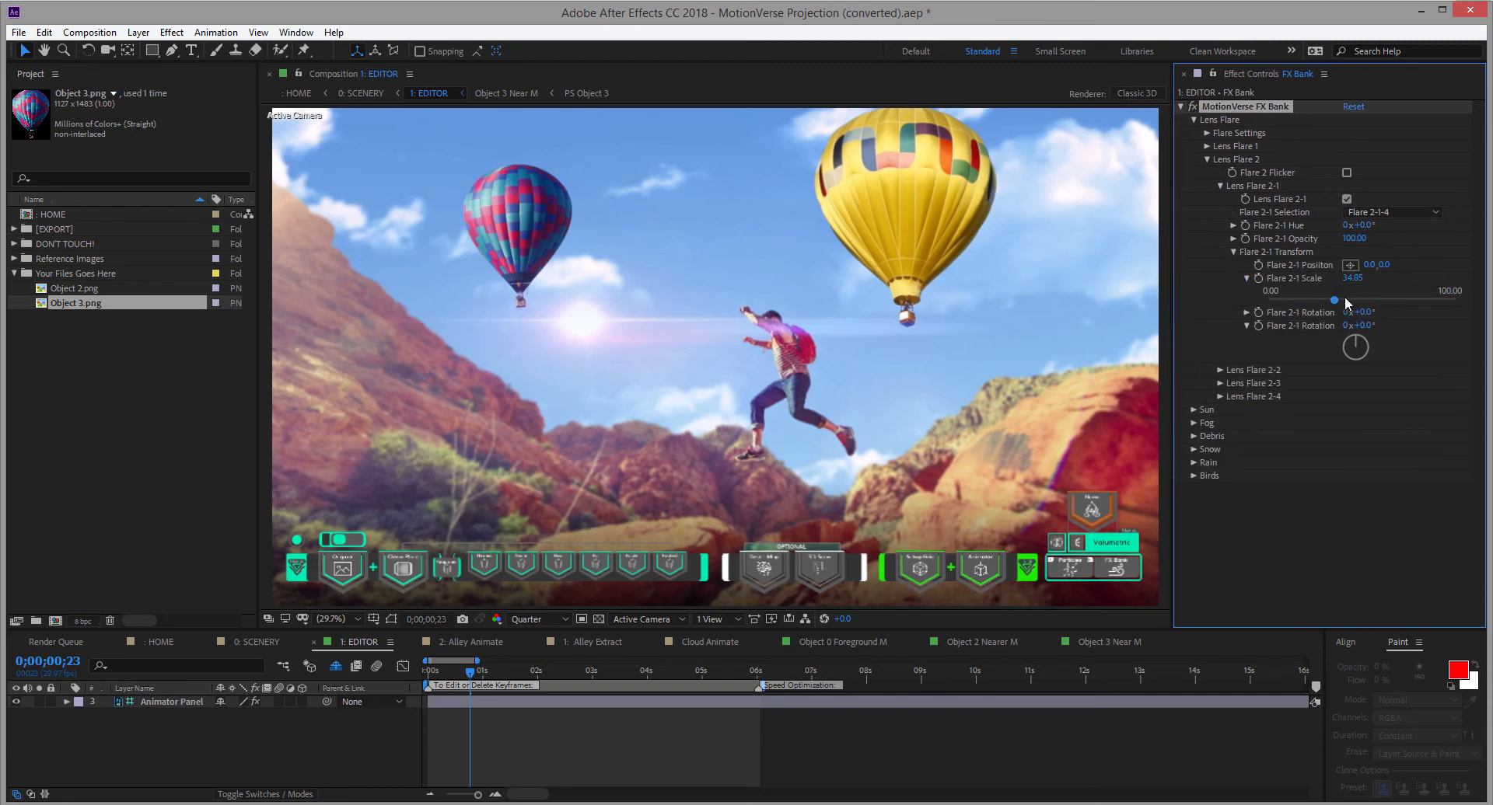
{"action": "left_click_drag", "start_coordinate": [1345, 298], "coordinate": [1365, 300]}
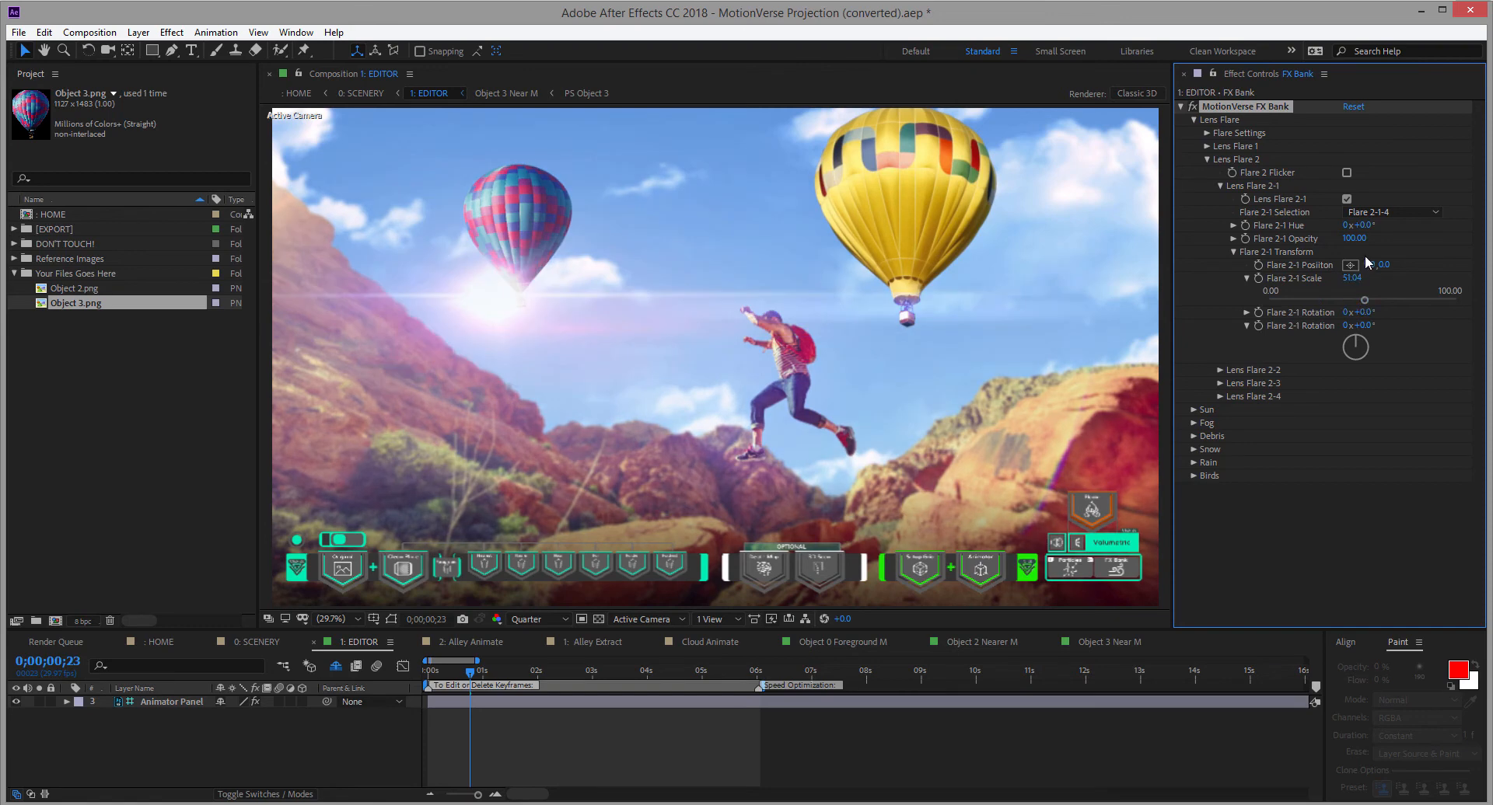
{"action": "left_click", "coordinate": [1233, 252]}
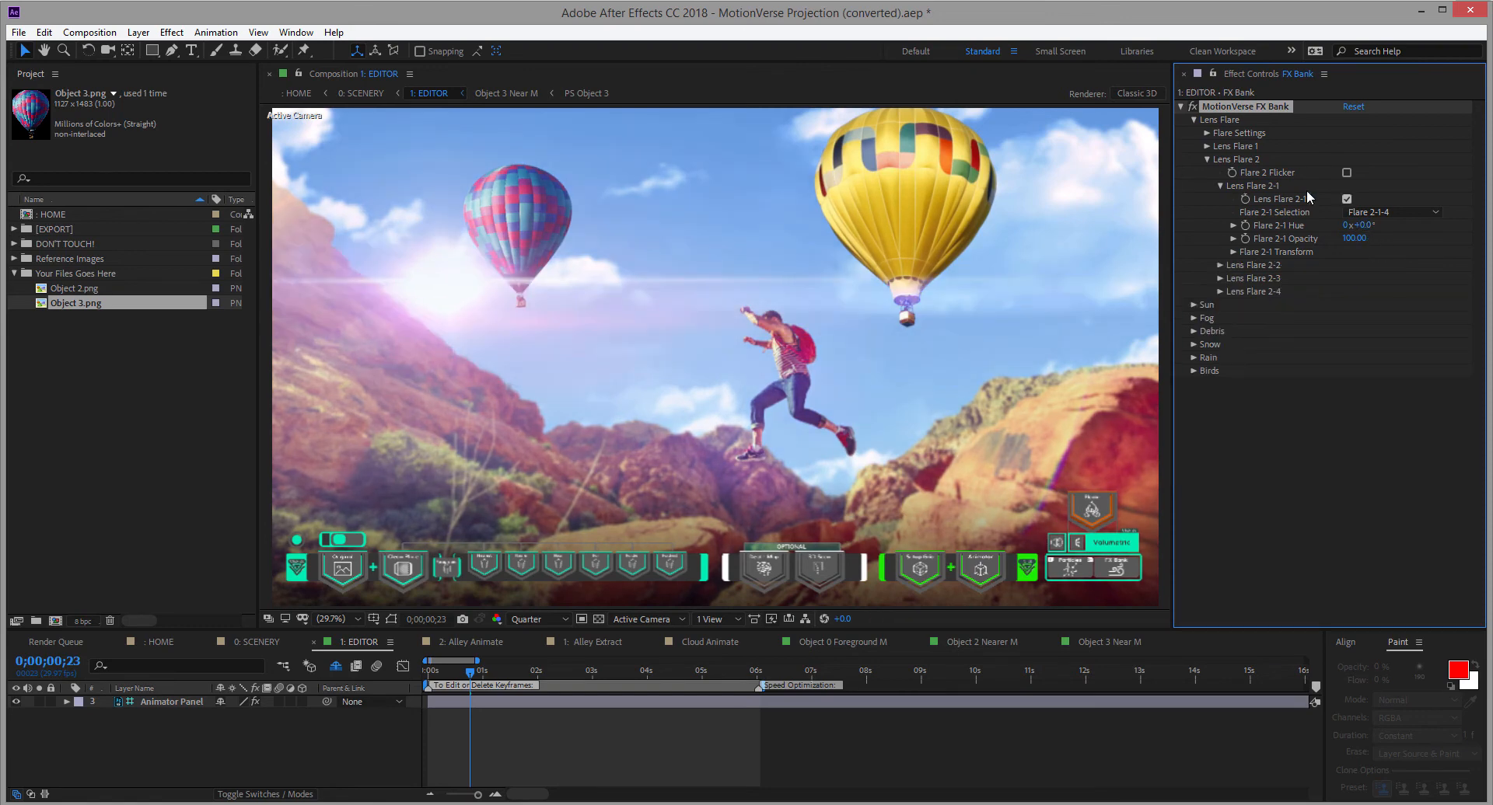
Collapse the Lens Flare settings and set Sun Visibility to Sun Front
{"action": "left_click", "coordinate": [1194, 121]}
{"action": "left_click", "coordinate": [1192, 133]}
{"action": "left_click", "coordinate": [1206, 159]}
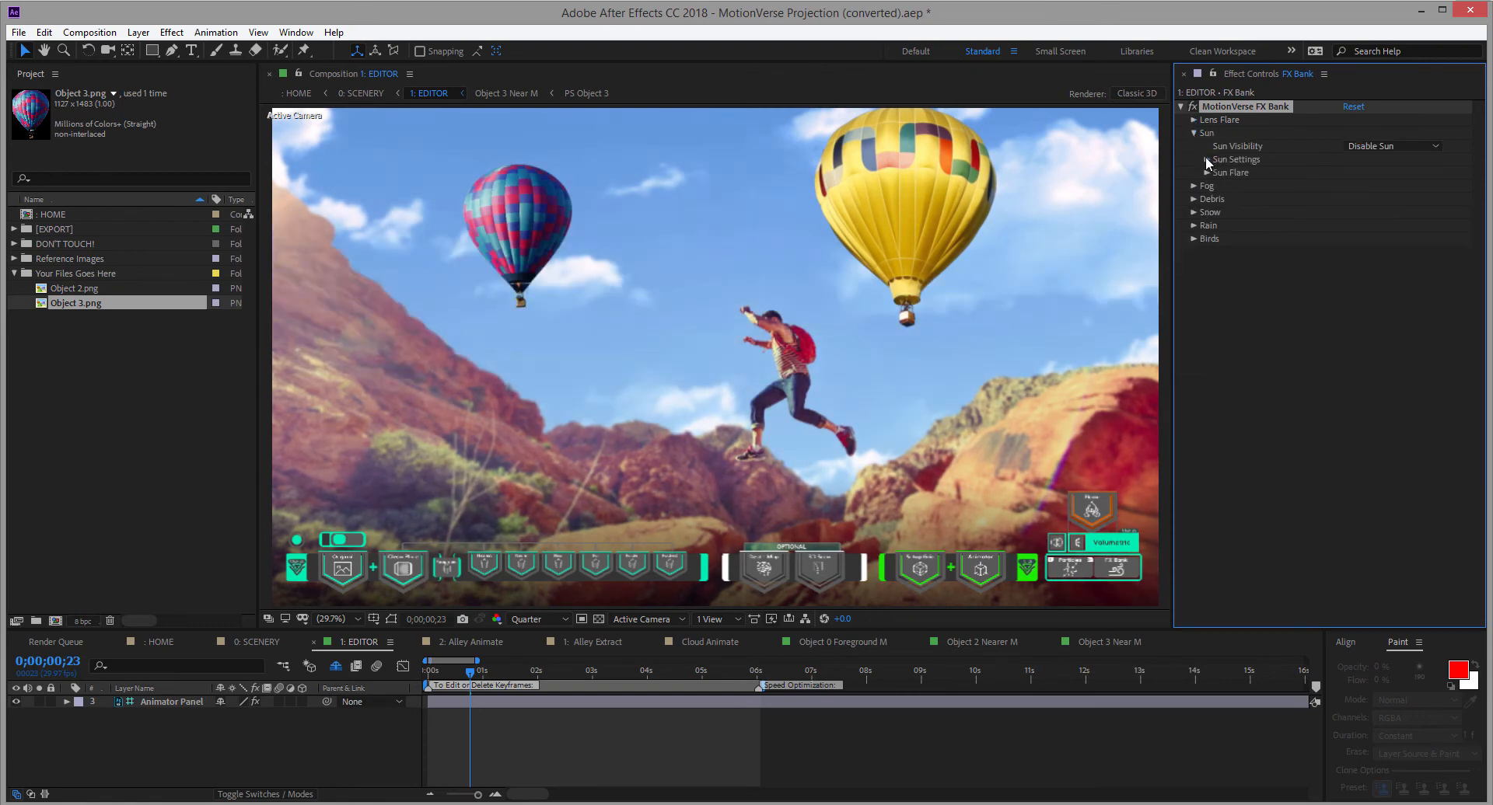
{"action": "left_click", "coordinate": [1376, 151]}
{"action": "left_click", "coordinate": [1384, 175]}
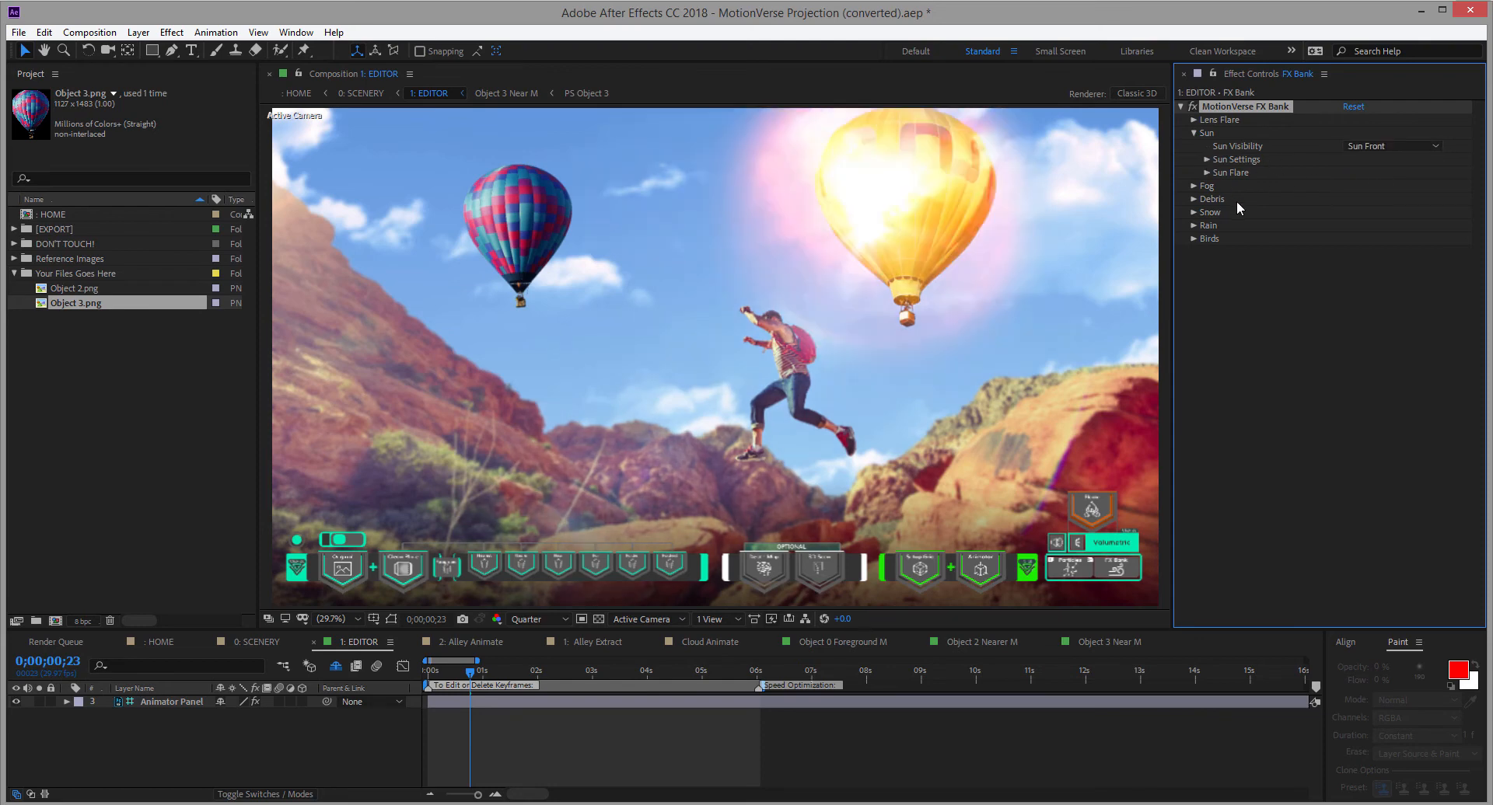
Move the sun to the upper-left sky behind the blue balloon by setting its horizontal Sun Position to about -3990
{"action": "left_click", "coordinate": [1207, 159]}
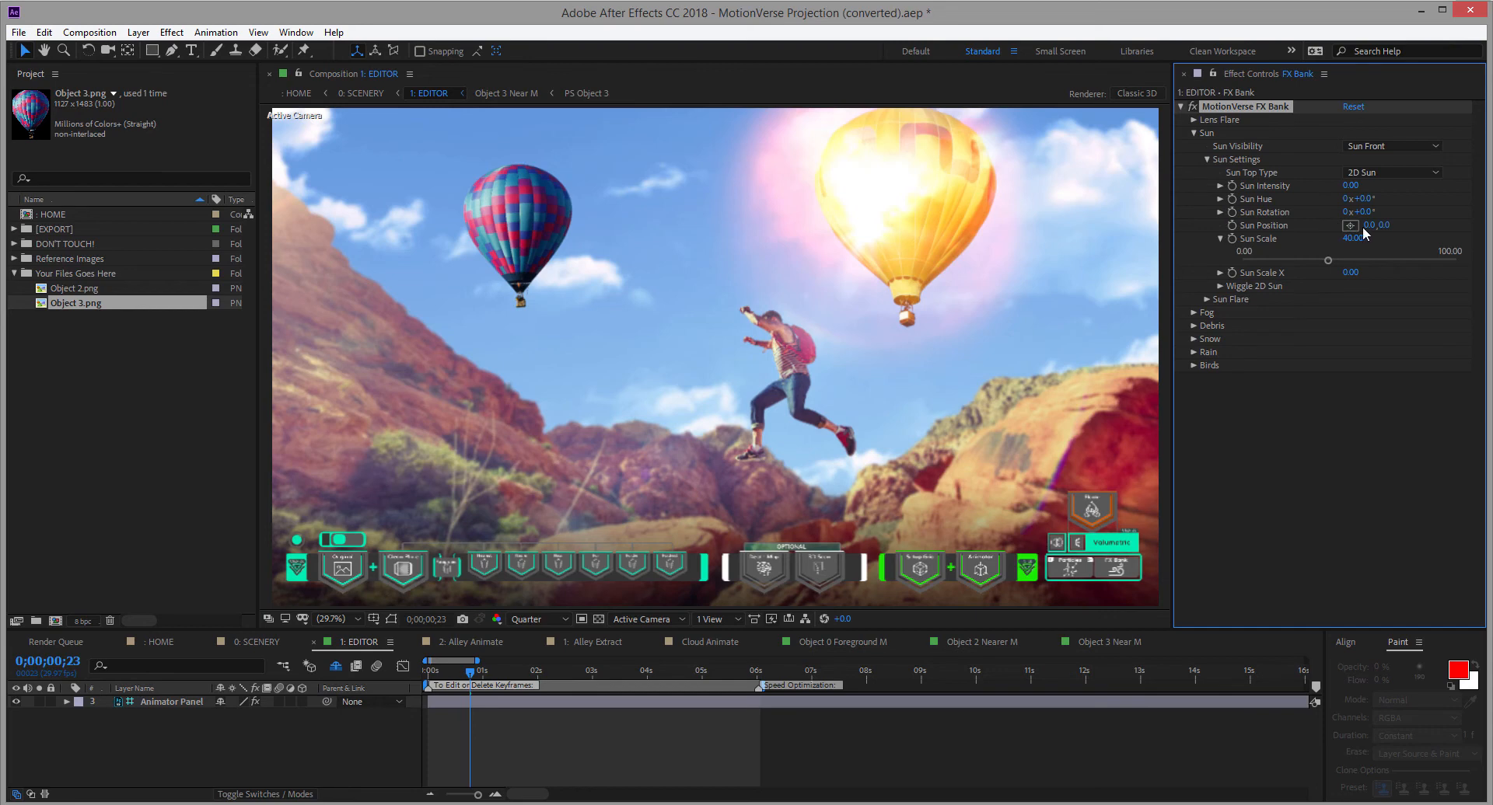
{"action": "left_click_drag", "start_coordinate": [1366, 231], "coordinate": [1267, 234]}
{"action": "left_click_drag", "start_coordinate": [1371, 226], "coordinate": [1334, 227]}
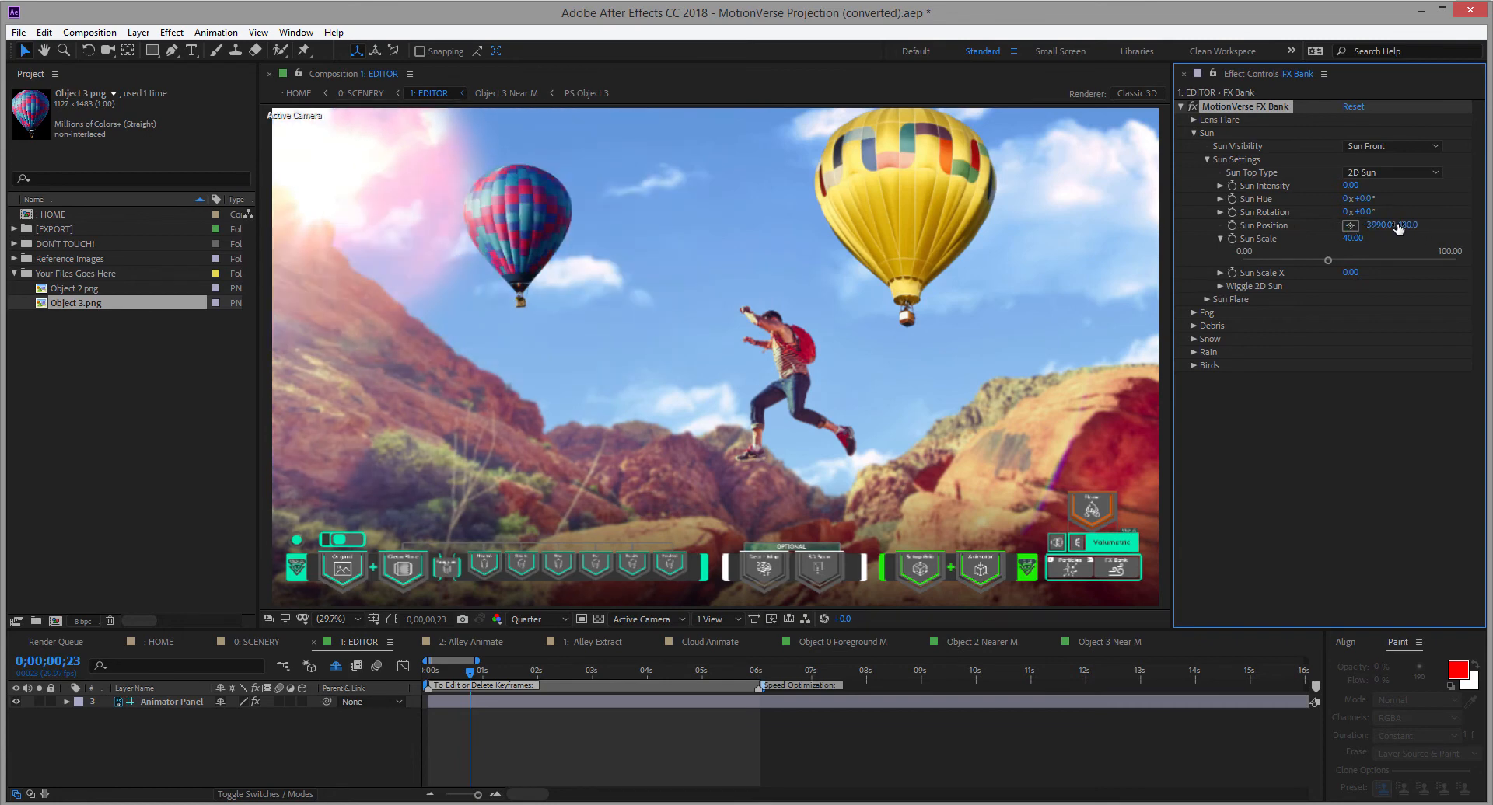
Set the Sun Scale to 35 and rotate the 2D sun to about -109°
{"action": "left_click", "coordinate": [1353, 239]}
{"action": "type", "text": "35"}
{"action": "key", "text": "Return"}
{"action": "left_click", "coordinate": [1220, 239]}
{"action": "left_click", "coordinate": [1220, 212]}
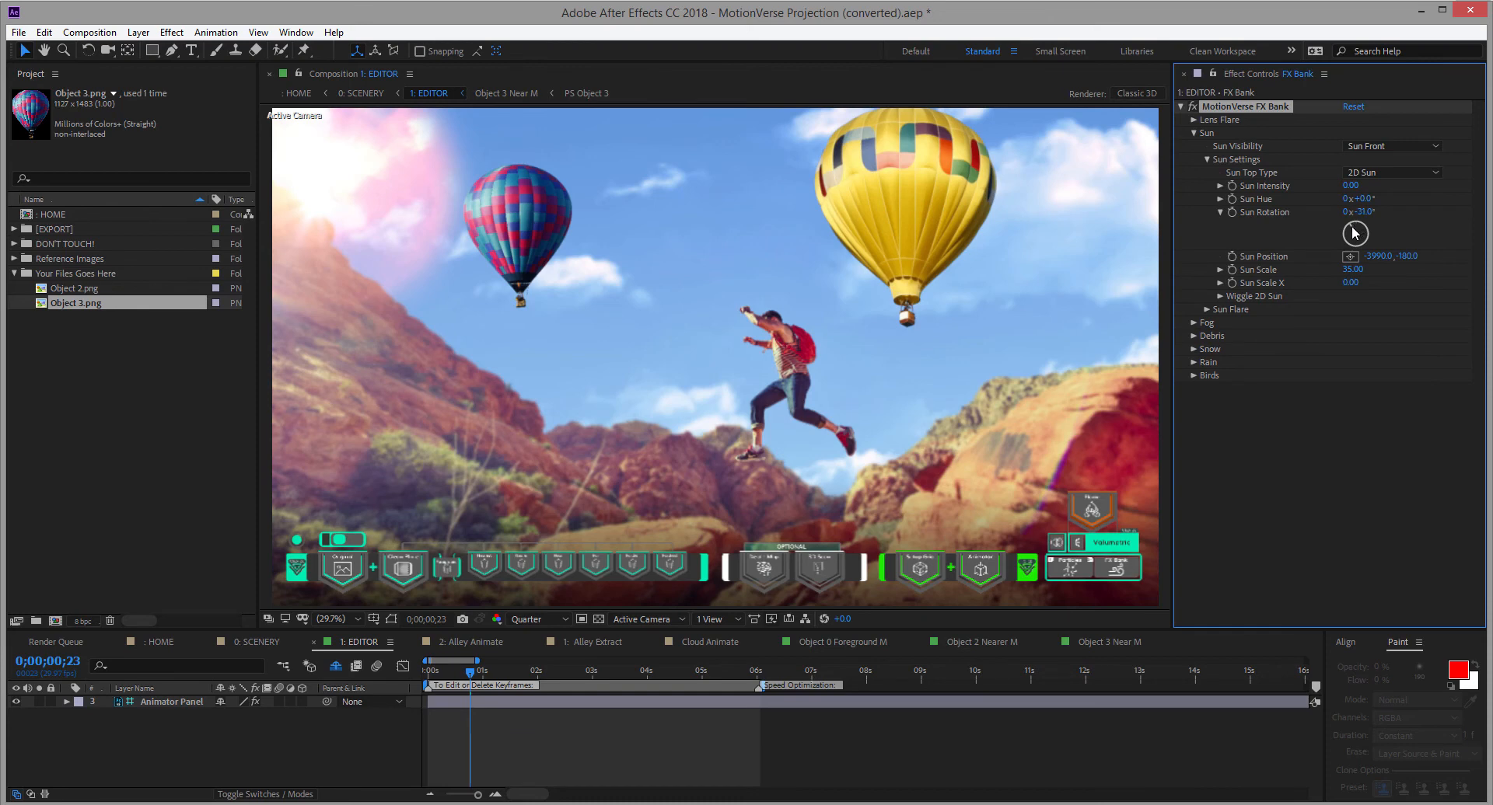
{"action": "left_click_drag", "start_coordinate": [1350, 236], "coordinate": [1350, 241]}
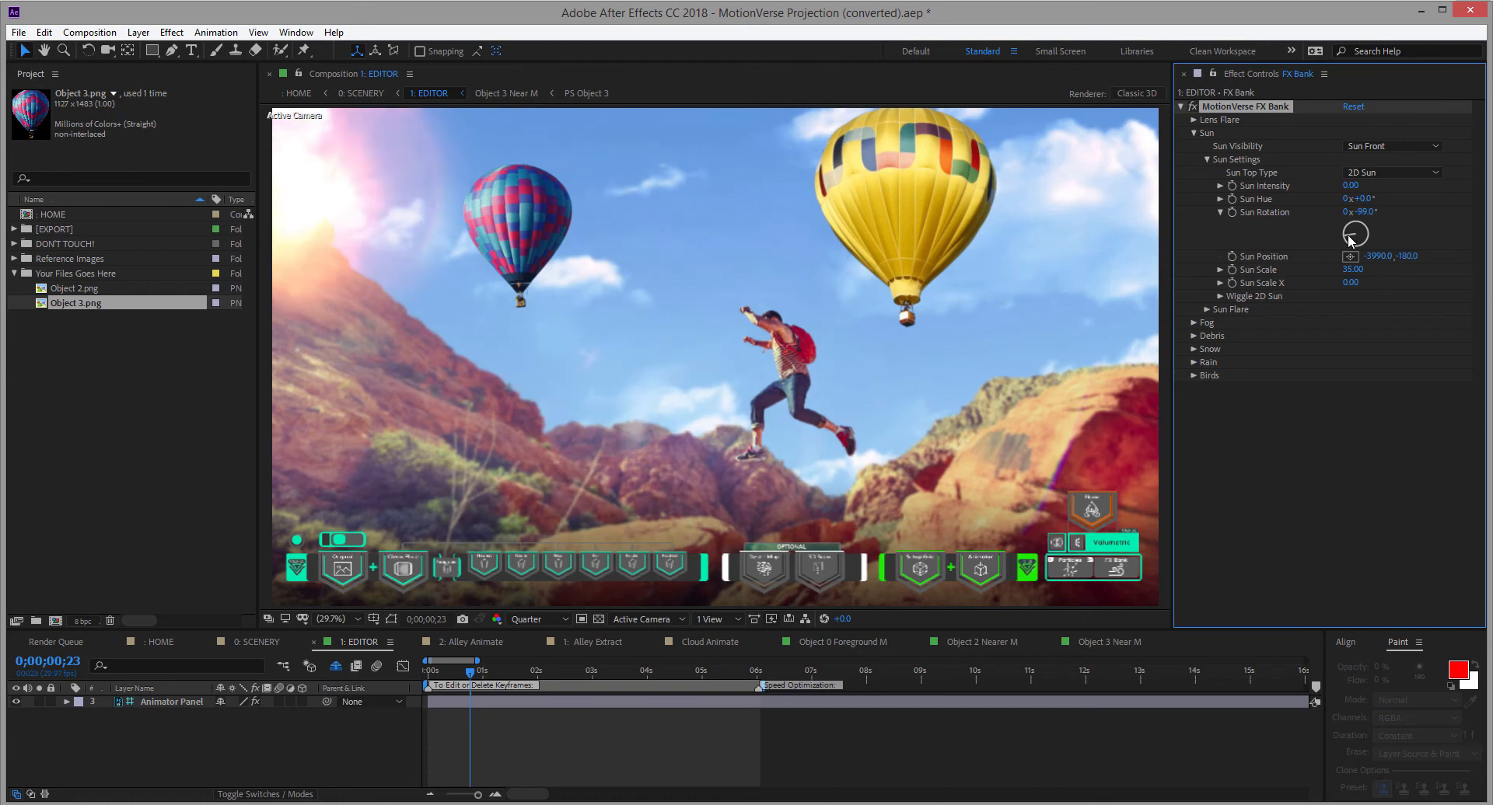
{"action": "left_click", "coordinate": [1221, 270]}
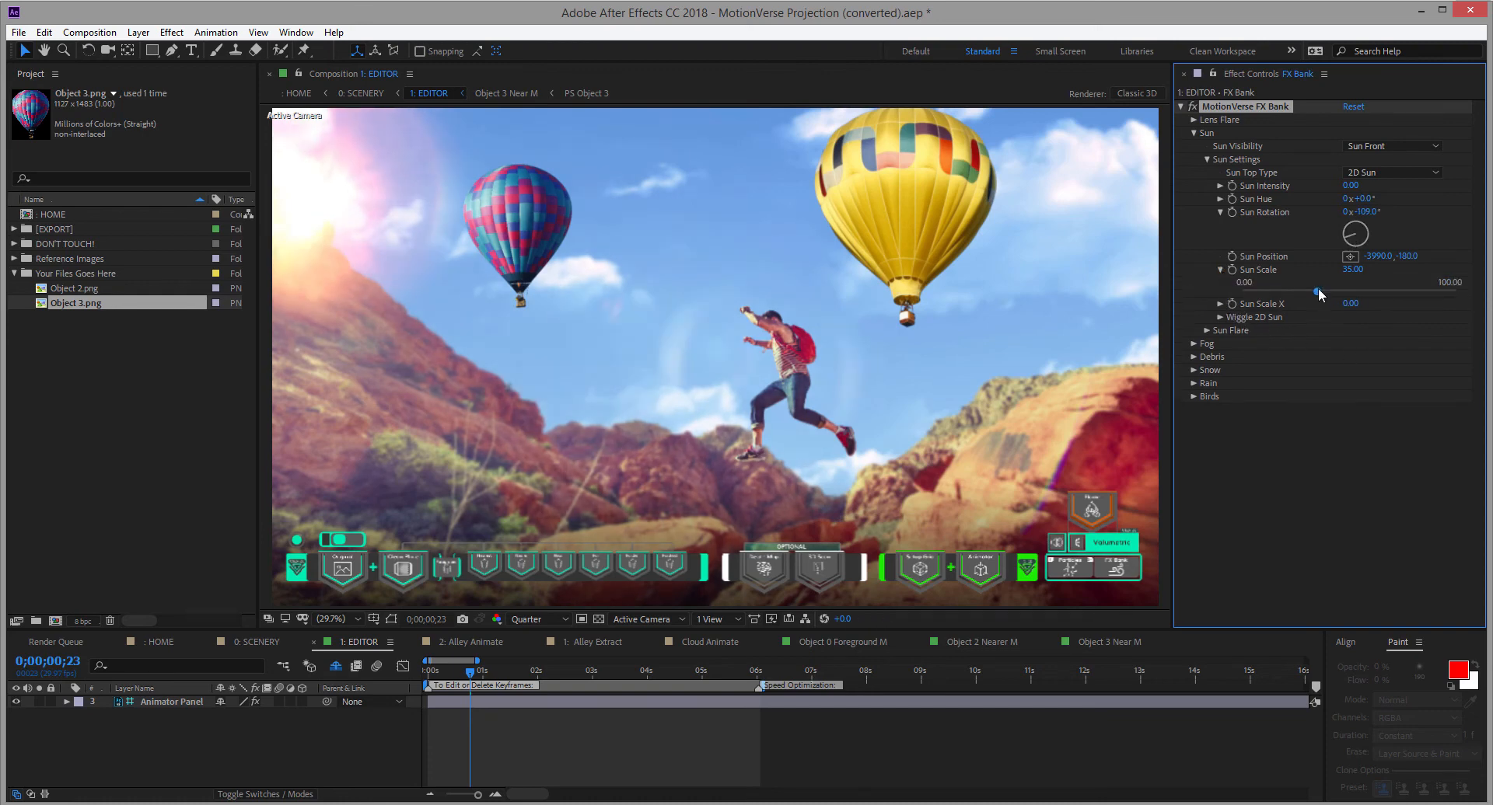
Switch from Sun Settings to the Sun Flare settings and set the Sun Flare Scale to about 10.55
{"action": "left_click", "coordinate": [1207, 330]}
{"action": "left_click", "coordinate": [1207, 159]}
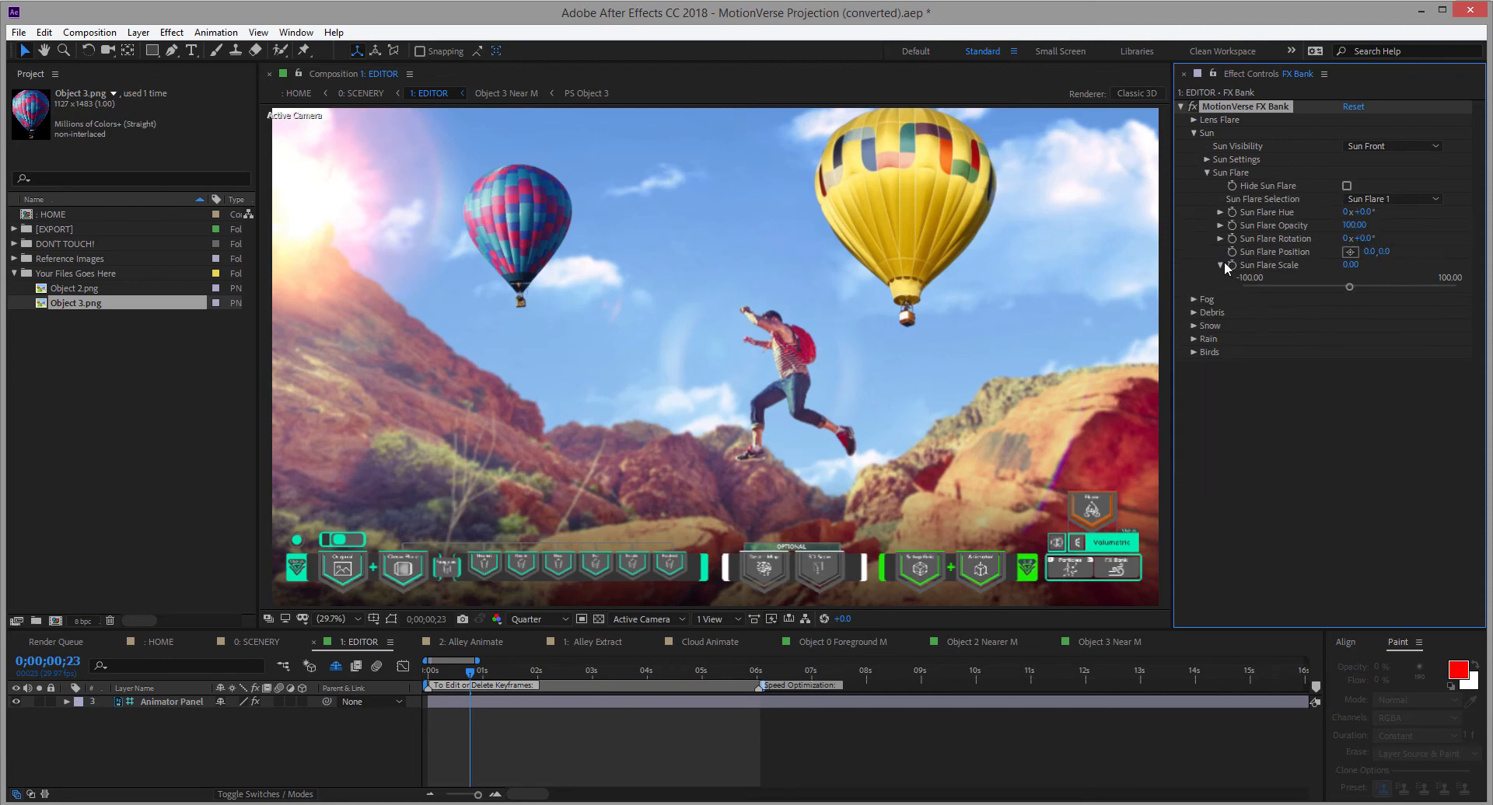
{"action": "left_click_drag", "start_coordinate": [1353, 282], "coordinate": [1365, 284]}
{"action": "left_click", "coordinate": [1219, 265]}
Try Sun Flare 2 through Sun Flare 5 in turn and choose Sun Flare 6
{"action": "left_click", "coordinate": [1382, 199]}
{"action": "left_click", "coordinate": [1386, 228]}
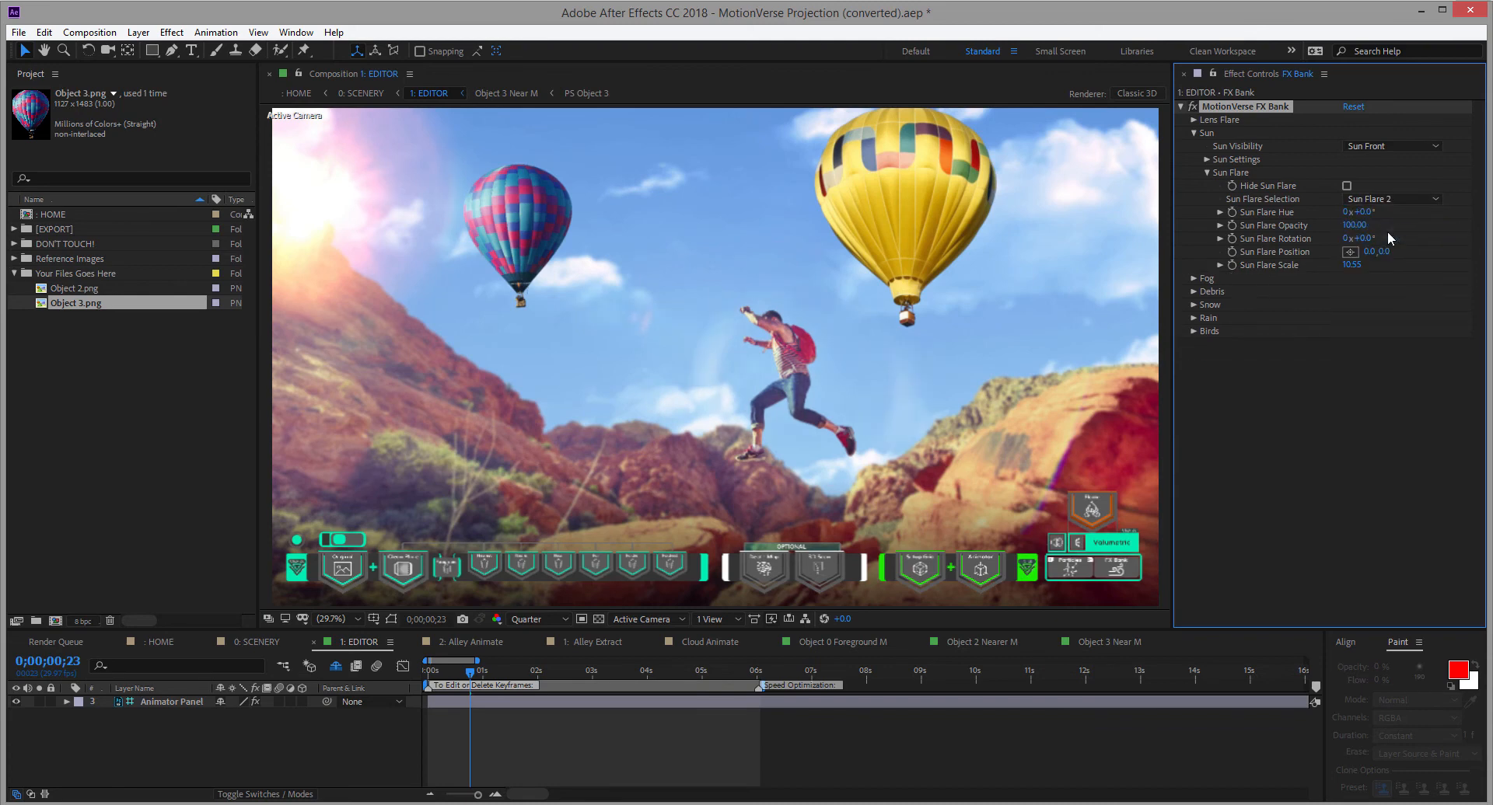
{"action": "left_click", "coordinate": [1384, 200]}
{"action": "left_click", "coordinate": [1382, 243]}
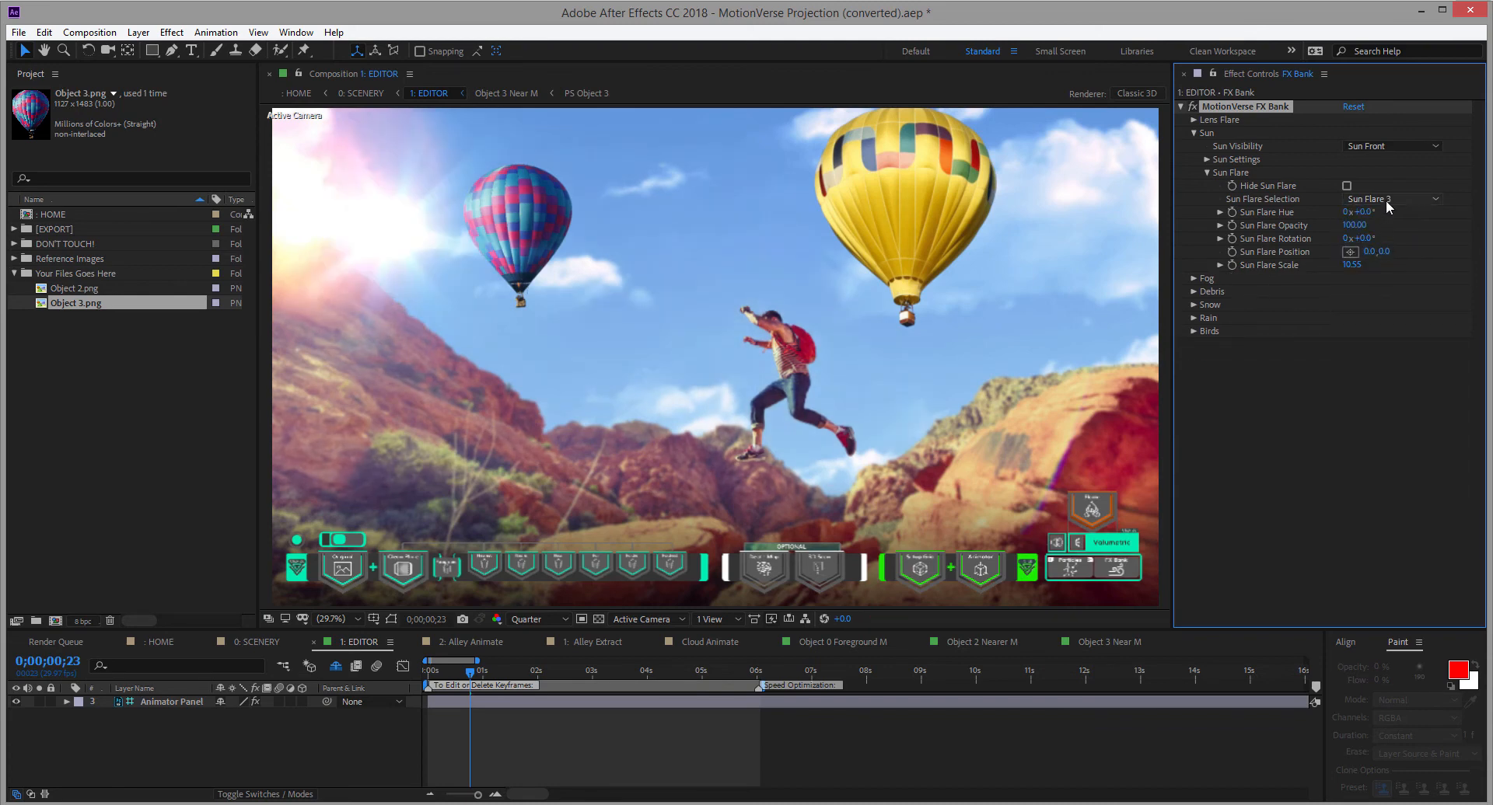
{"action": "left_click", "coordinate": [1387, 199]}
{"action": "left_click", "coordinate": [1387, 256]}
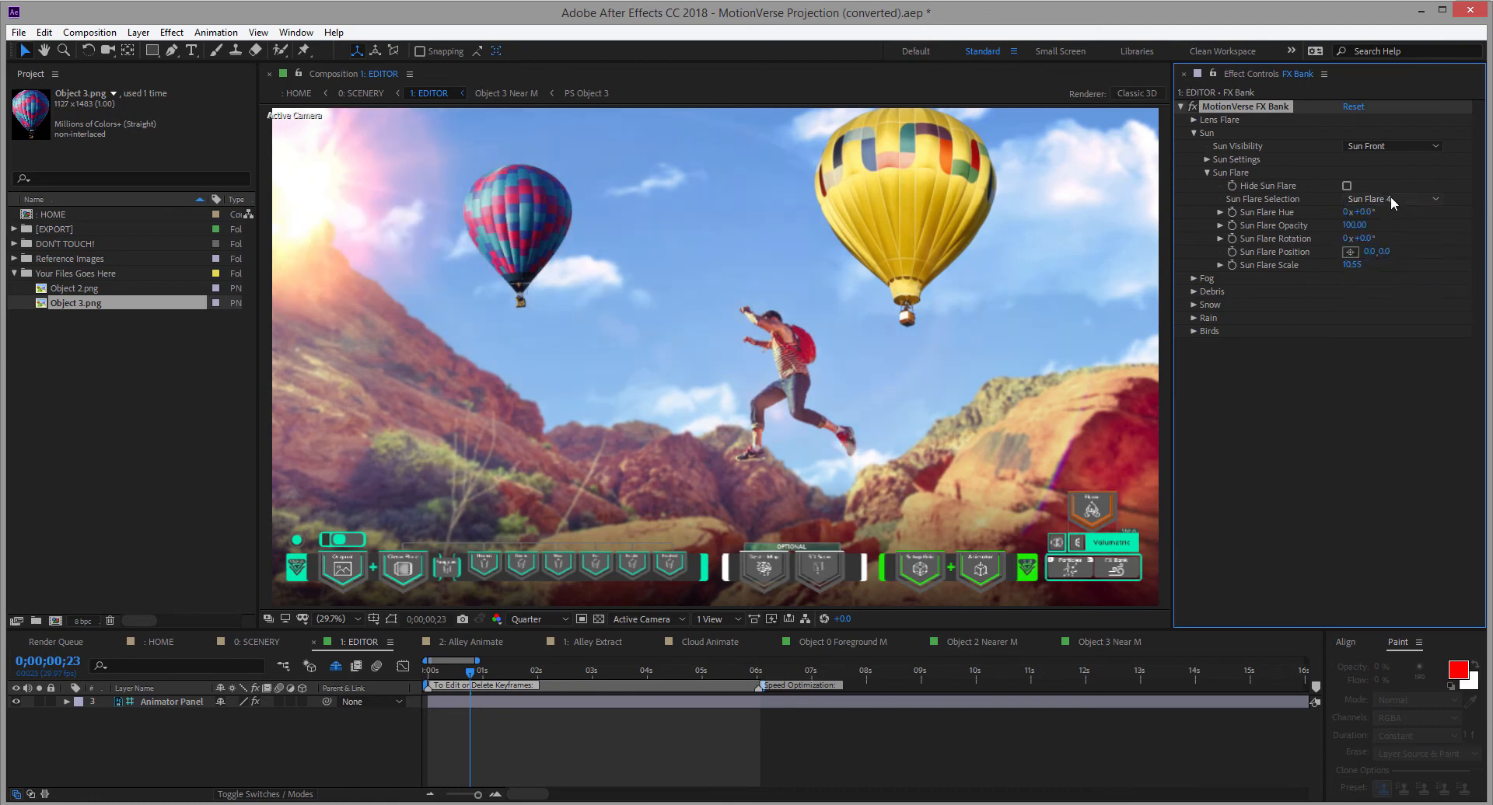
{"action": "left_click", "coordinate": [1390, 196]}
{"action": "left_click", "coordinate": [1387, 284]}
{"action": "left_click", "coordinate": [1388, 195]}
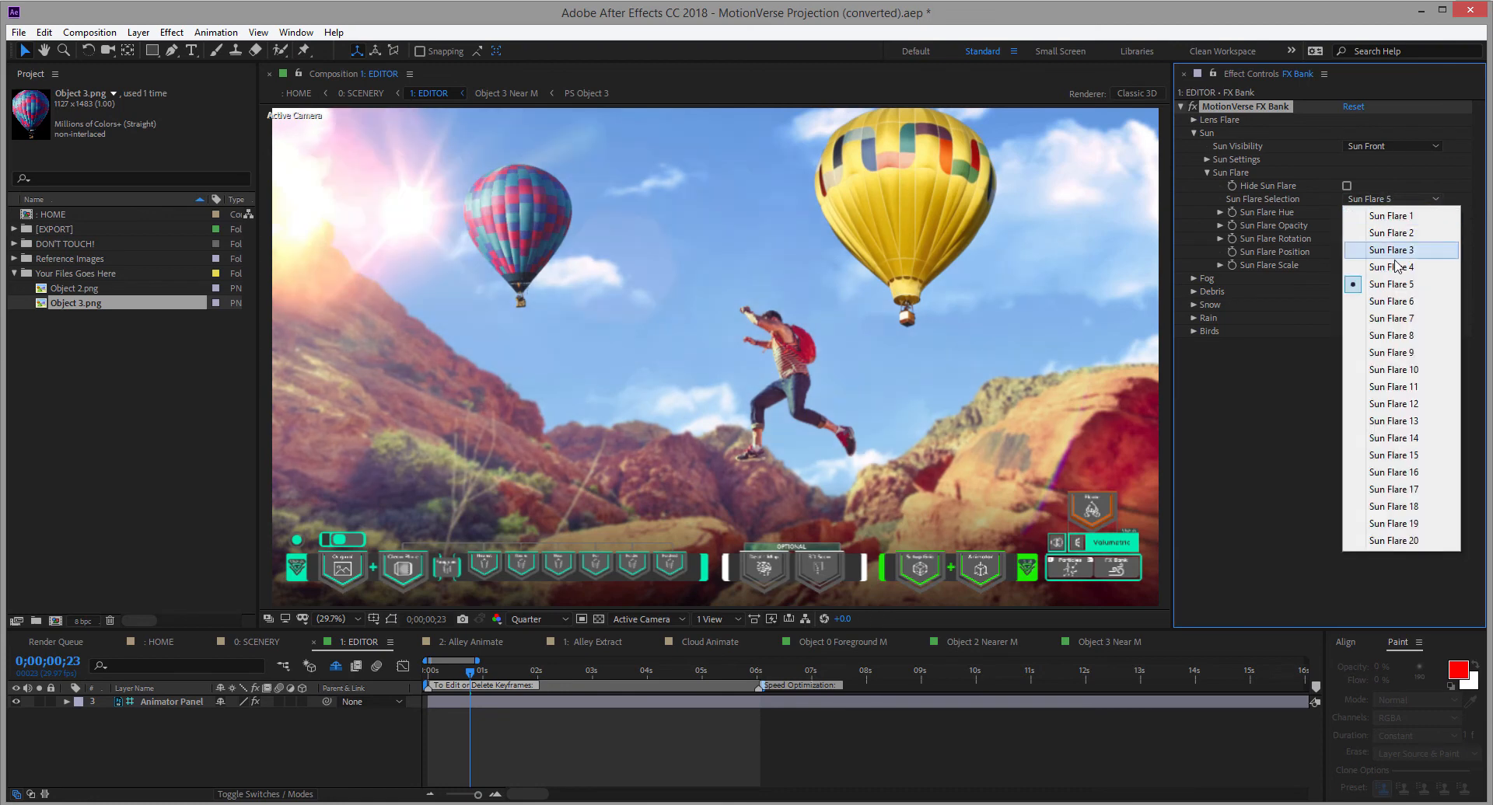
{"action": "left_click", "coordinate": [1393, 301]}
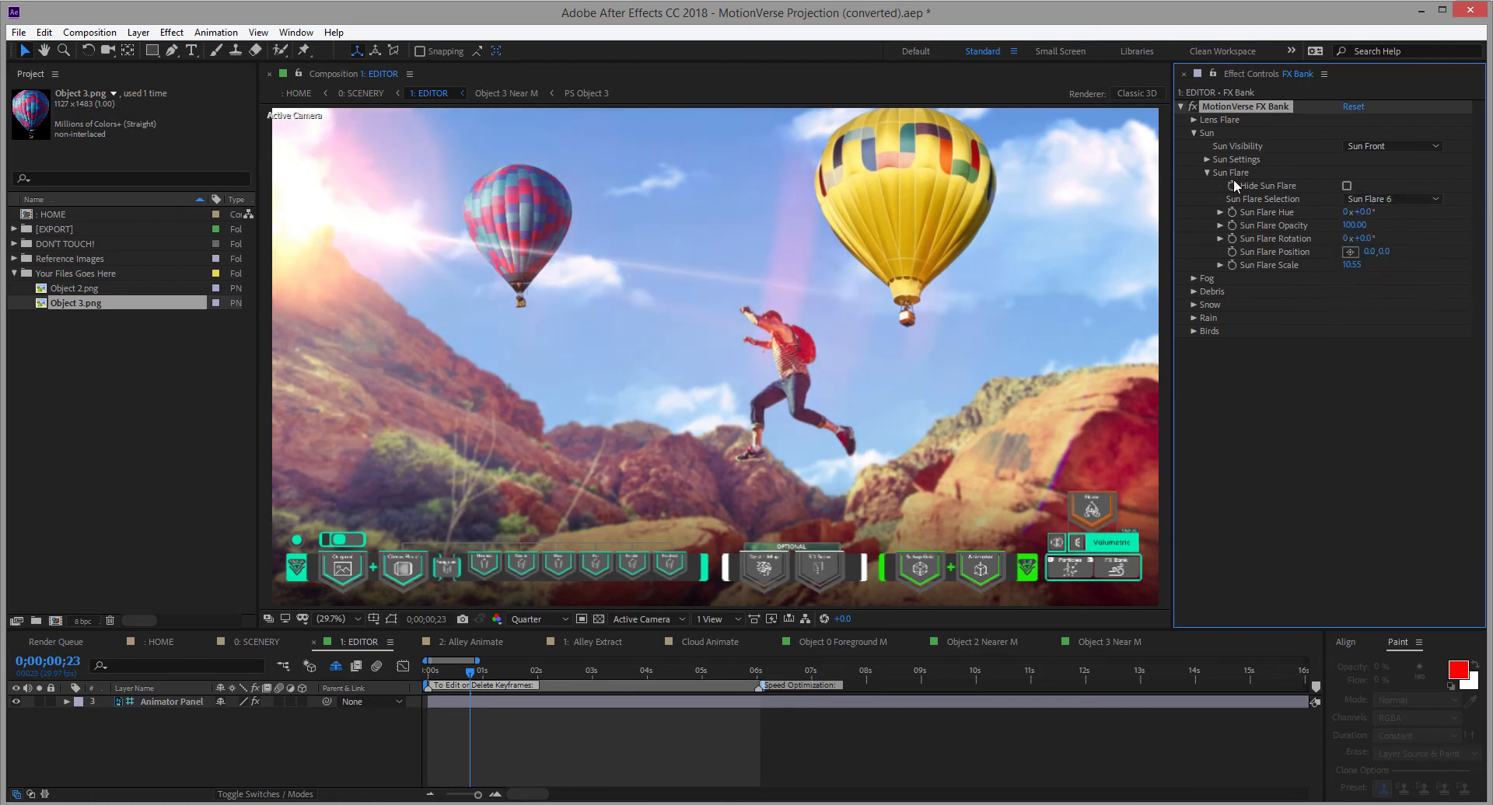
Readjust the Sun Rotation so the flare streak slants down toward the jumping figure, and collapse the Sun settings
{"action": "left_click", "coordinate": [1207, 171]}
{"action": "left_click", "coordinate": [1207, 159]}
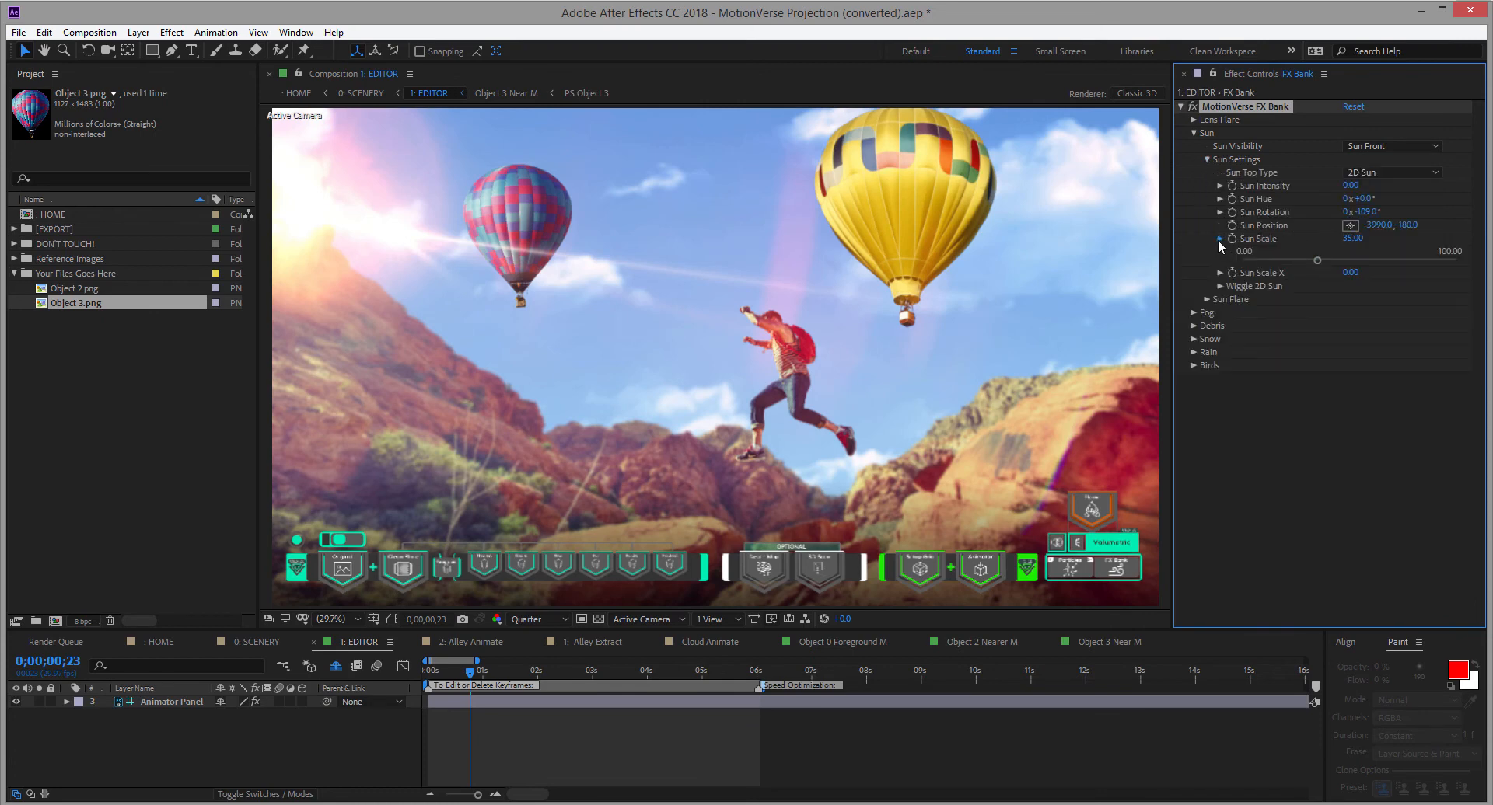
{"action": "left_click", "coordinate": [1219, 239]}
{"action": "left_click", "coordinate": [1220, 212]}
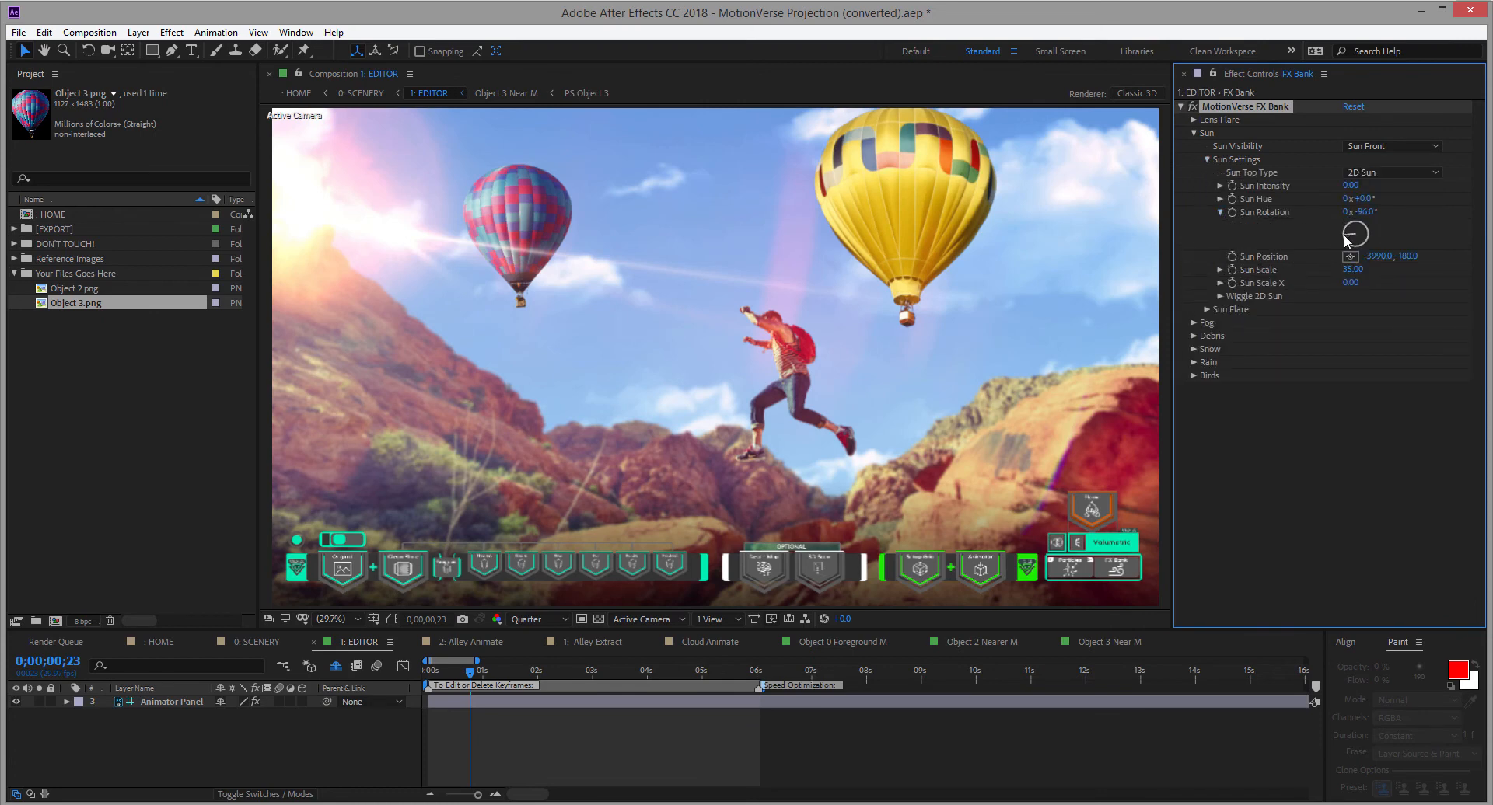
{"action": "left_click_drag", "start_coordinate": [1346, 242], "coordinate": [1342, 243]}
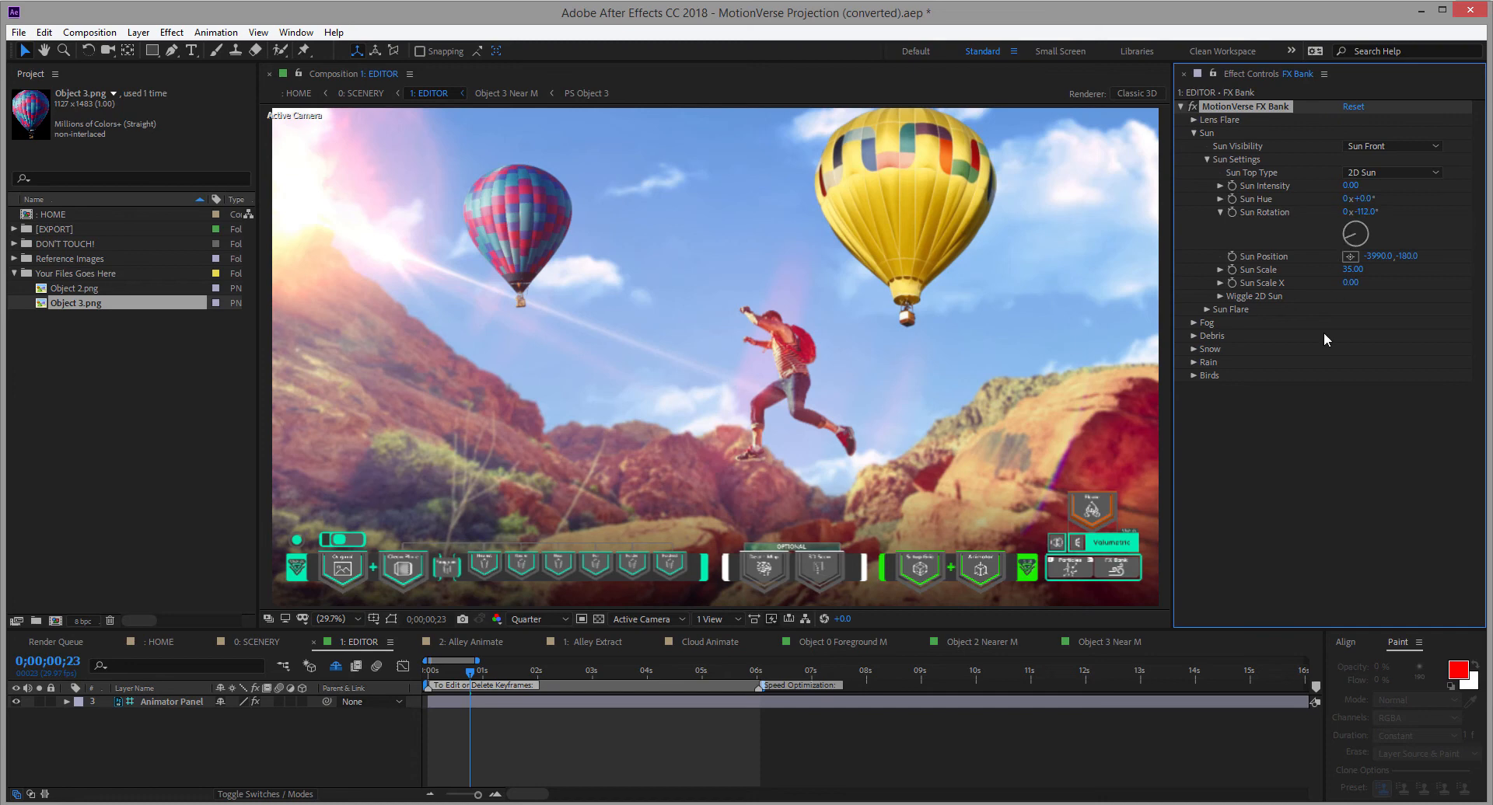
{"action": "left_click", "coordinate": [1345, 236]}
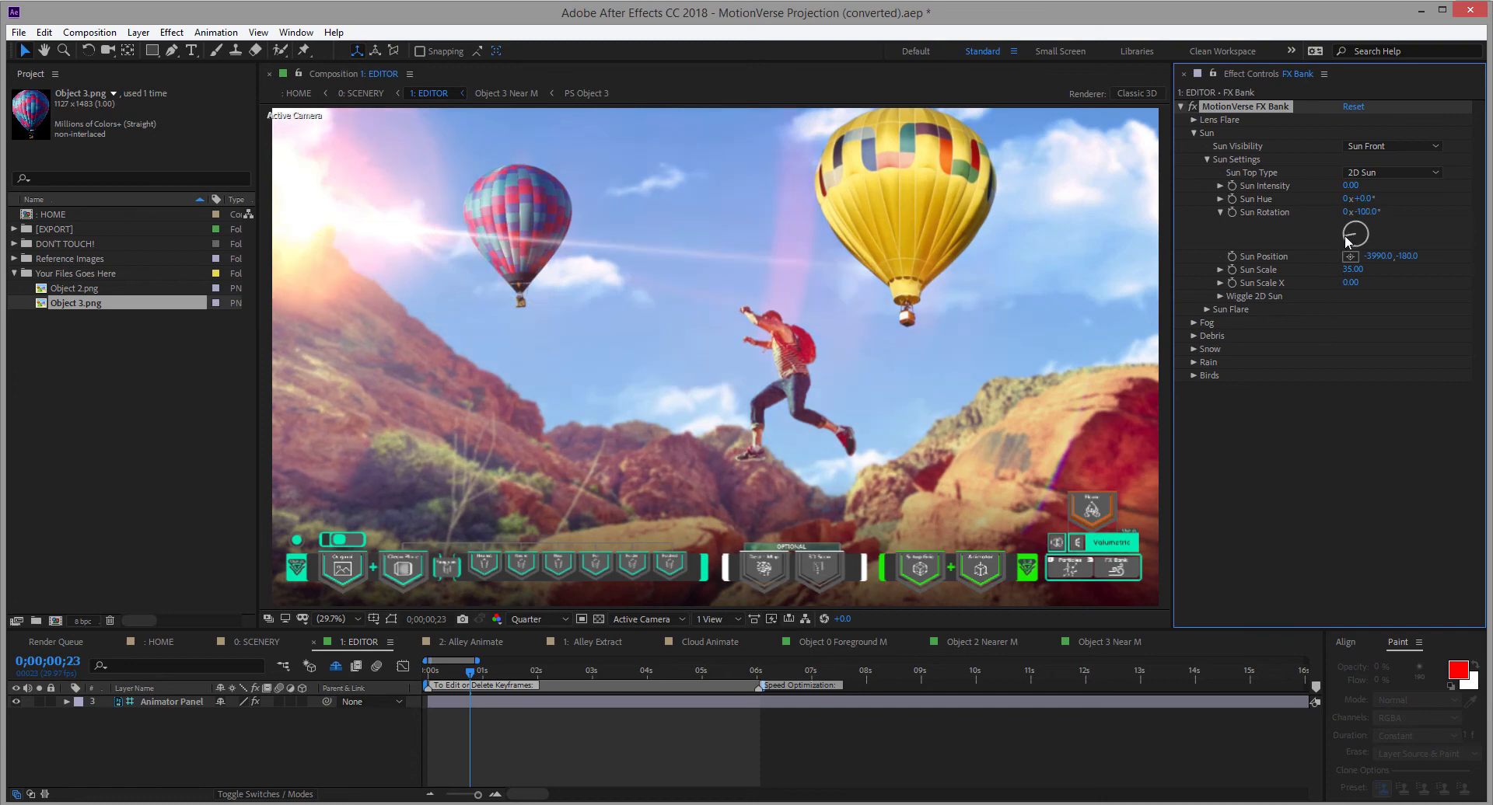
{"action": "left_click", "coordinate": [1206, 160]}
{"action": "left_click", "coordinate": [1194, 133]}
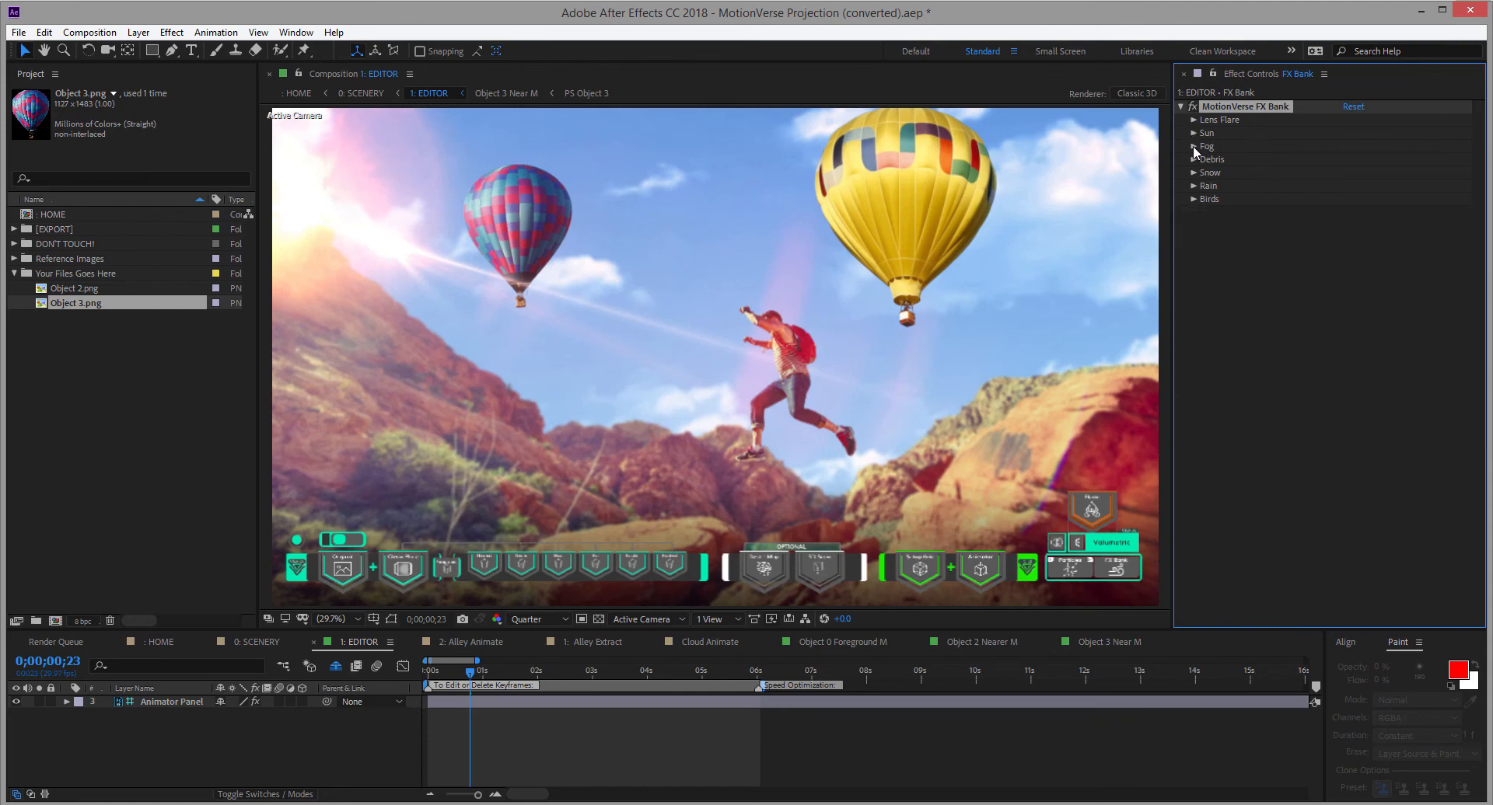
Enable Fog in the FX Bank and turn on Front Fog and Fog Field Flow
{"action": "left_click", "coordinate": [1193, 147]}
{"action": "left_click", "coordinate": [1347, 159]}
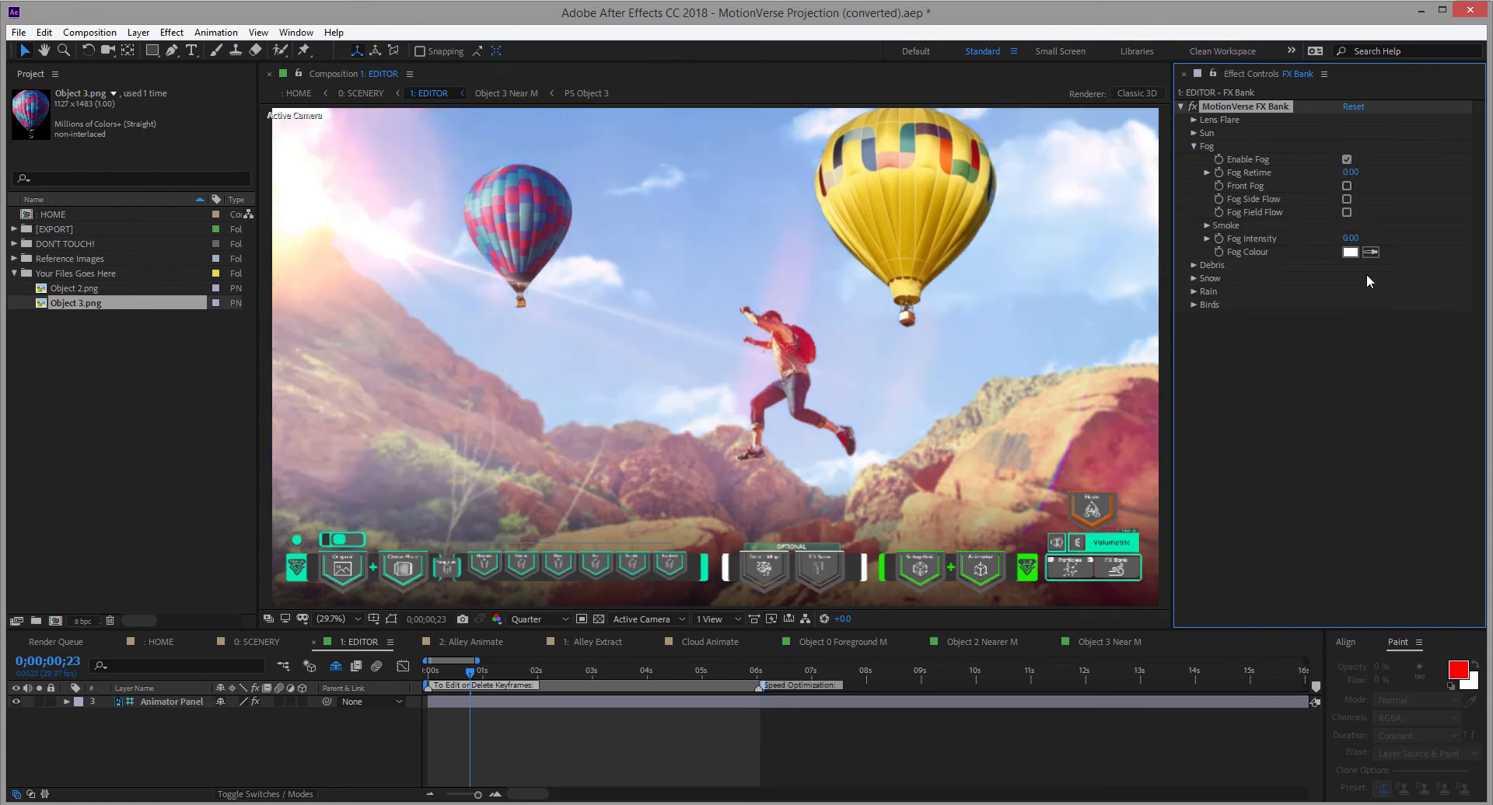
{"action": "left_click", "coordinate": [1346, 187]}
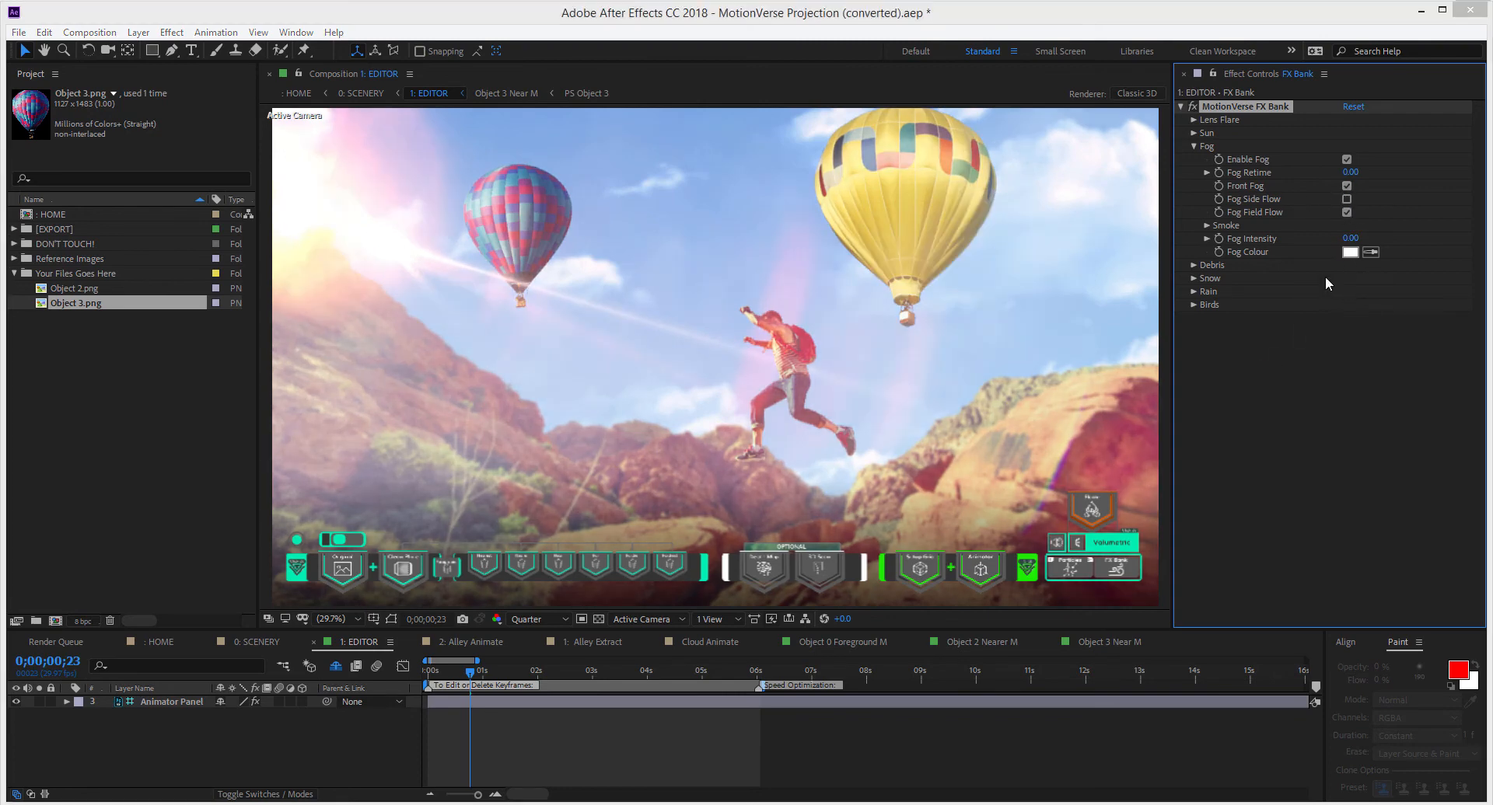
Set the Fog Colour to light orange FFCB66 and collapse the FX Bank effect
{"action": "left_click", "coordinate": [1350, 252]}
{"action": "left_click", "coordinate": [1069, 492]}
{"action": "left_click_drag", "start_coordinate": [1026, 334], "coordinate": [963, 317]}
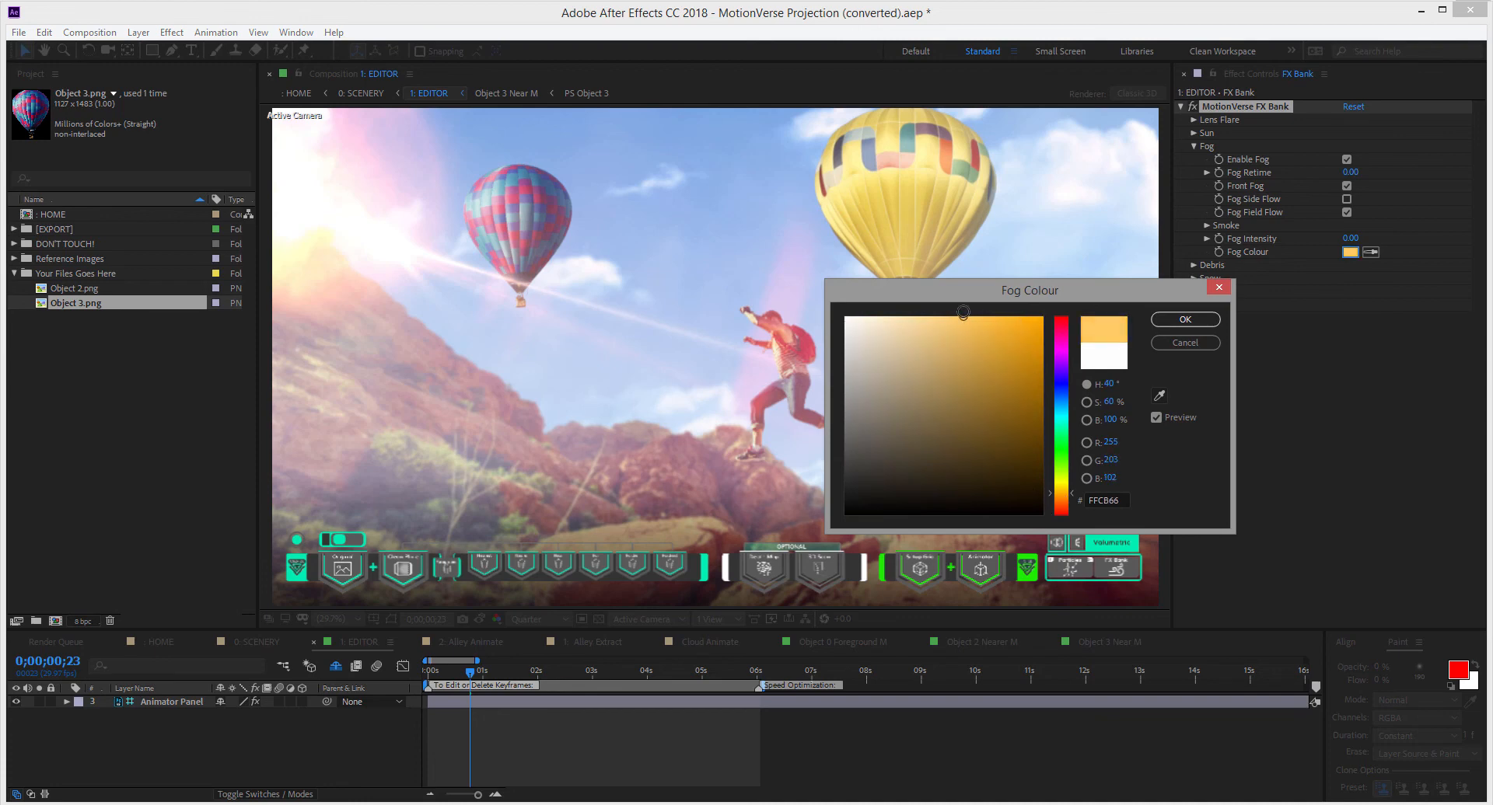
{"action": "left_click", "coordinate": [1166, 321]}
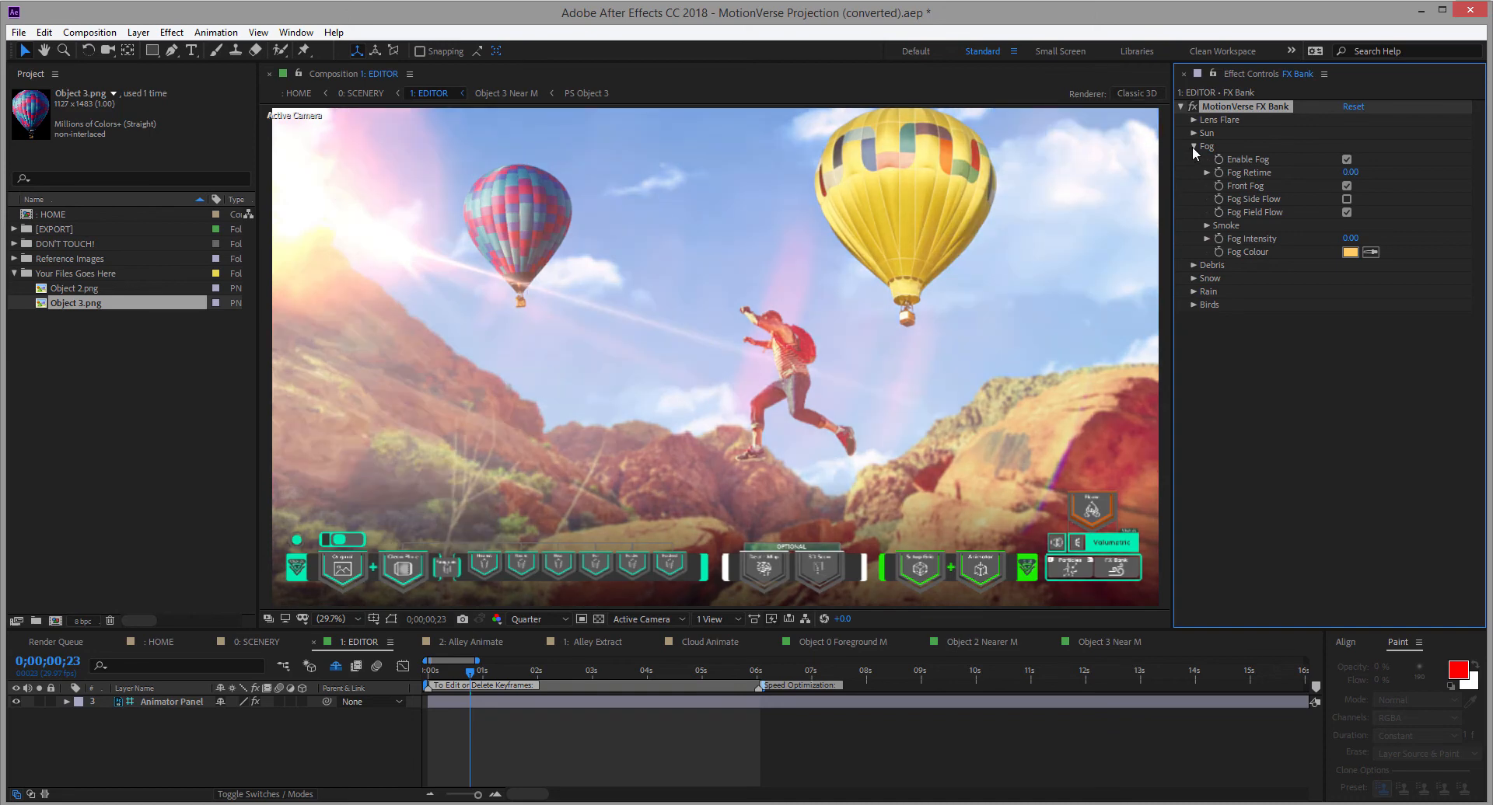
{"action": "left_click", "coordinate": [1192, 146]}
{"action": "left_click", "coordinate": [1180, 107]}
{"action": "left_click", "coordinate": [399, 728]}
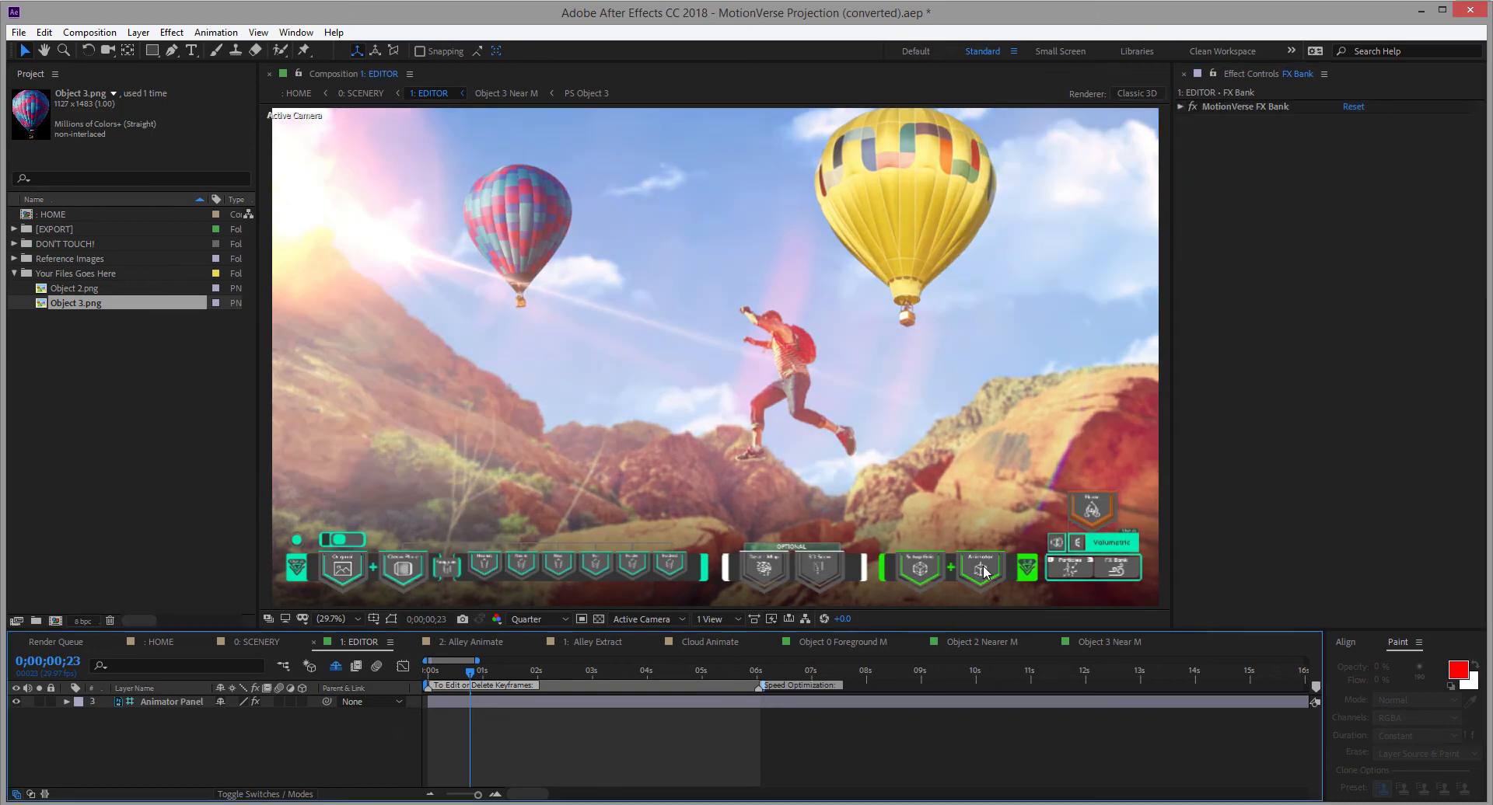
Minimize the MotionVerse Animator UI and open the Fast Render options under the Display scene selection
{"action": "left_click", "coordinate": [982, 566]}
{"action": "left_click", "coordinate": [1345, 120]}
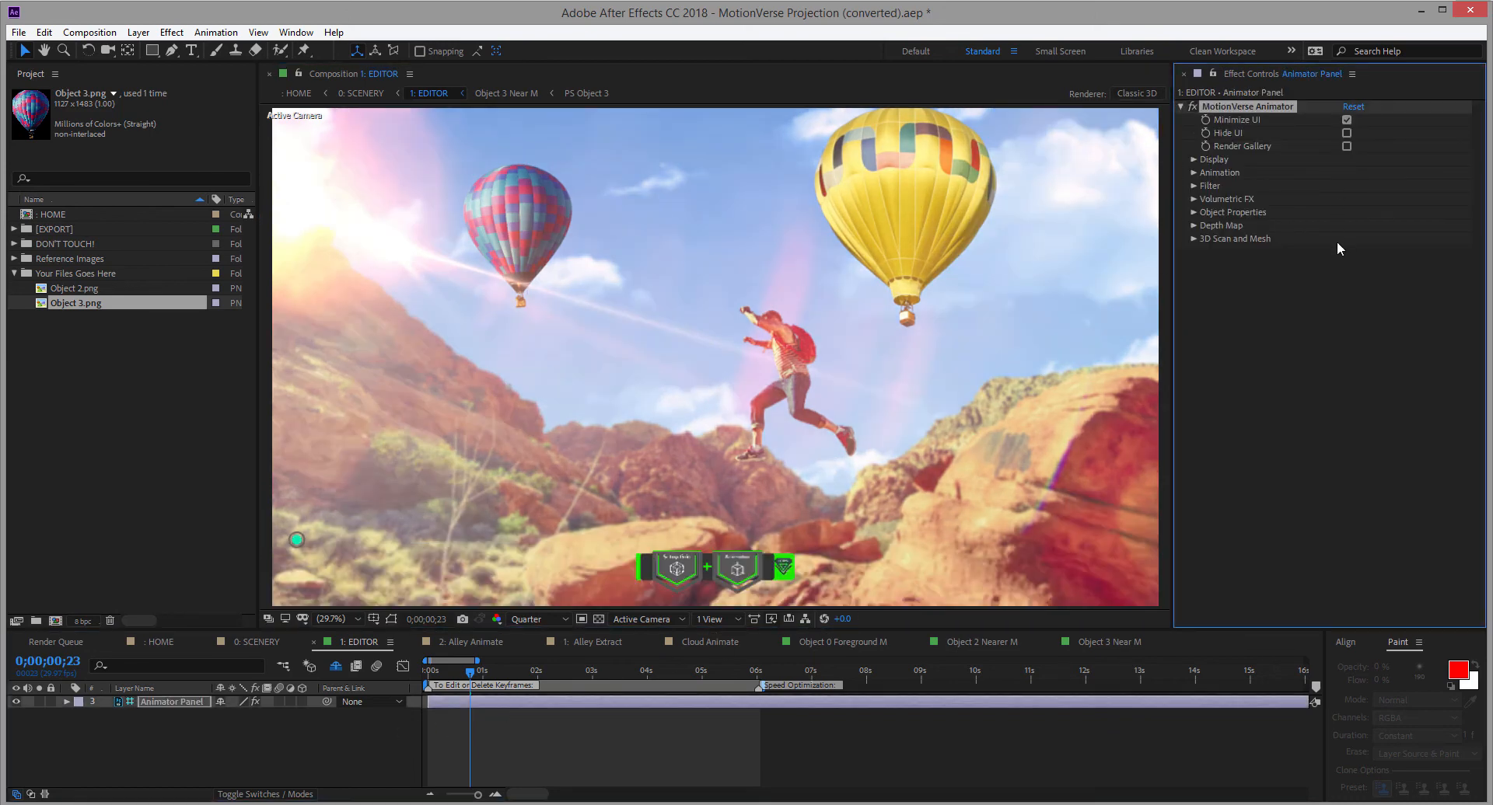
{"action": "left_click", "coordinate": [1193, 160]}
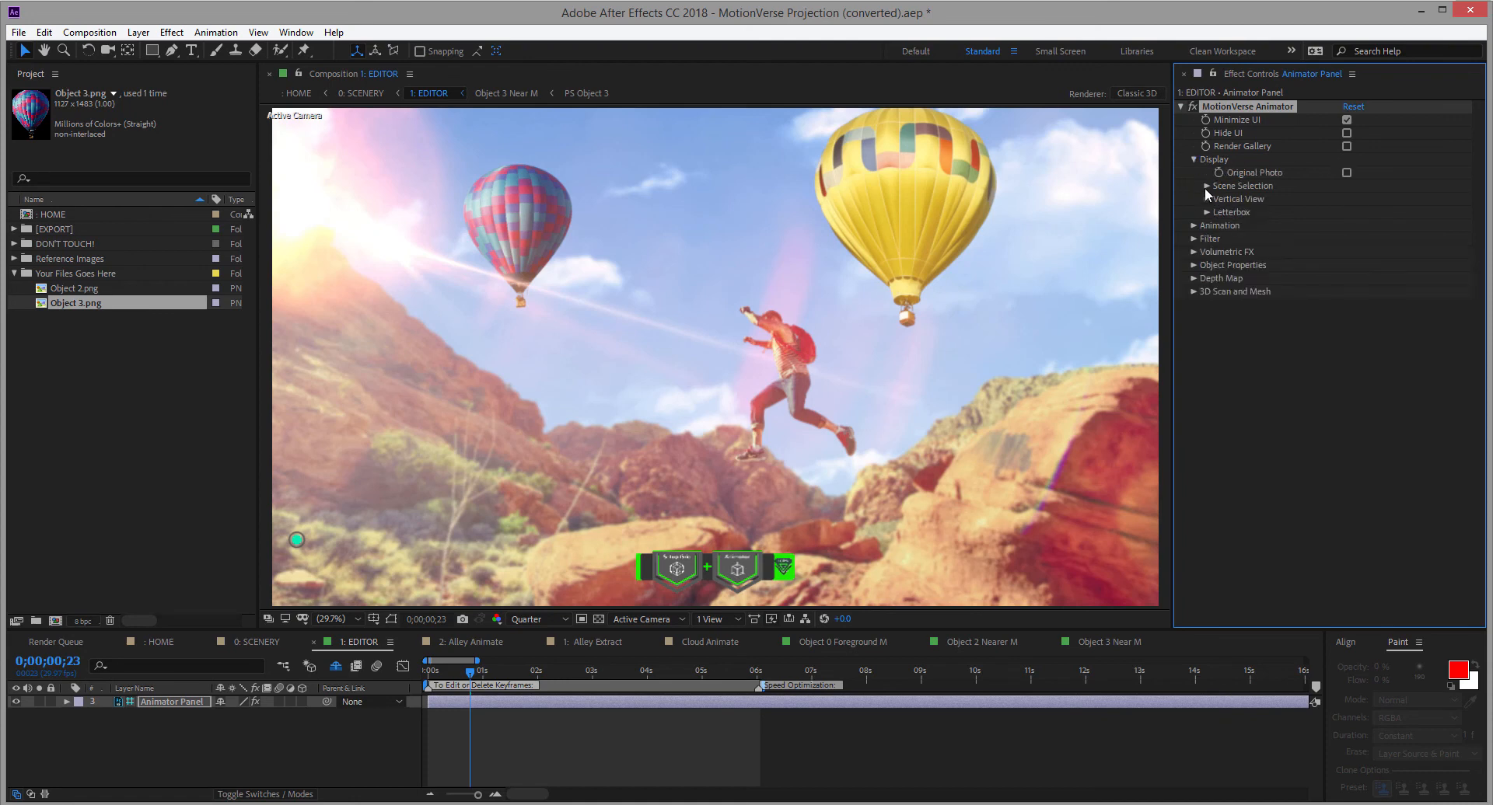
{"action": "left_click", "coordinate": [1205, 186]}
{"action": "left_click", "coordinate": [1219, 252]}
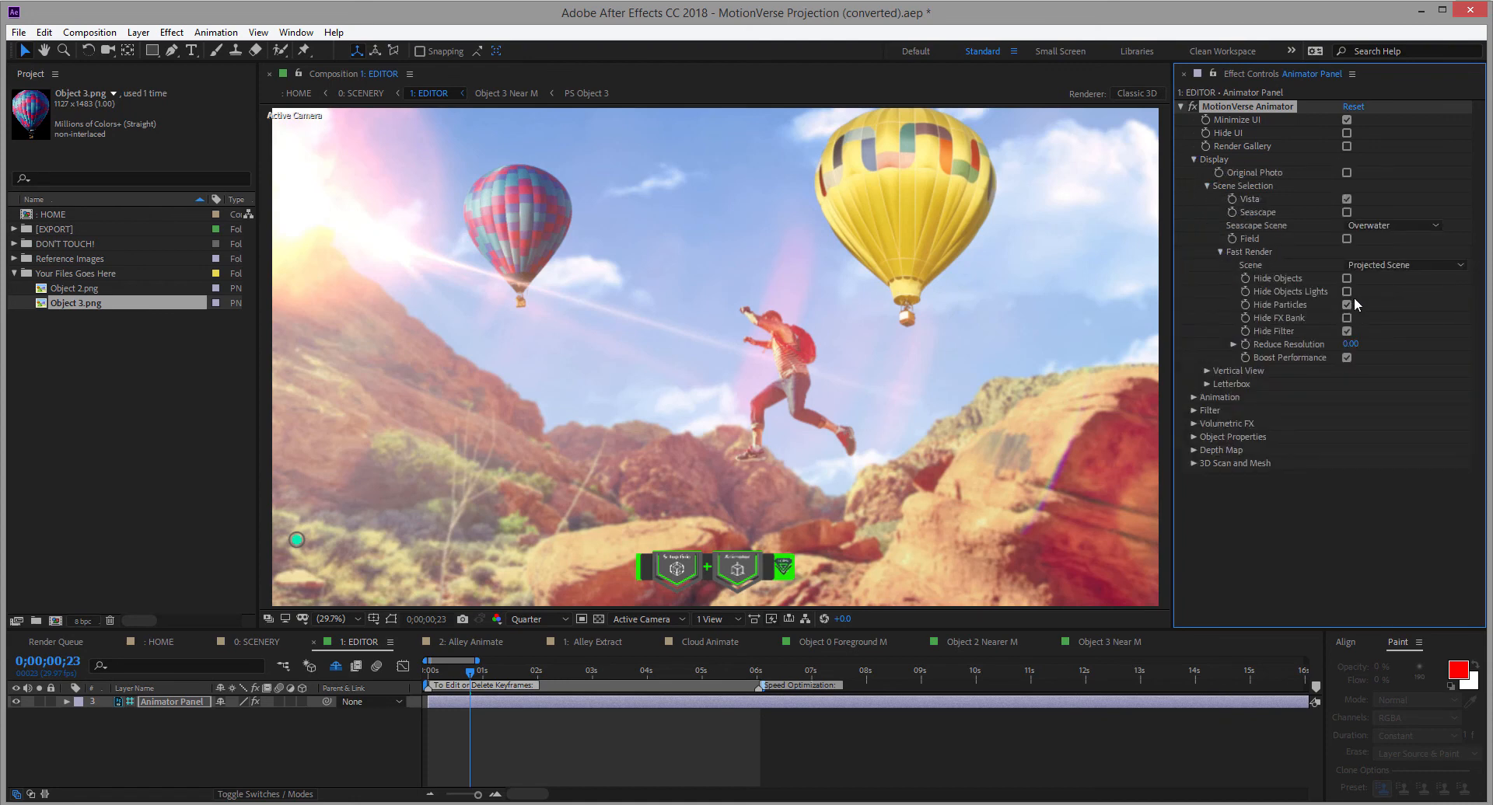
Turn on Hide Objects Lights while leaving Hide FX Bank off, and collapse the Animator effect
{"action": "left_click", "coordinate": [1346, 319]}
{"action": "left_click", "coordinate": [1345, 318]}
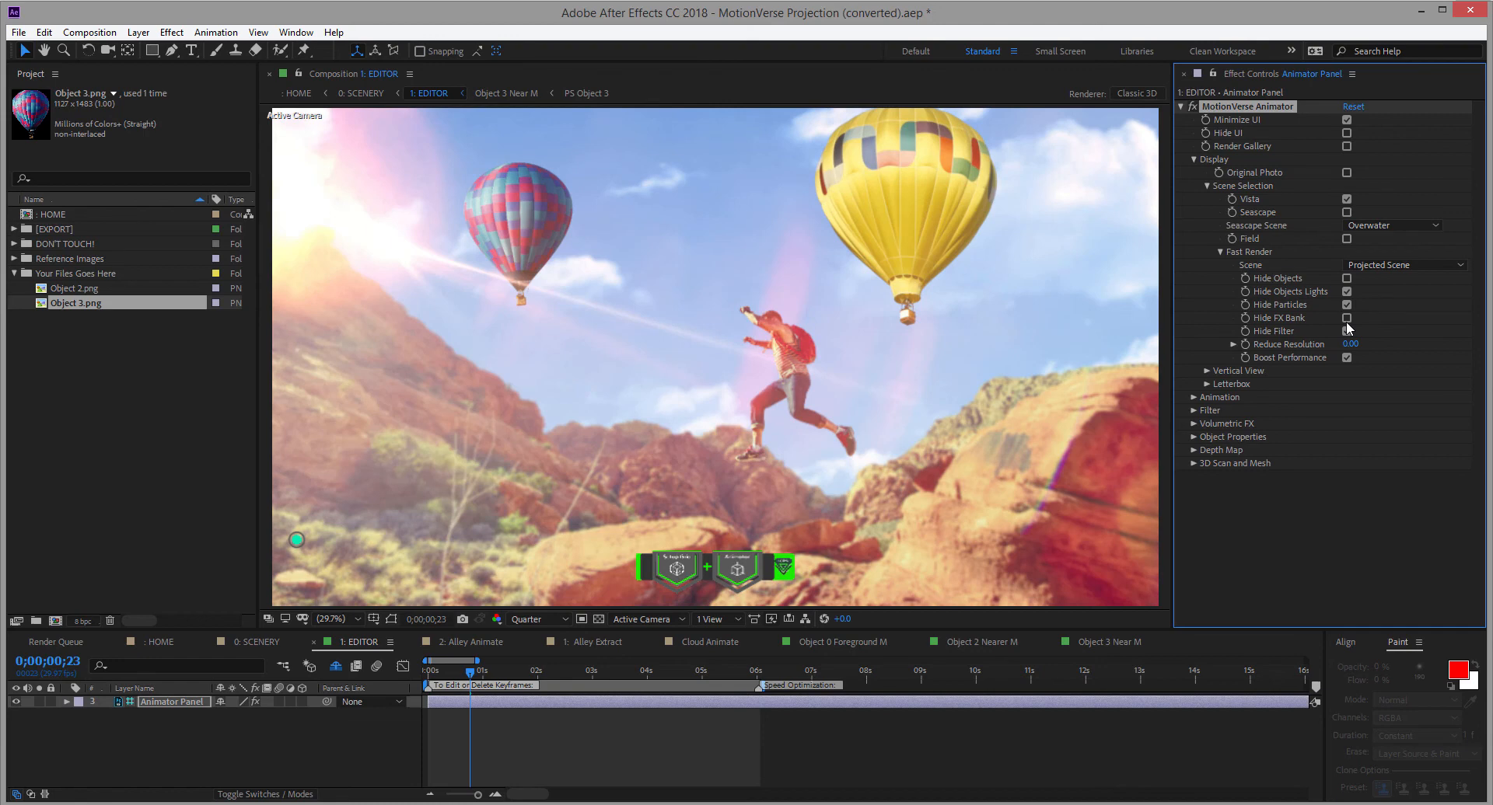
{"action": "left_click", "coordinate": [1221, 252]}
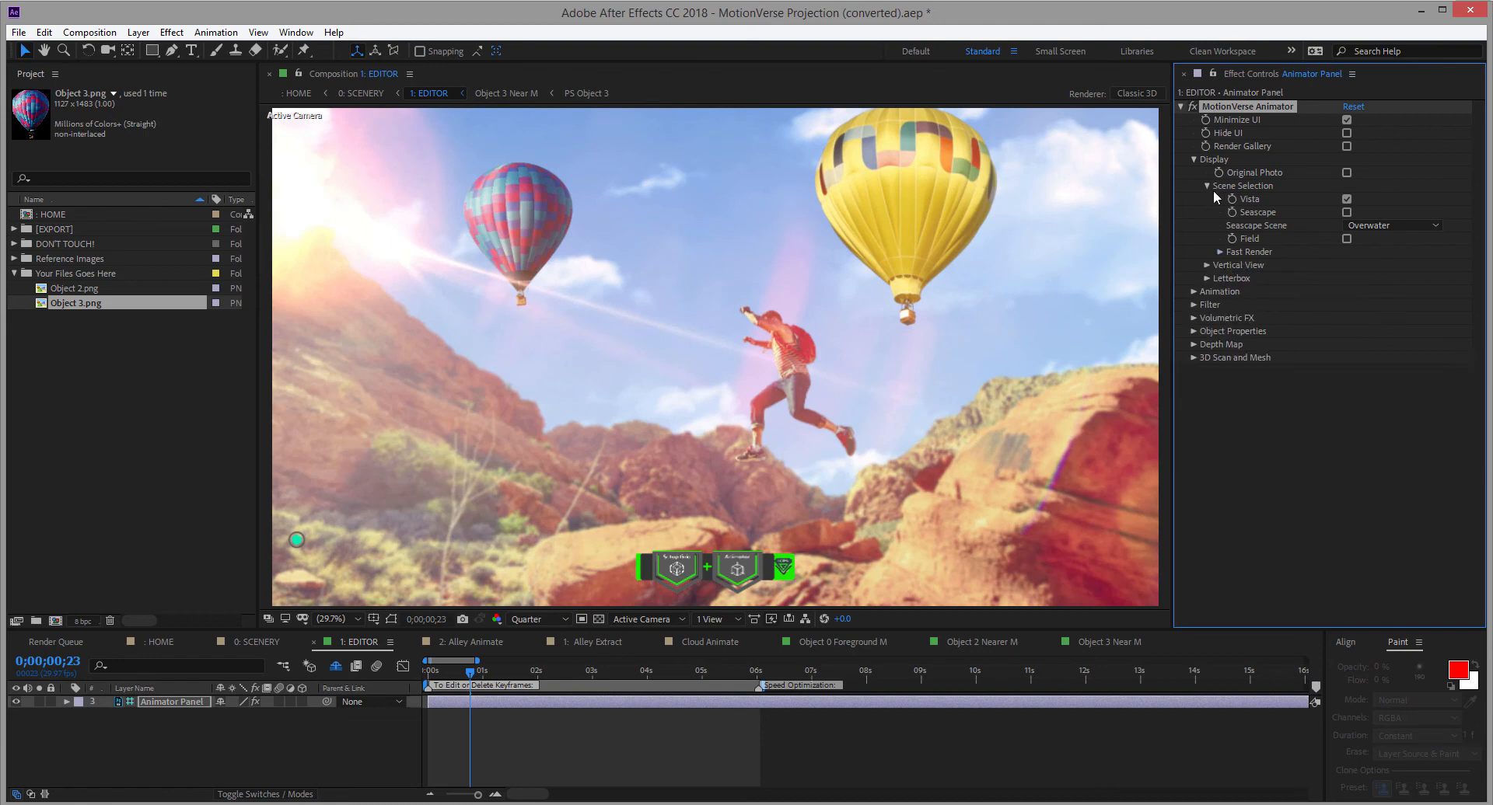
{"action": "left_click", "coordinate": [1207, 186]}
{"action": "left_click", "coordinate": [1193, 160]}
{"action": "left_click", "coordinate": [1180, 107]}
{"action": "left_click", "coordinate": [450, 716]}
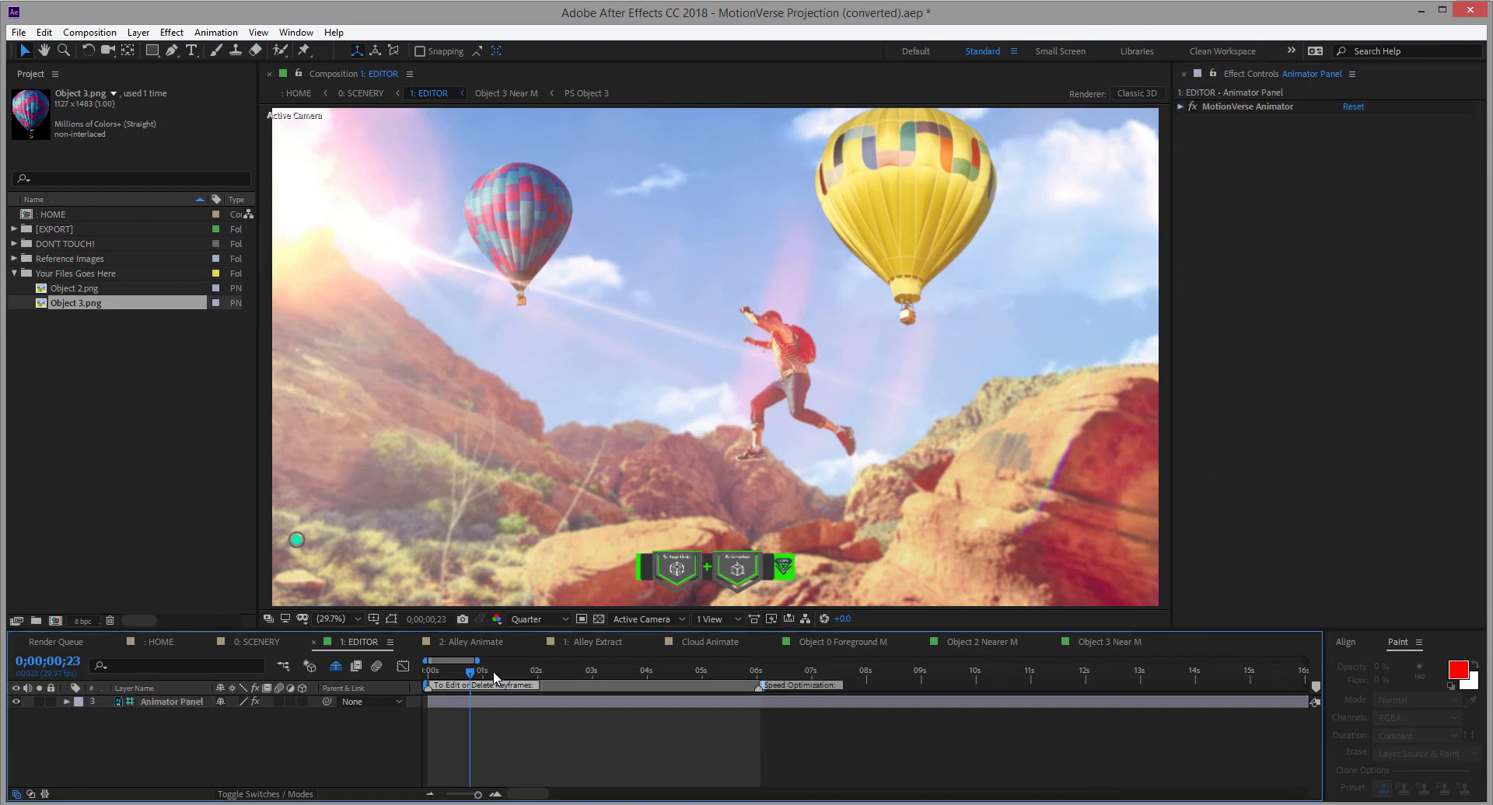
Scrub the editor composition between its start and about 6 seconds to check the camera move with the effects
{"action": "left_click", "coordinate": [513, 672]}
{"action": "left_click_drag", "start_coordinate": [533, 680], "coordinate": [367, 762]}
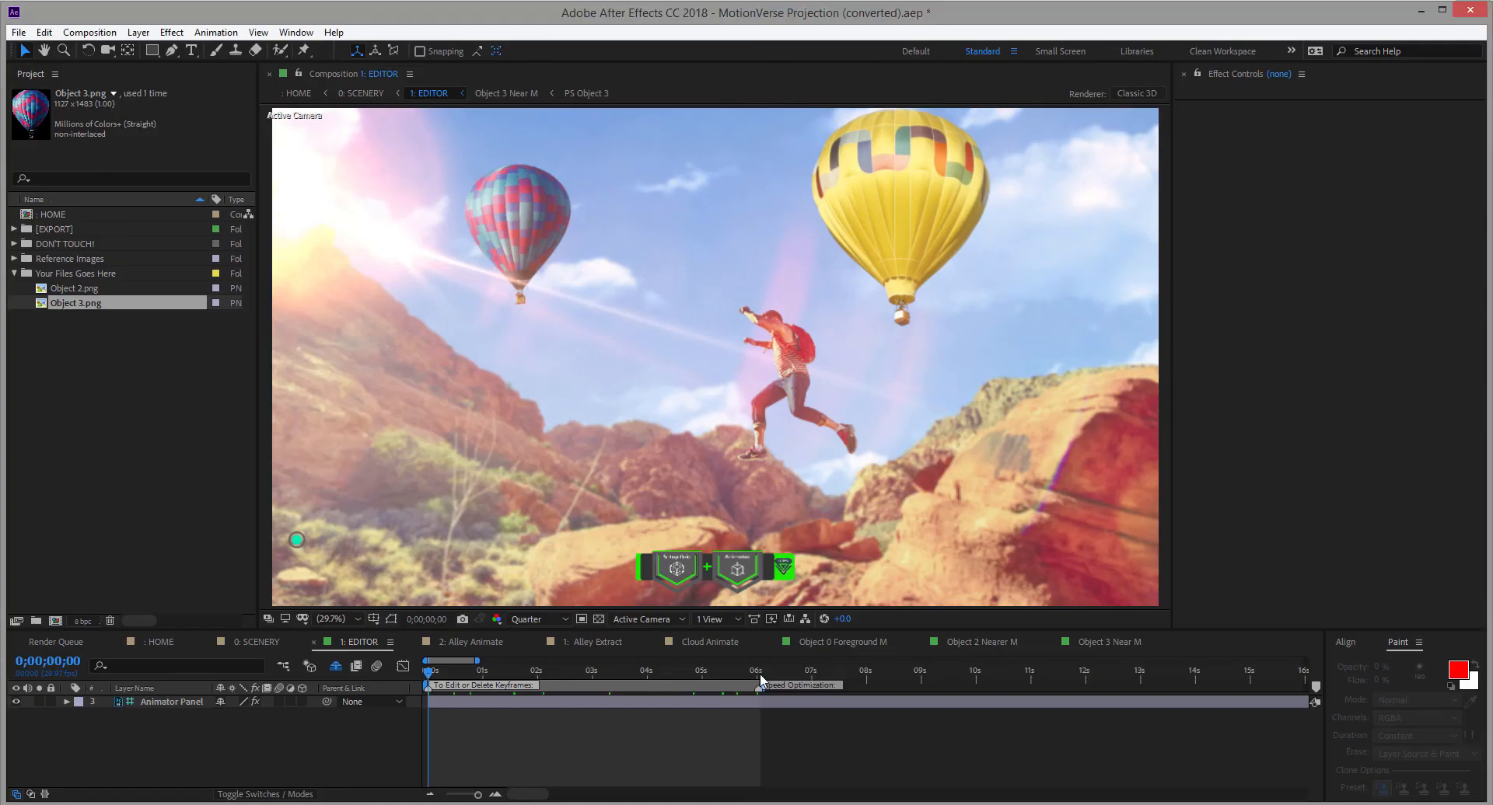
{"action": "left_click", "coordinate": [760, 673]}
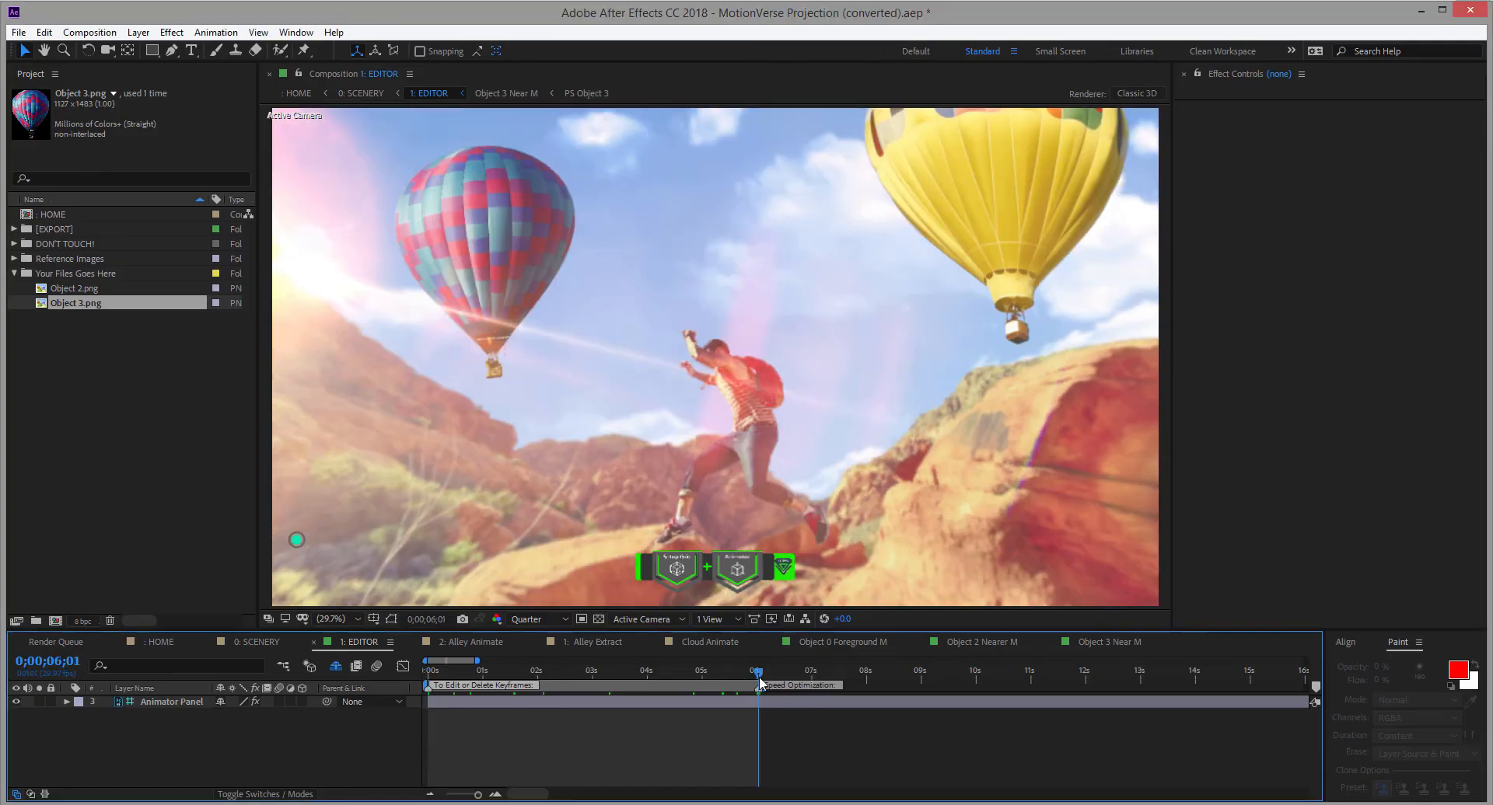
Open the Render Gallery through Export in the 0: SCENERY composition and fit the whole gallery in view
{"action": "left_click", "coordinate": [254, 641]}
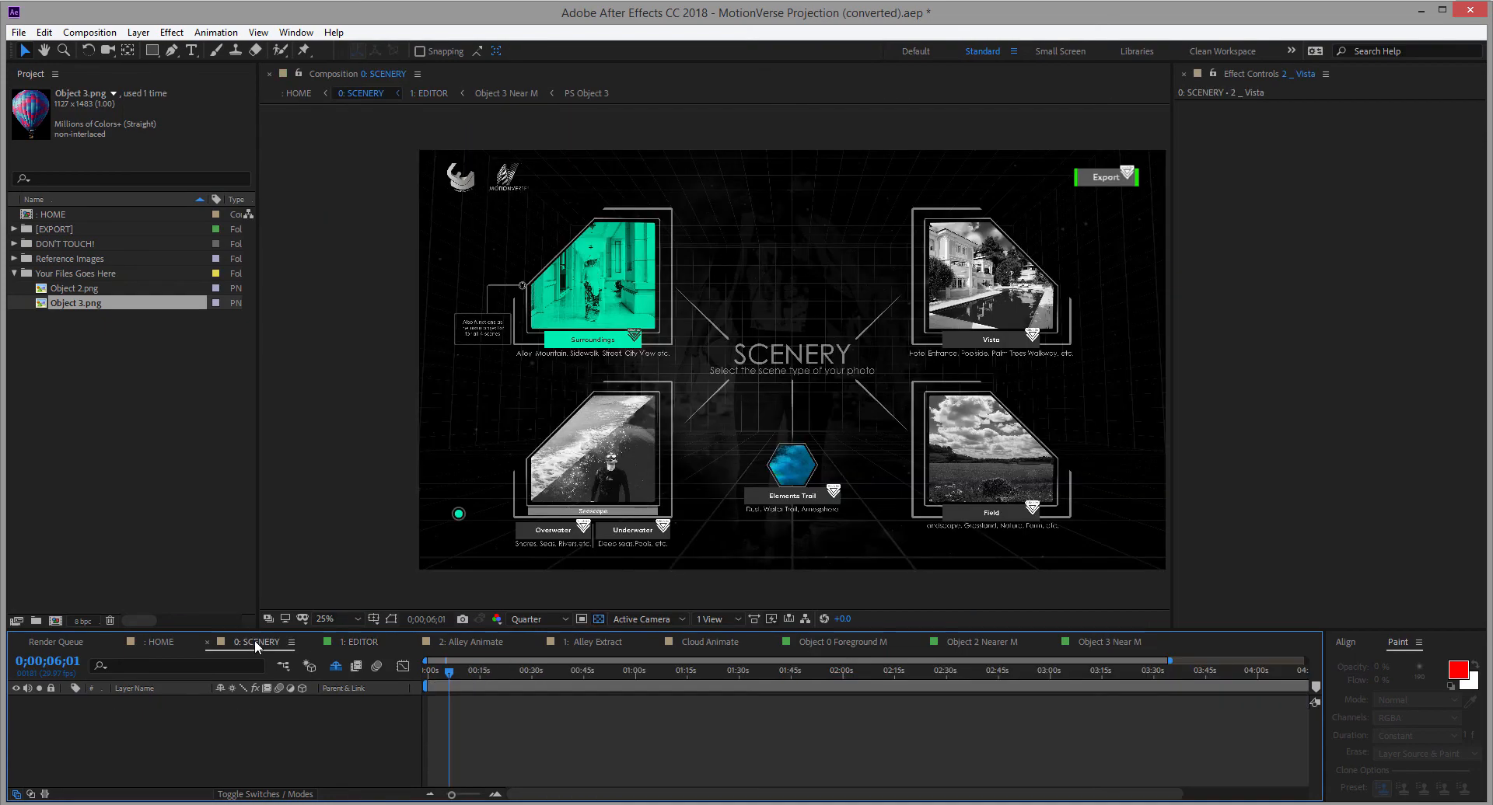
{"action": "double_click", "coordinate": [1104, 176]}
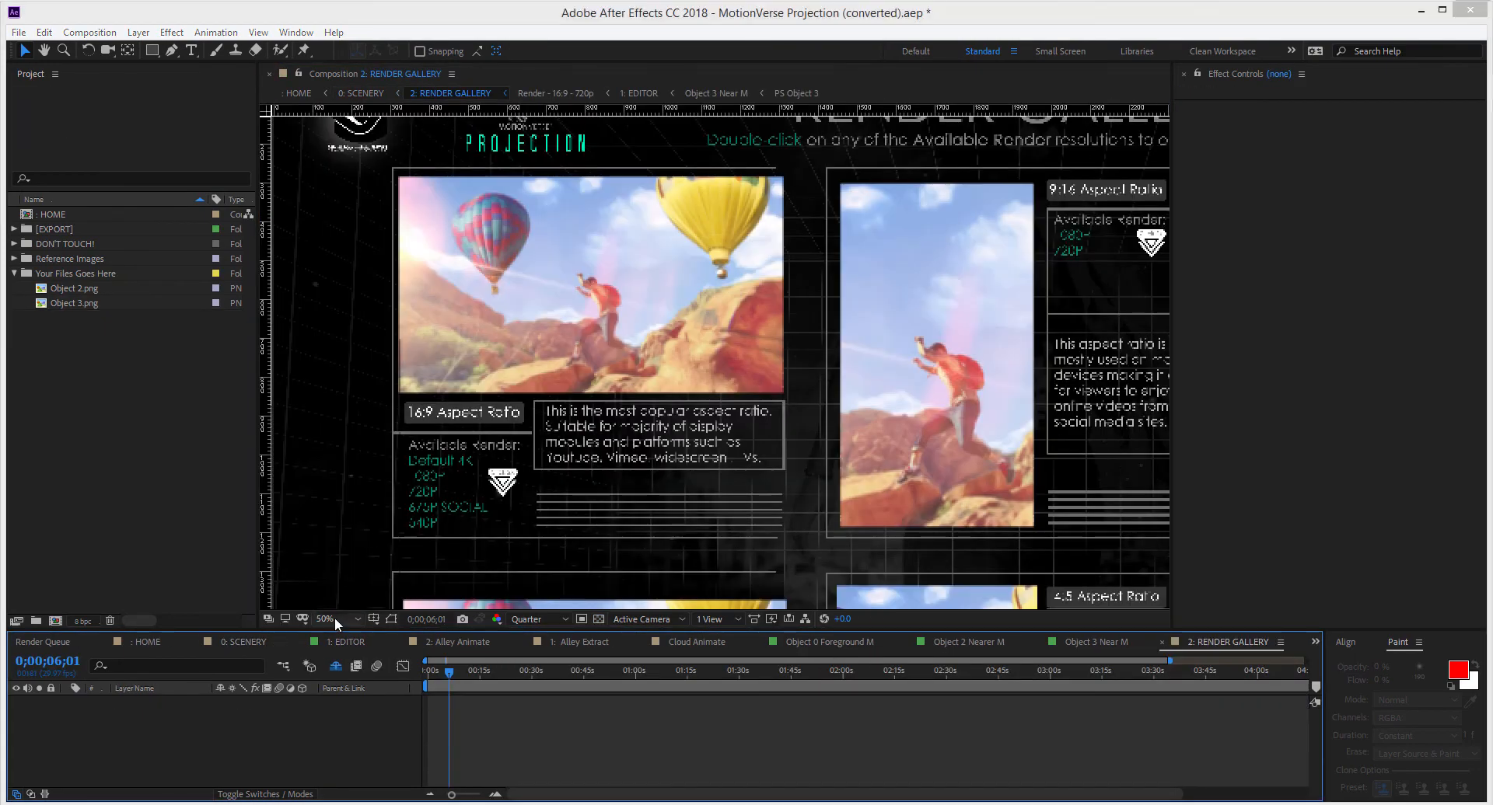
{"action": "left_click", "coordinate": [334, 619]}
{"action": "left_click", "coordinate": [366, 361]}
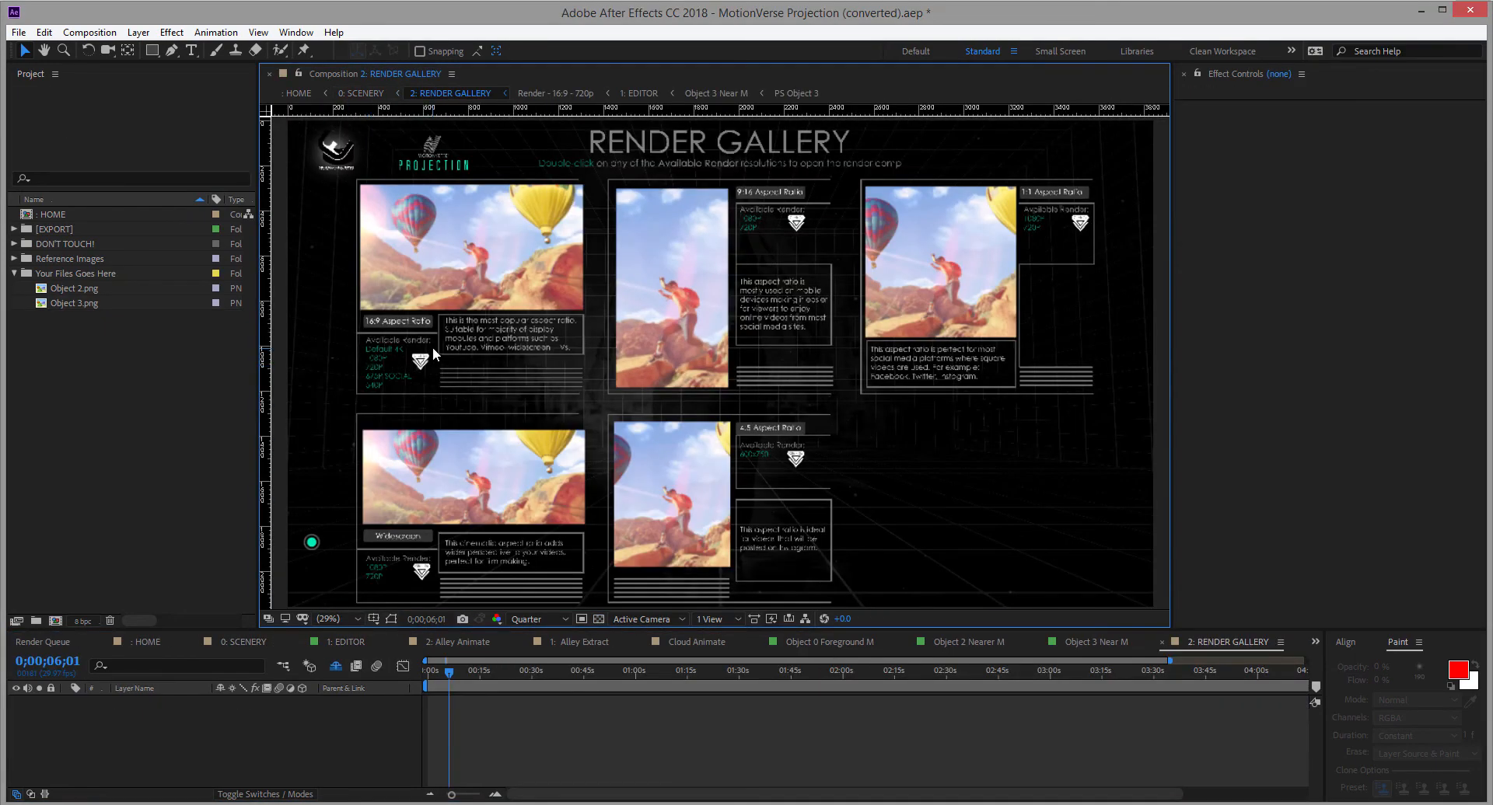
Set the Render Gallery's preview resolution to Half
{"action": "scroll", "coordinate": [432, 347], "scroll_direction": "up", "scroll_amount": 1}
{"action": "left_click", "coordinate": [536, 620]}
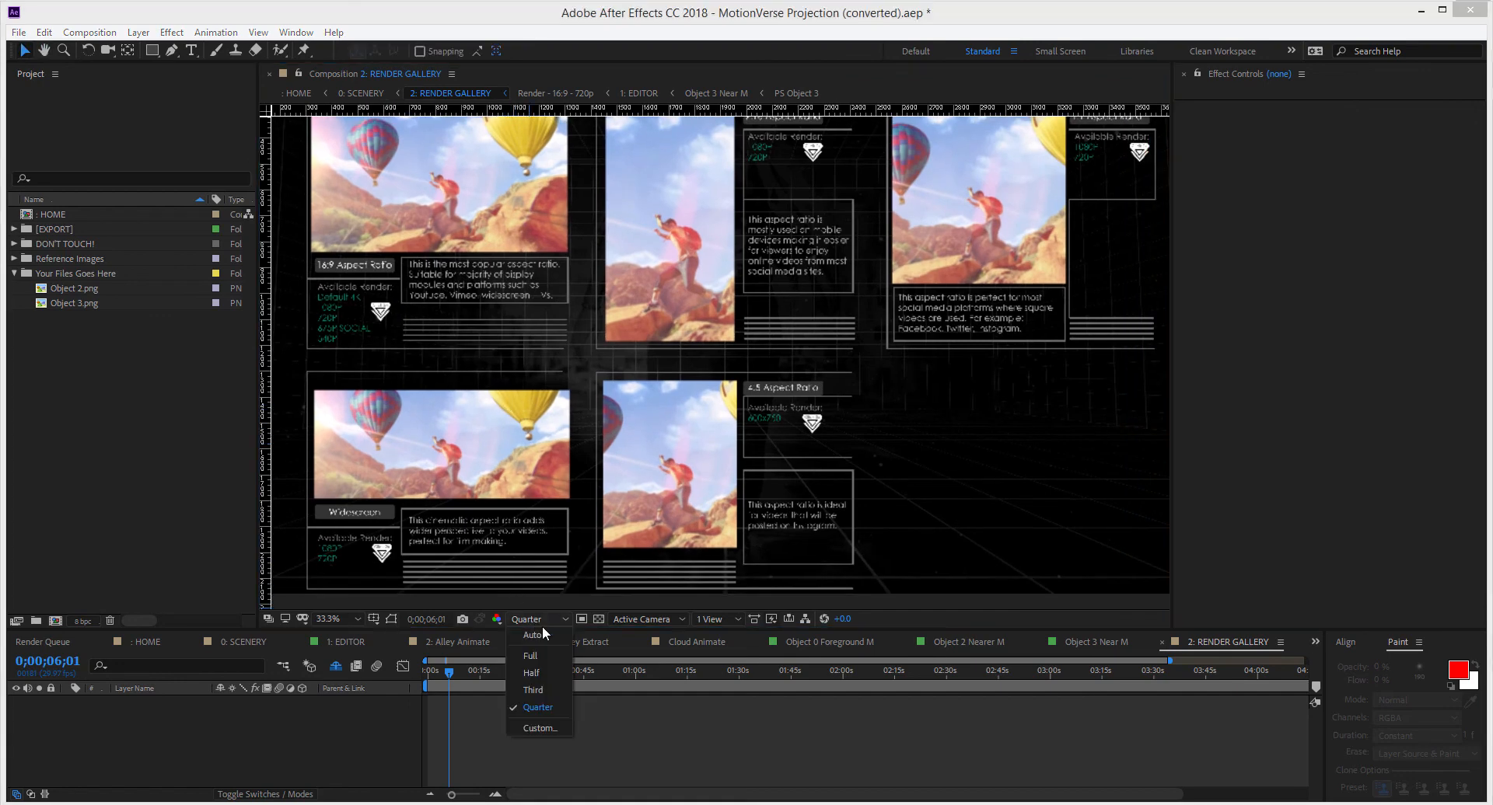
{"action": "left_click", "coordinate": [533, 673]}
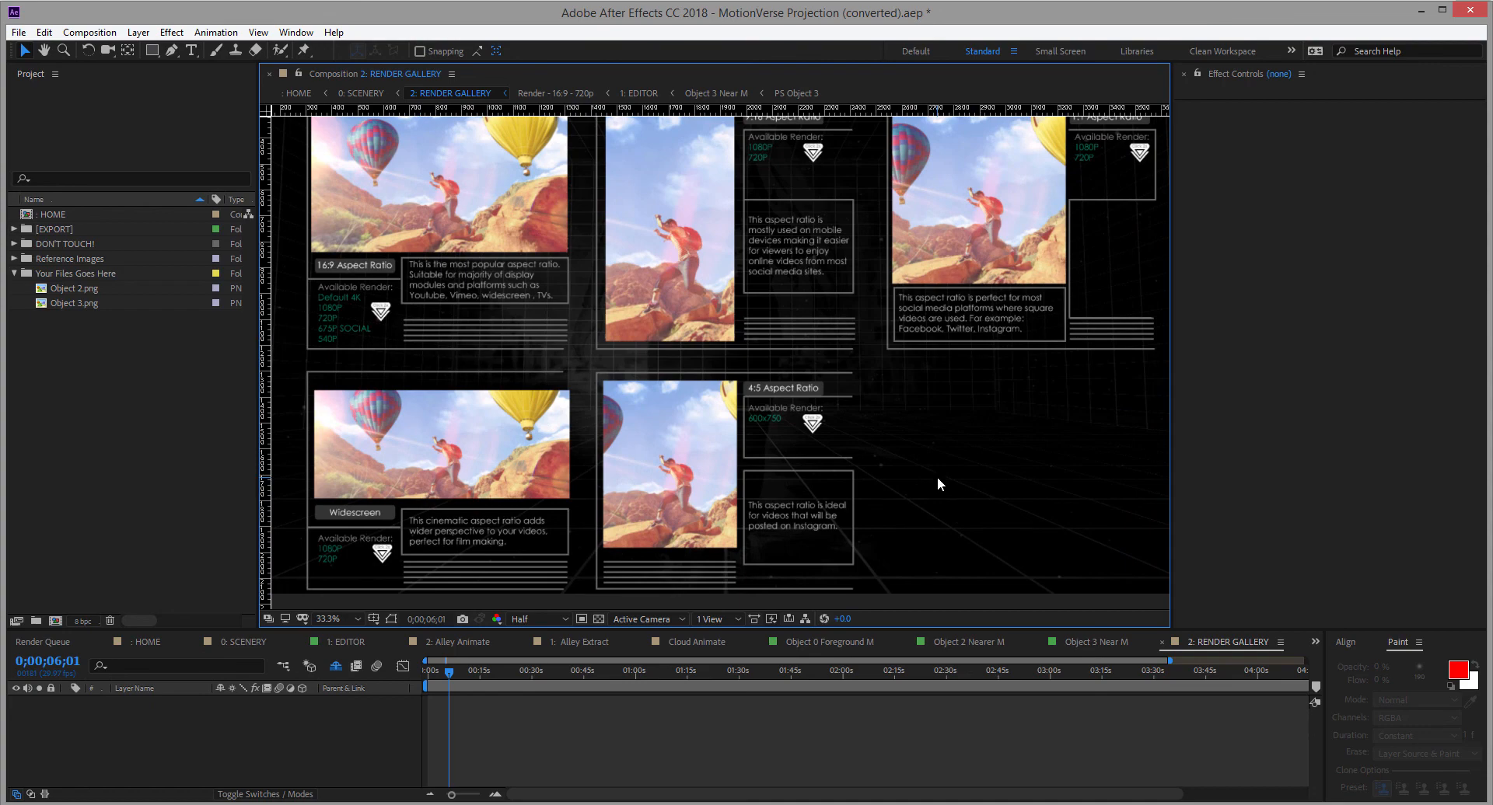
Maximize the gallery viewer and examine the 16:9, 9:16 and 4:5 aspect ratio options with their available render sizes
{"action": "key", "text": "grave"}
{"action": "scroll", "coordinate": [515, 344], "scroll_direction": "up", "scroll_amount": 3}
{"action": "left_click_drag", "start_coordinate": [527, 355], "coordinate": [581, 499]}
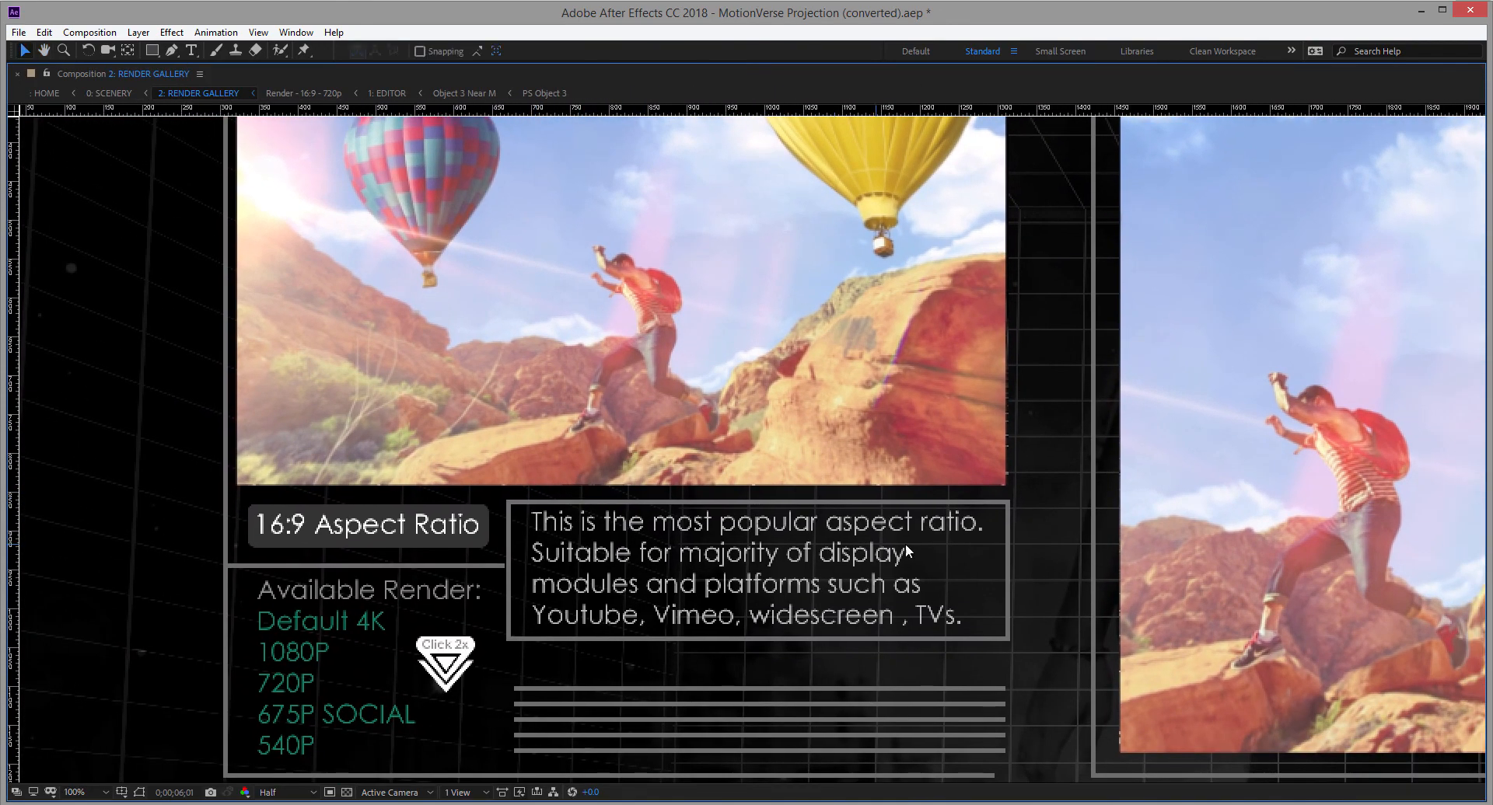
{"action": "left_click_drag", "start_coordinate": [1030, 547], "coordinate": [539, 521]}
{"action": "left_click_drag", "start_coordinate": [964, 468], "coordinate": [816, 541]}
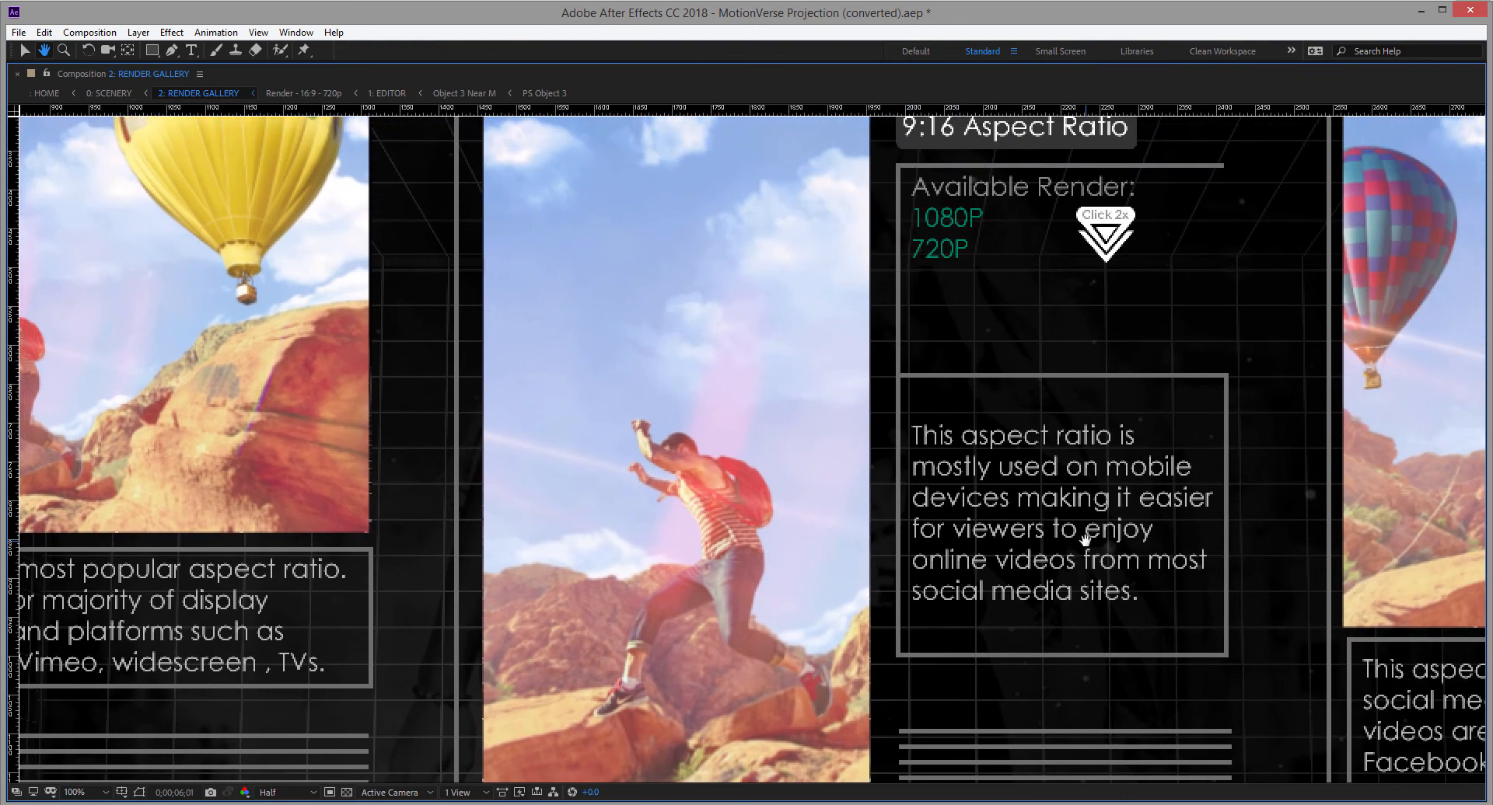
{"action": "left_click_drag", "start_coordinate": [1031, 502], "coordinate": [740, 441]}
{"action": "left_click_drag", "start_coordinate": [1154, 516], "coordinate": [695, 548]}
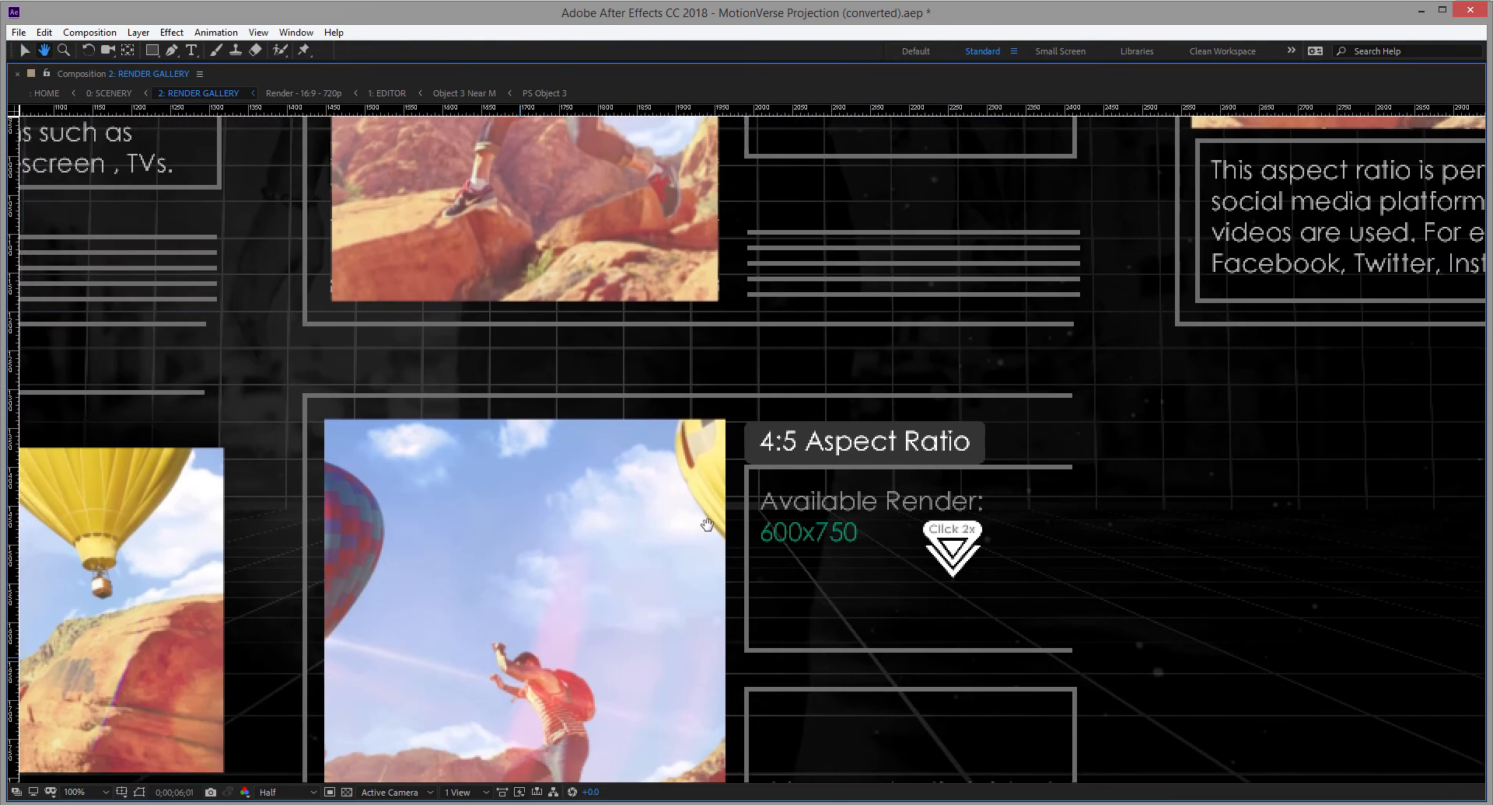
Examine the 4:5 and Widescreen options with their render sizes and fit the whole gallery in view up to 100%
{"action": "mouse_move", "coordinate": [706, 526]}
{"action": "left_mouse_down"}
{"action": "mouse_move", "coordinate": [754, 543]}
{"action": "mouse_move", "coordinate": [733, 537]}
{"action": "left_mouse_up"}
{"action": "left_click_drag", "start_coordinate": [332, 600], "coordinate": [501, 597]}
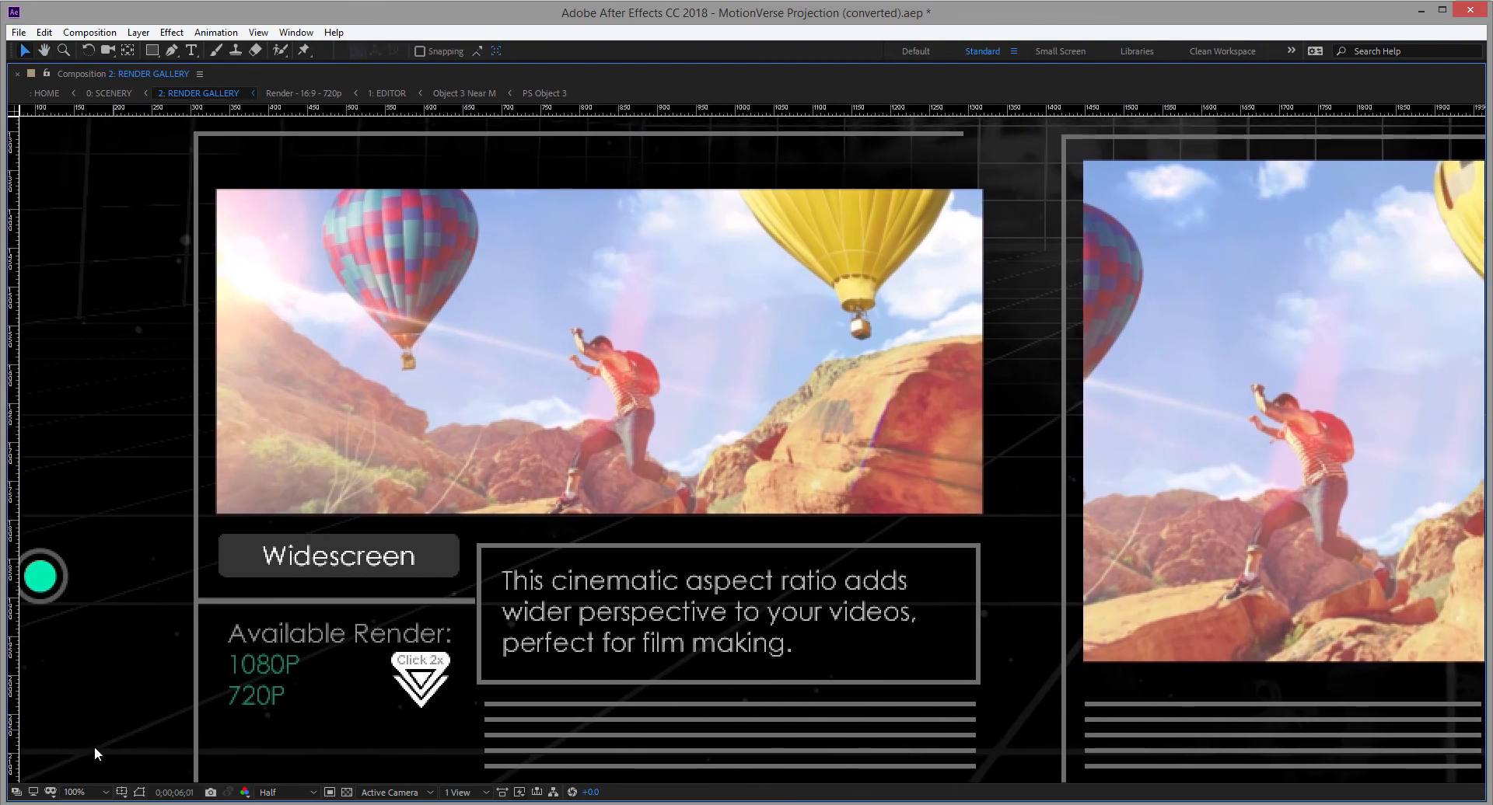
{"action": "left_click", "coordinate": [86, 792]}
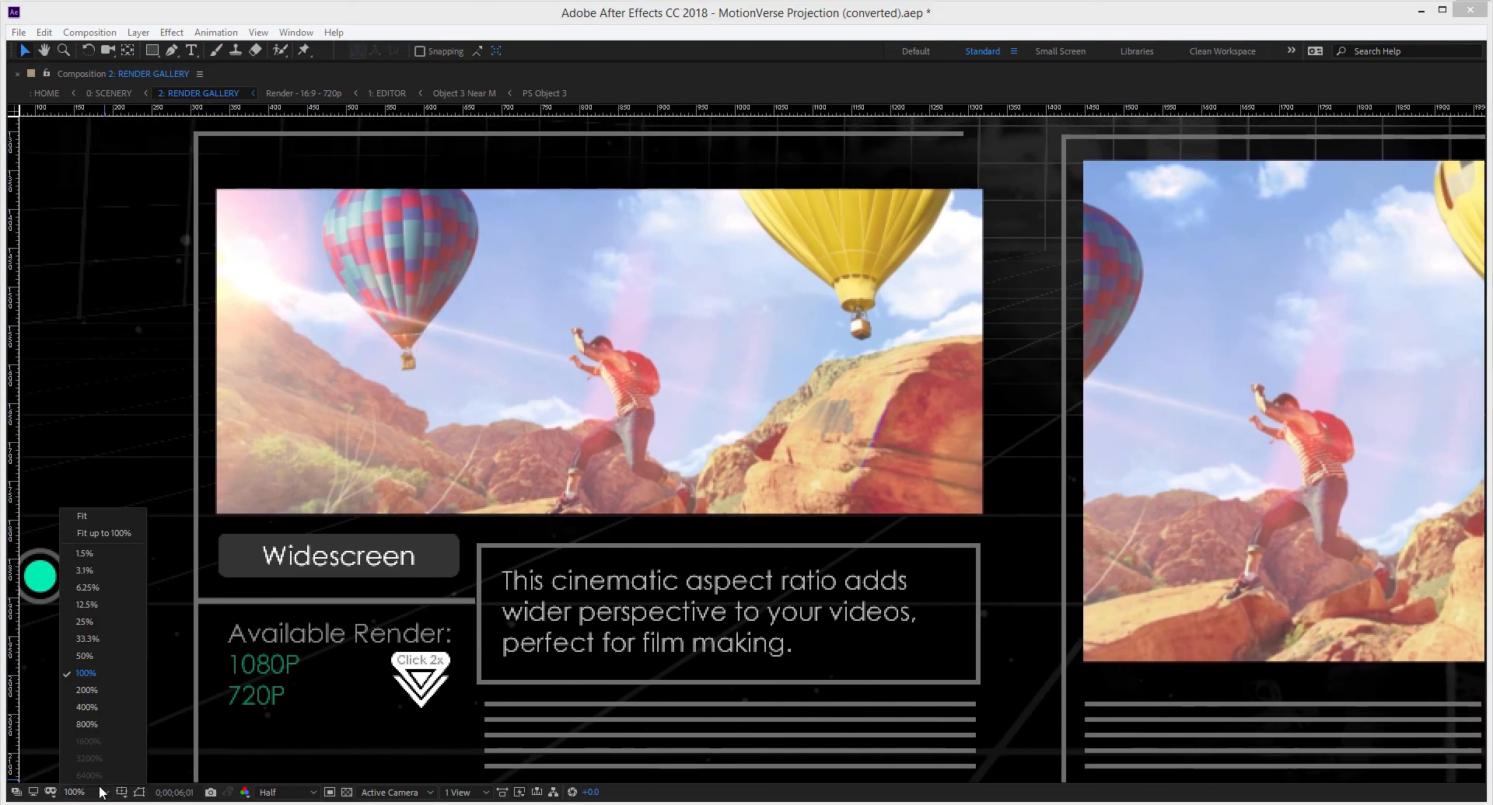
{"action": "left_click", "coordinate": [124, 530]}
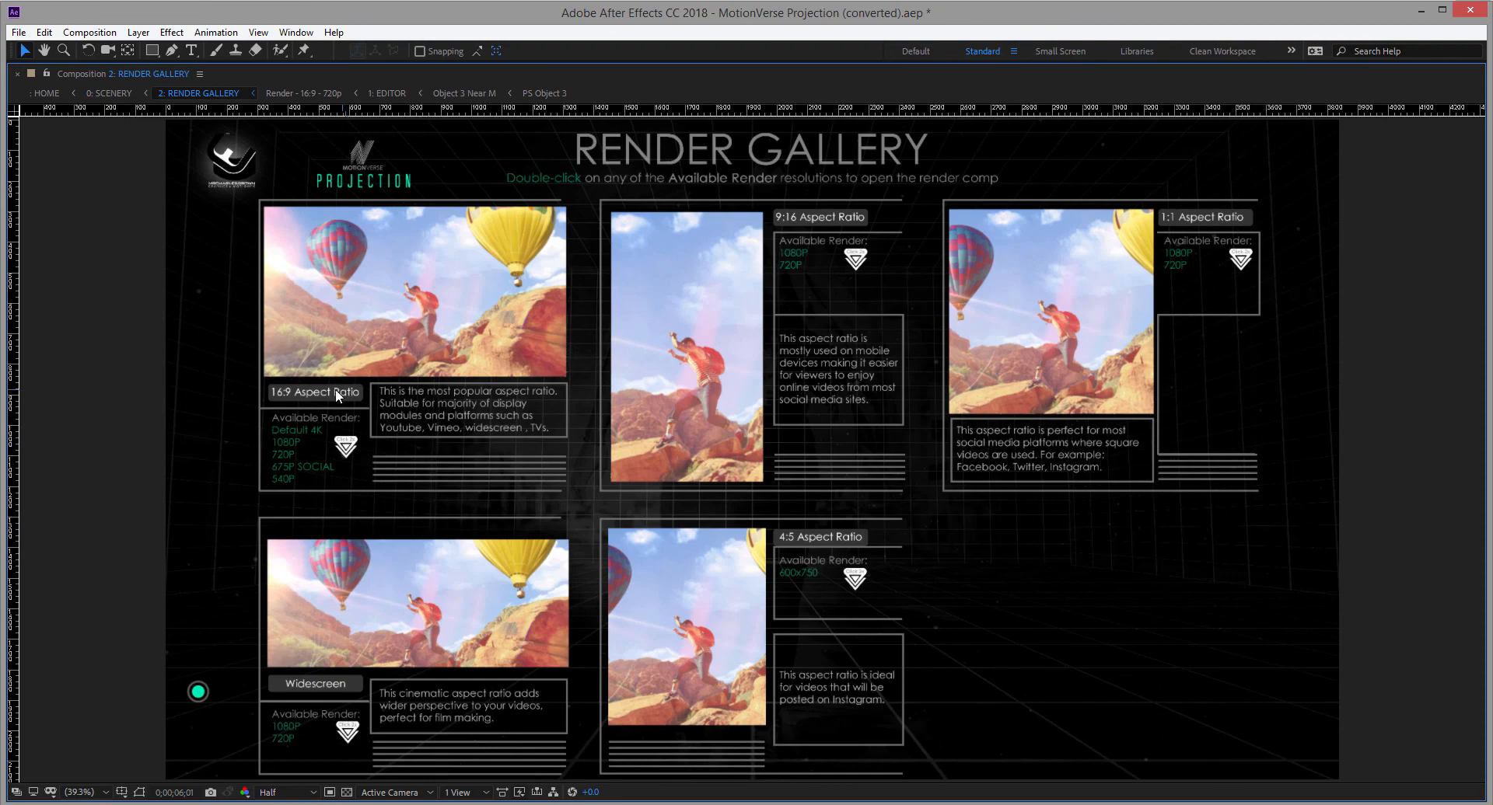
Open the 720P render composition from the 16:9 Aspect Ratio option in the Render Gallery
{"action": "scroll", "coordinate": [334, 388], "scroll_direction": "up", "scroll_amount": 3}
{"action": "scroll", "coordinate": [290, 399], "scroll_direction": "down", "scroll_amount": 1}
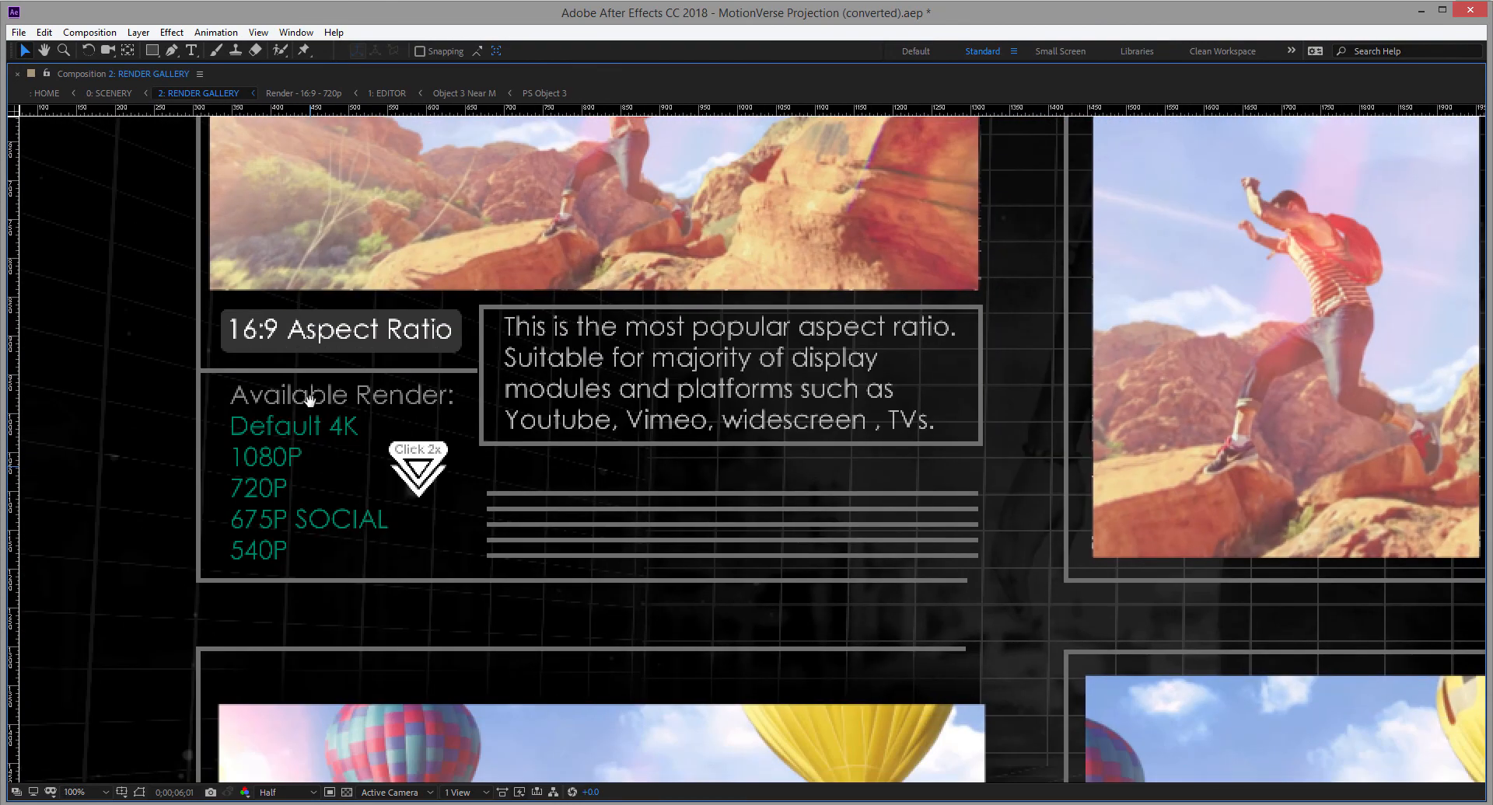
{"action": "double_click", "coordinate": [253, 488]}
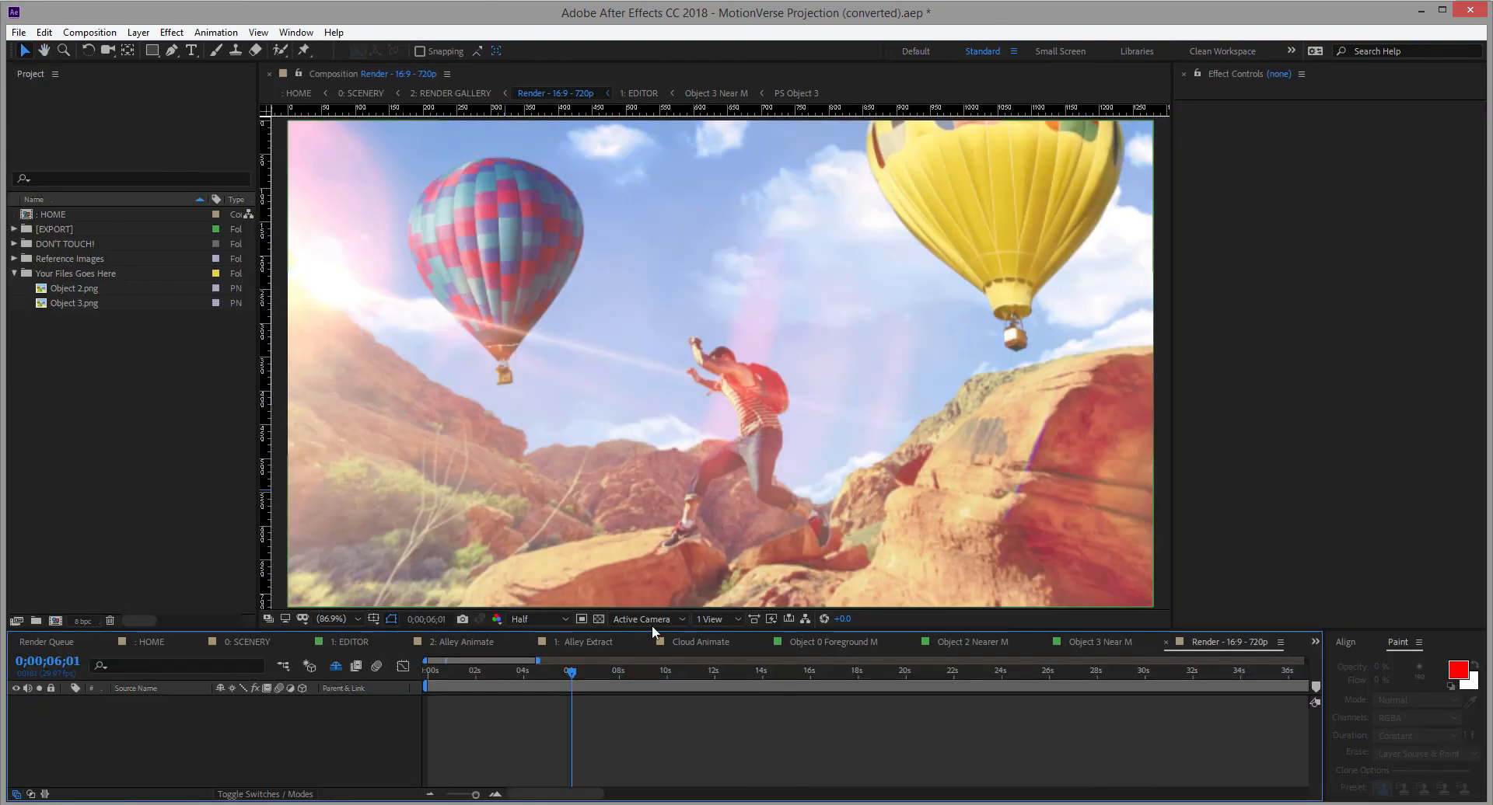
End the 720p render composition's work area at 0;00;06;01 and set its preview resolution to Full
{"action": "key", "text": "n"}
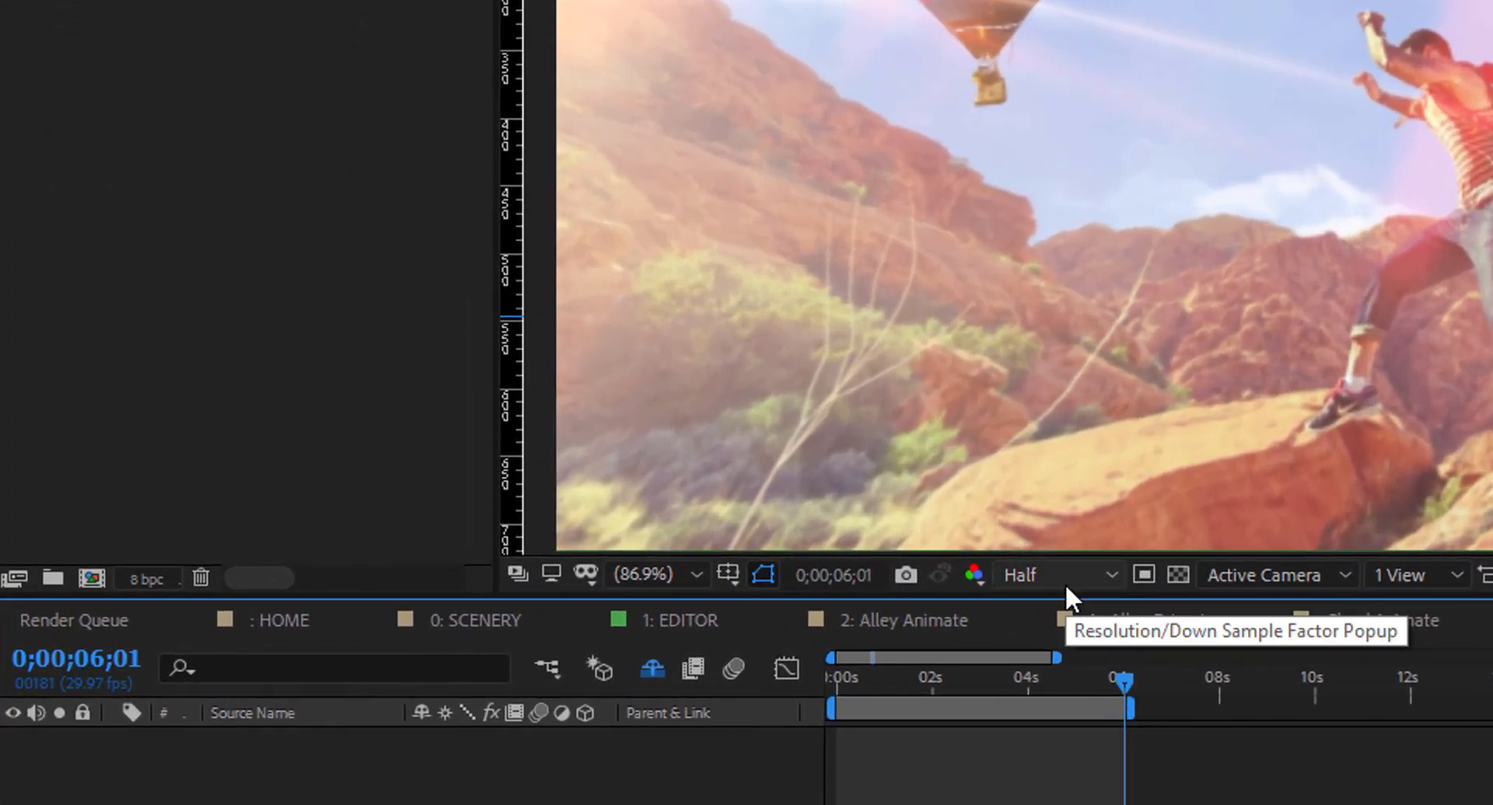
{"action": "left_click", "coordinate": [541, 622]}
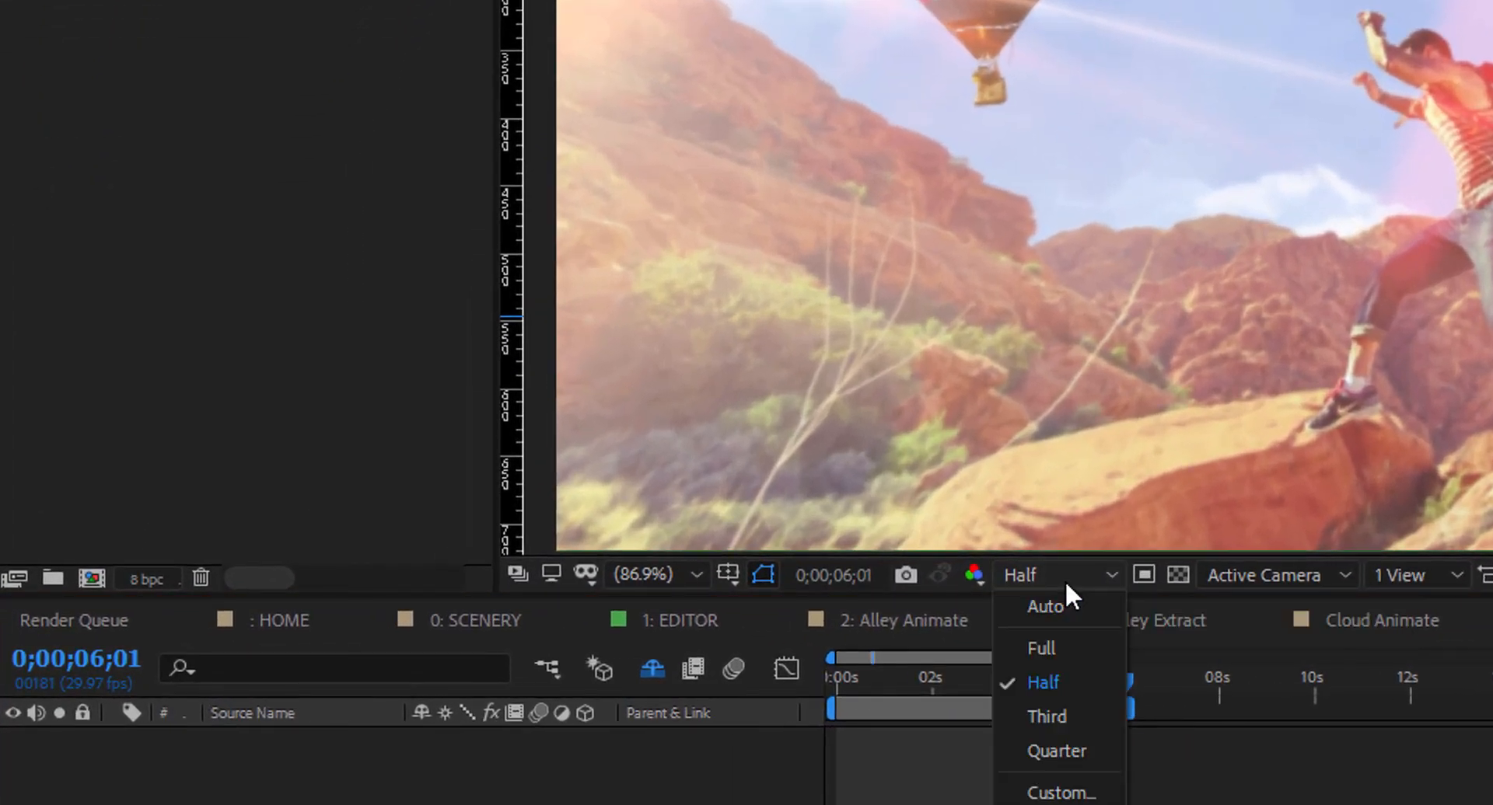
{"action": "left_click", "coordinate": [1034, 649]}
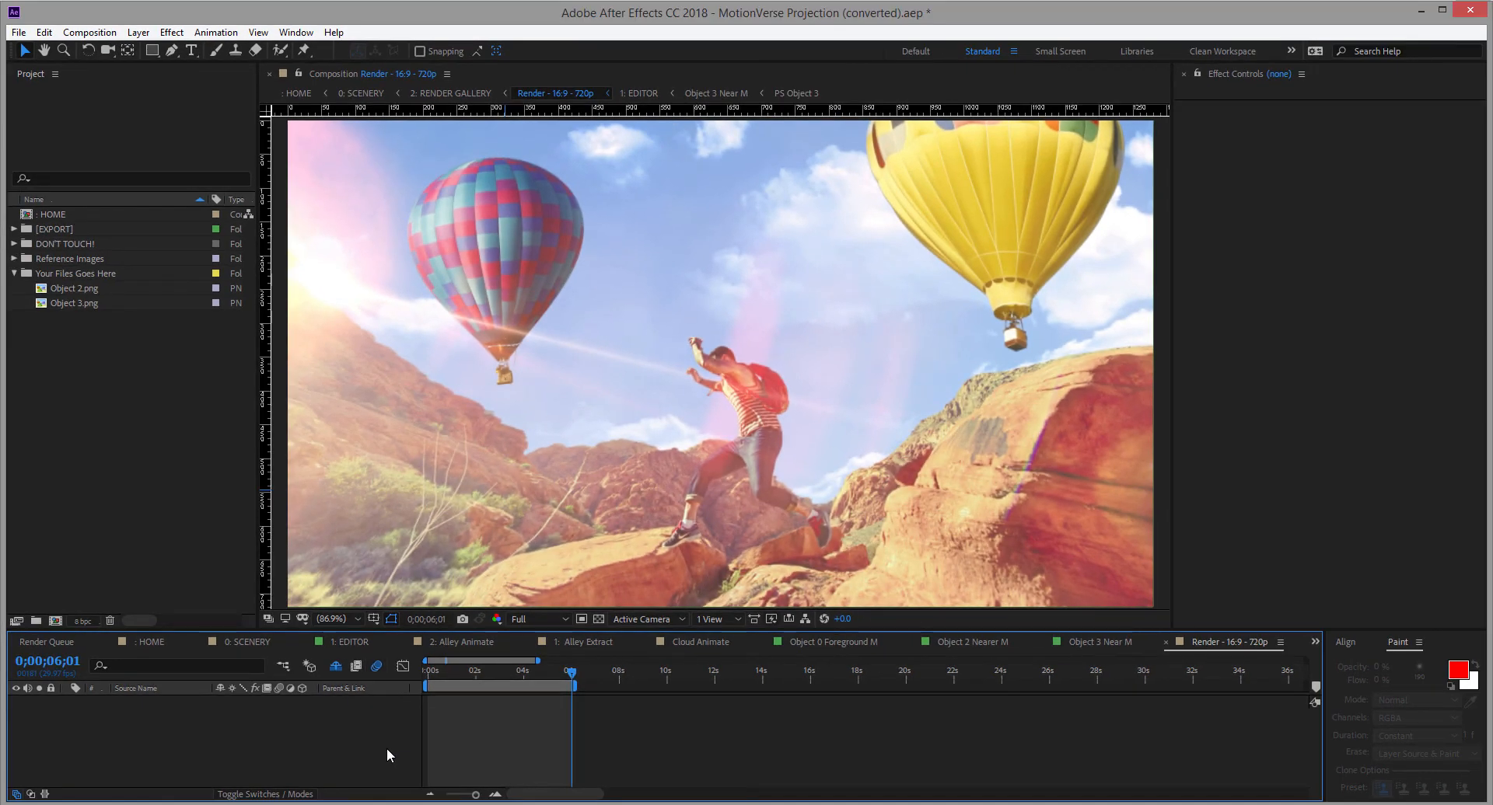
Add the 16:9 720p render composition to the Render Queue
{"action": "left_click", "coordinate": [89, 32]}
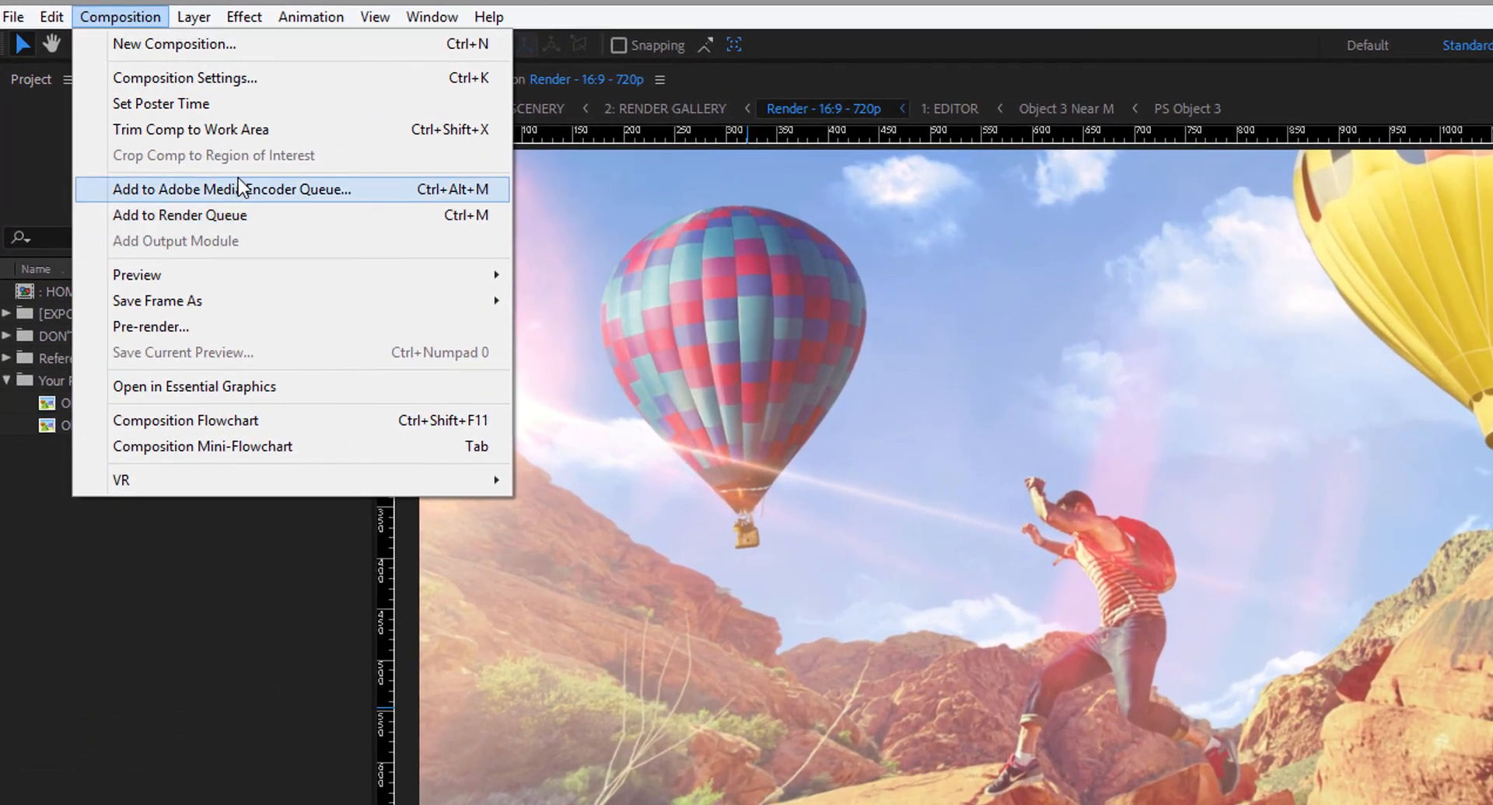
{"action": "left_click", "coordinate": [238, 212]}
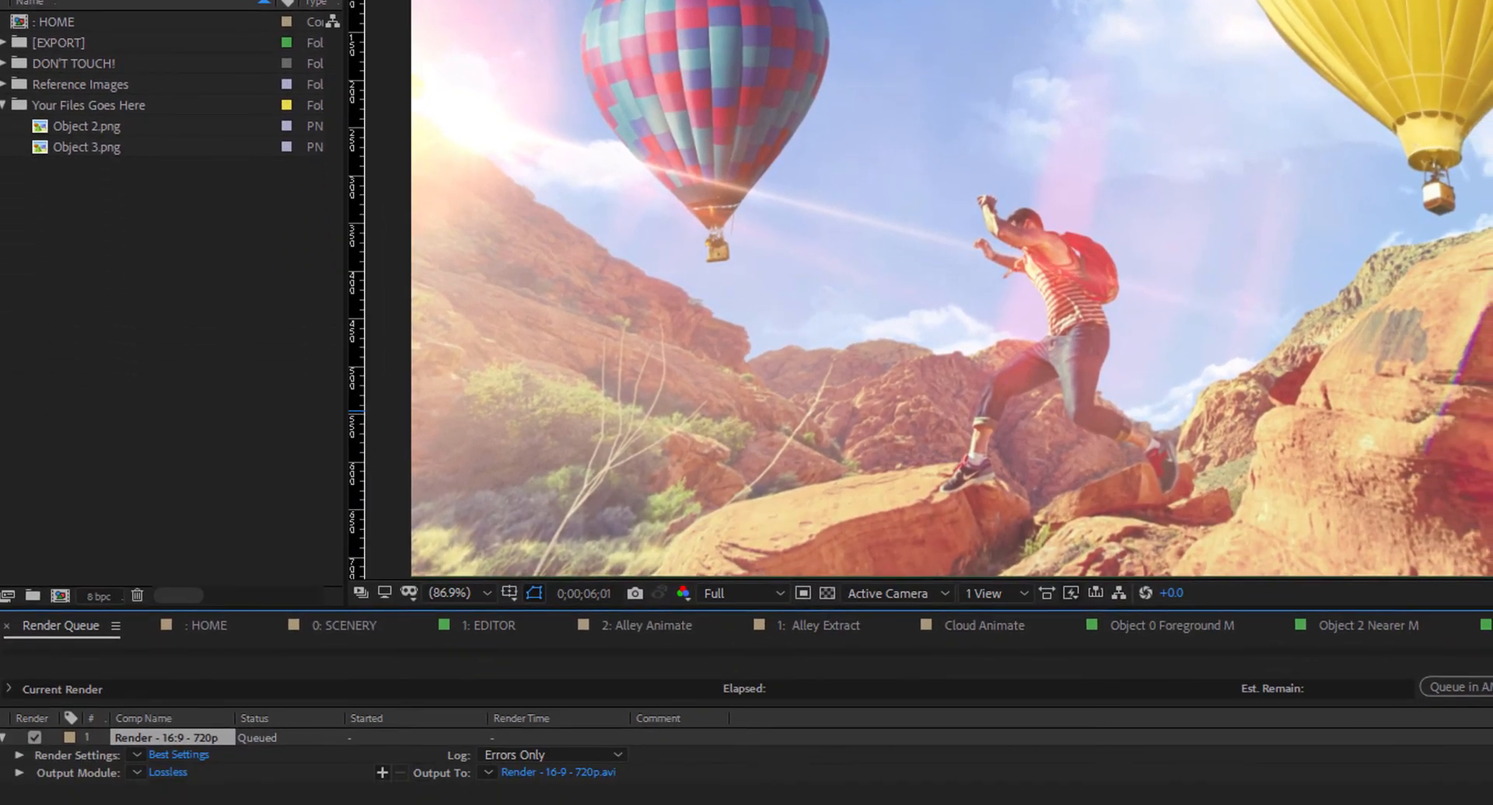
Try QuickTime and AVI as the output module format for the queued 720p render, then cancel the settings
{"action": "left_click", "coordinate": [171, 765]}
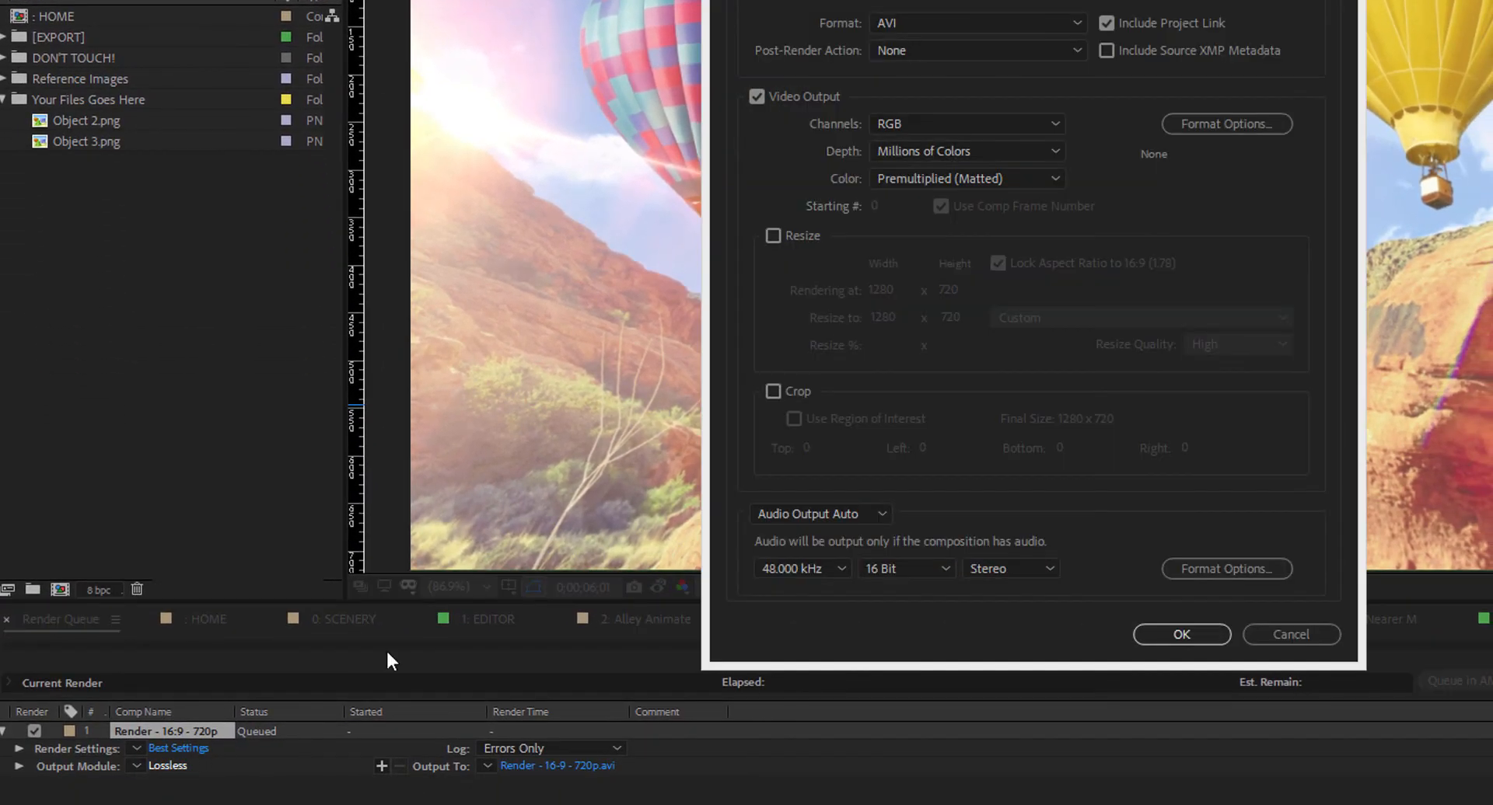
{"action": "left_click", "coordinate": [890, 30]}
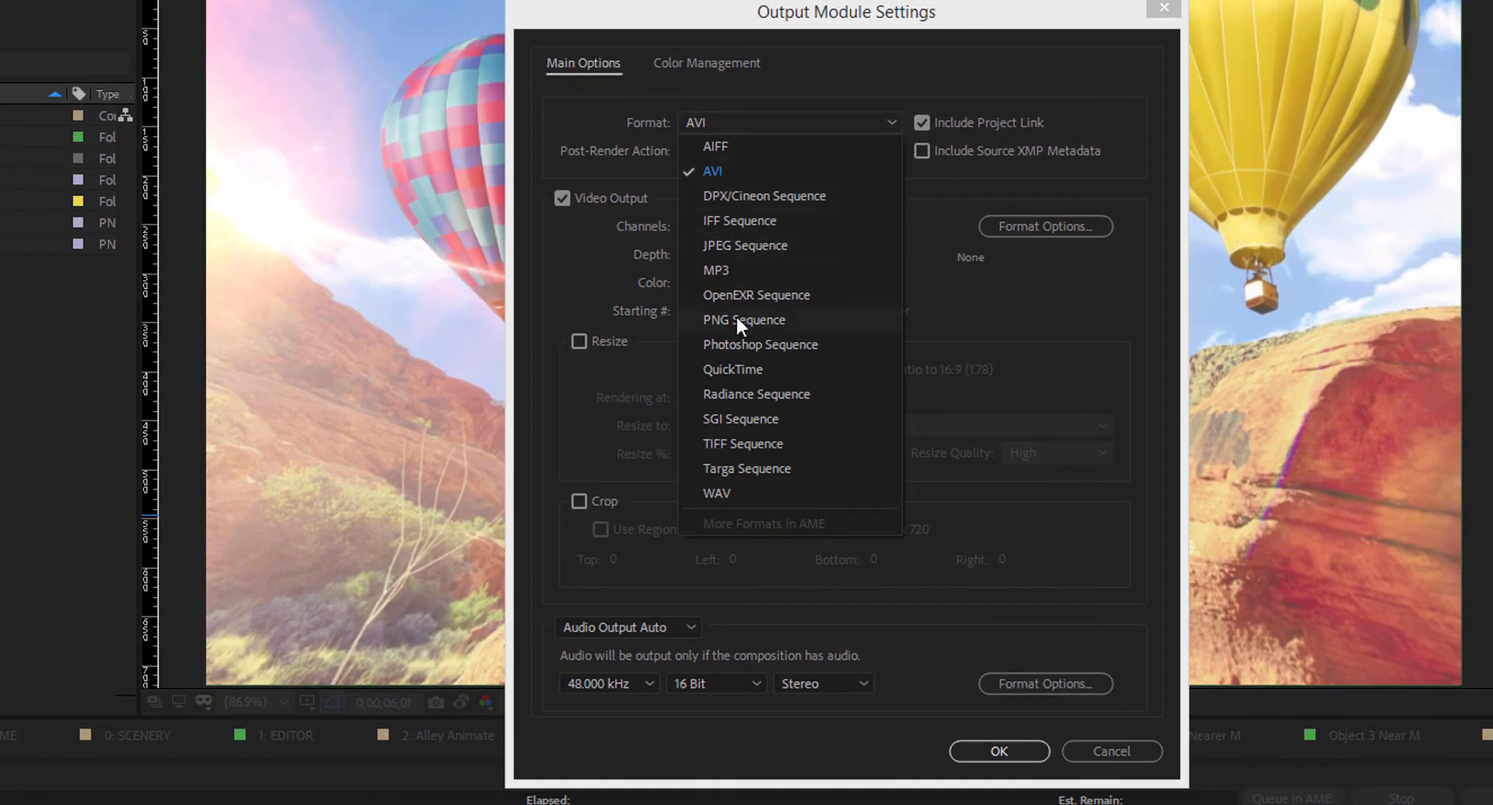
{"action": "left_click", "coordinate": [727, 369]}
{"action": "left_click", "coordinate": [734, 125]}
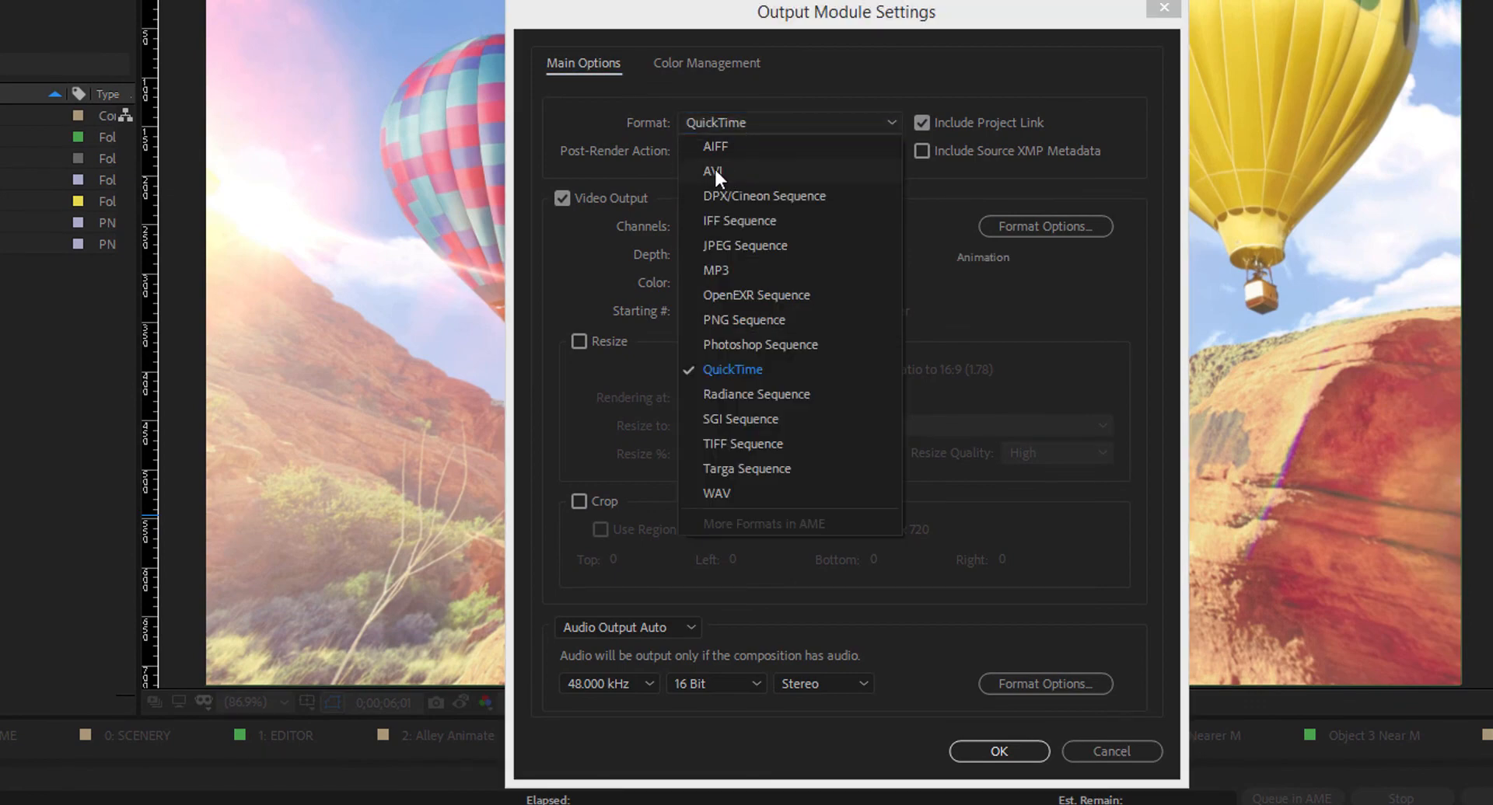
{"action": "left_click", "coordinate": [714, 166]}
{"action": "left_click", "coordinate": [1081, 751]}
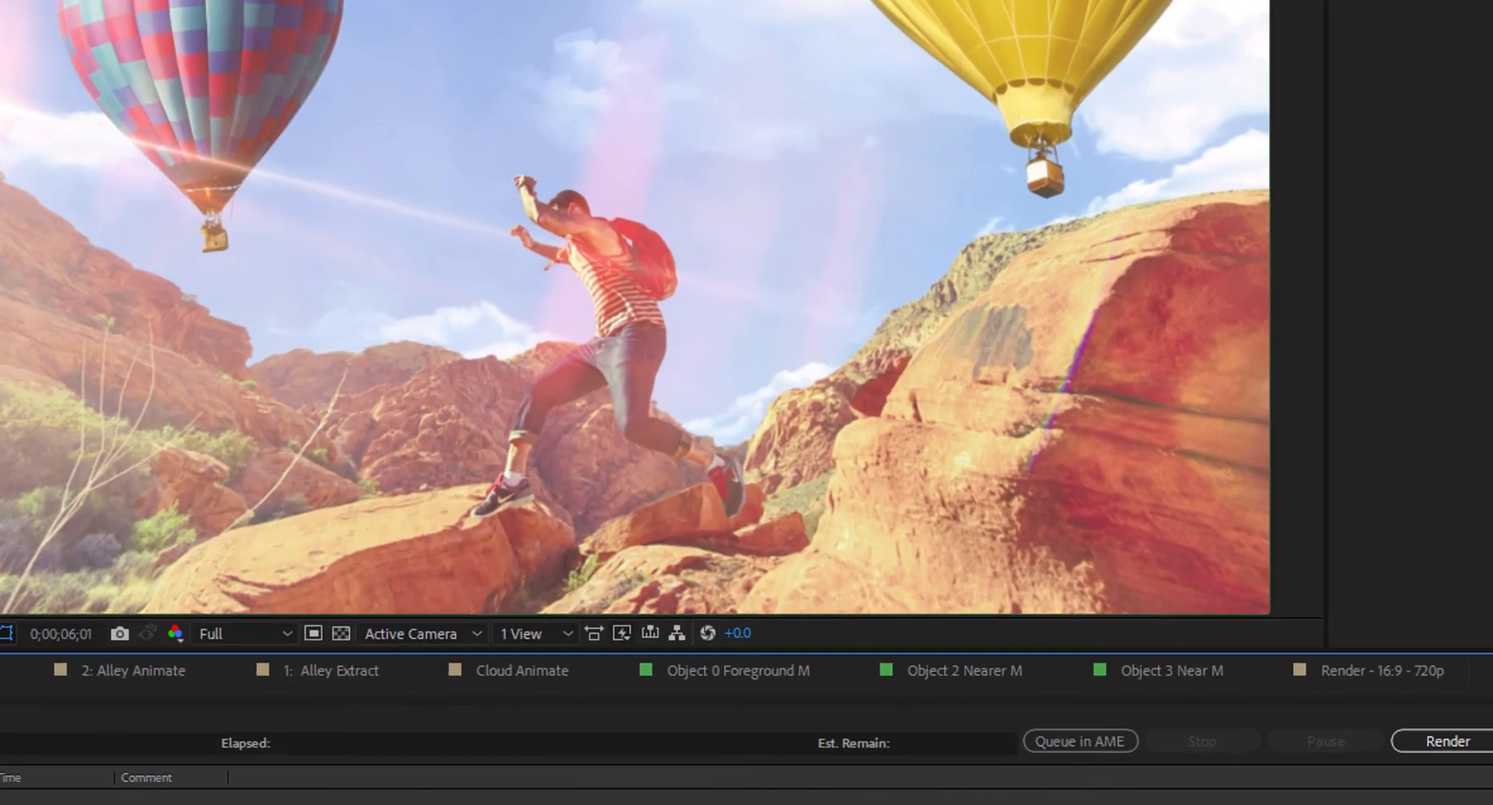